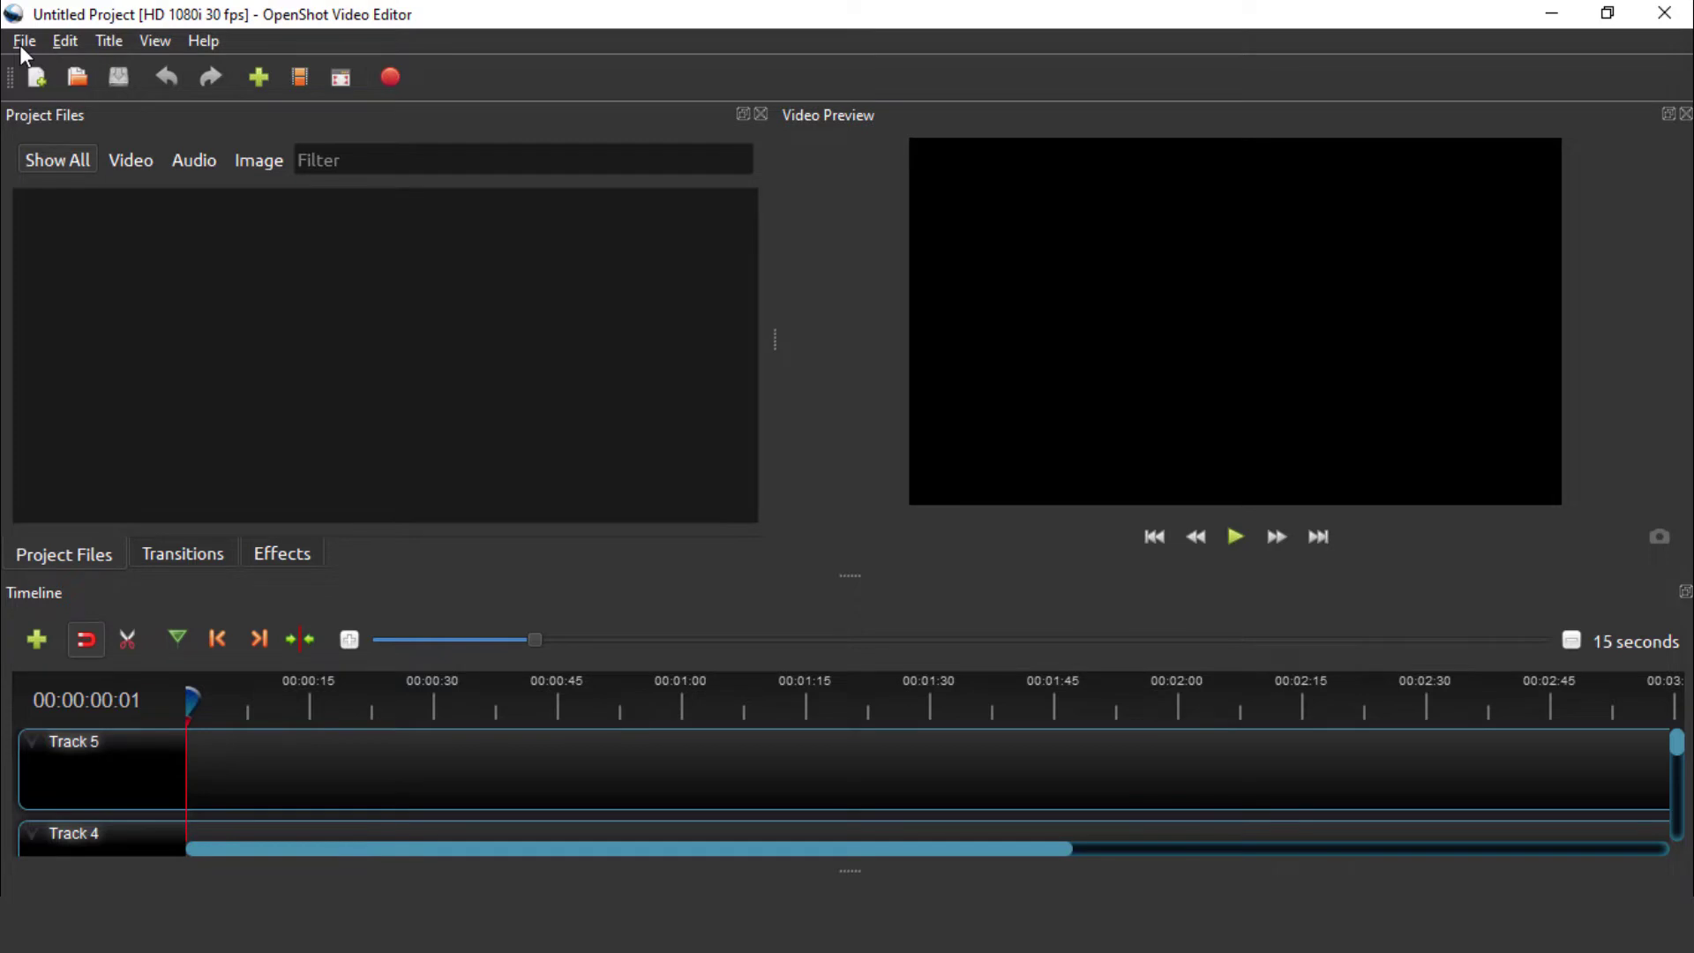
# Browse the File menu and its submenus, then open Edit > Preferences
pyautogui.click(24, 44)
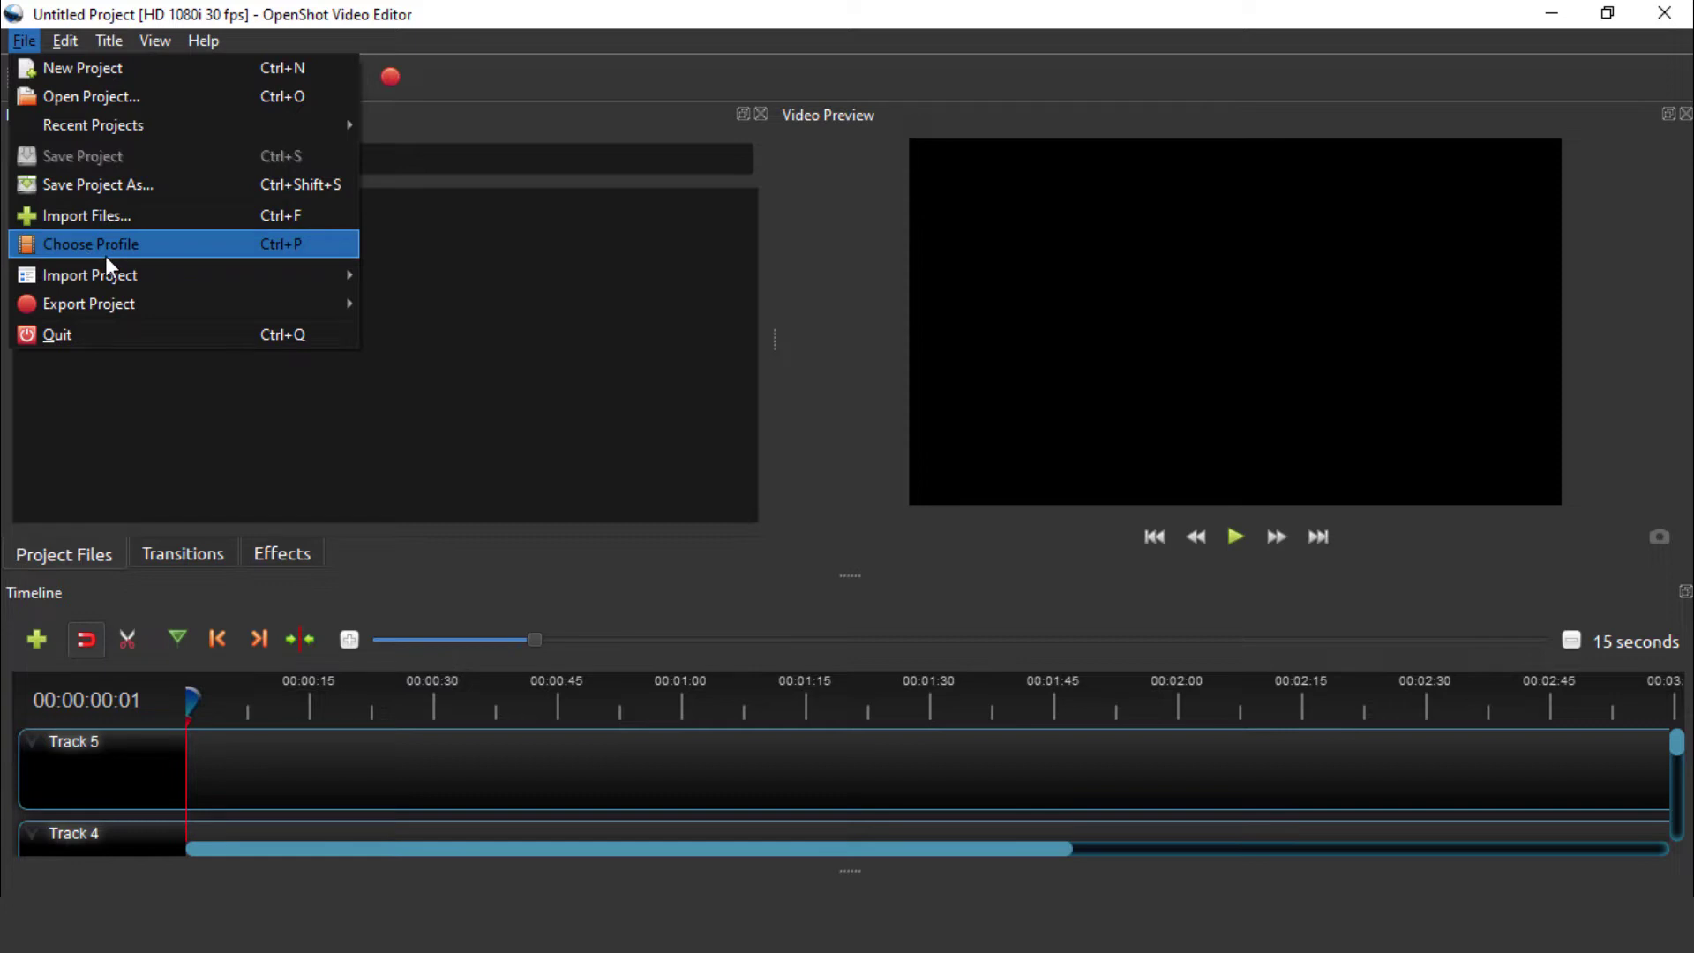
pyautogui.moveTo(104, 287)
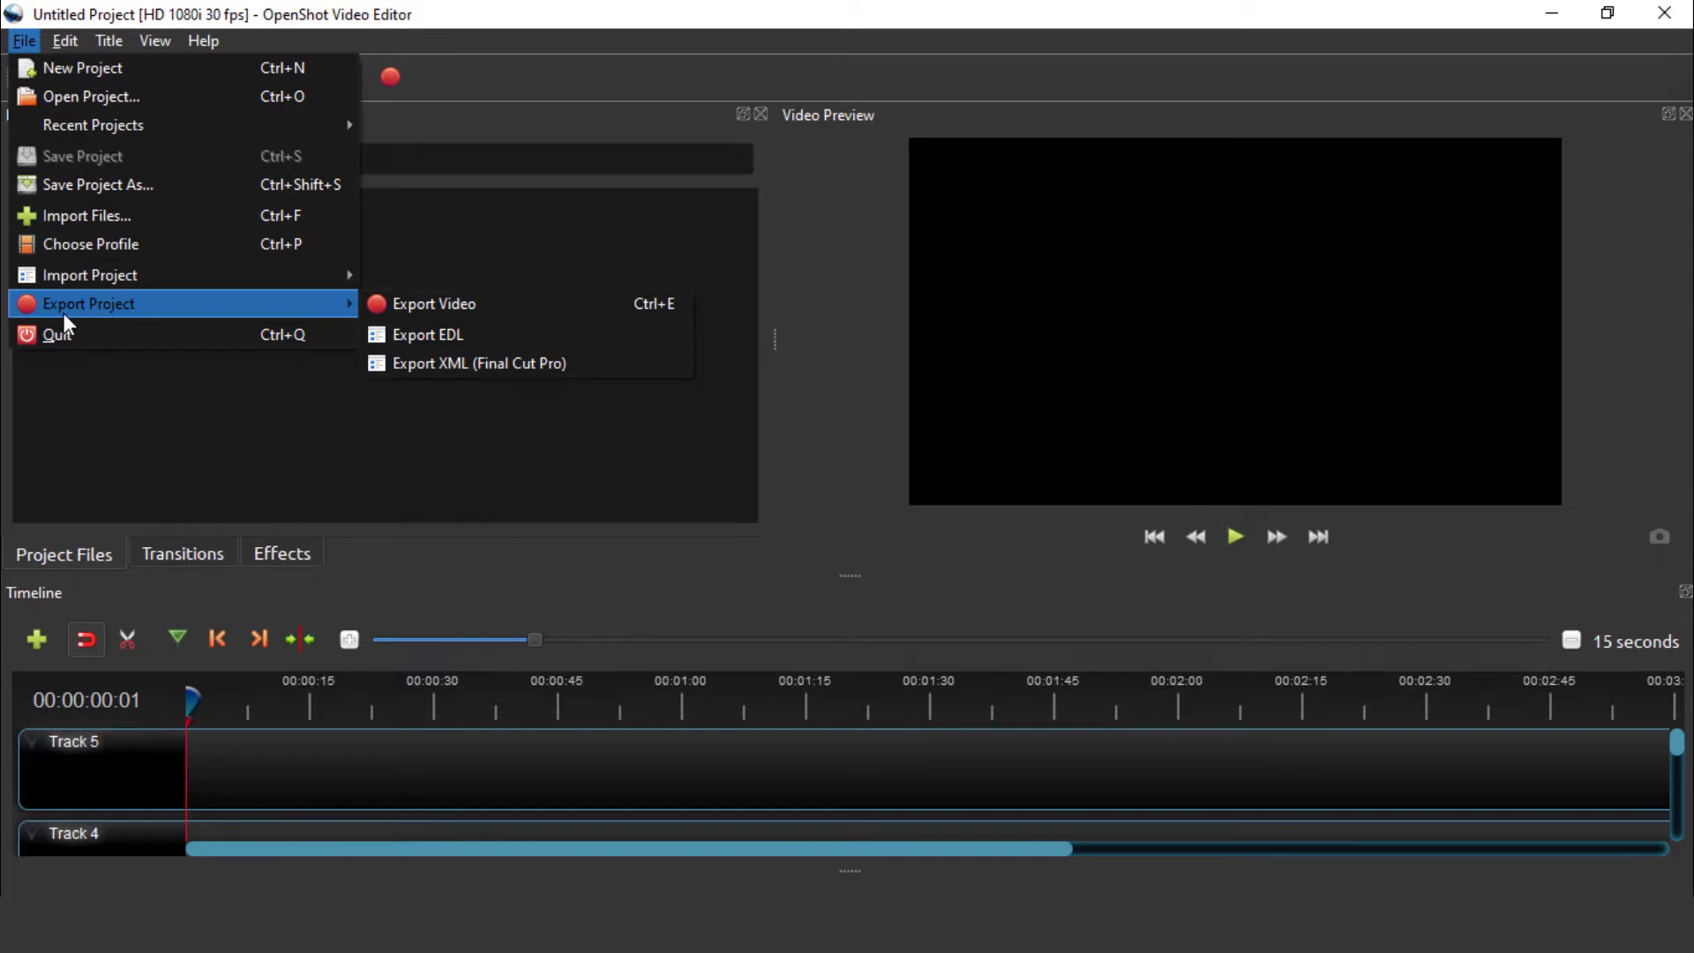
pyautogui.moveTo(60, 52)
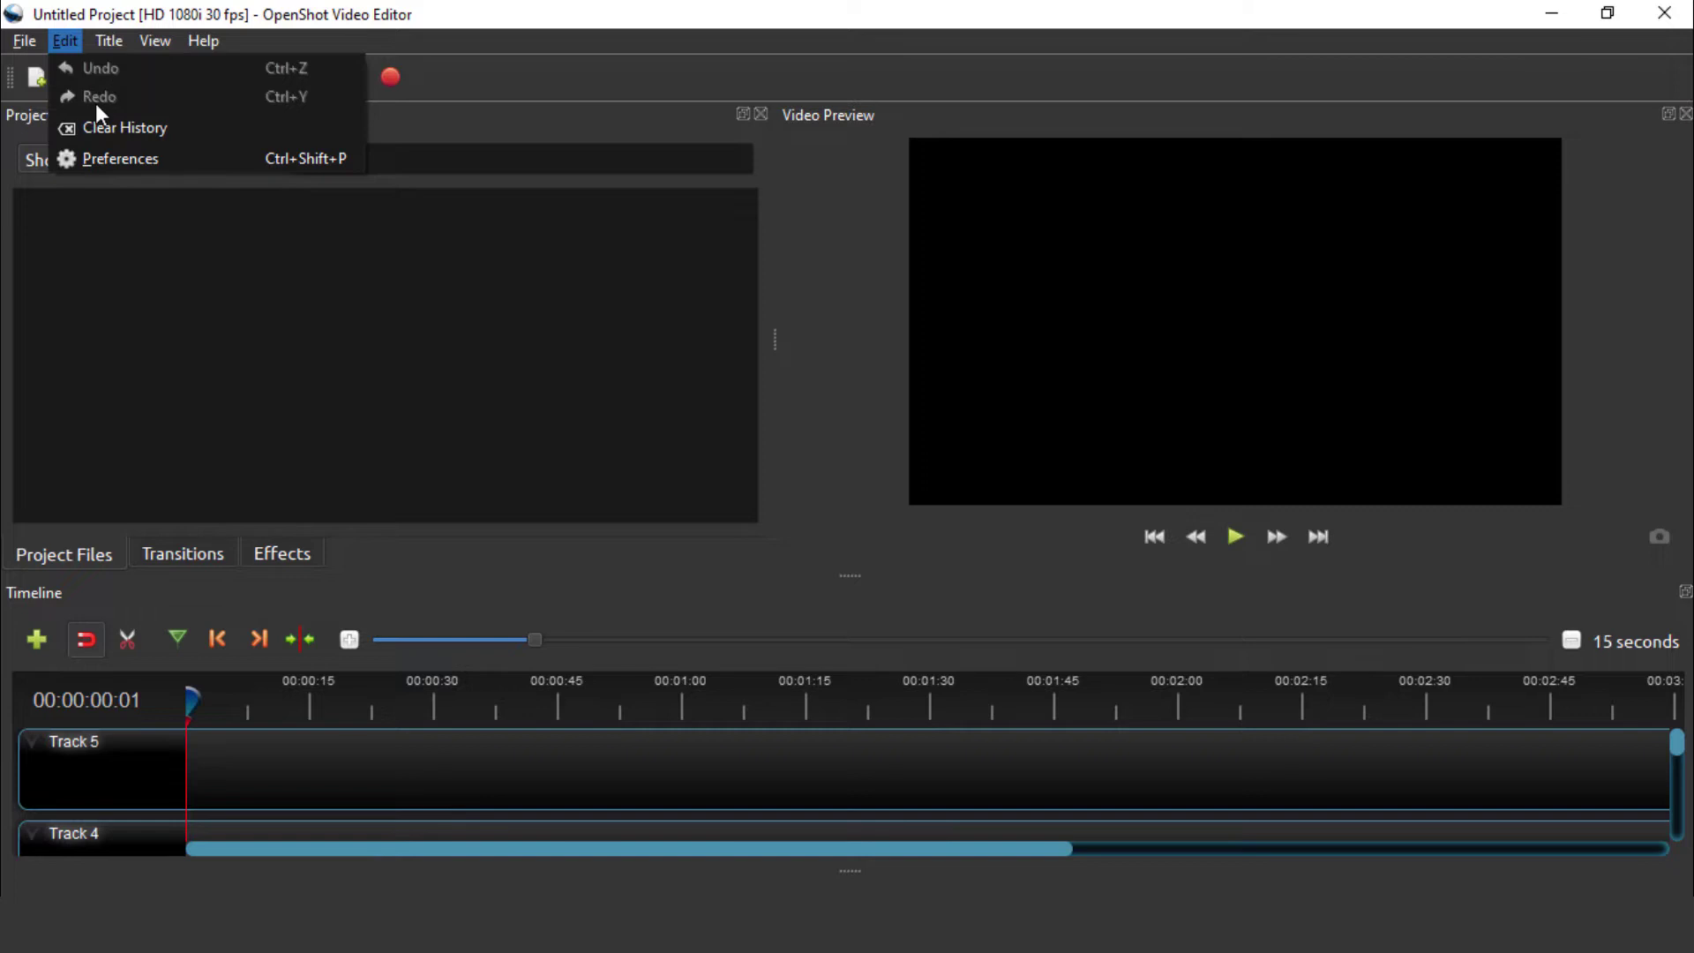
pyautogui.click(119, 168)
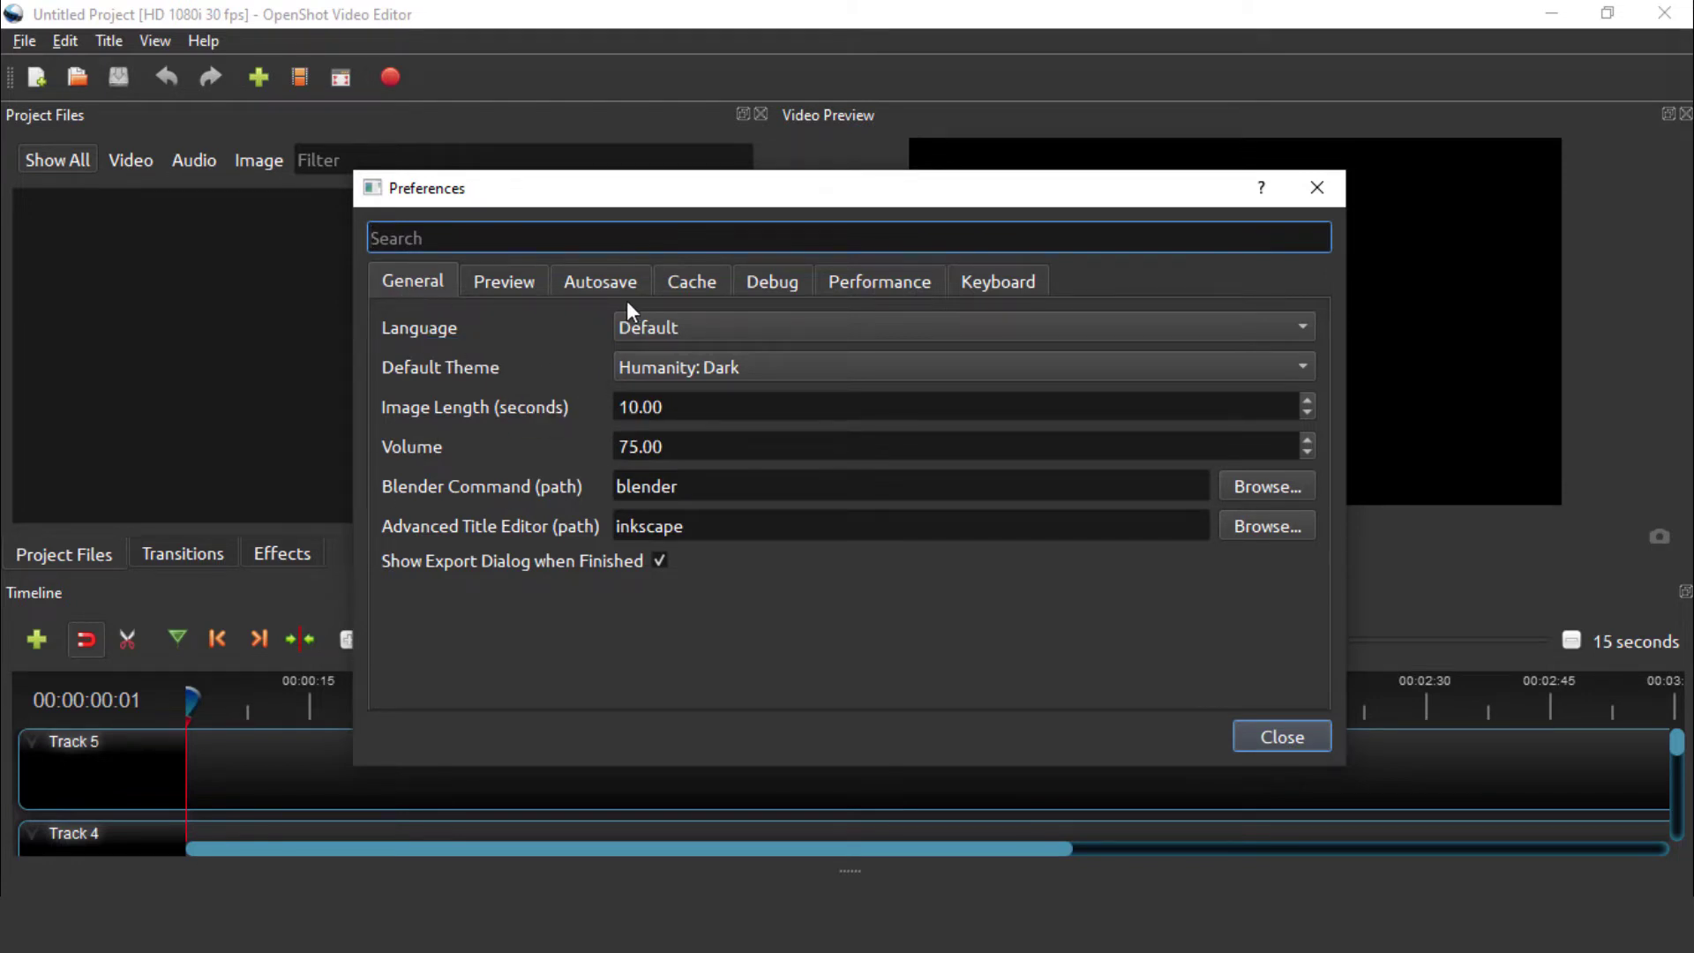
# Review the General preferences and Blender command path, then show the Preview settings
pyautogui.click(419, 297)
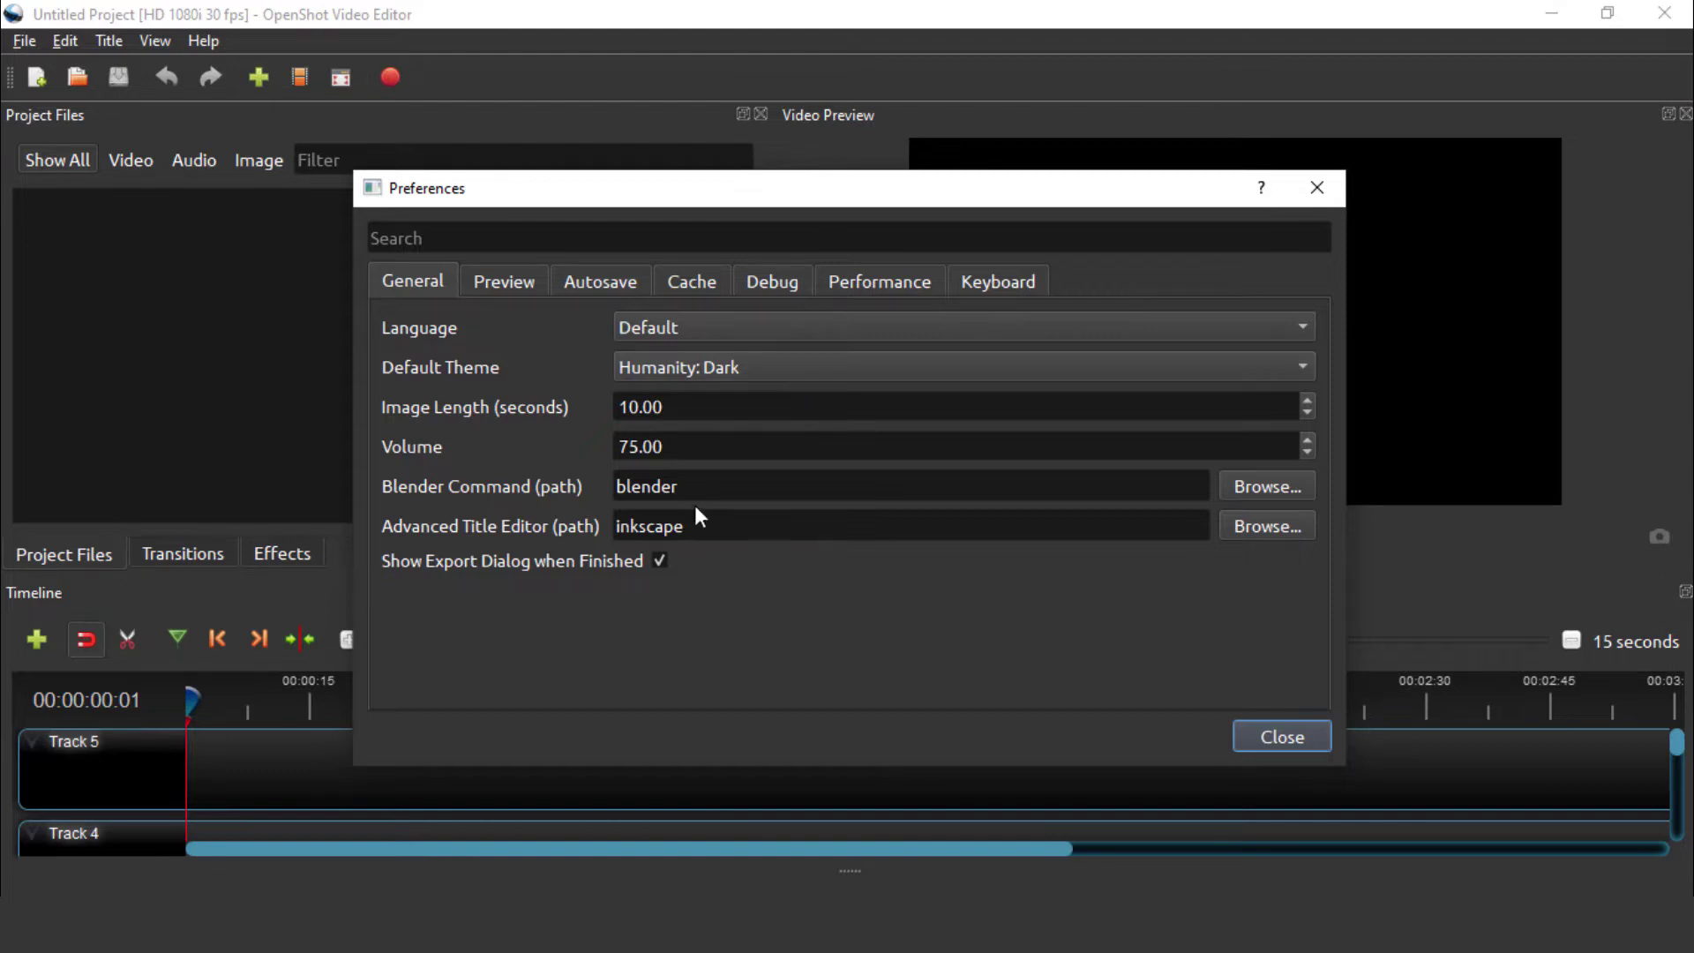
pyautogui.moveTo(684, 485); pyautogui.dragTo(600, 490)
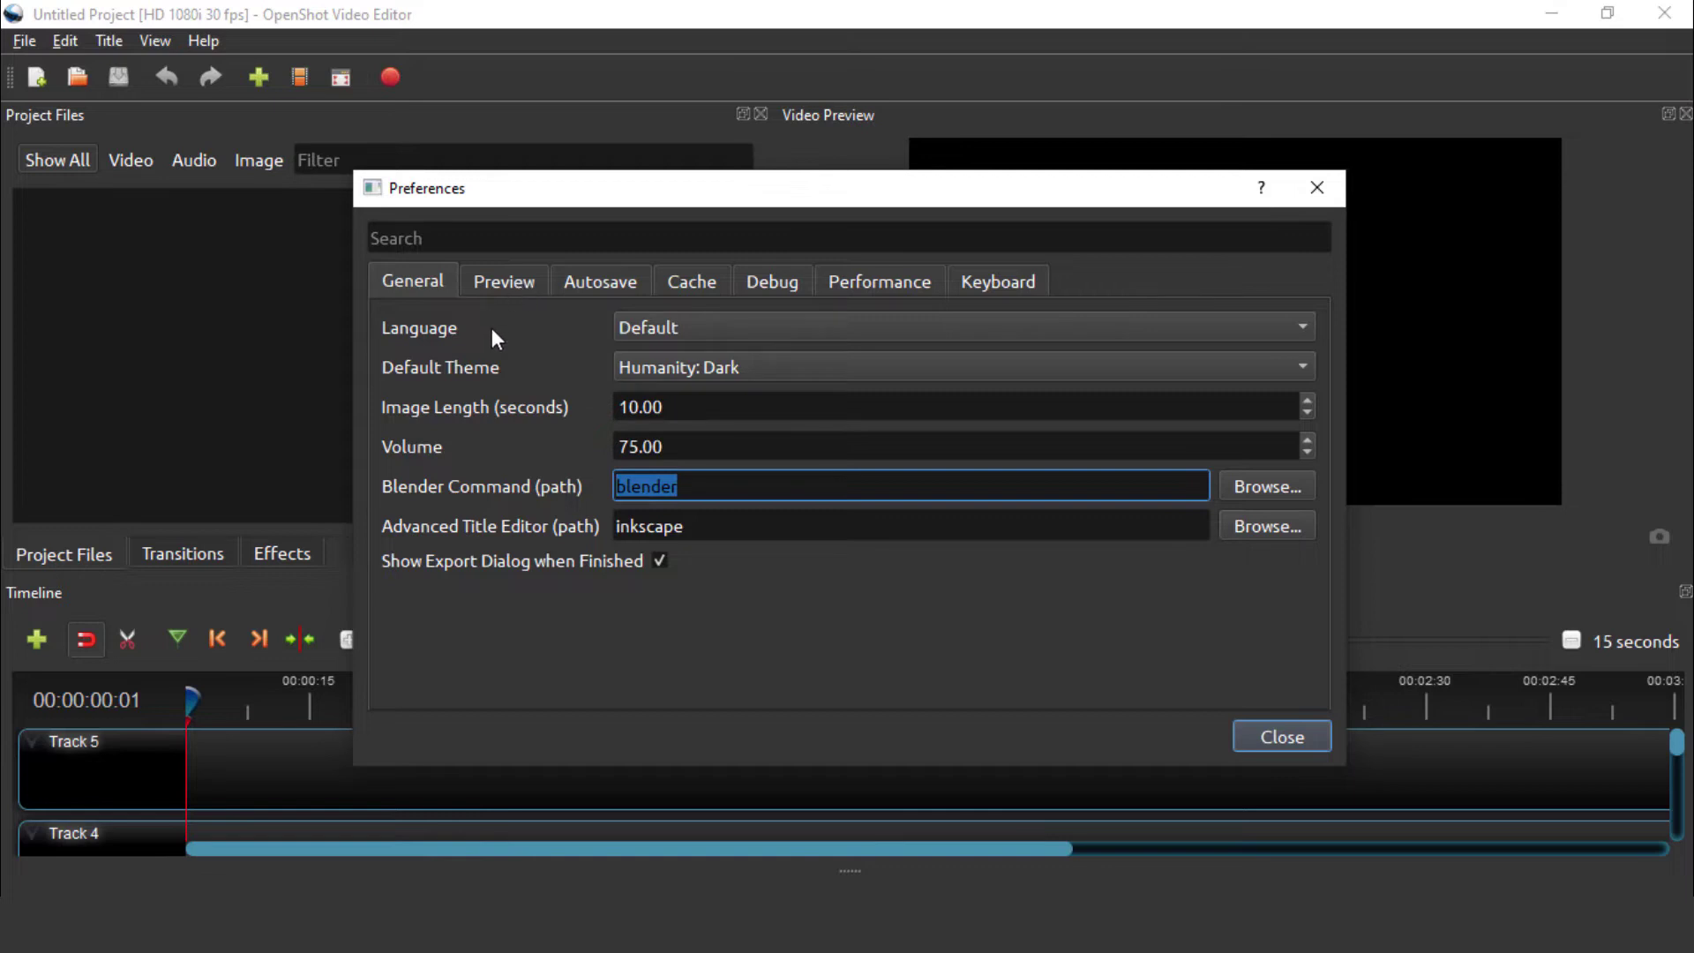
pyautogui.click(511, 284)
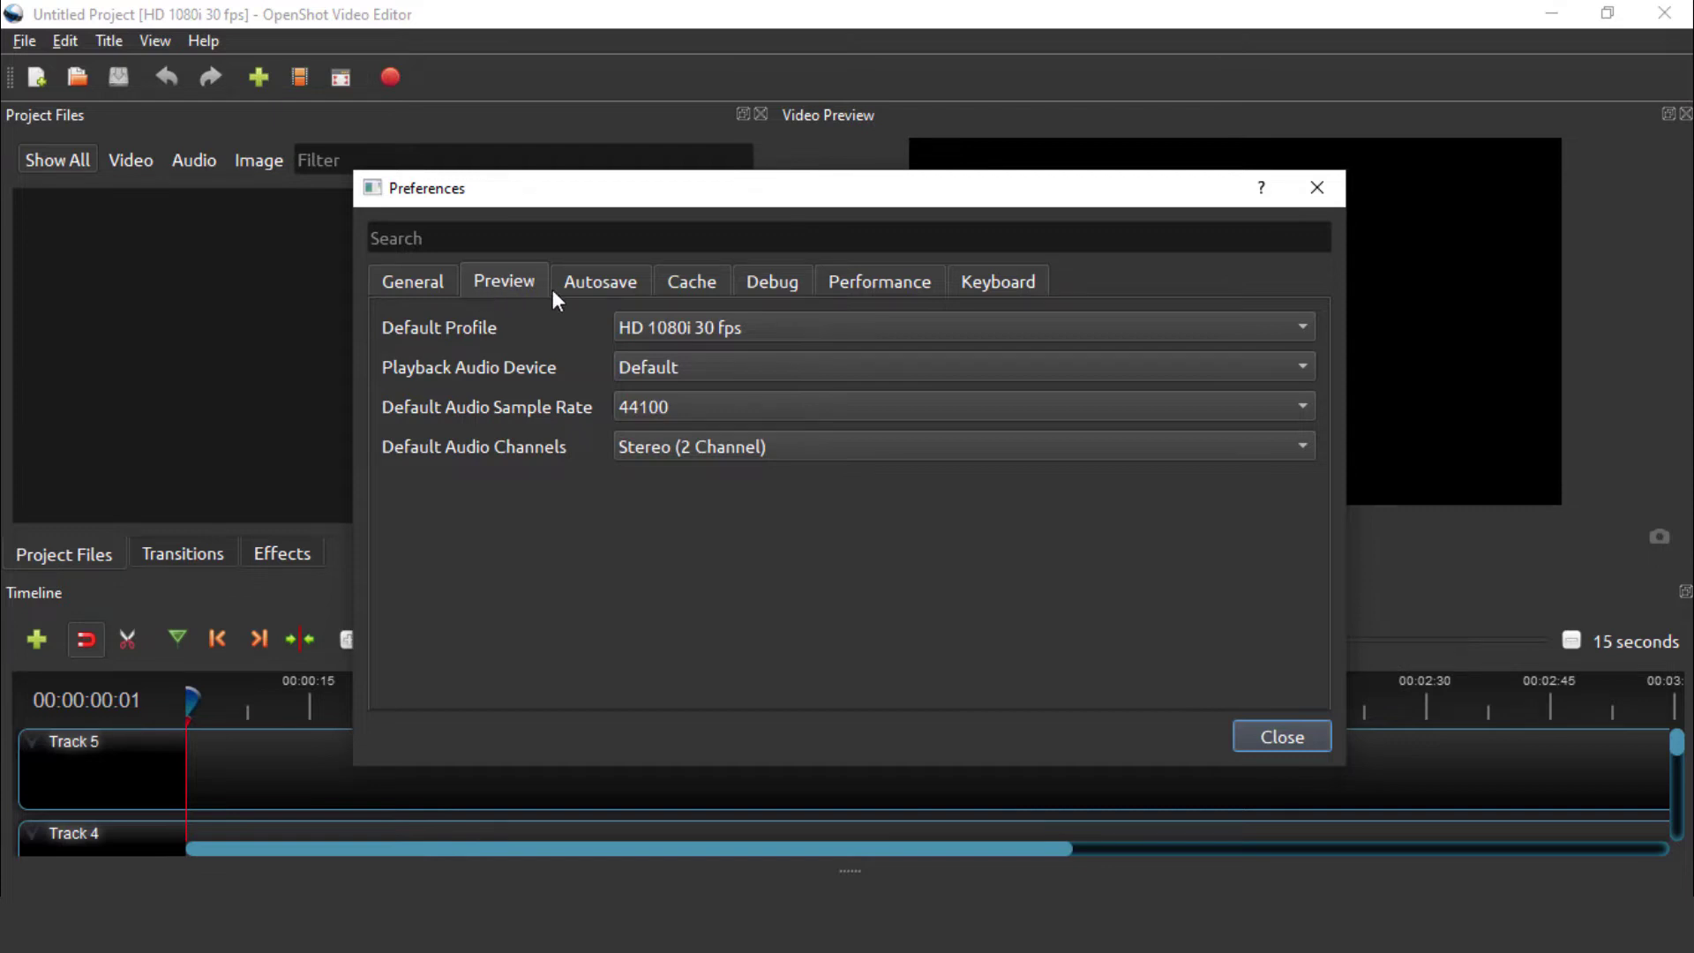
# Choose HD 1080p 30 fps as the default profile, then view the Autosave settings
pyautogui.click(805, 331)
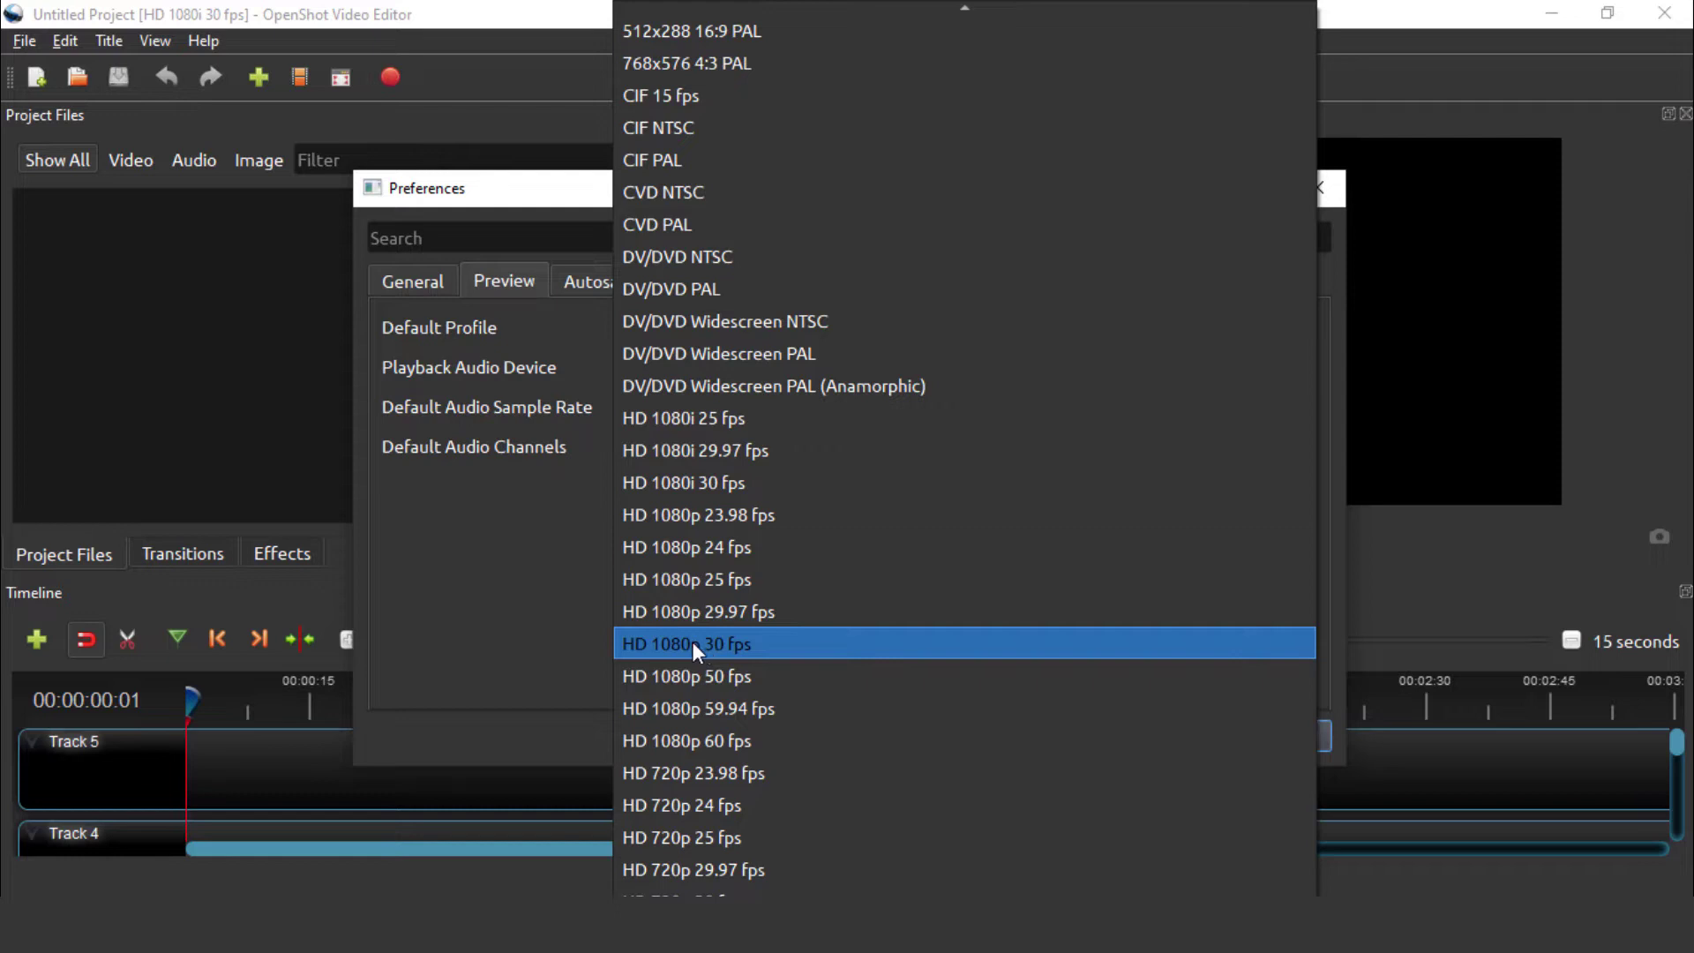
pyautogui.click(696, 650)
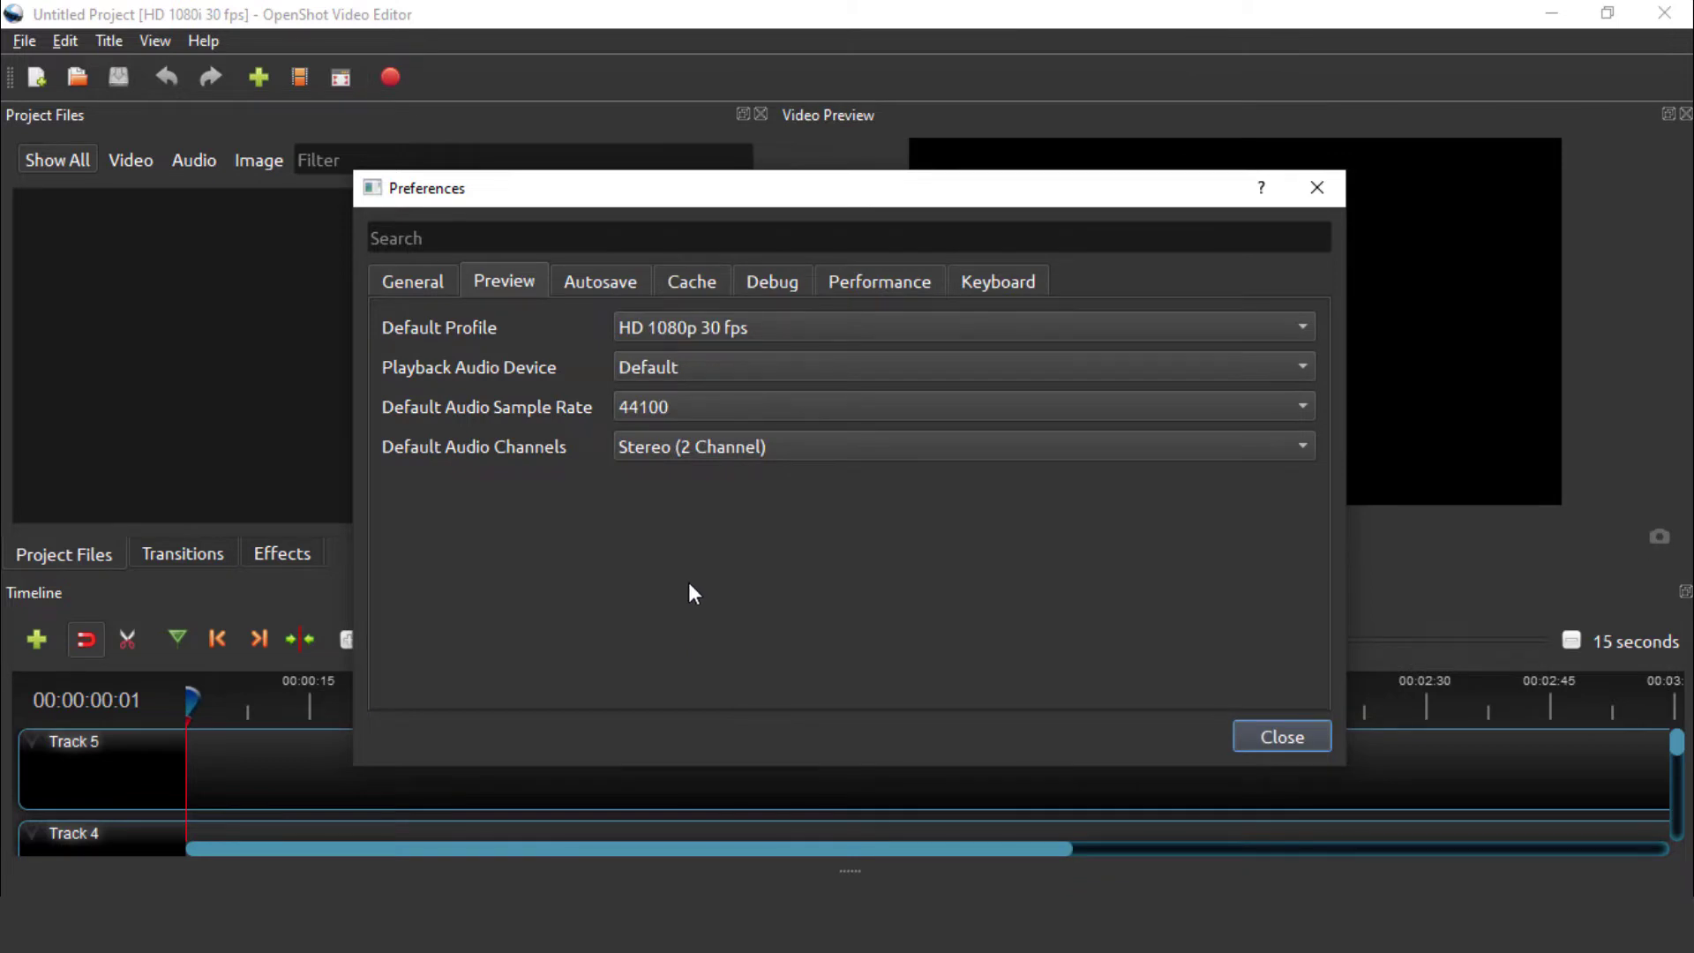
pyautogui.click(609, 282)
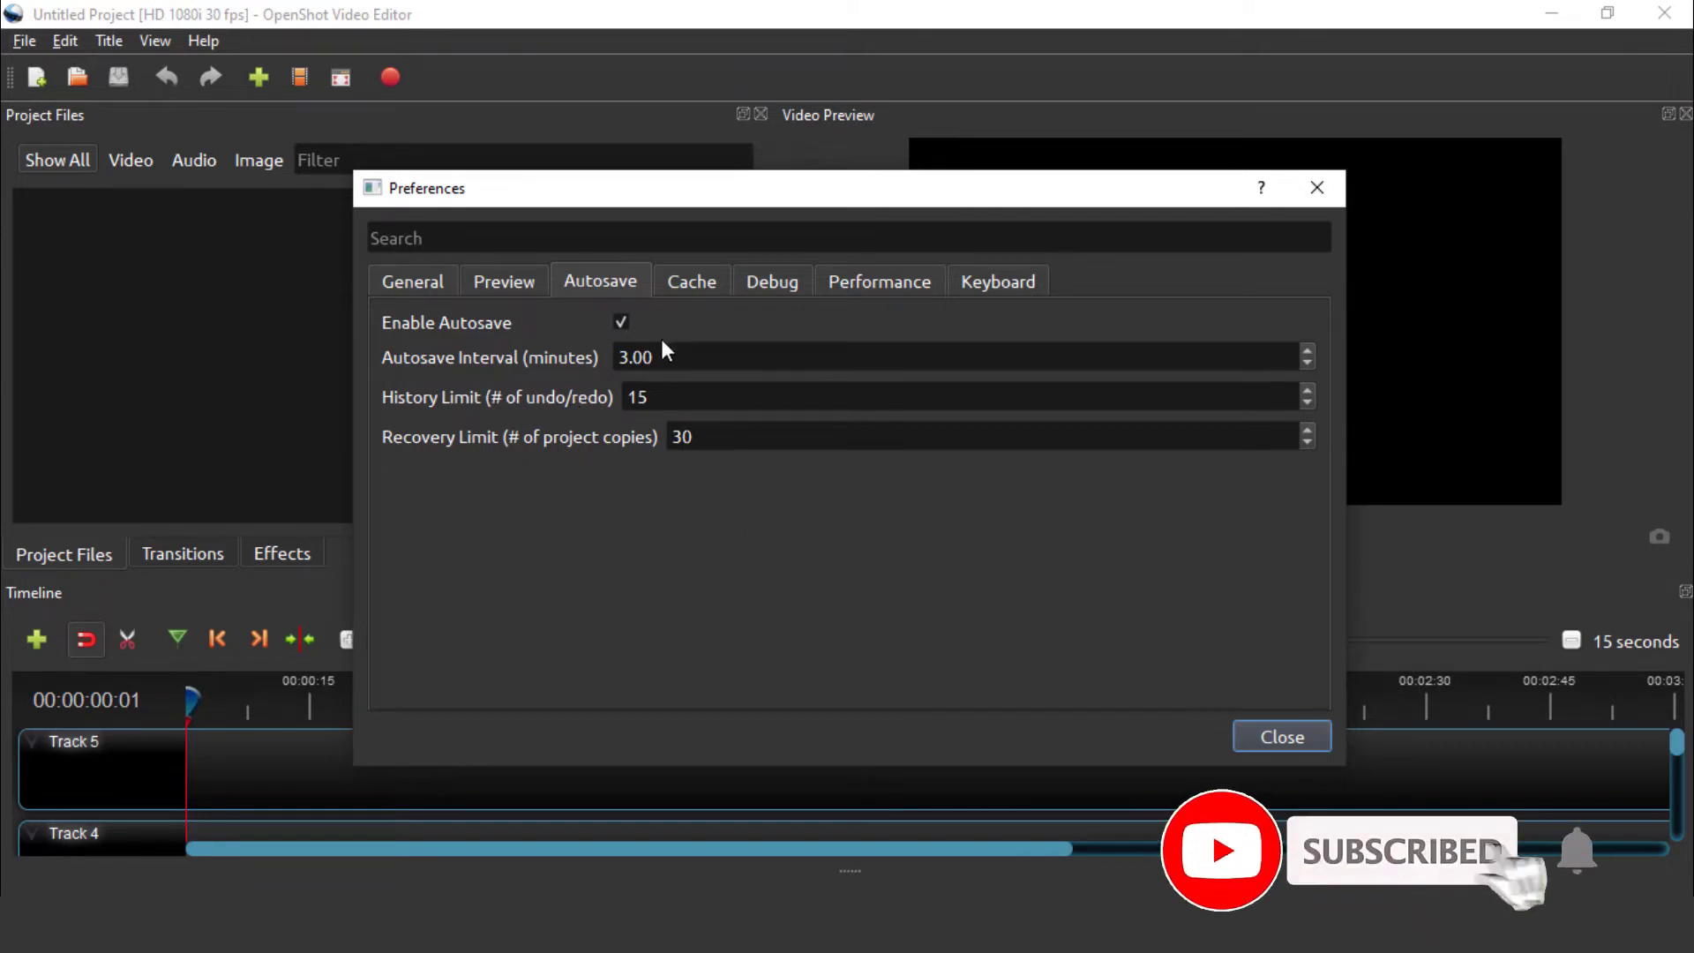
# Look through Cache, Debug, Performance and Keyboard shortcuts, then close Preferences and accept the restart notice
pyautogui.click(690, 284)
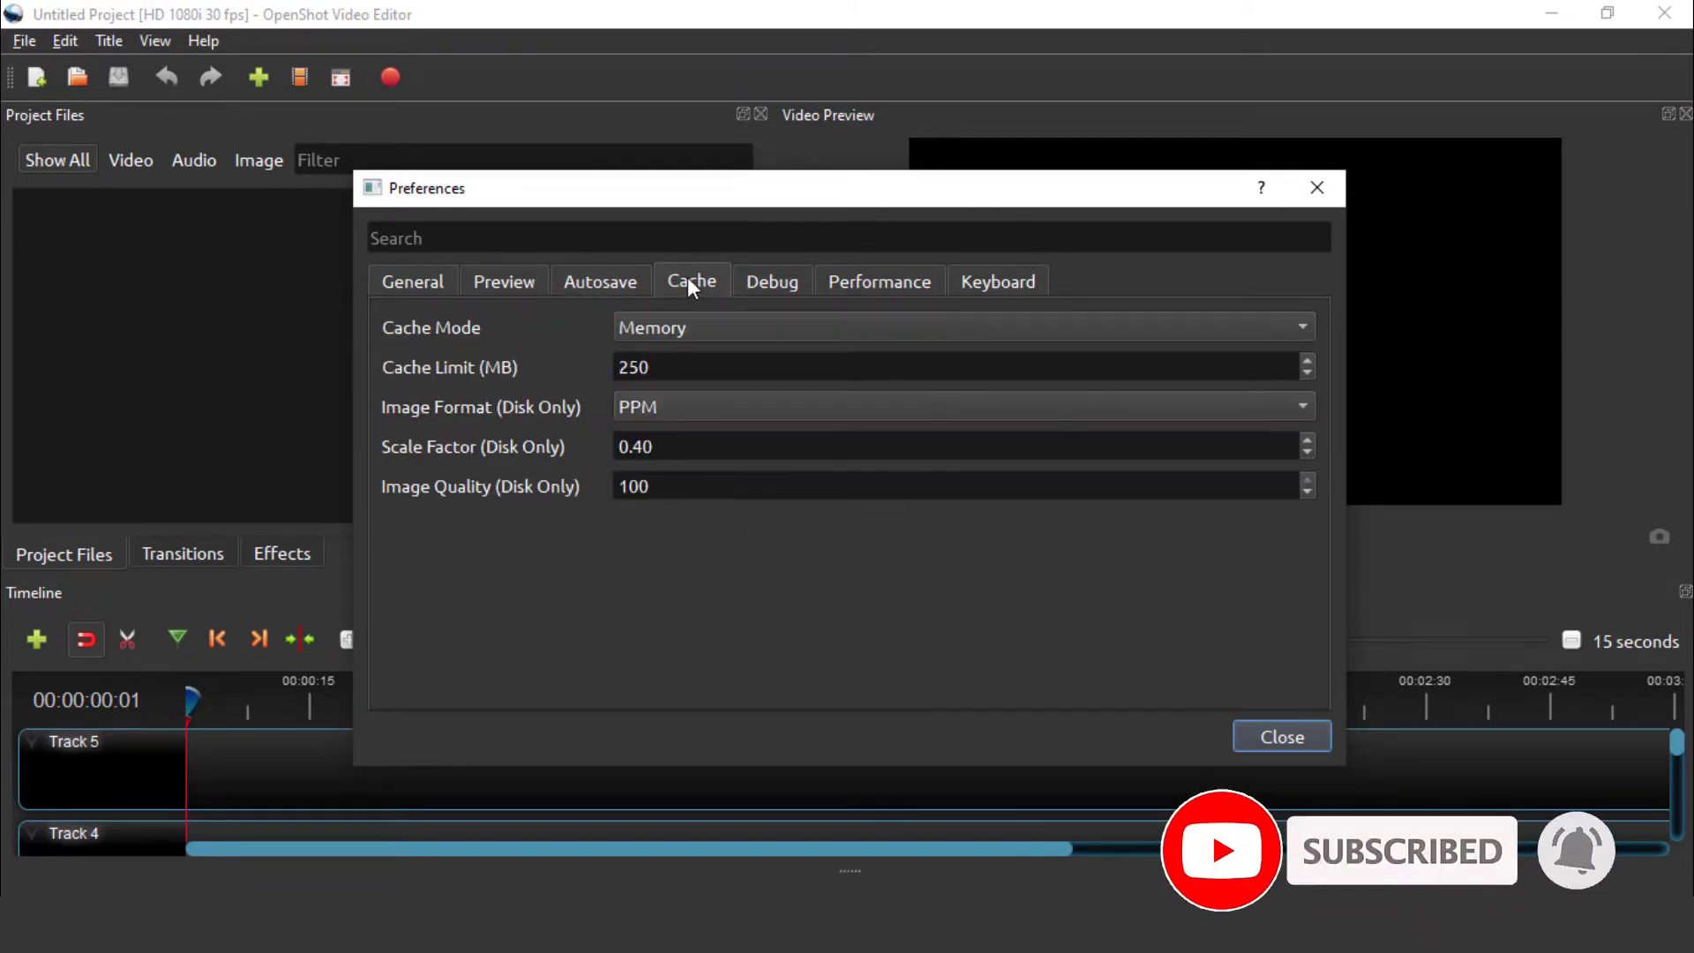
pyautogui.click(750, 275)
pyautogui.click(874, 281)
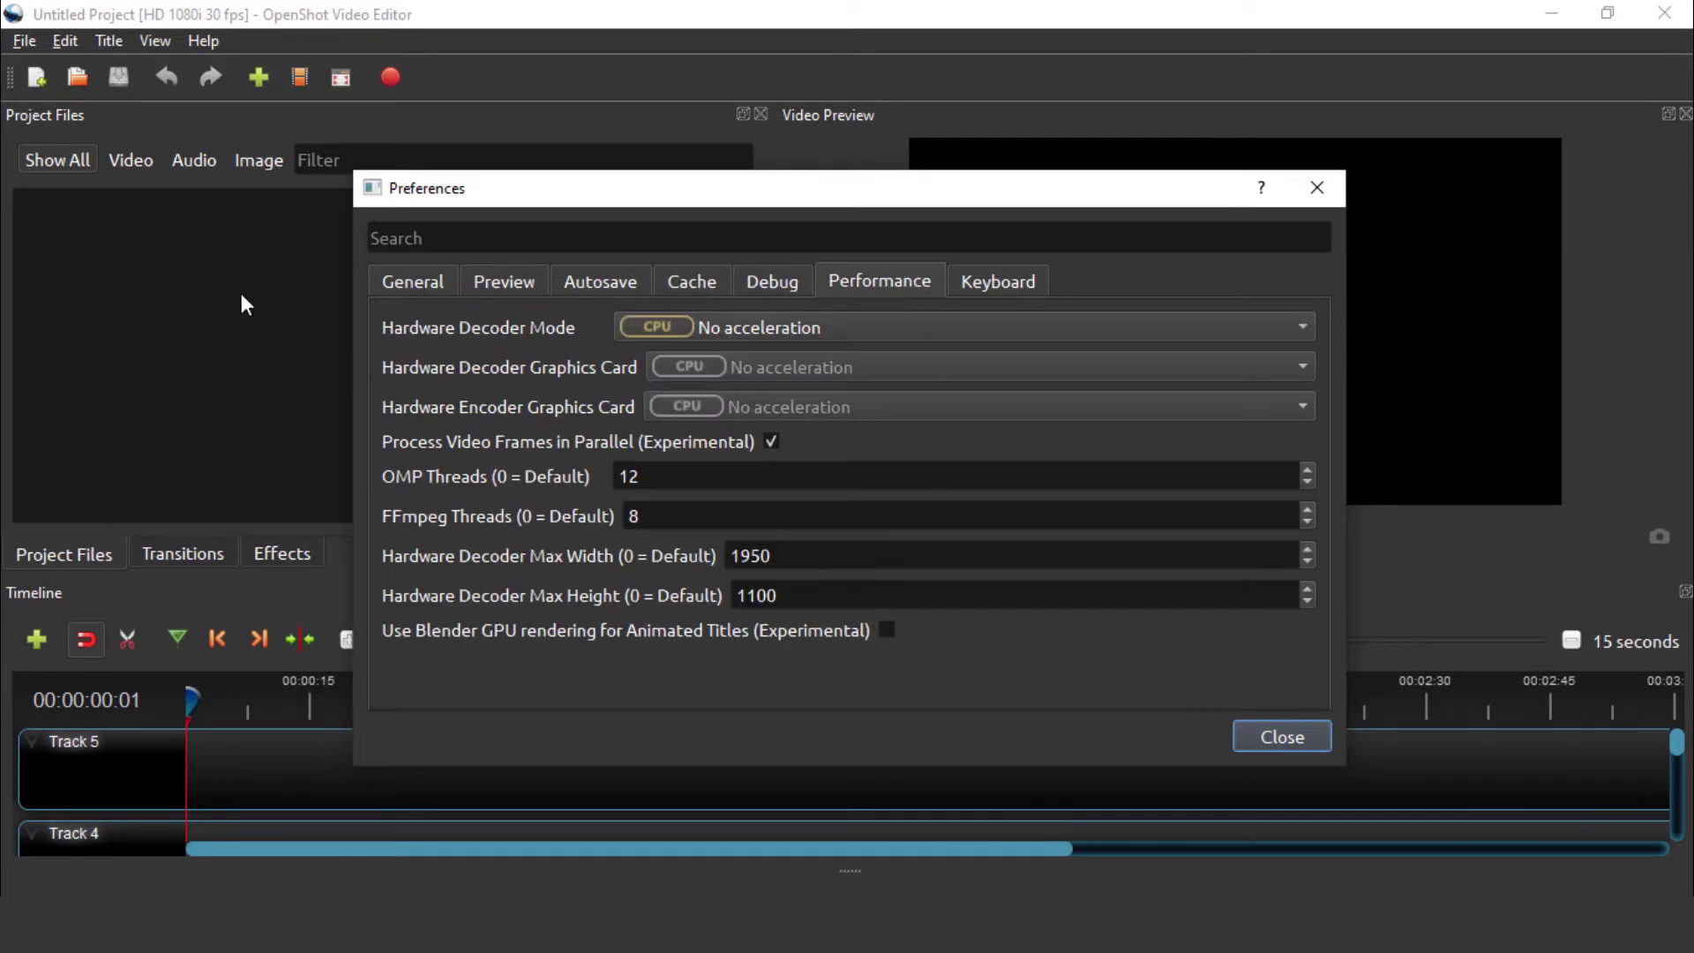
pyautogui.click(996, 281)
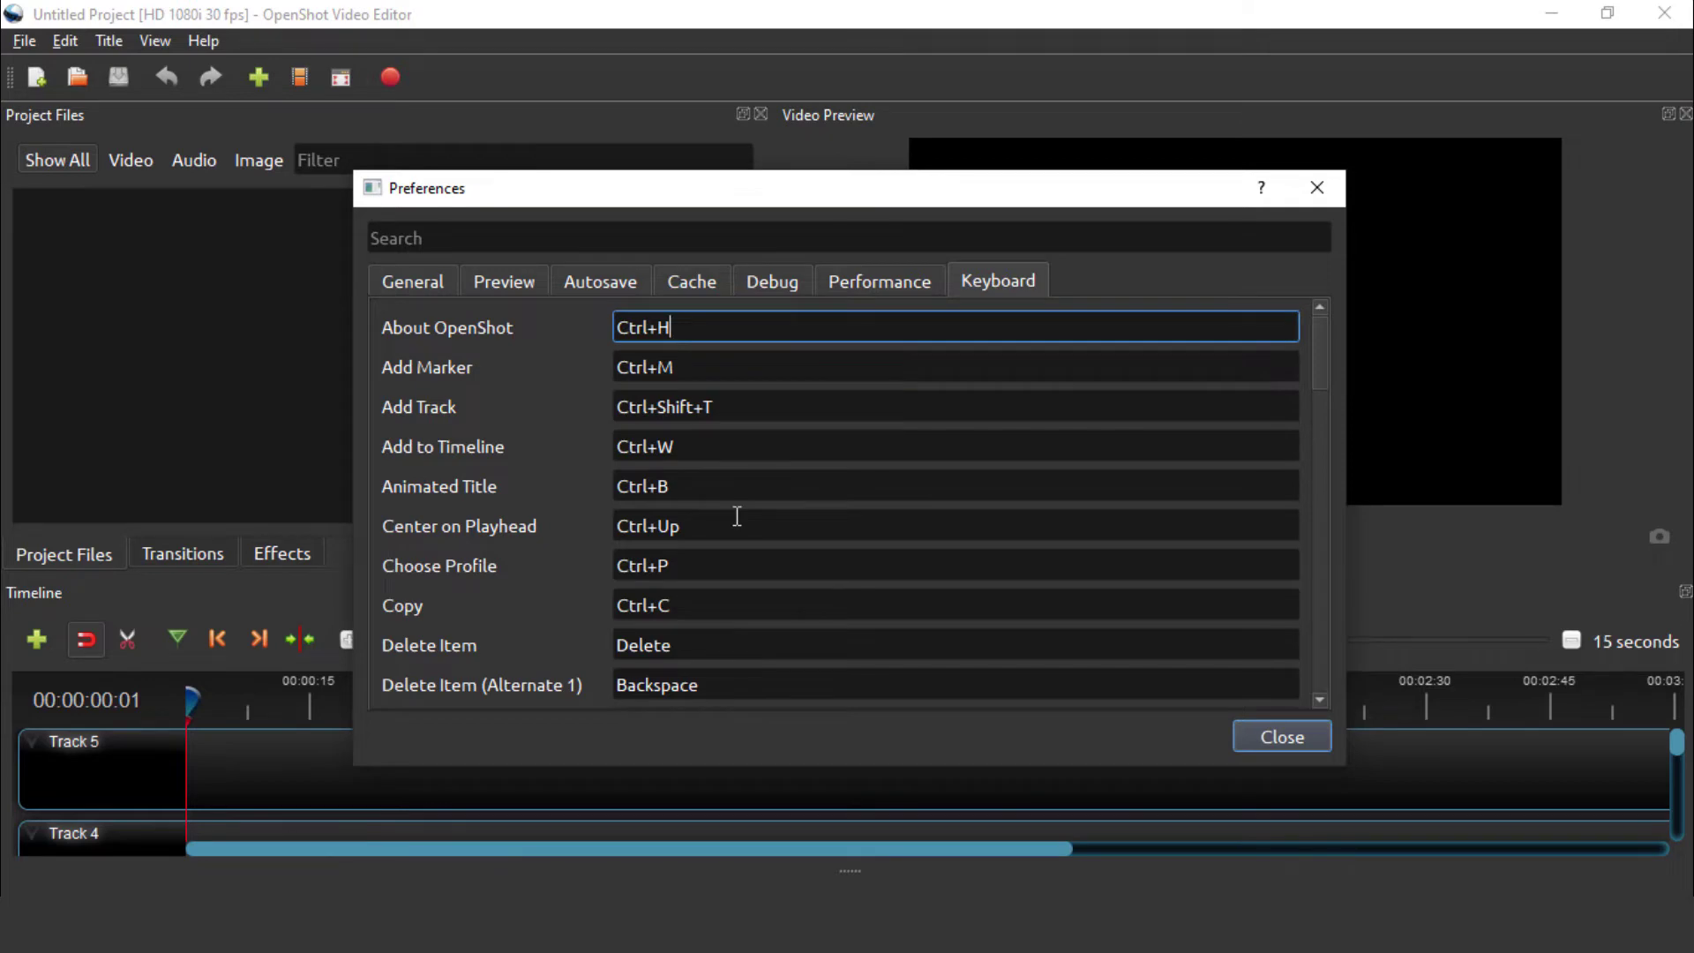
pyautogui.scroll(-15, 736, 516)
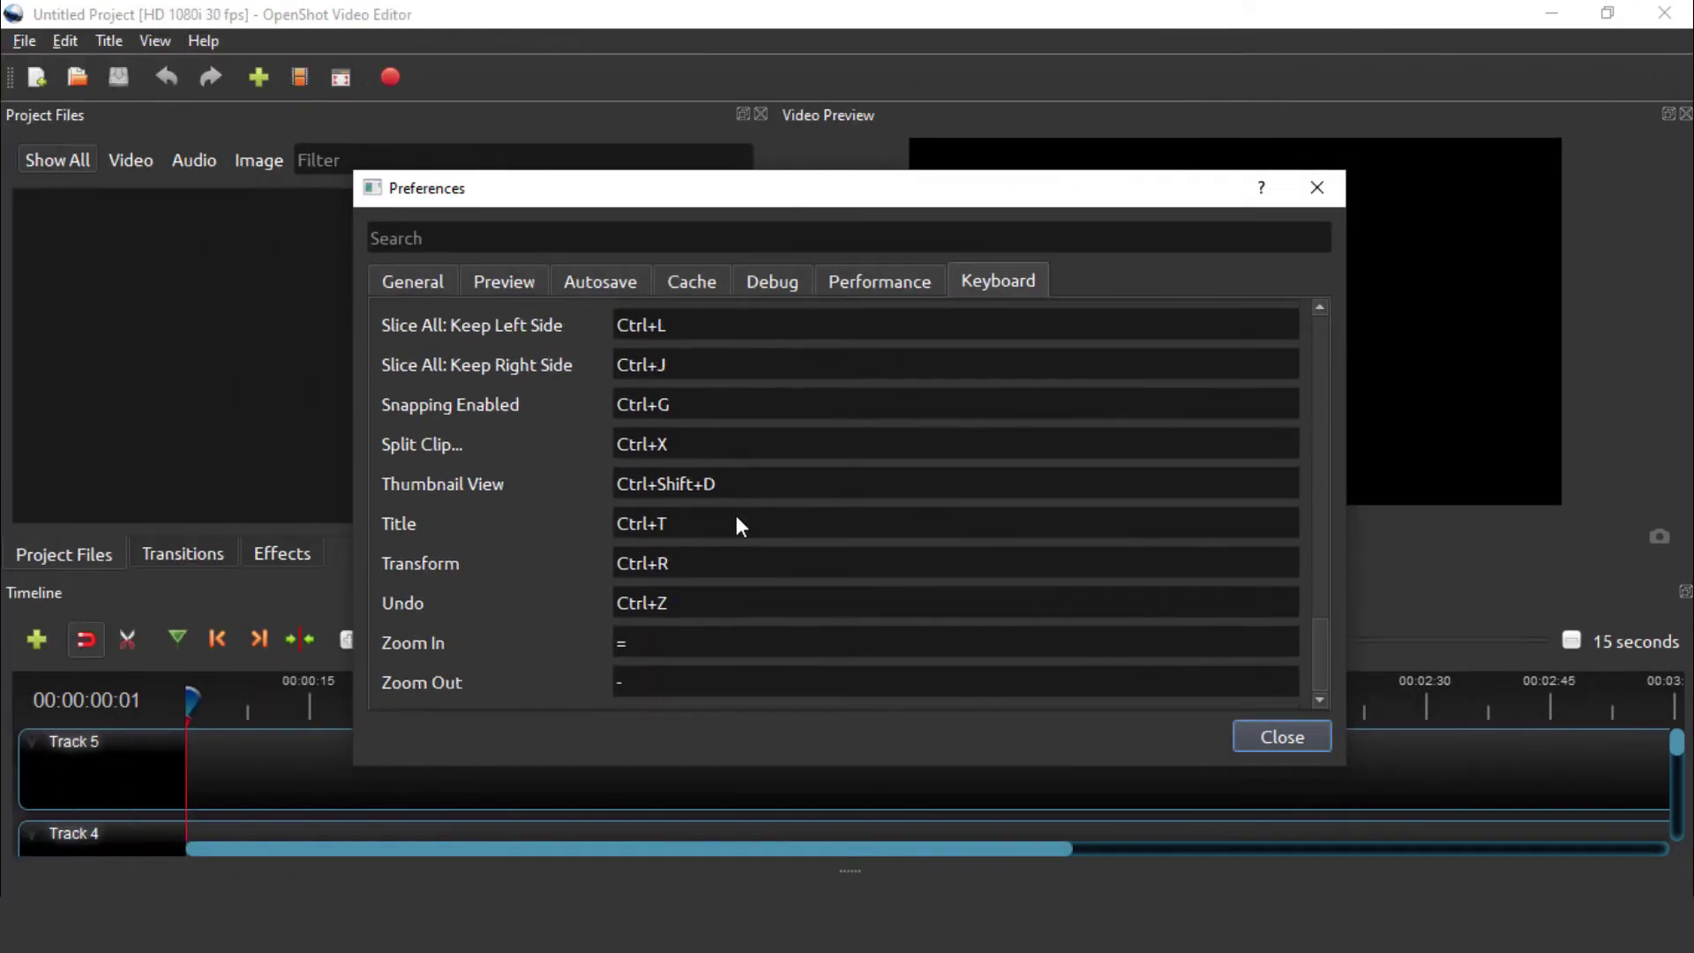
pyautogui.scroll(10, 738, 520)
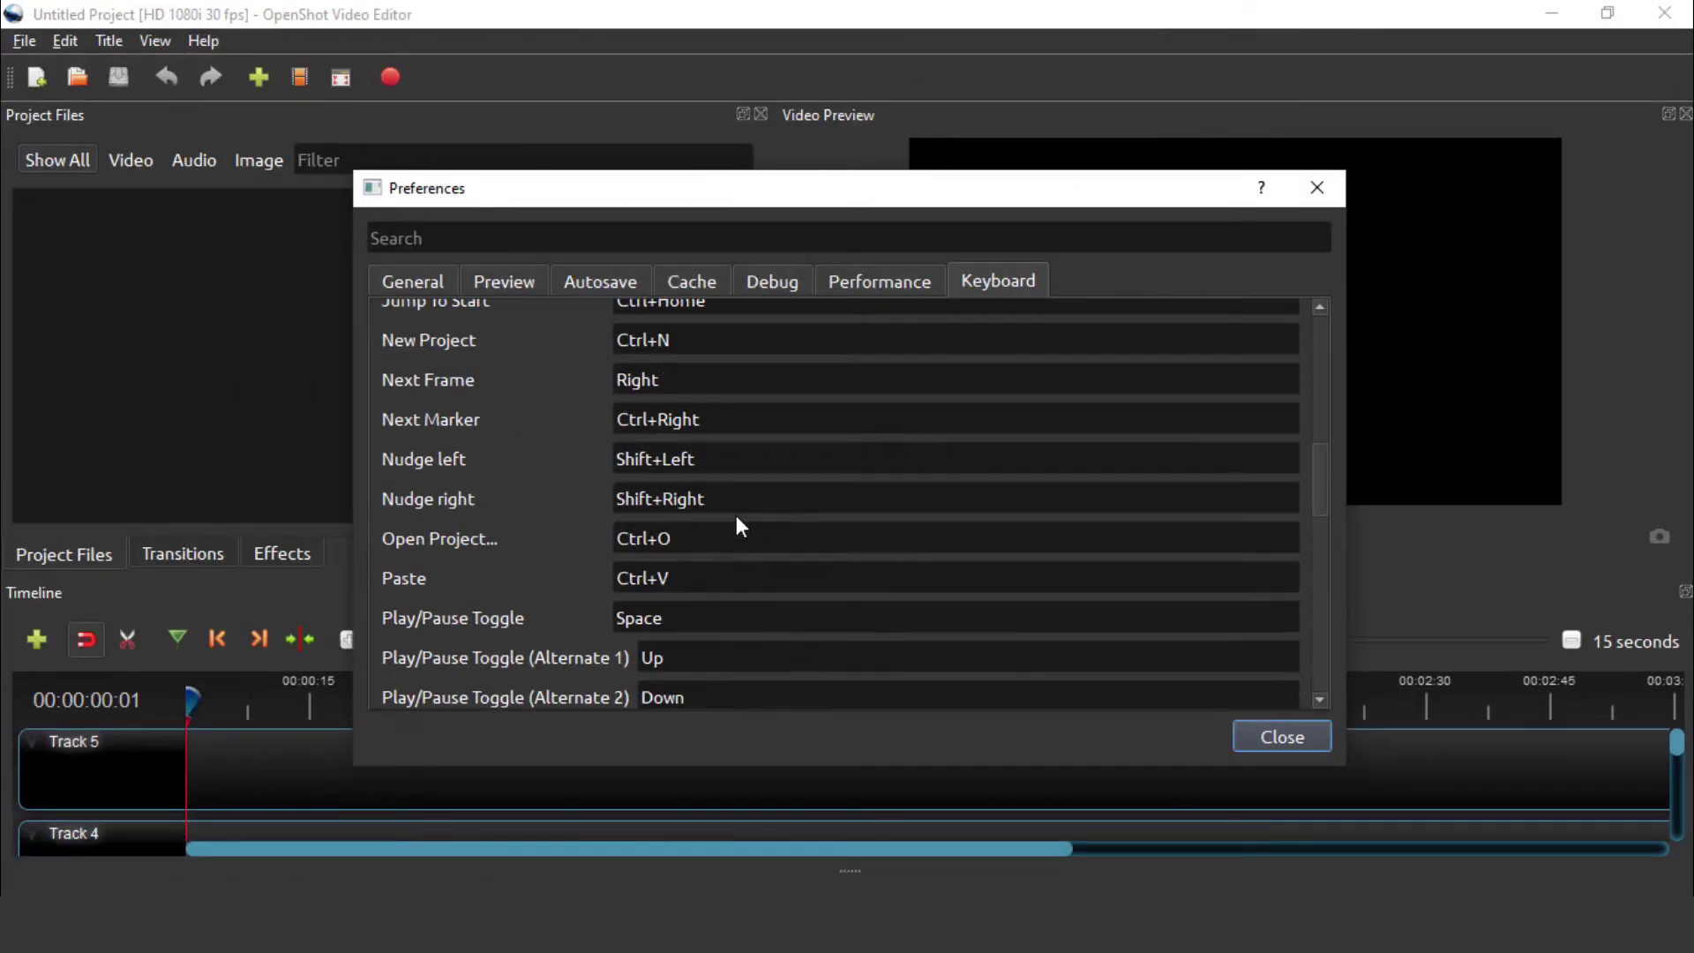
pyautogui.scroll(4, 739, 526)
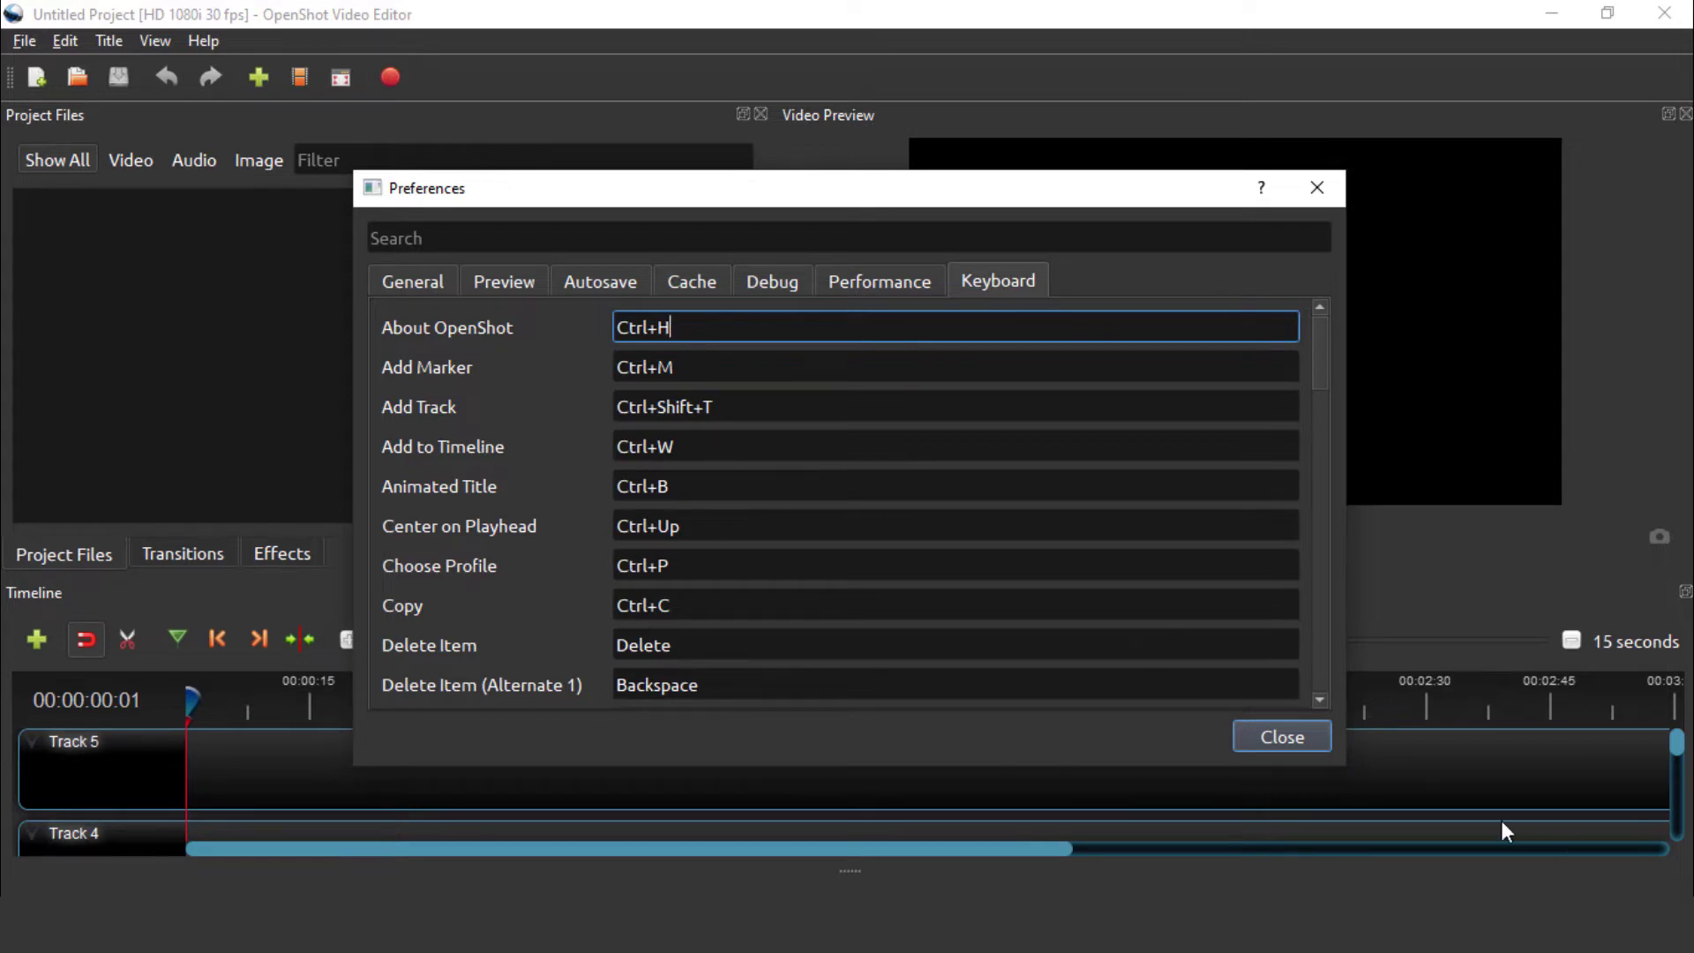
pyautogui.click(1272, 739)
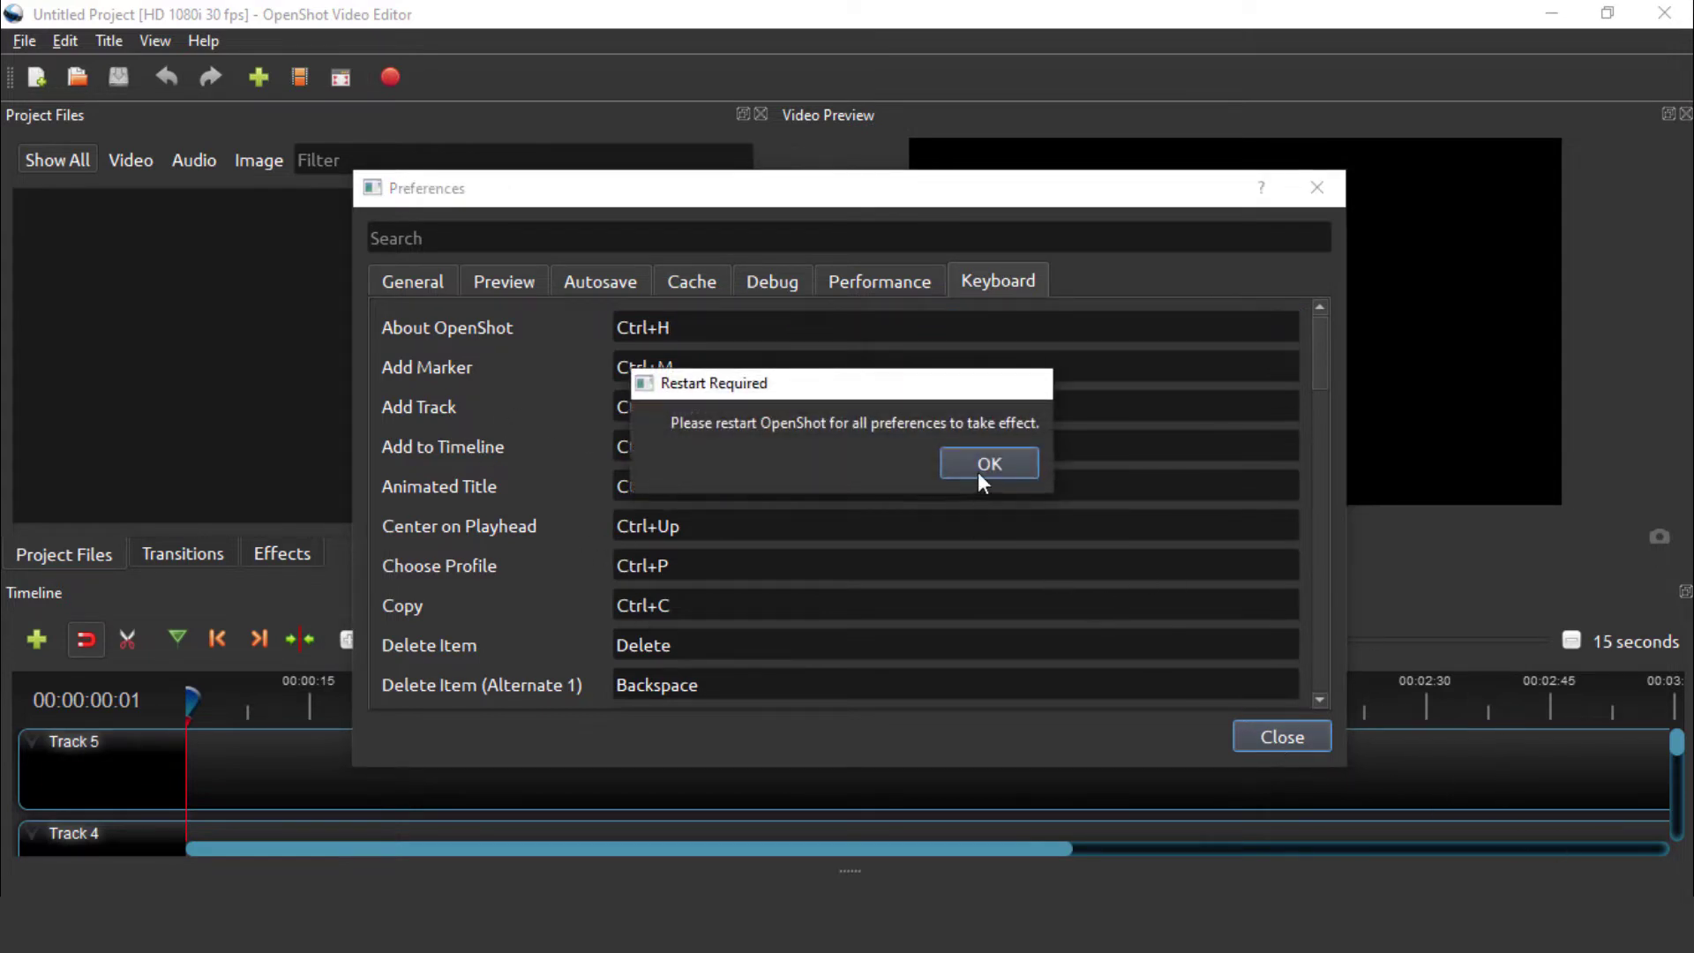
pyautogui.click(987, 467)
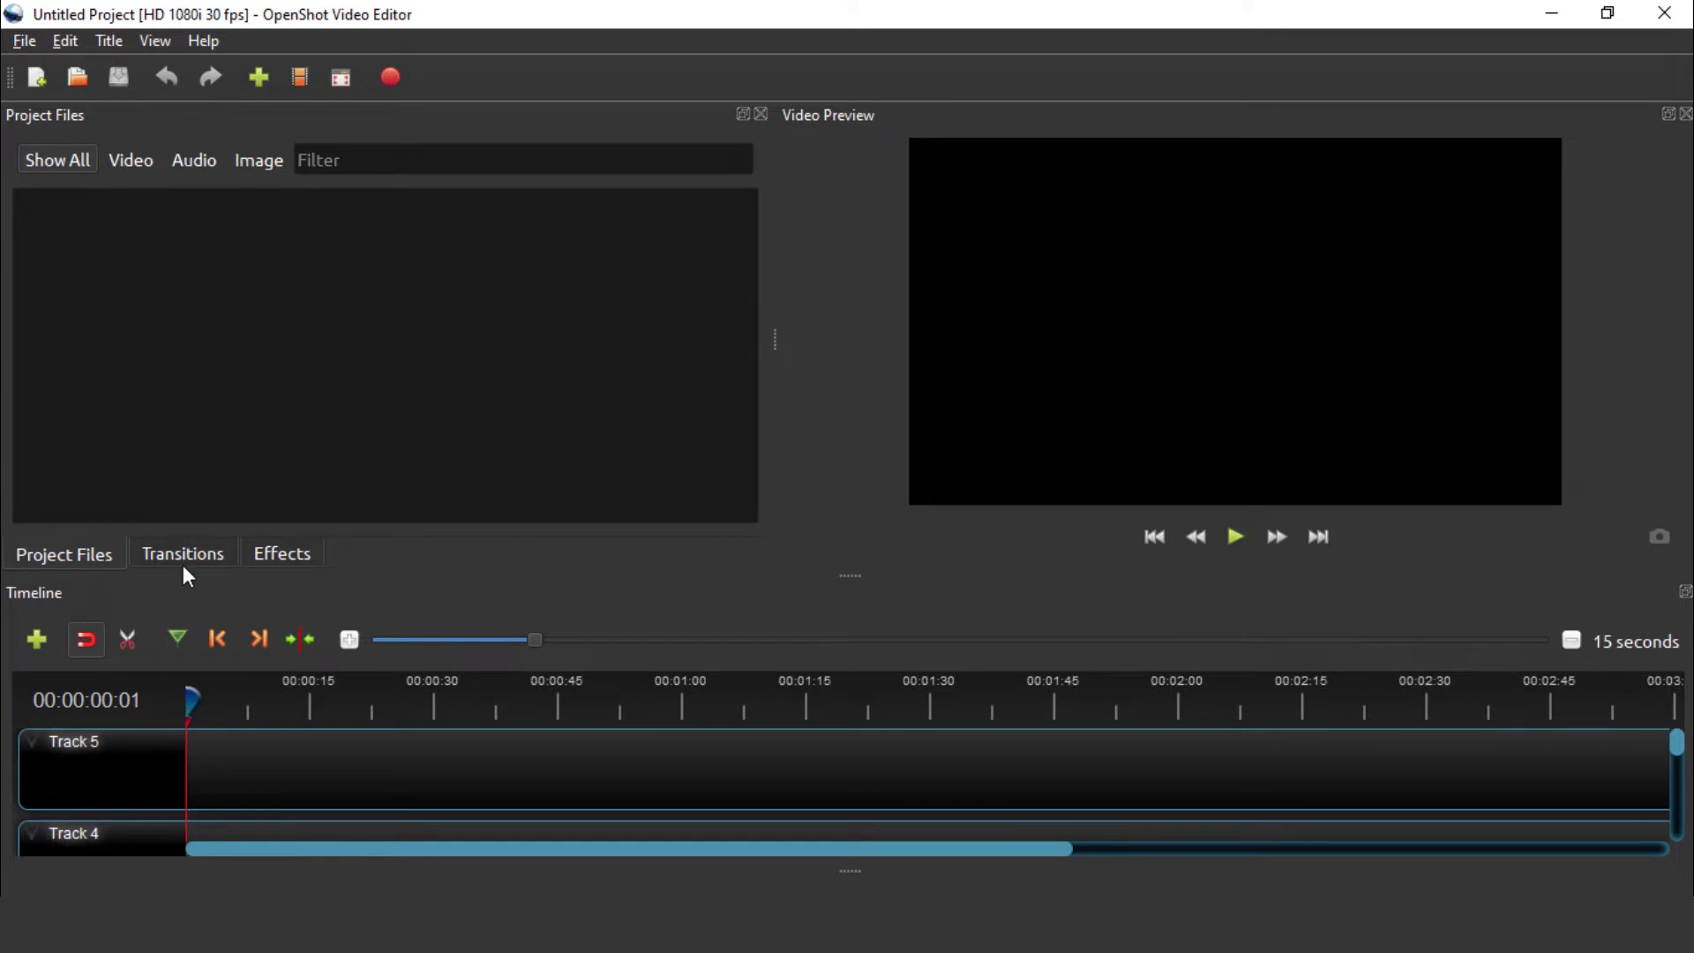
# Scroll through the Transitions grid, then switch to the Effects list (Bars, Blur, Hue, Wave)
pyautogui.click(181, 565)
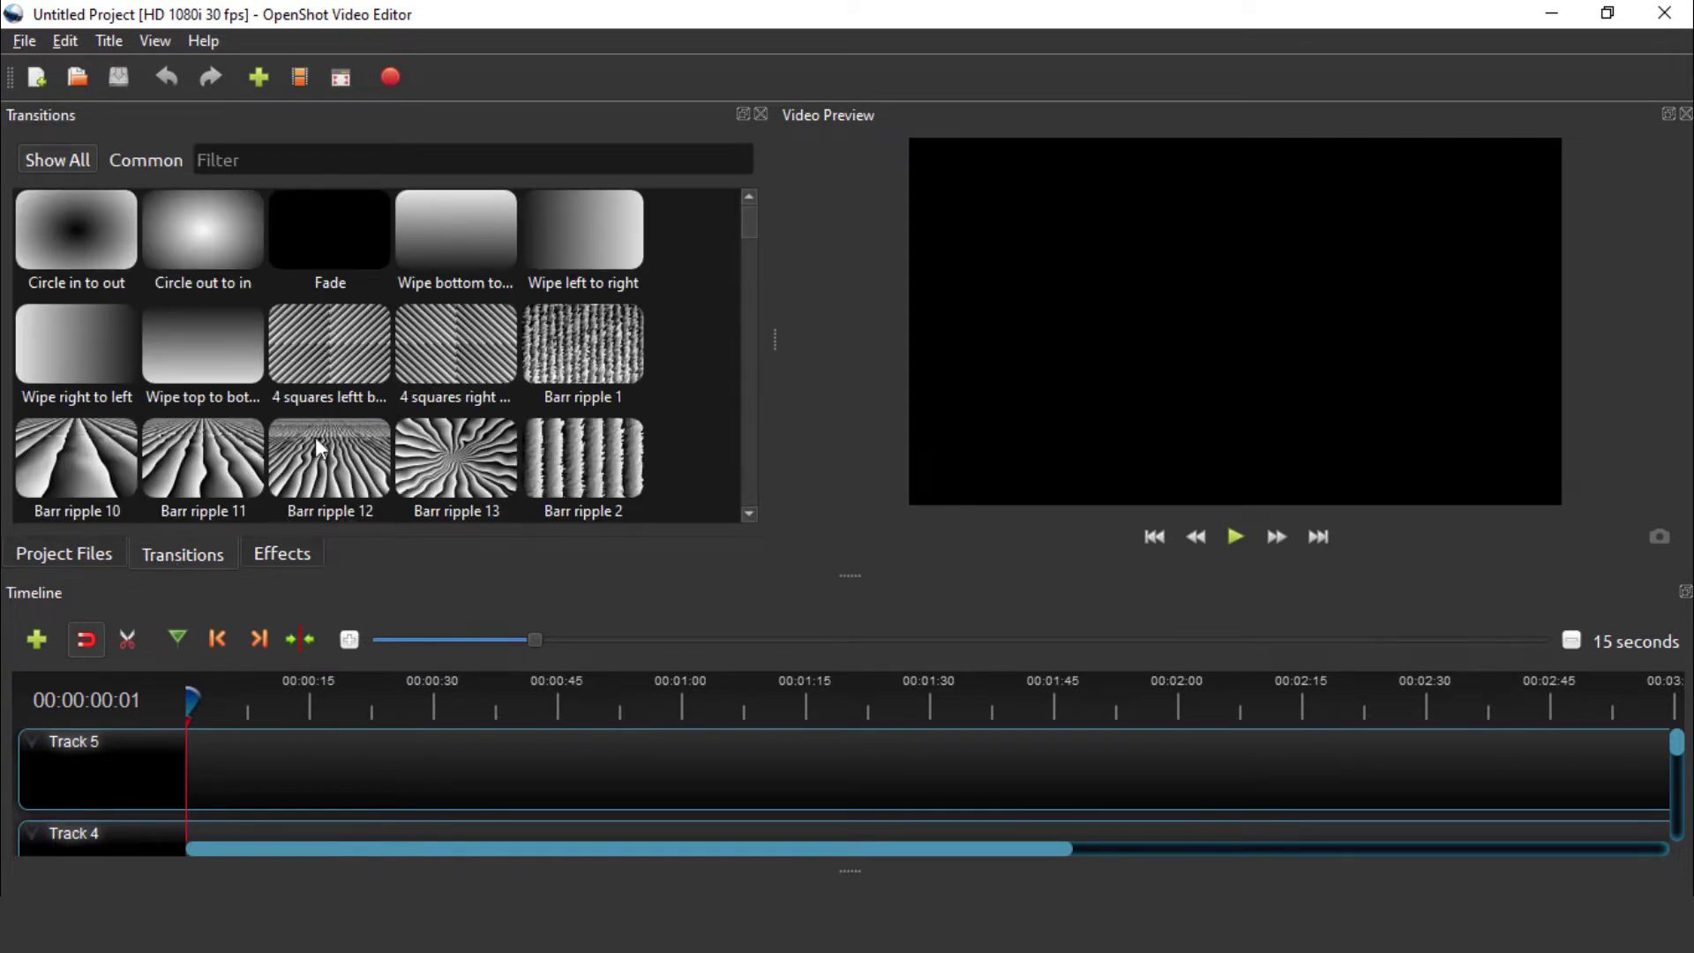
pyautogui.moveTo(747, 226)
pyautogui.mouseDown()
pyautogui.moveTo(740, 492)
pyautogui.moveTo(746, 214)
pyautogui.mouseUp()
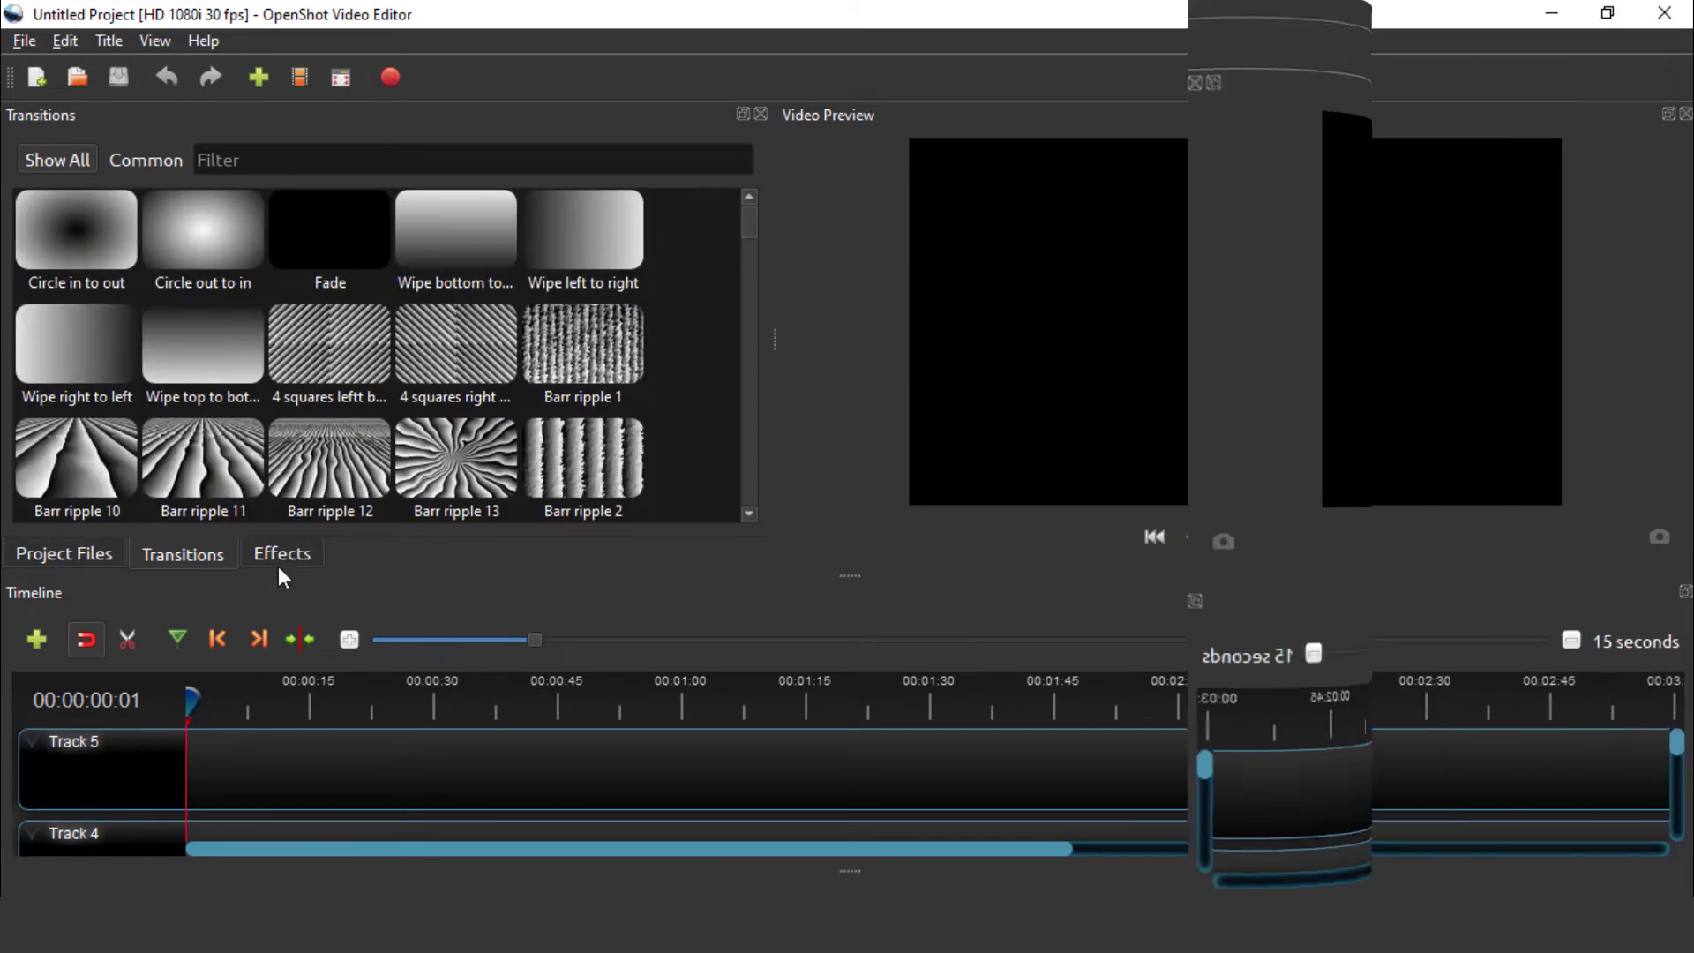
pyautogui.click(277, 564)
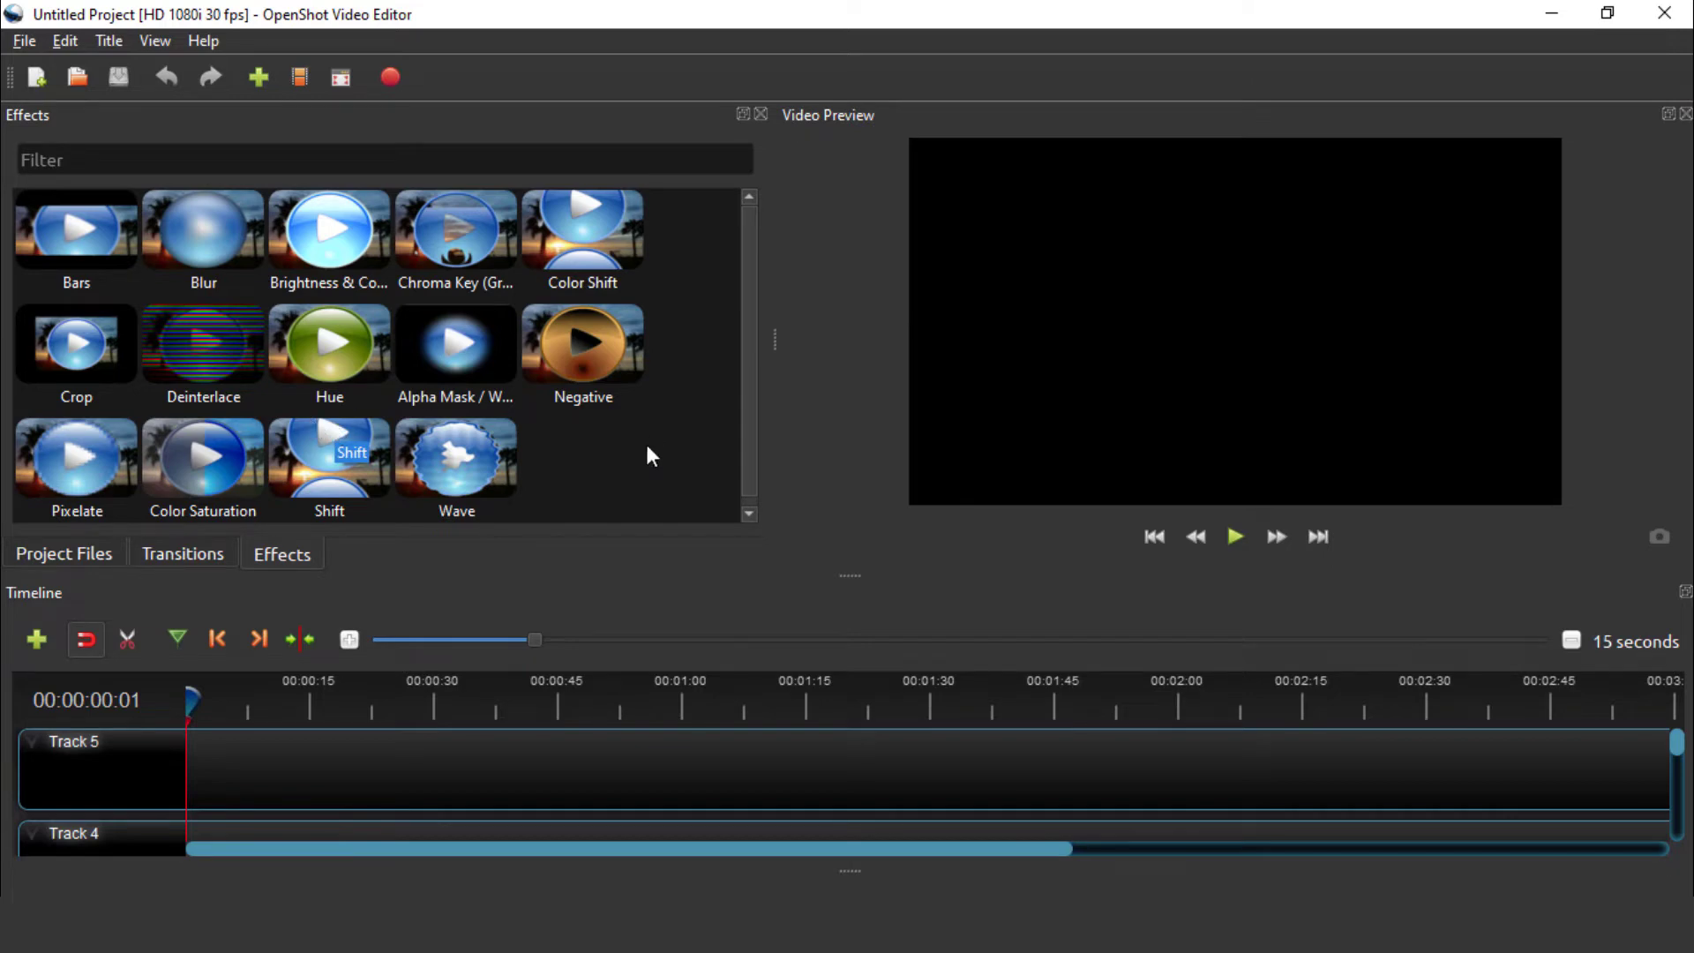
pyautogui.scroll(-1, 757, 414)
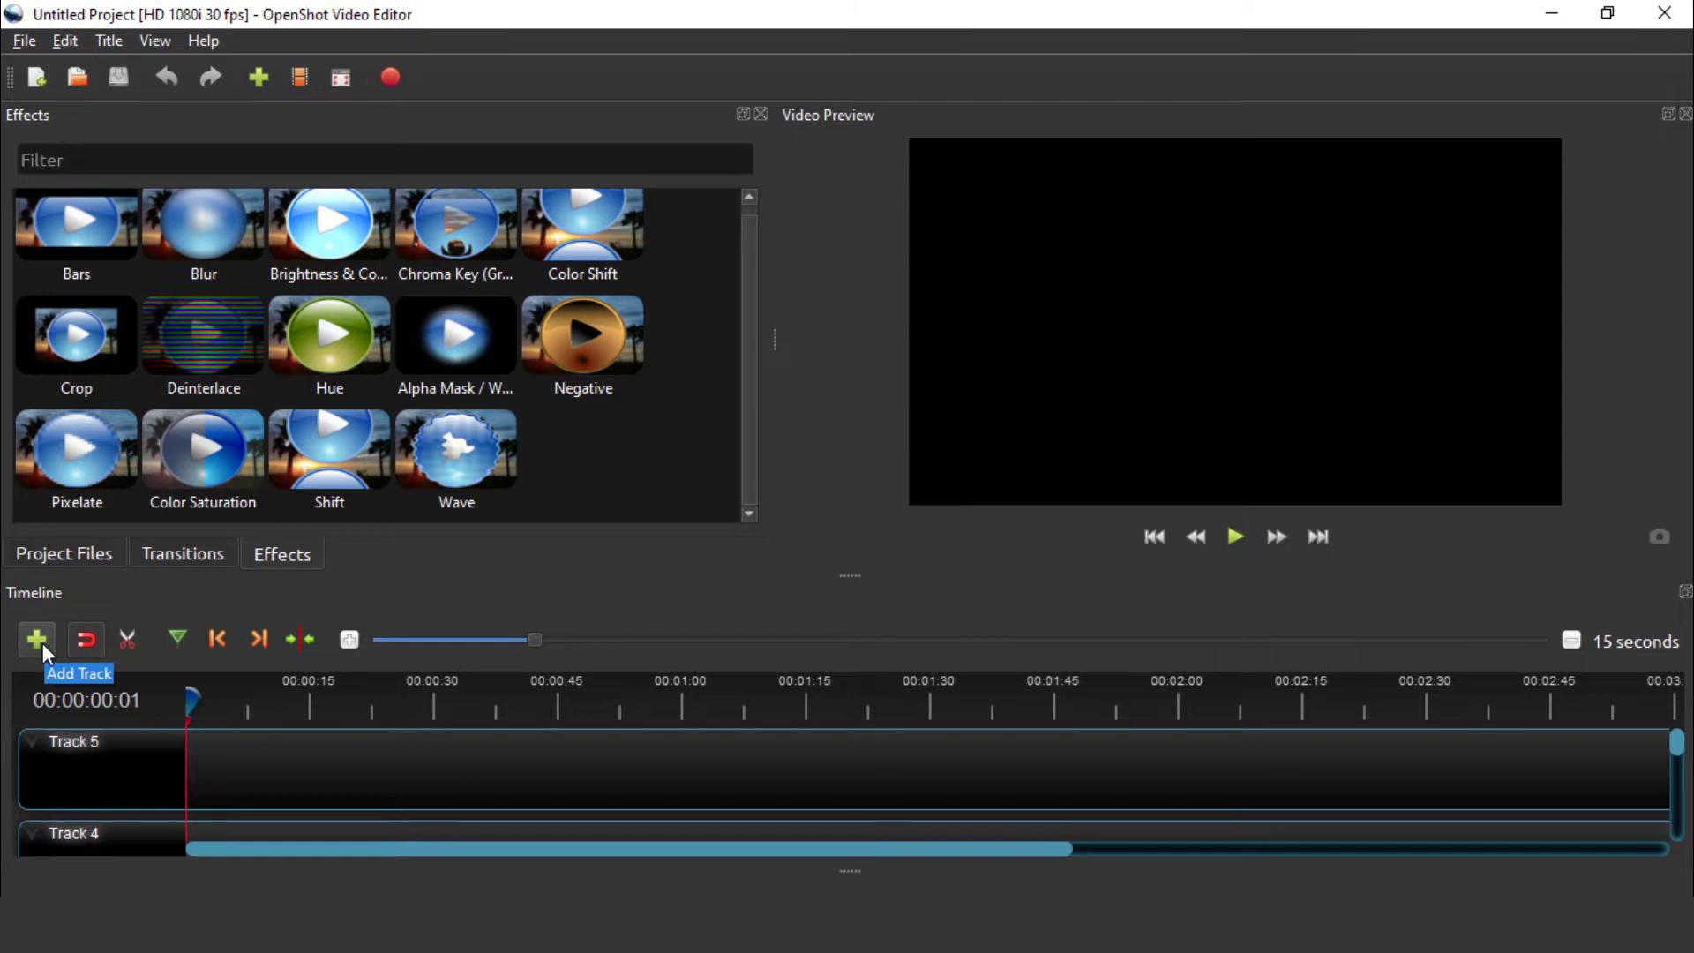
pyautogui.scroll(-5, 254, 799)
pyautogui.scroll(5, 257, 810)
# Zoom the timeline in three times until the scale reads 3 seconds
pyautogui.click(351, 640)
pyautogui.click(350, 641)
pyautogui.click(350, 640)
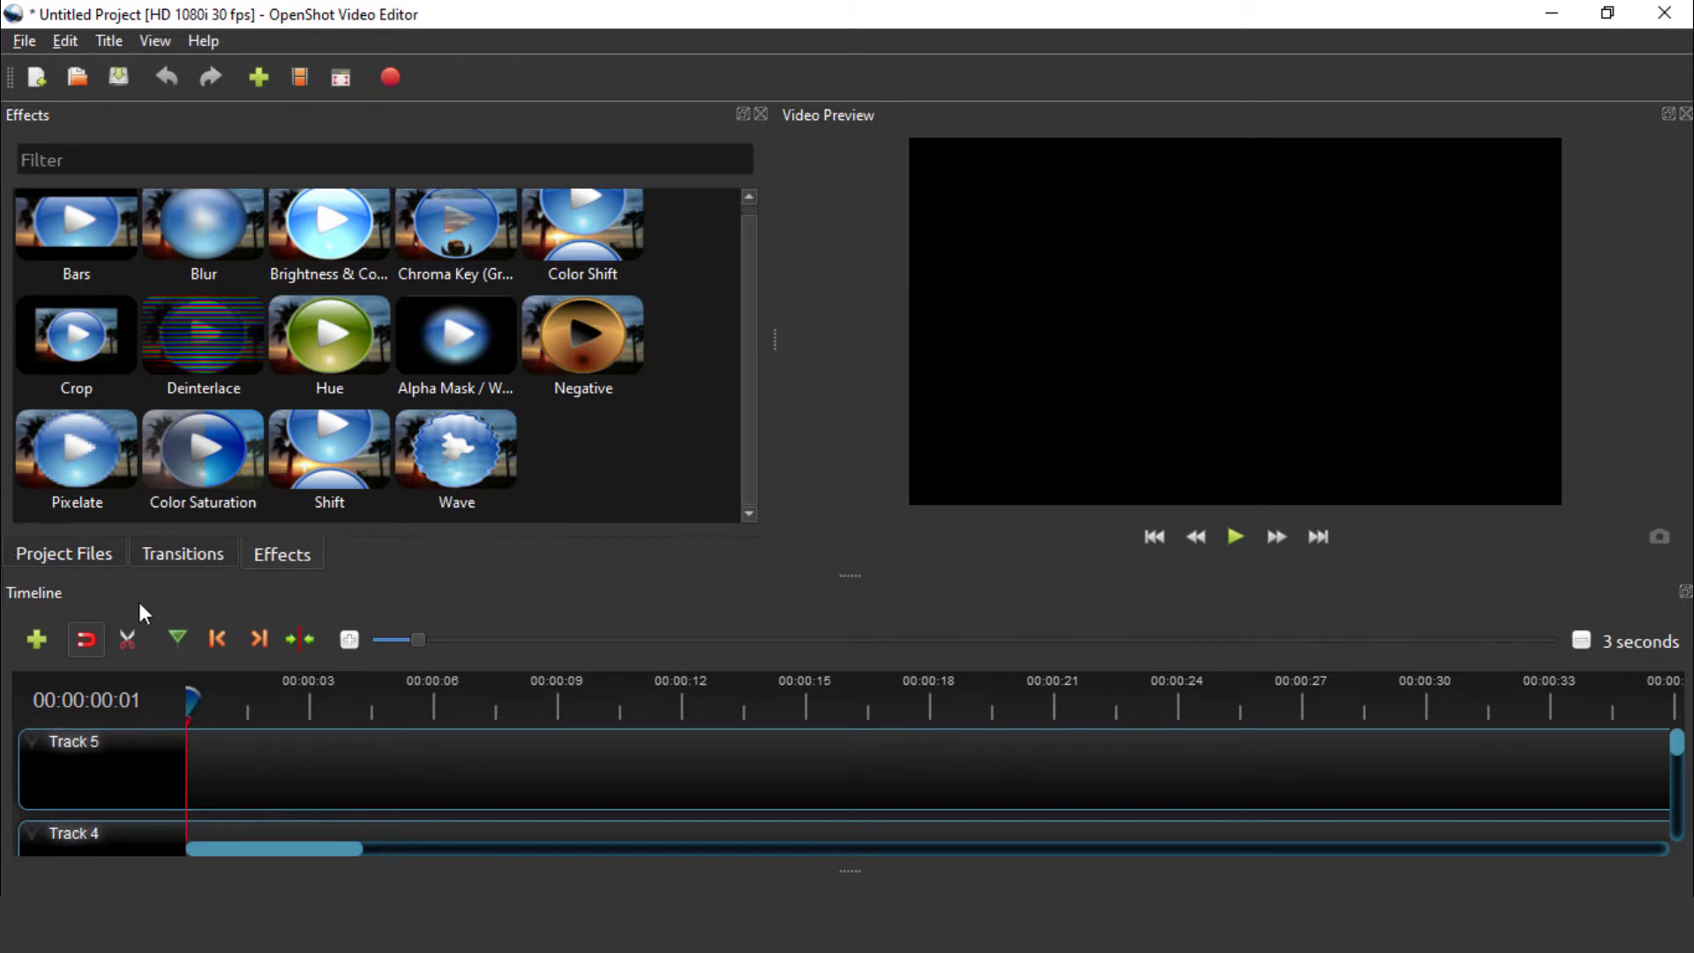
# Import the Filmora9 Complete Video Editing Tutorial video from the Videos folder into Project Files
pyautogui.click(70, 558)
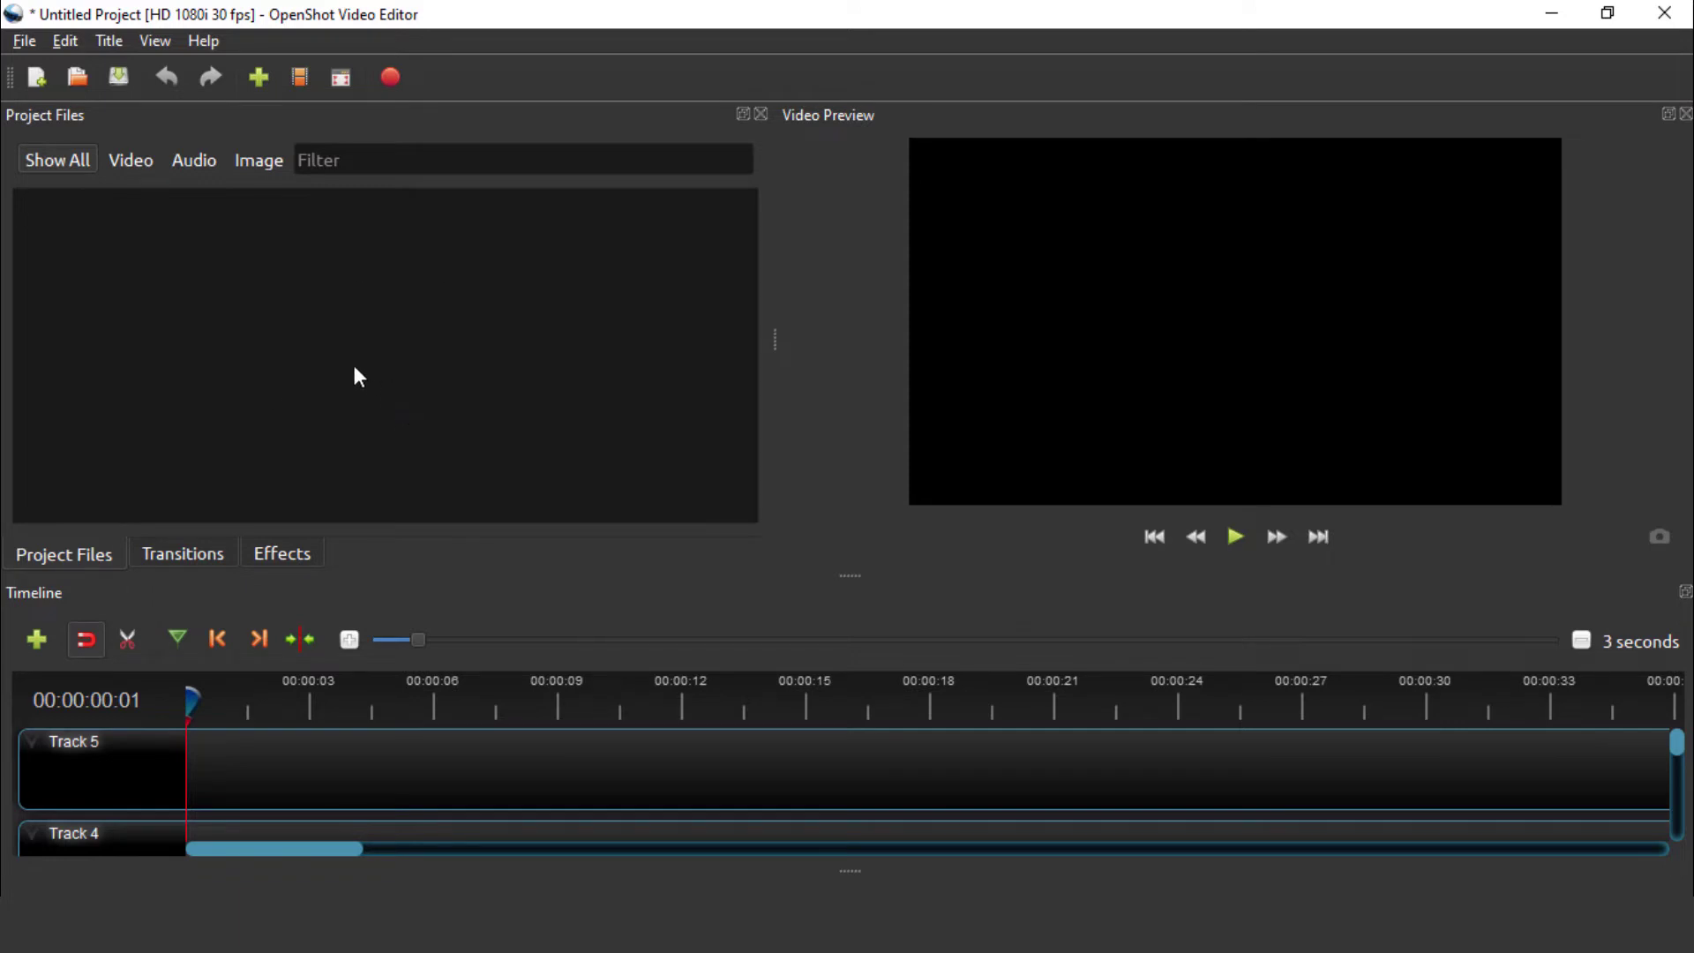
pyautogui.click(258, 84)
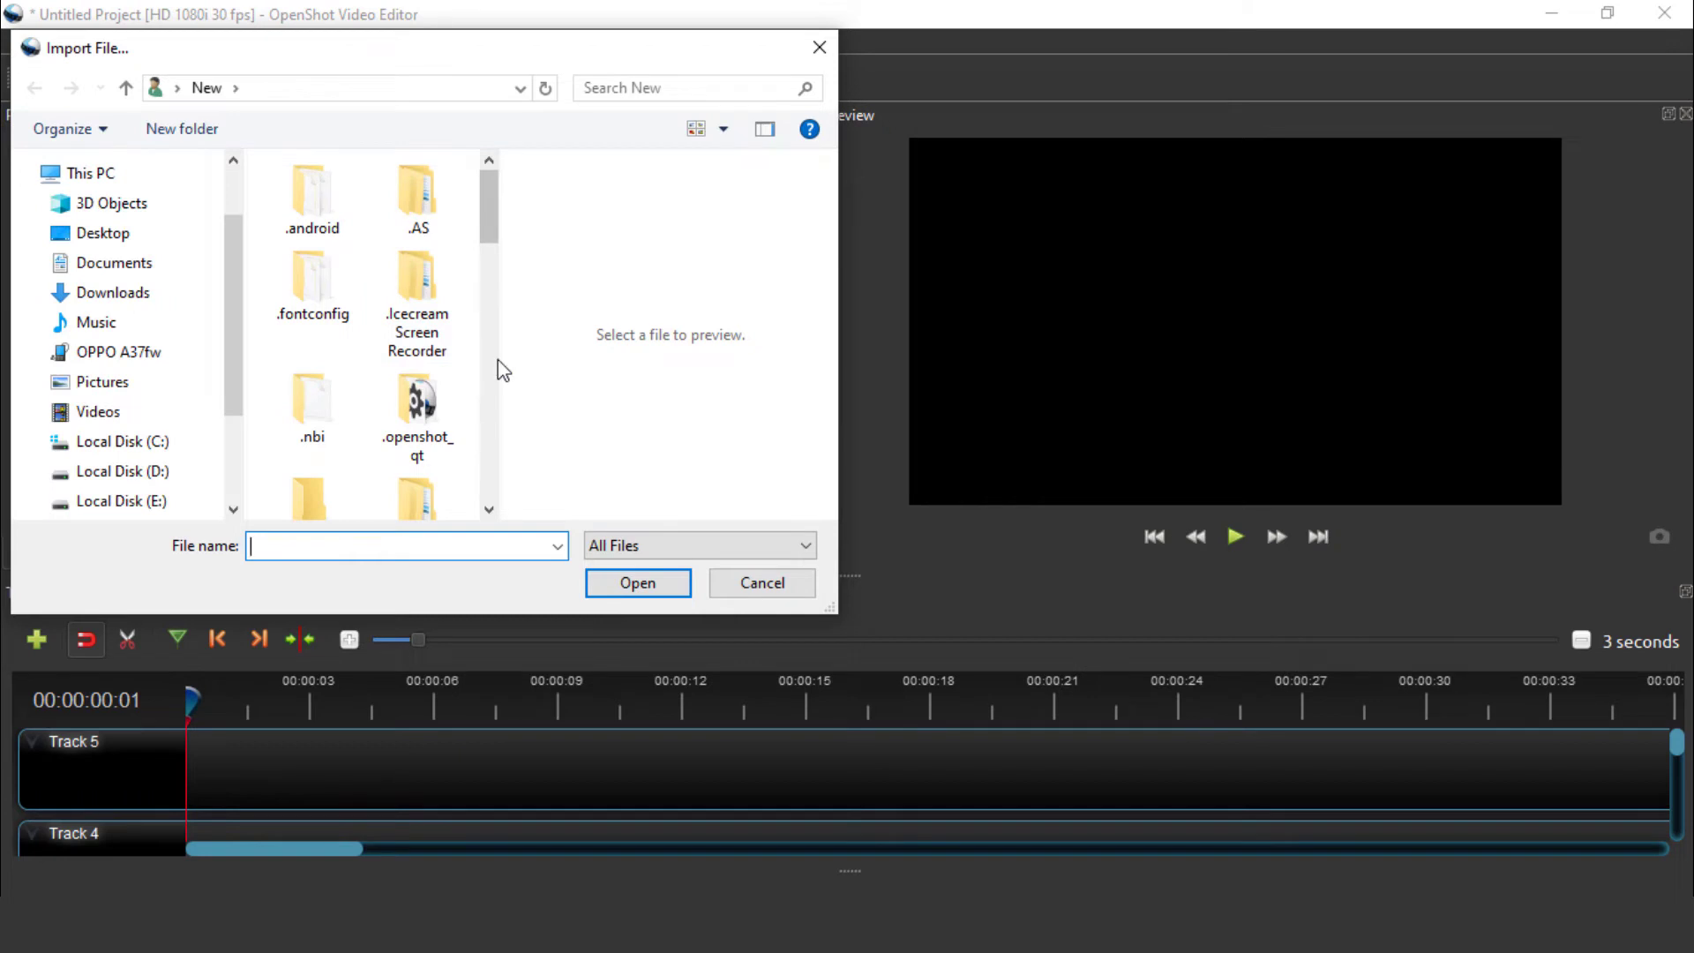
pyautogui.moveTo(500, 351); pyautogui.dragTo(662, 245)
pyautogui.scroll(-3, 655, 353)
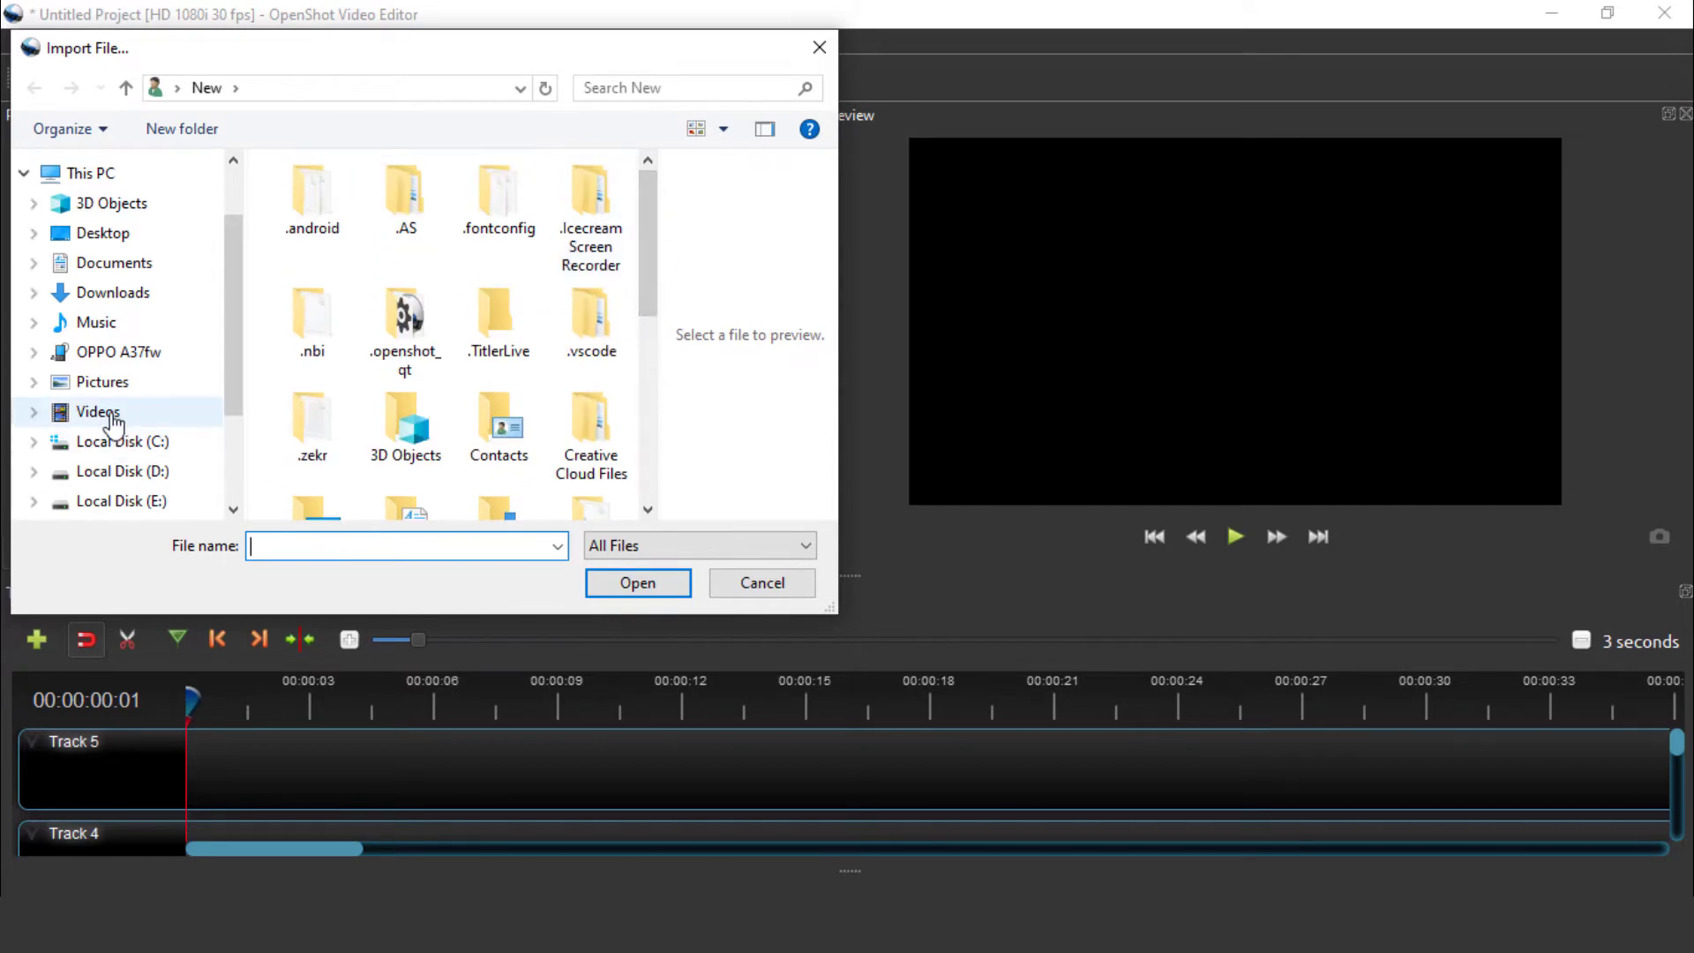
pyautogui.click(112, 417)
pyautogui.moveTo(649, 189); pyautogui.dragTo(673, 388)
pyautogui.click(572, 357)
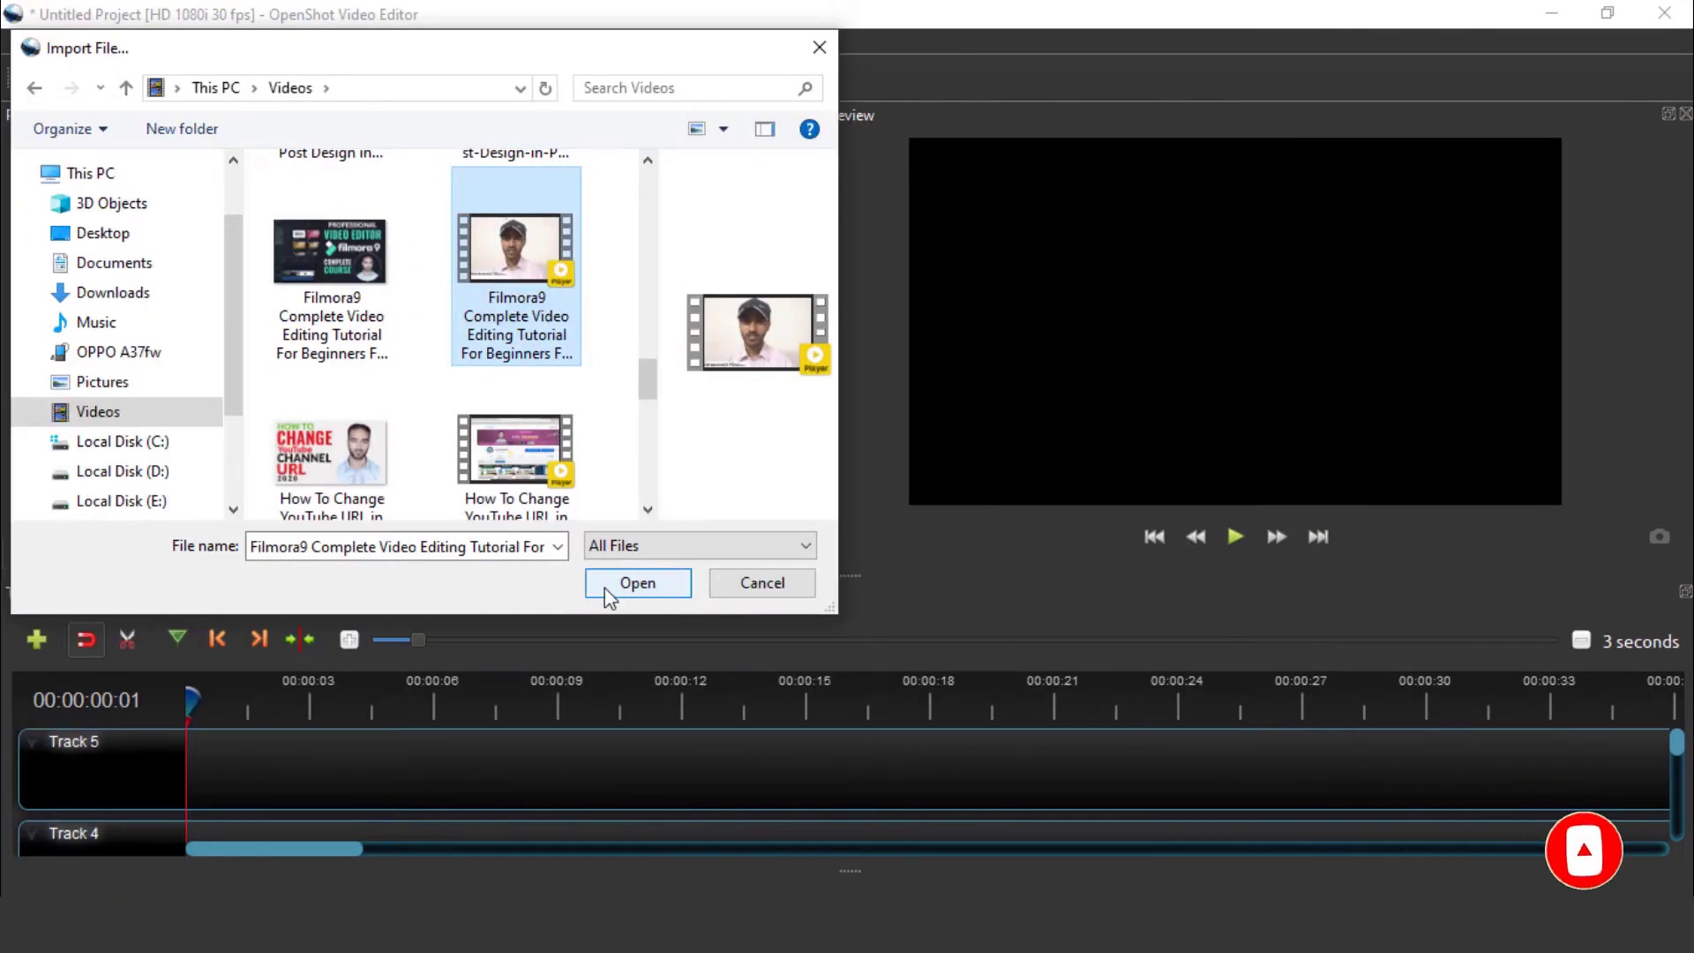
pyautogui.click(610, 584)
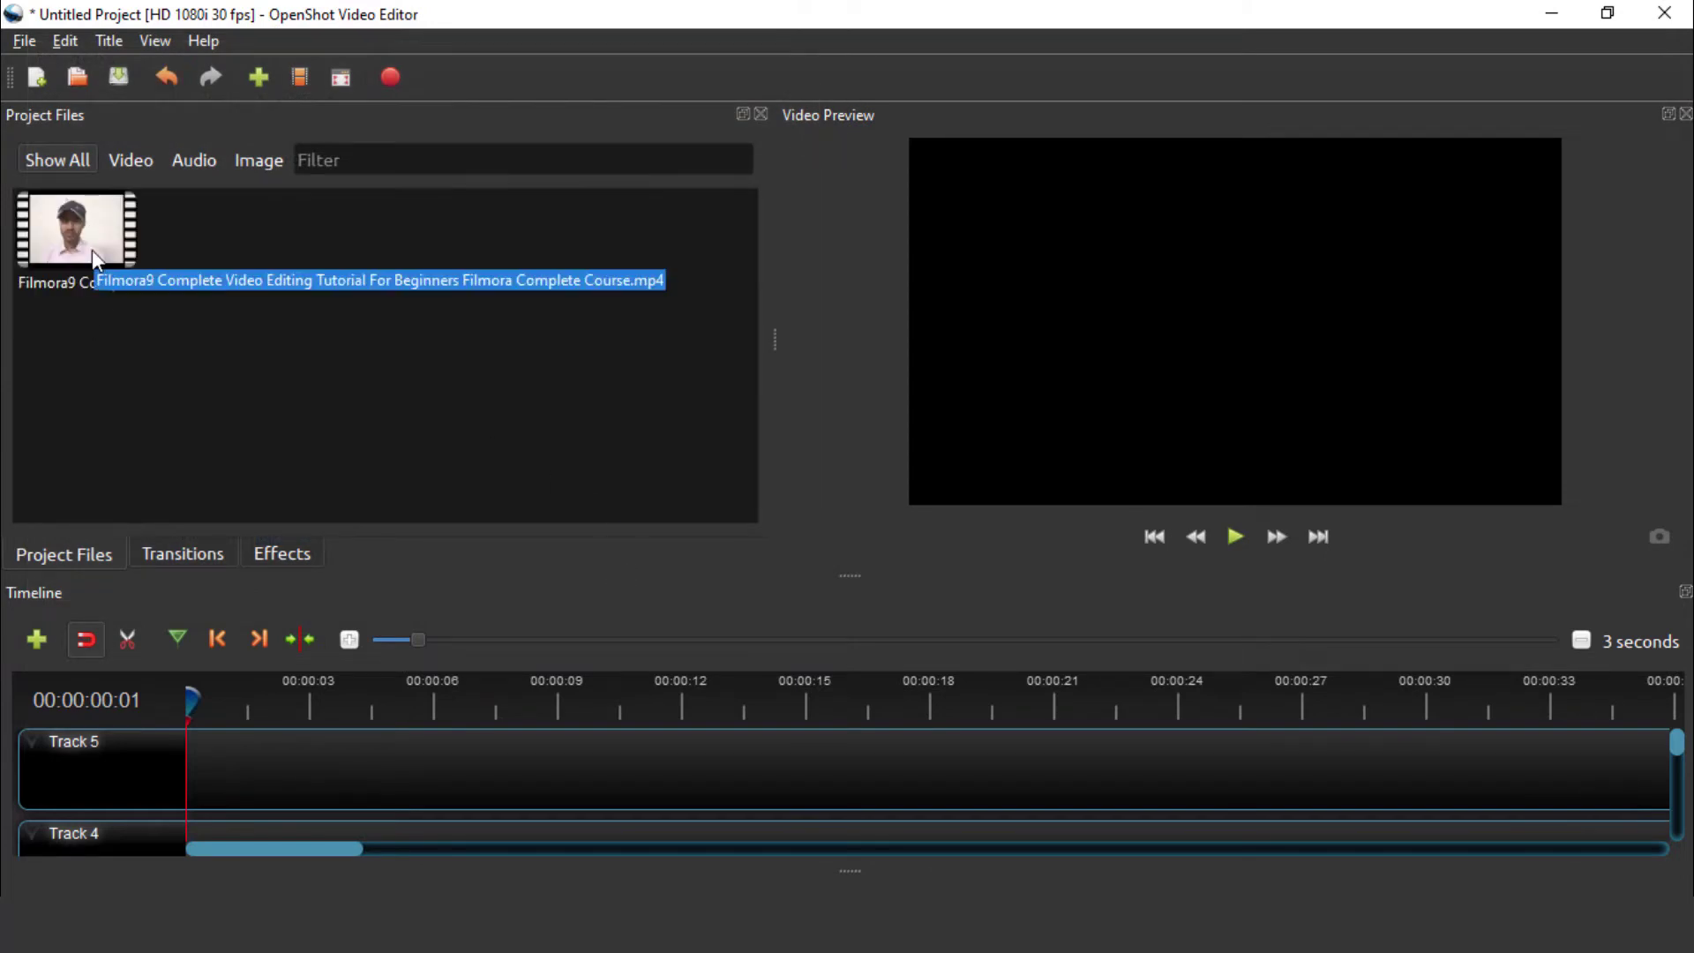
# Import the green-screen Subscribe - 29881 video, then select and right-click the Filmora9 clip
pyautogui.rightClick(267, 249)
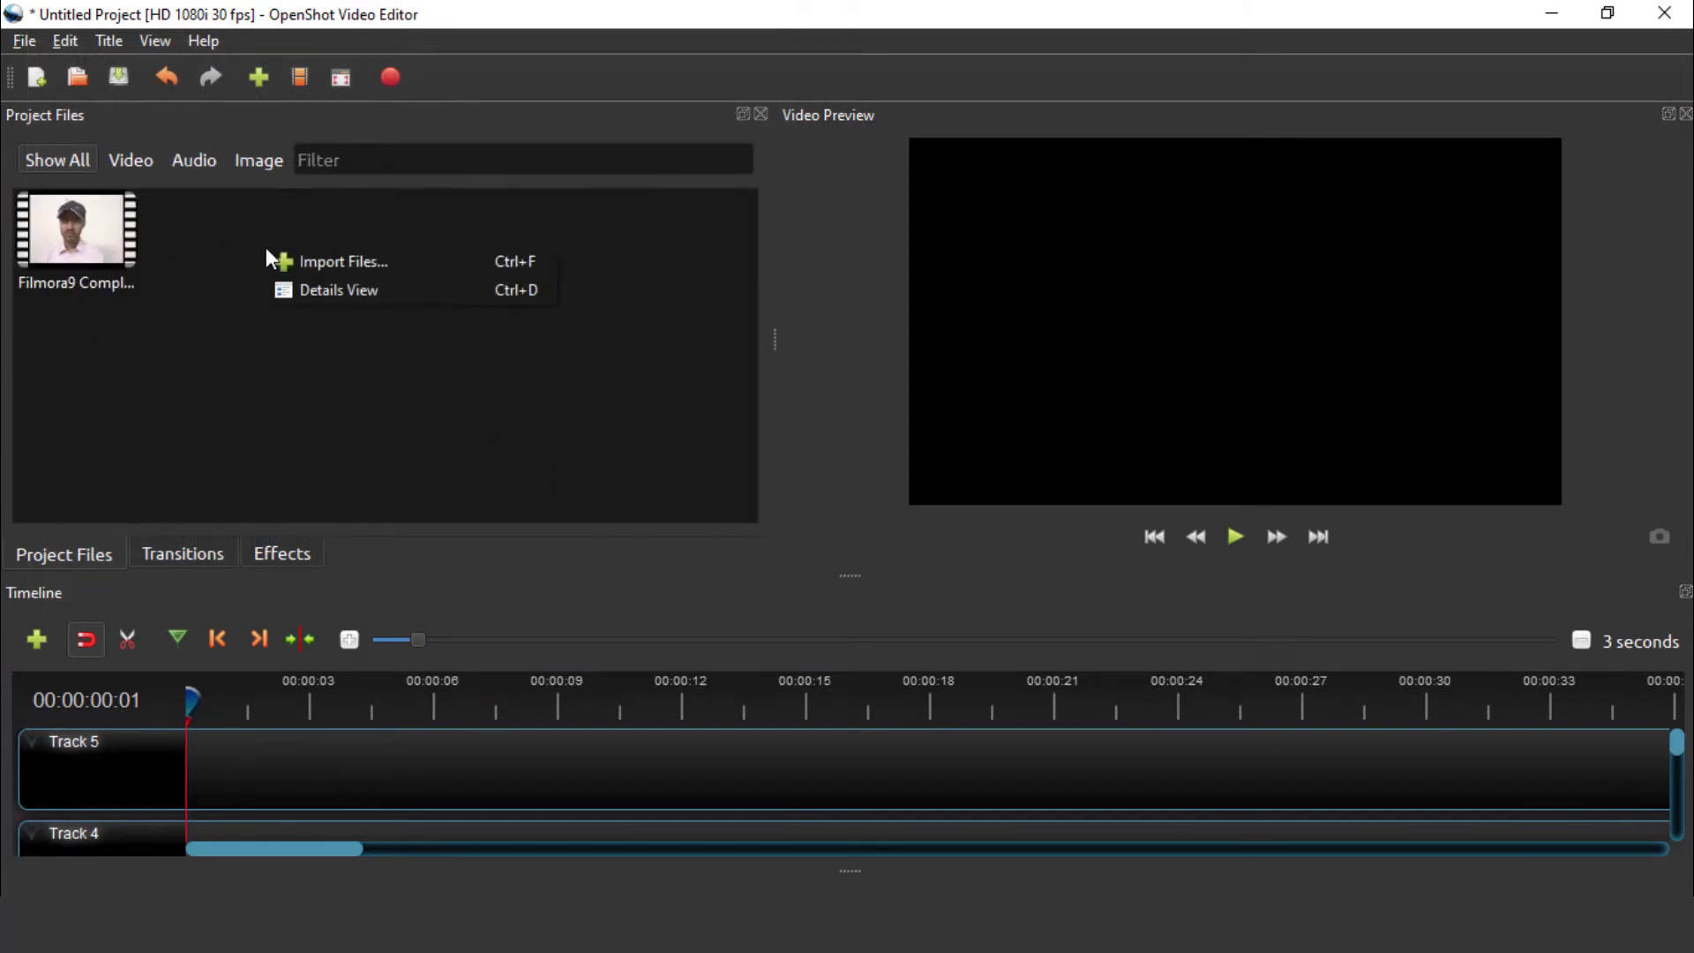
pyautogui.click(283, 256)
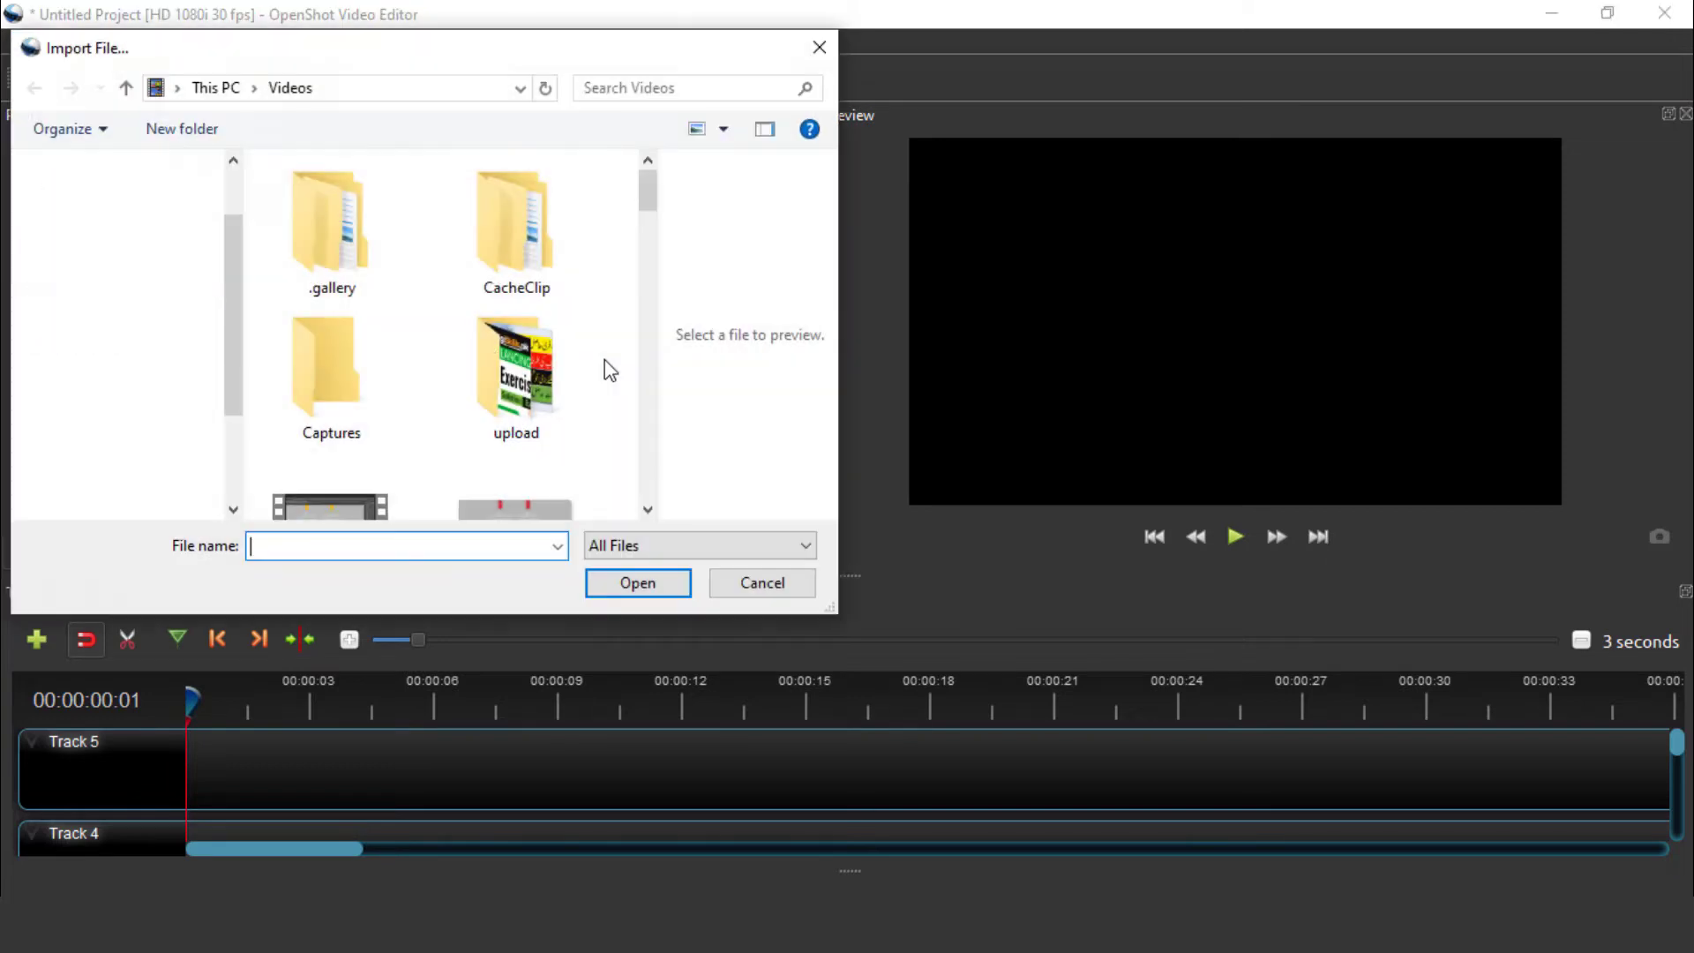
pyautogui.moveTo(684, 196); pyautogui.dragTo(684, 501)
pyautogui.click(346, 242)
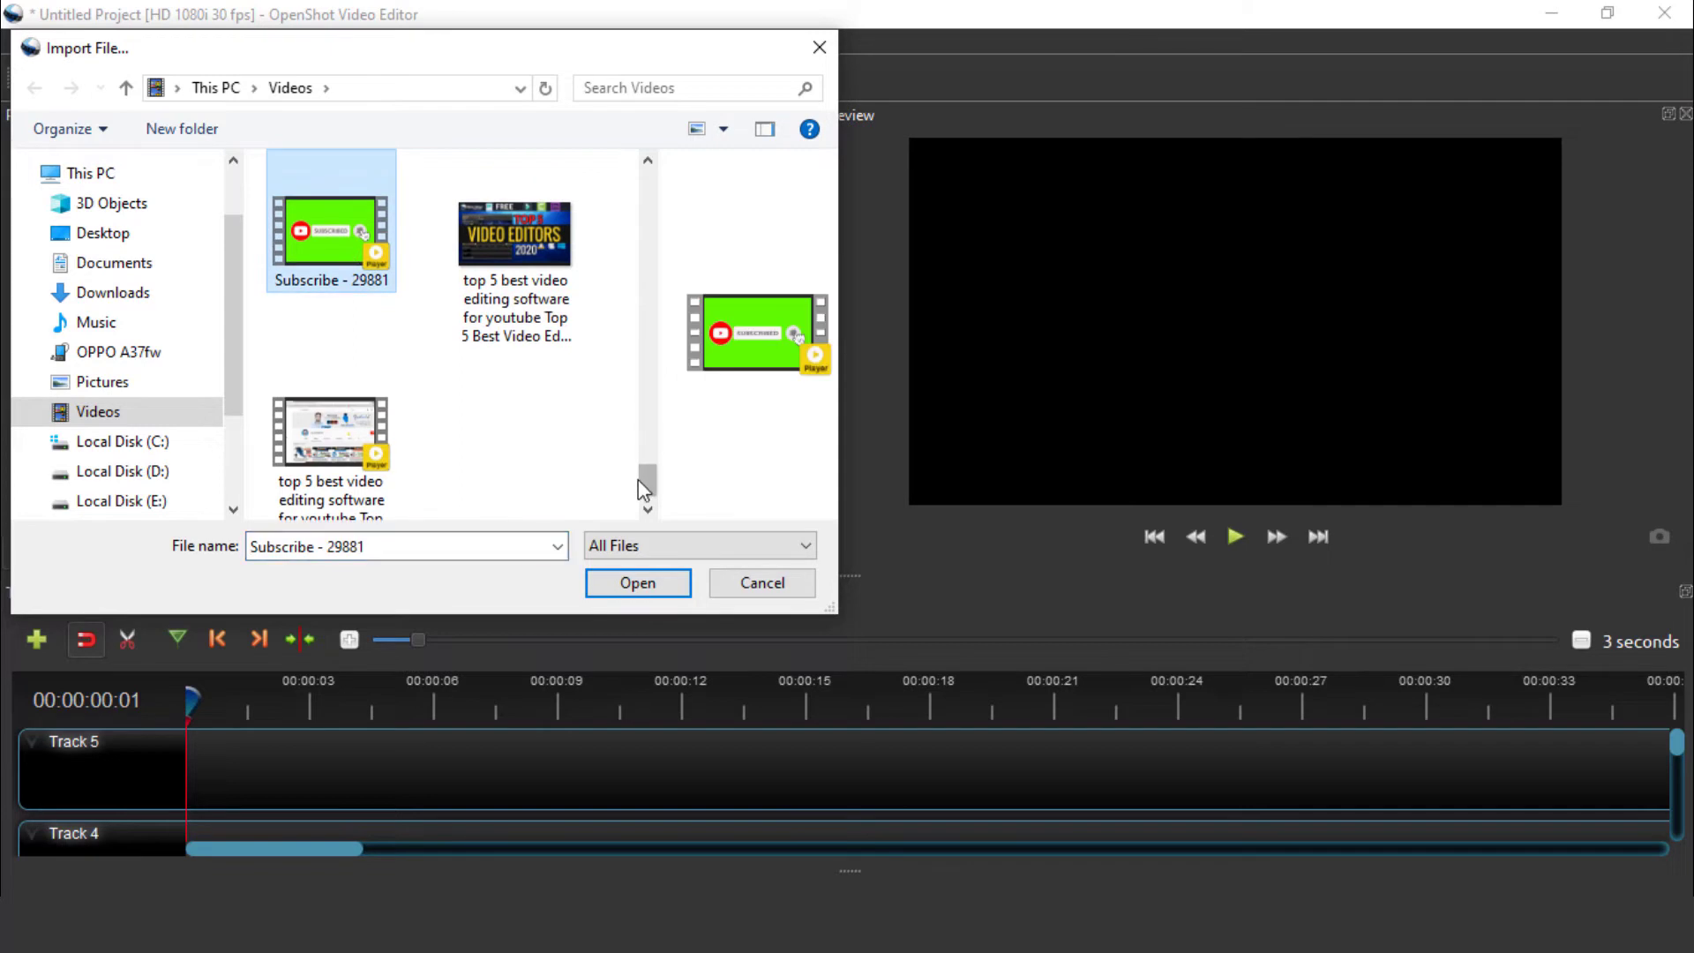
pyautogui.click(627, 582)
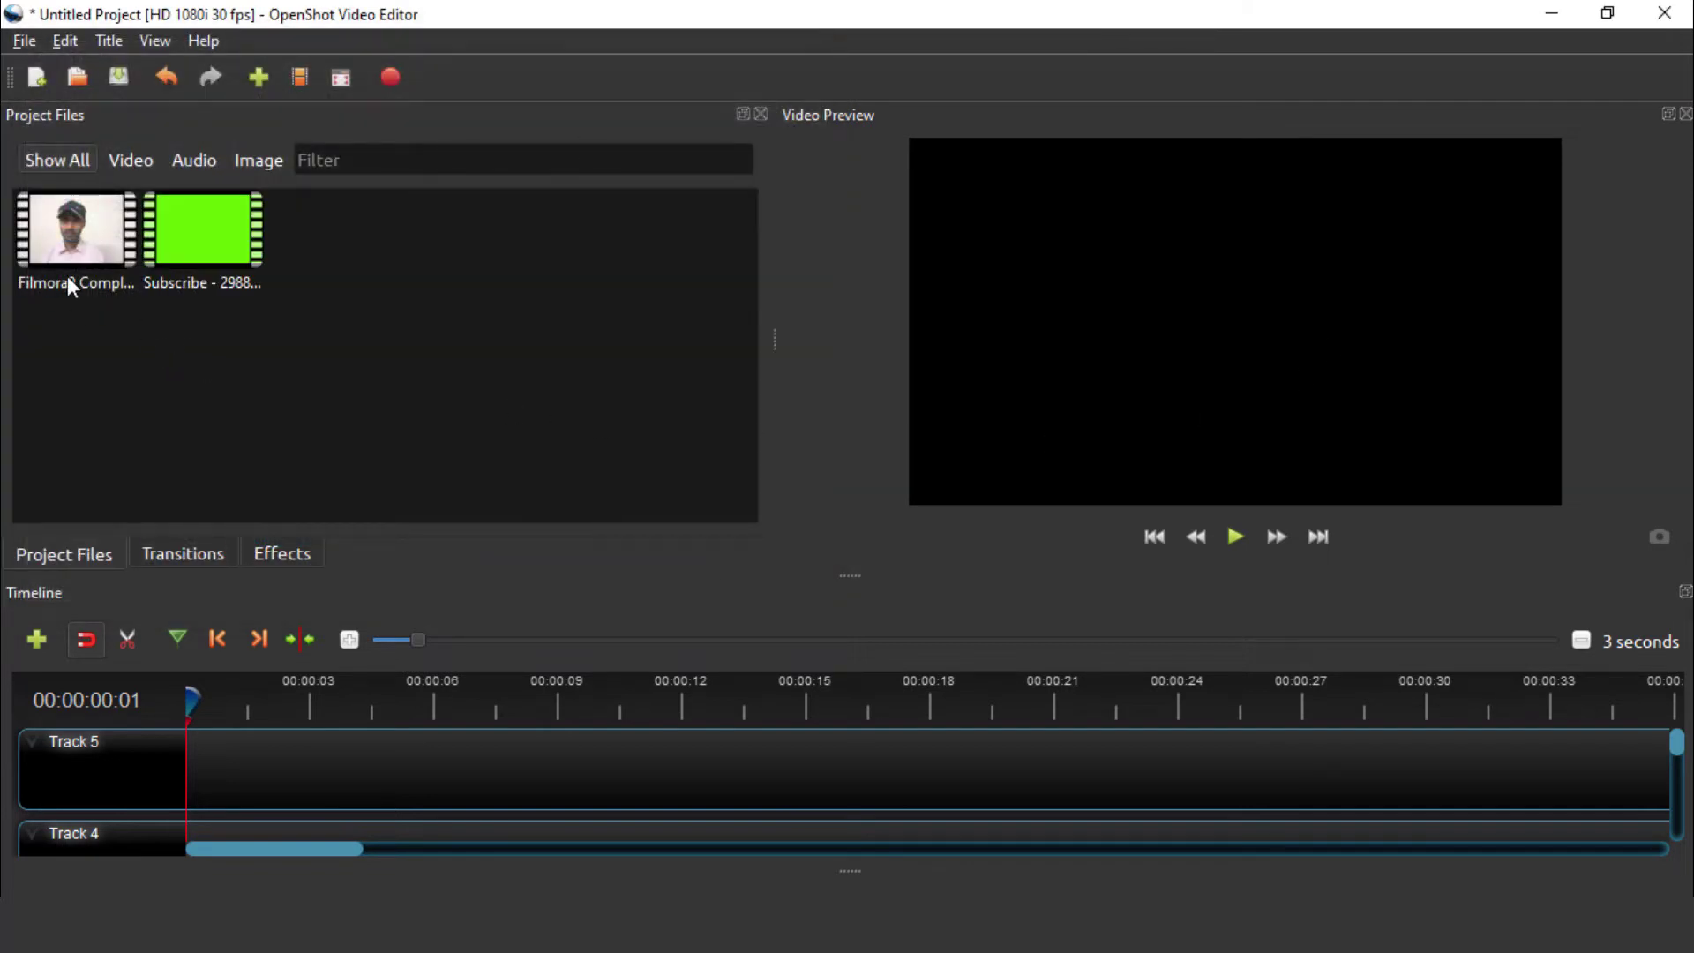
pyautogui.click(69, 218)
pyautogui.rightClick(73, 217)
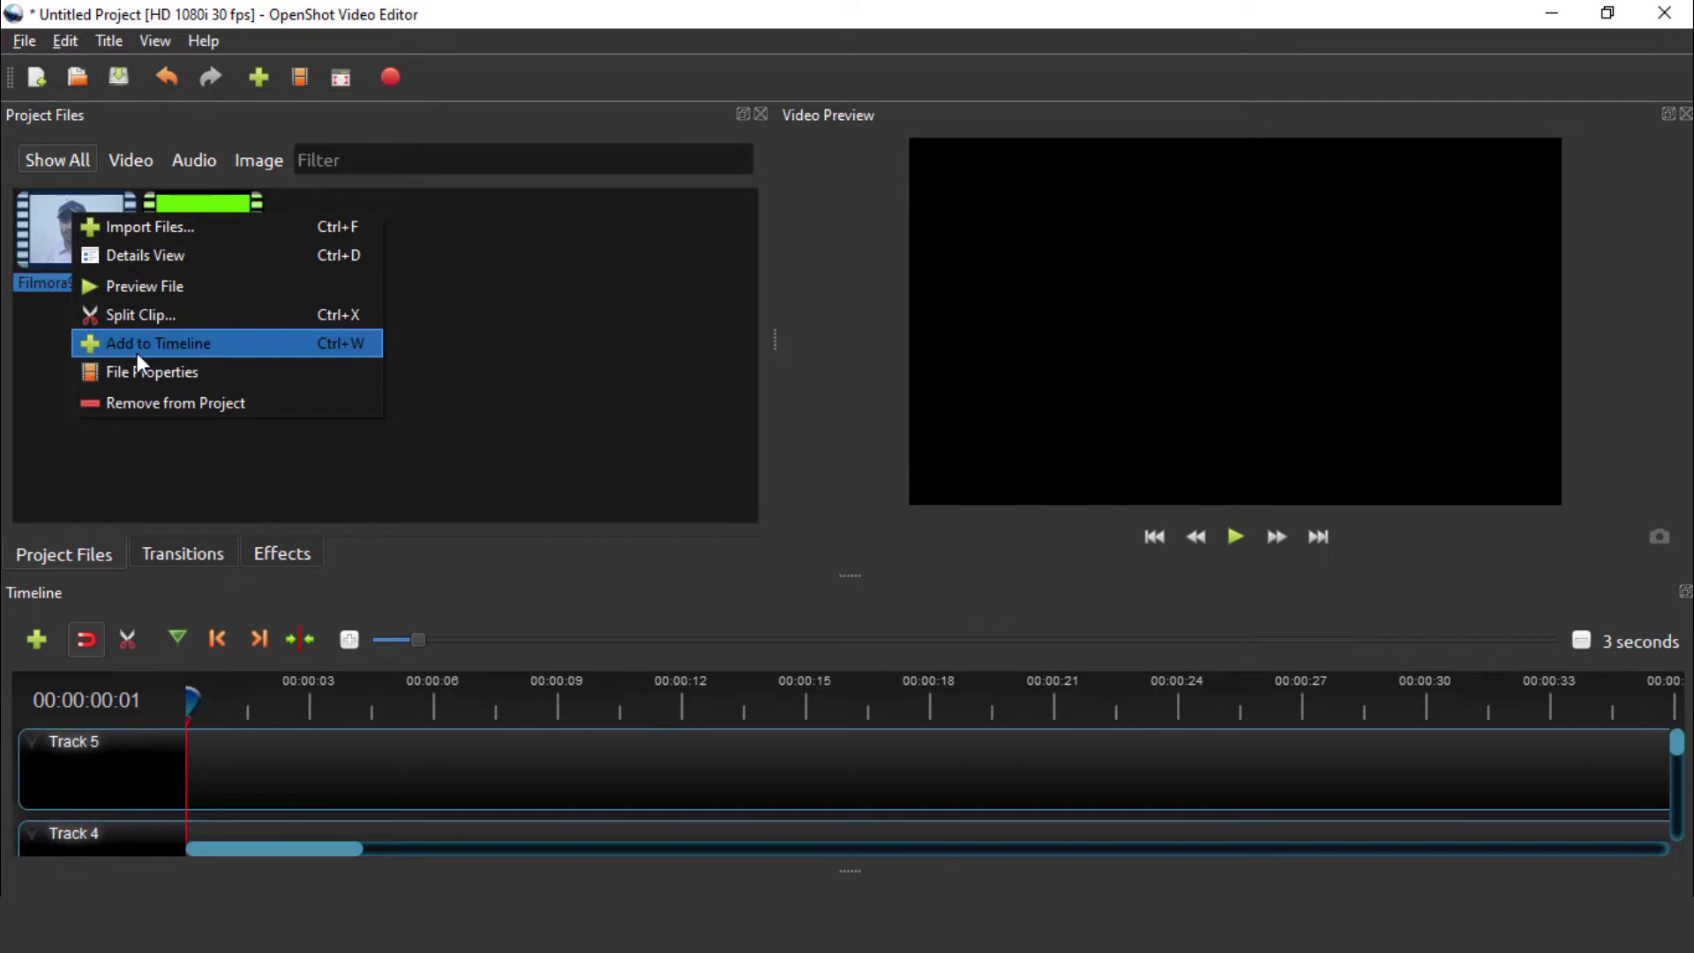
# Drop the Filmora9 clip onto Track 5 and slide it to start at 00:00
pyautogui.click(564, 332)
pyautogui.moveTo(93, 228); pyautogui.dragTo(263, 773)
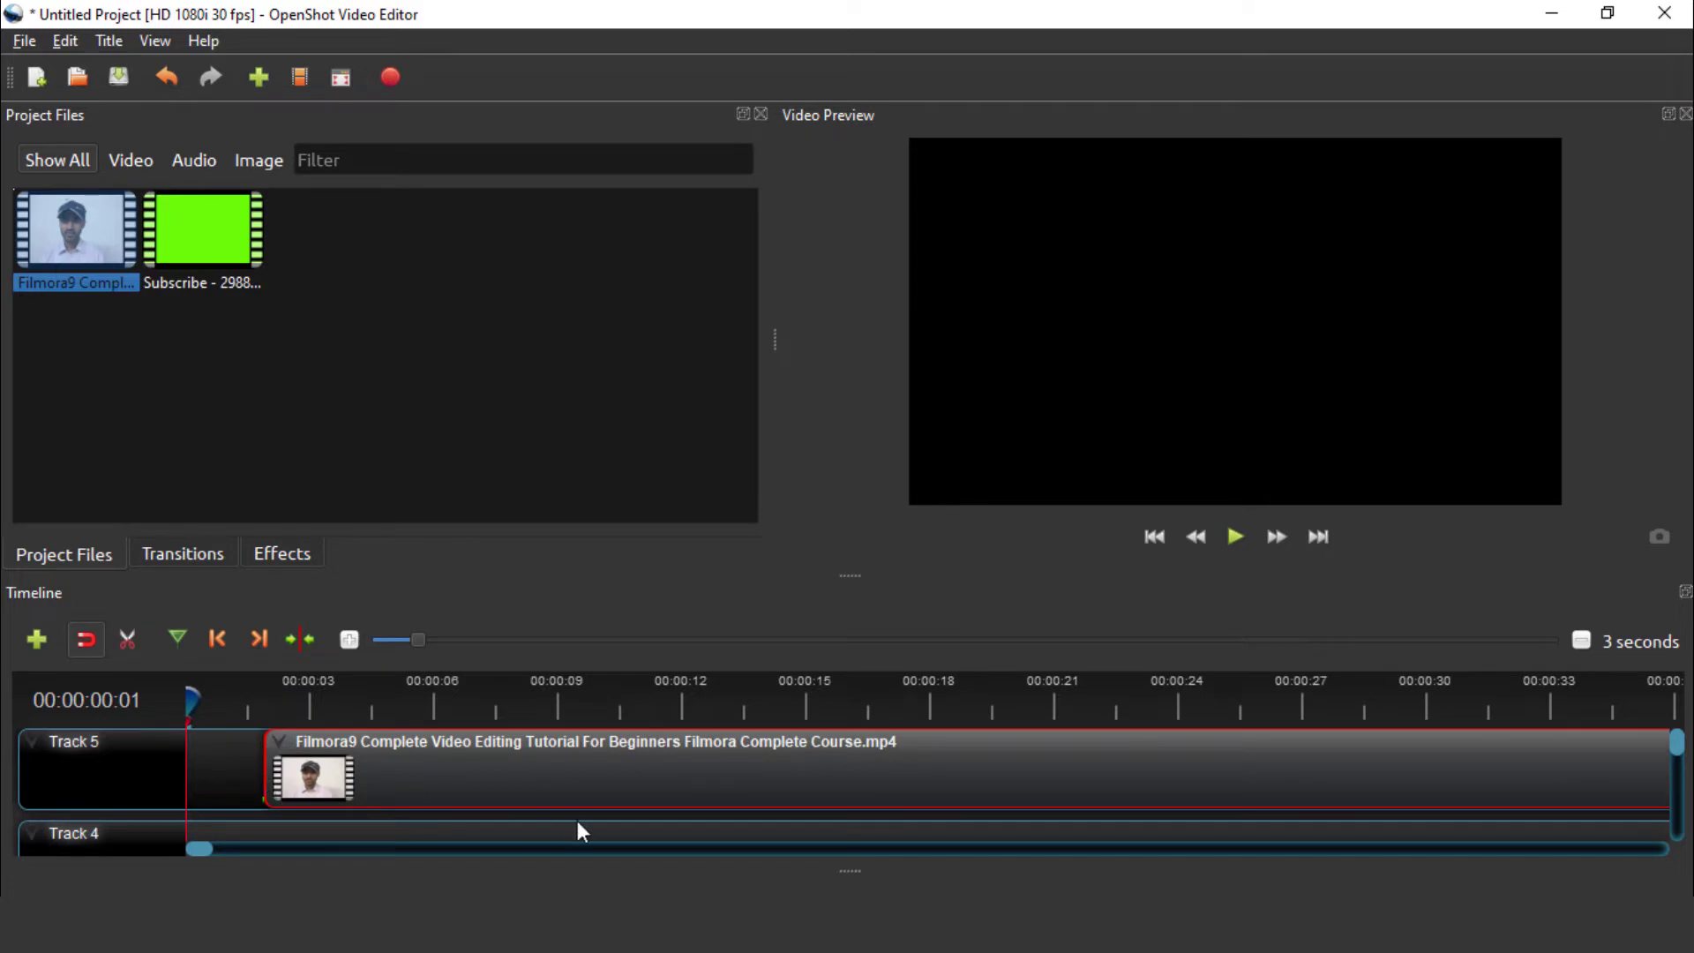
pyautogui.moveTo(548, 786); pyautogui.dragTo(446, 782)
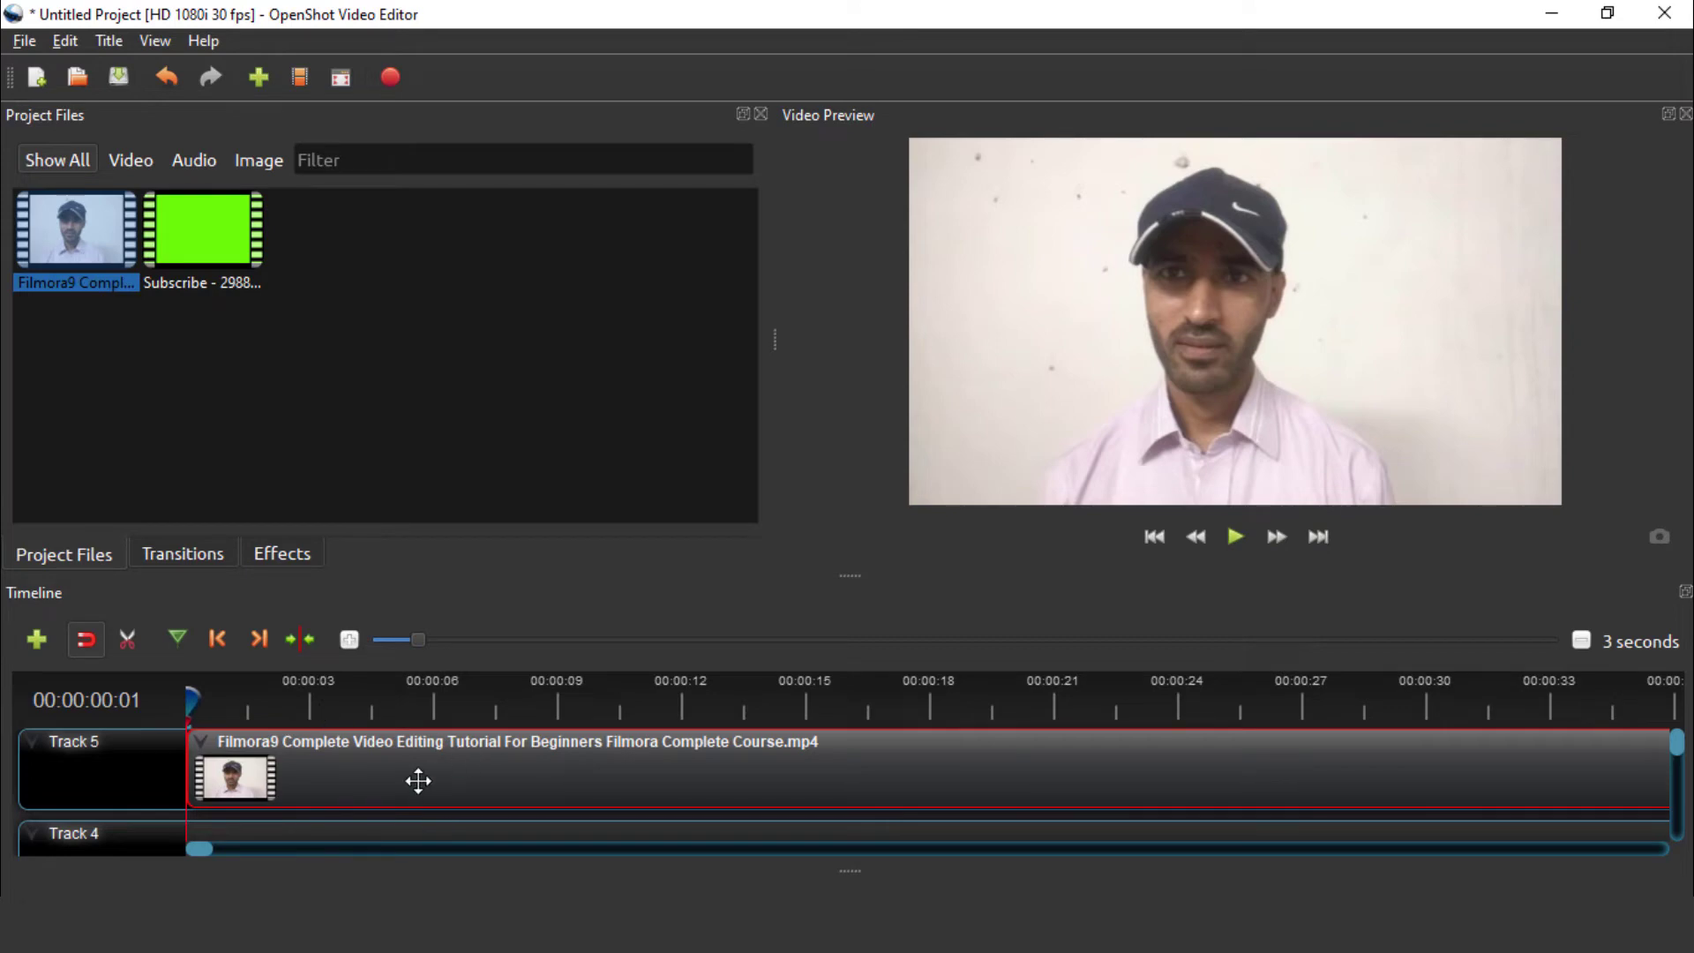
pyautogui.scroll(-3, 384, 777)
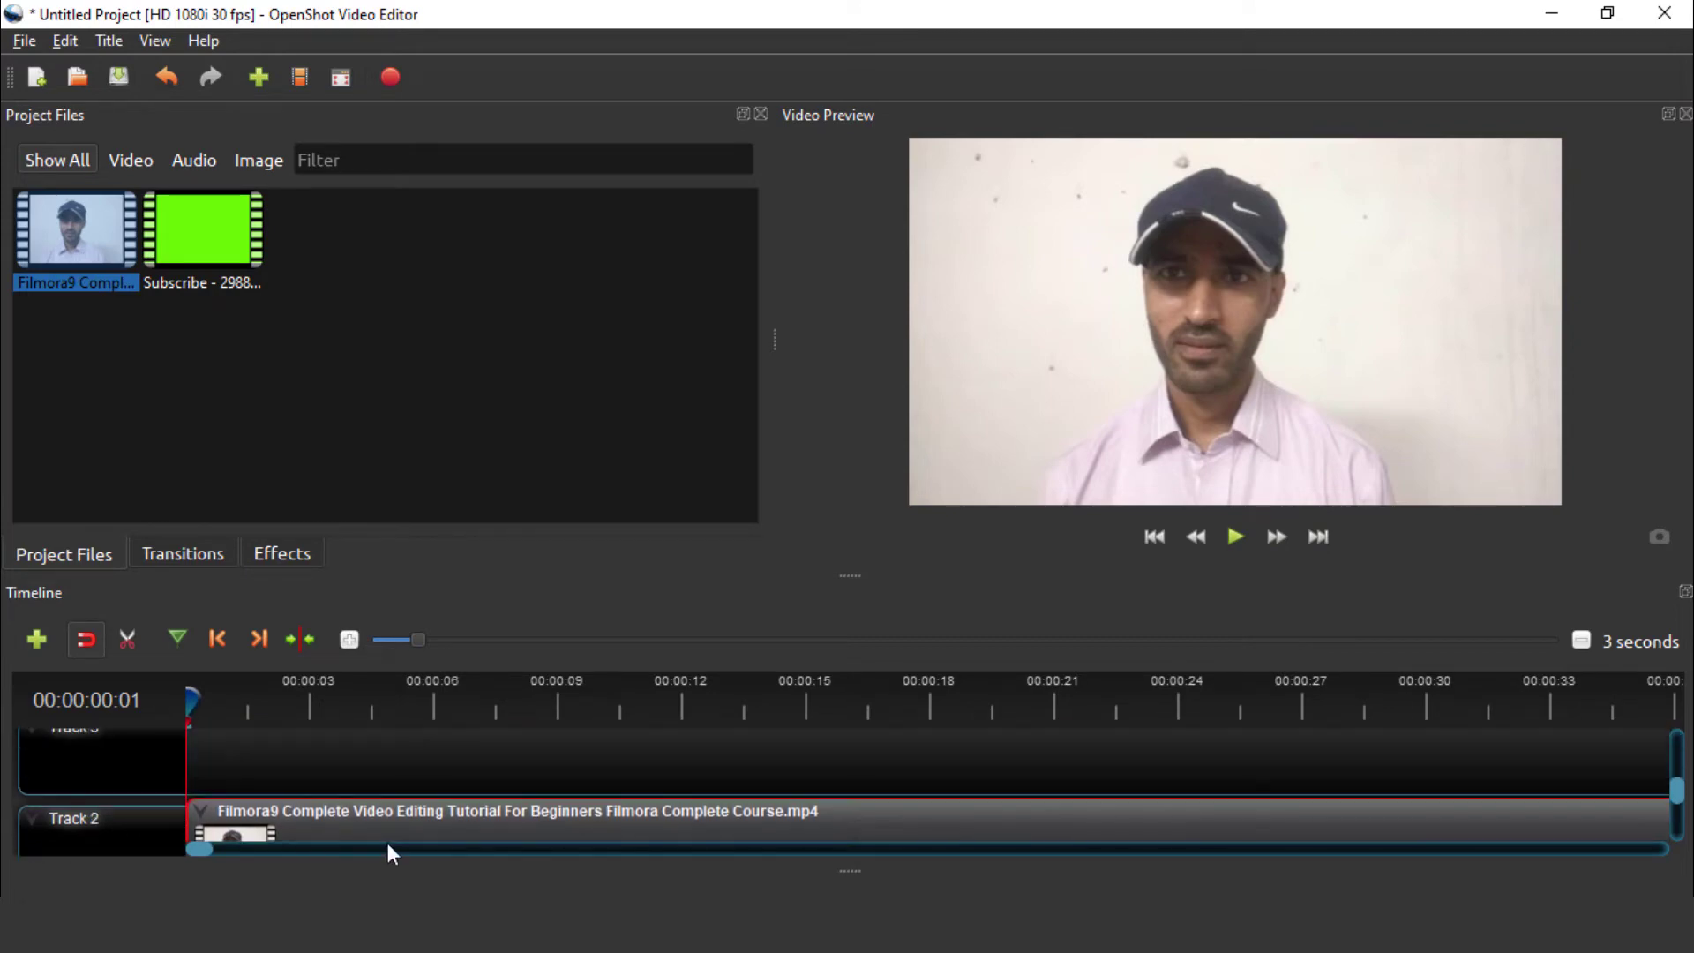
pyautogui.scroll(2, 386, 777)
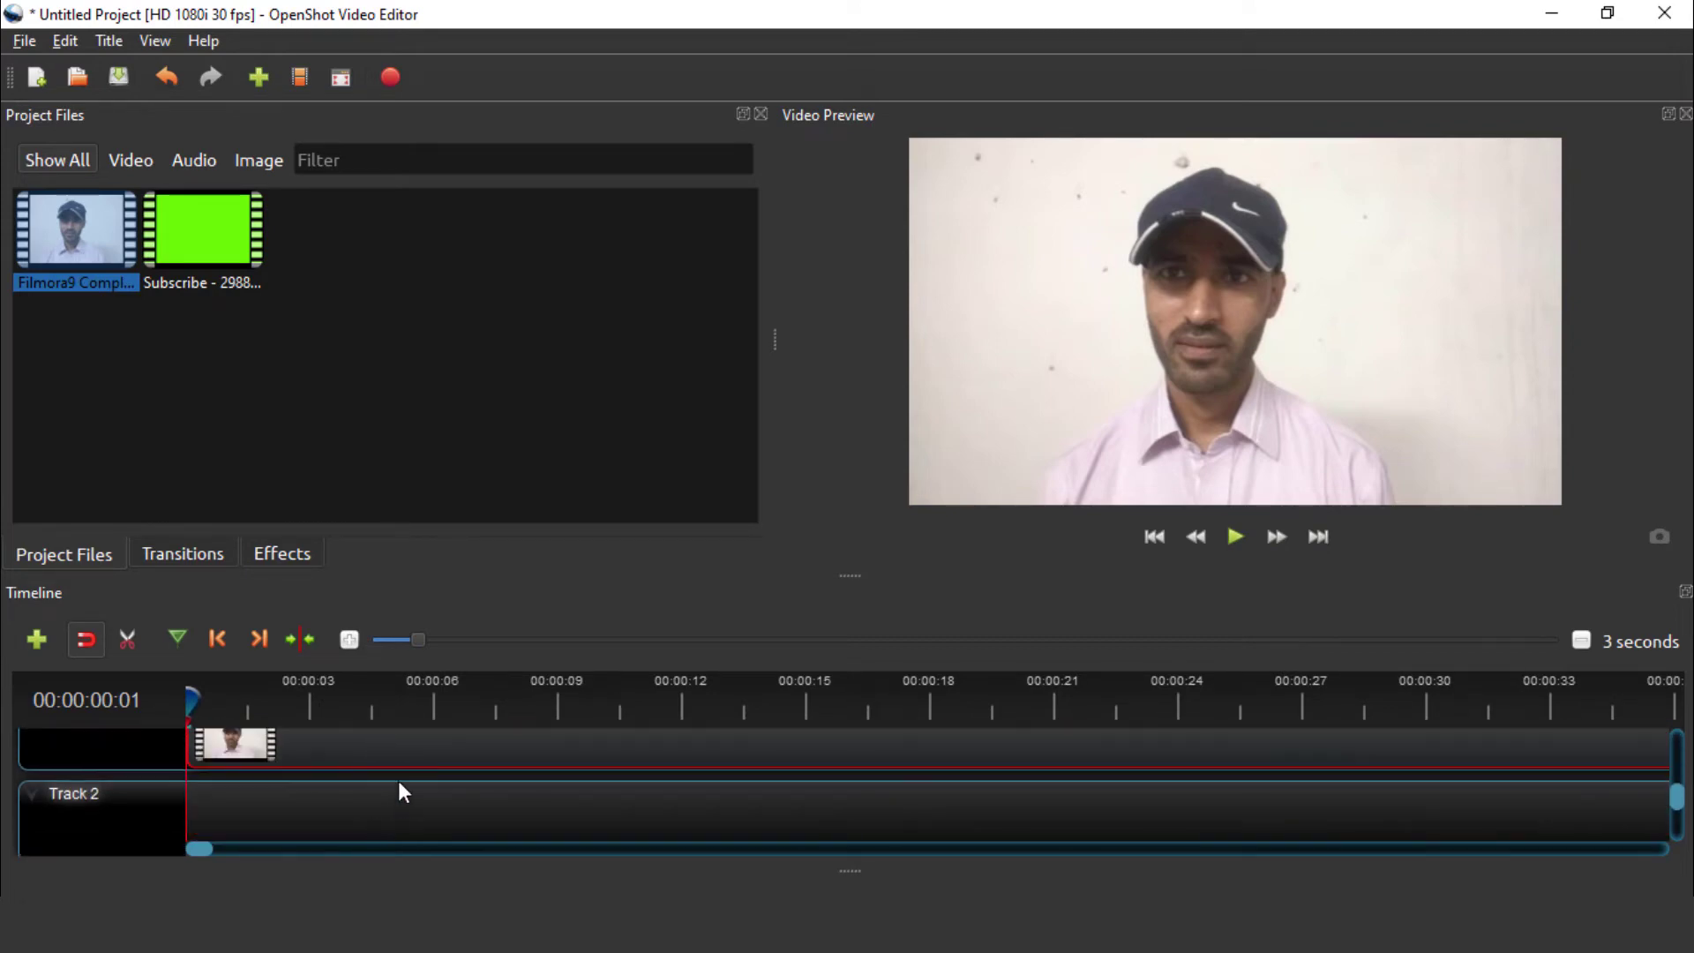
pyautogui.scroll(1, 364, 776)
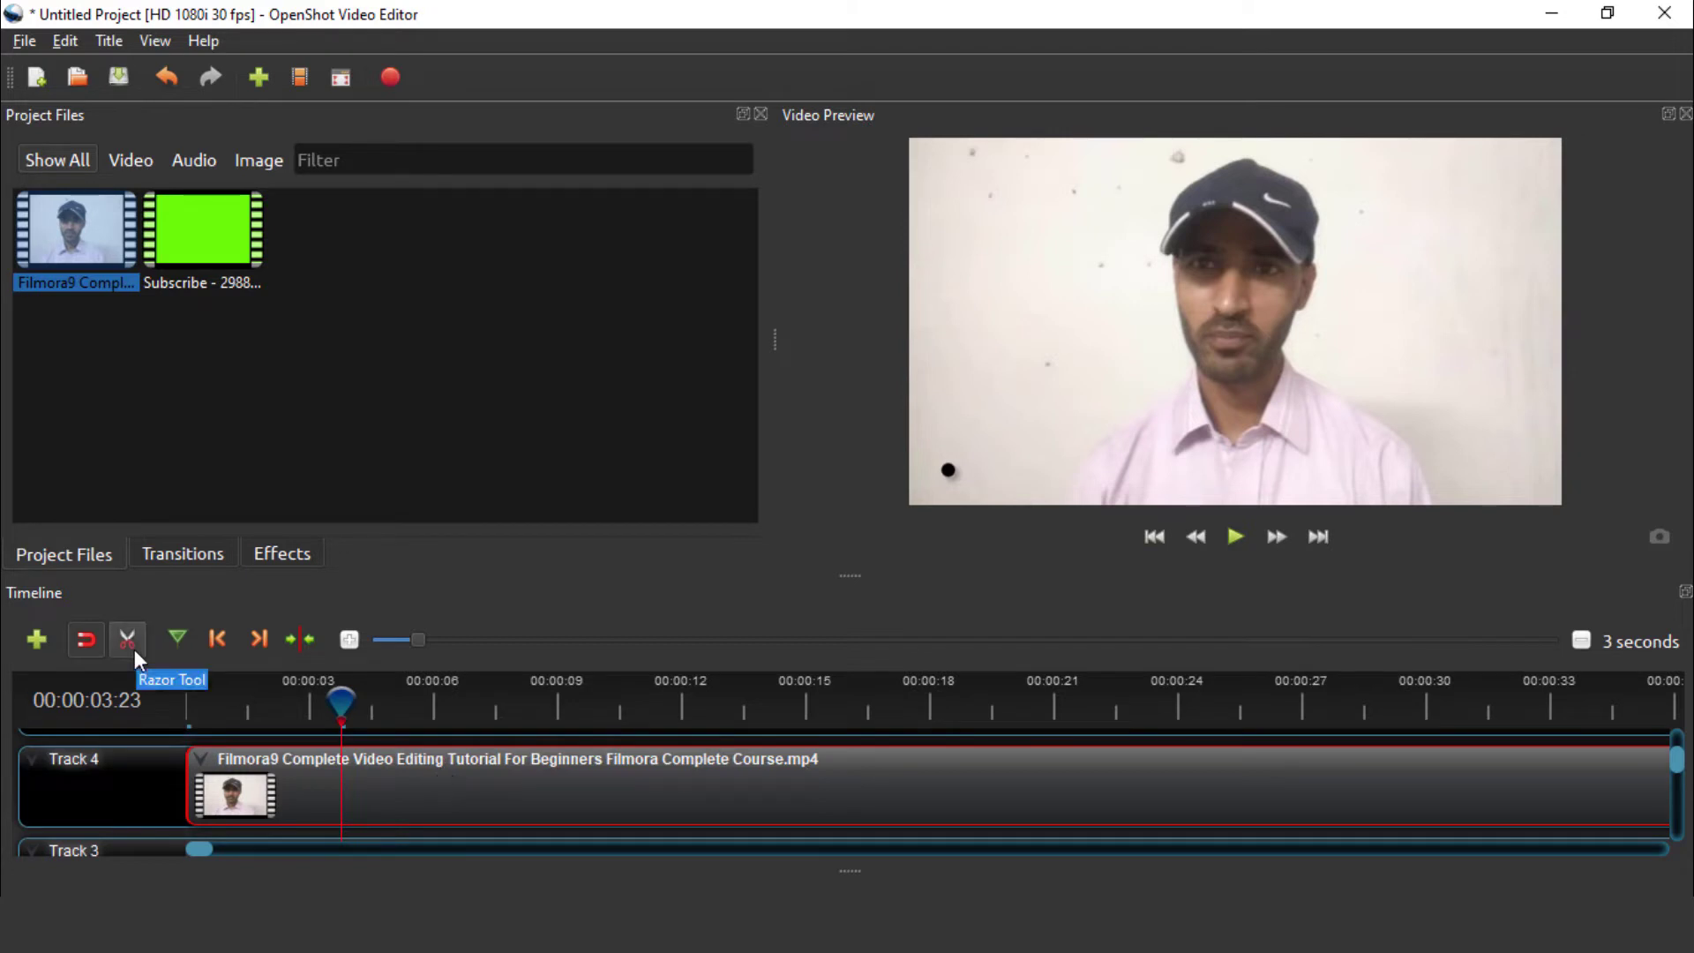
# Move the playhead to about 00:00:09:30 and turn on the Razor Tool
pyautogui.click(529, 783)
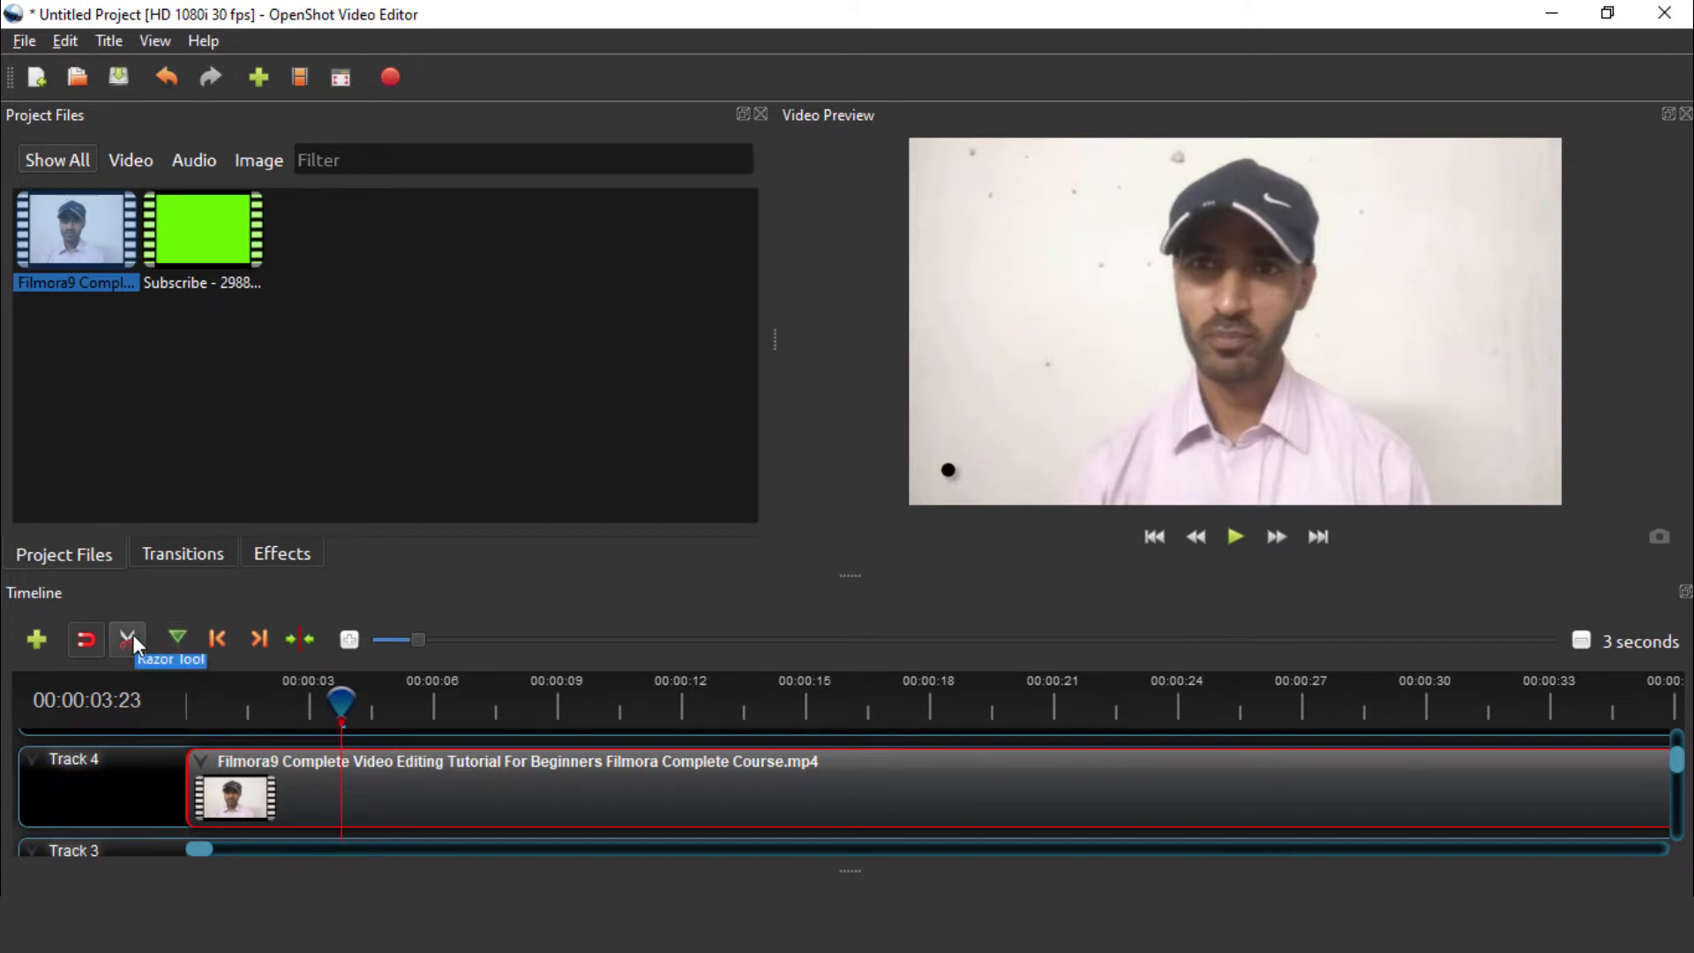
pyautogui.click(350, 709)
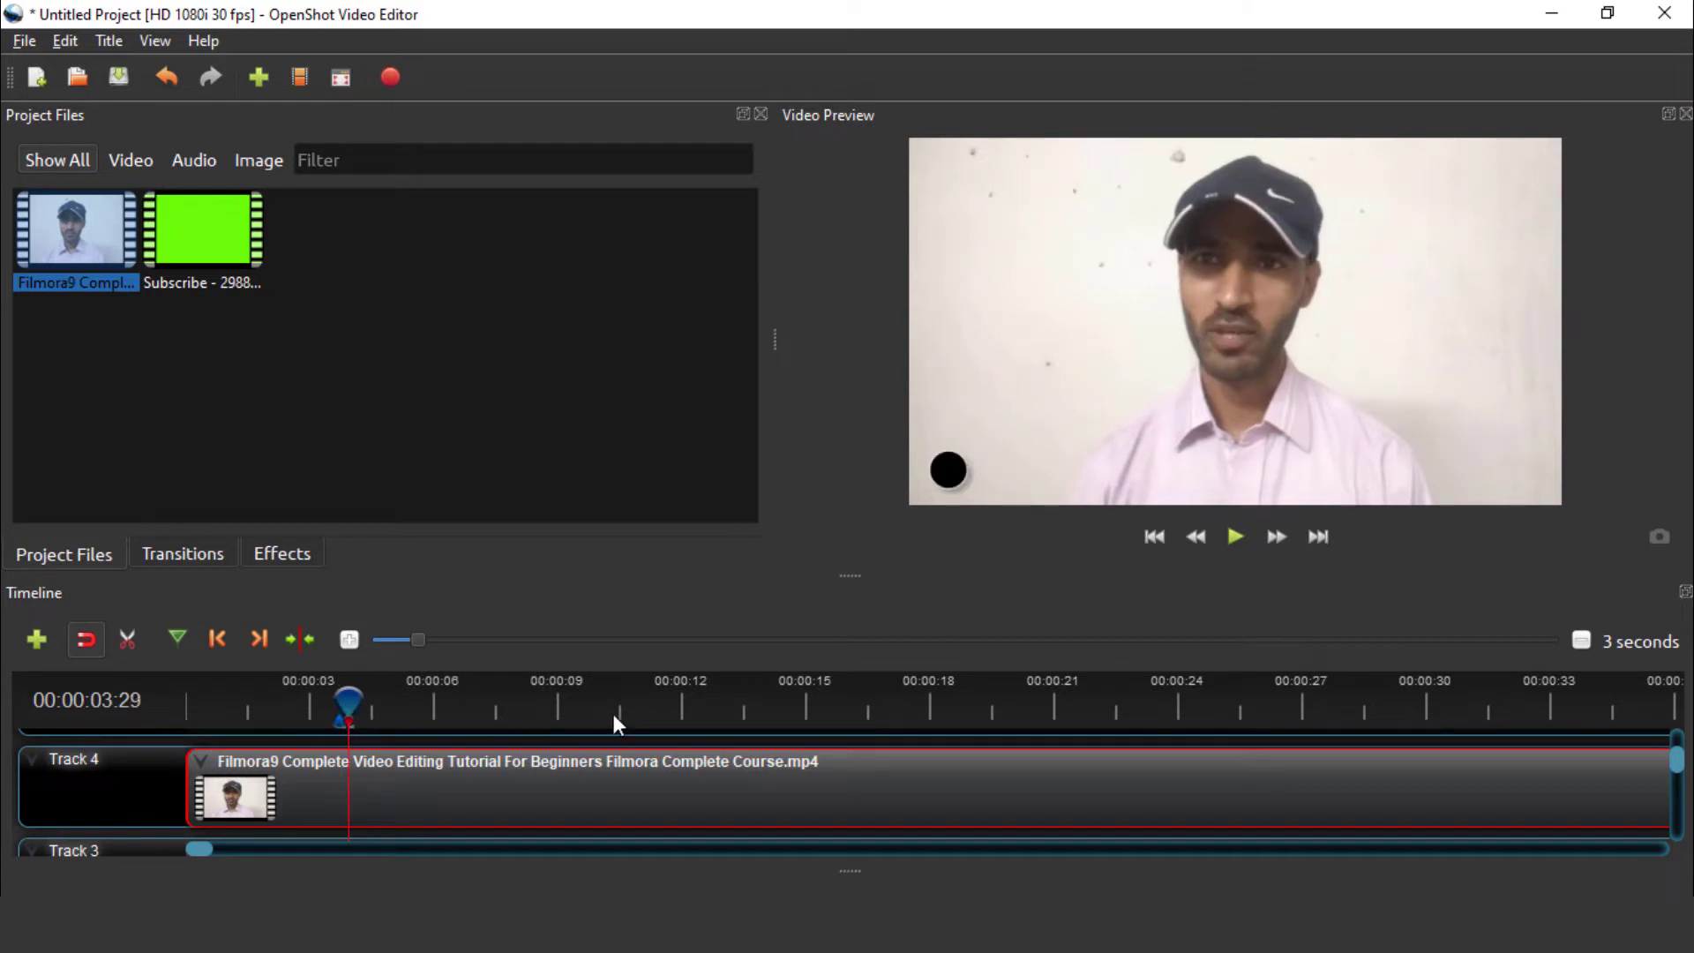
pyautogui.moveTo(547, 705); pyautogui.dragTo(597, 701)
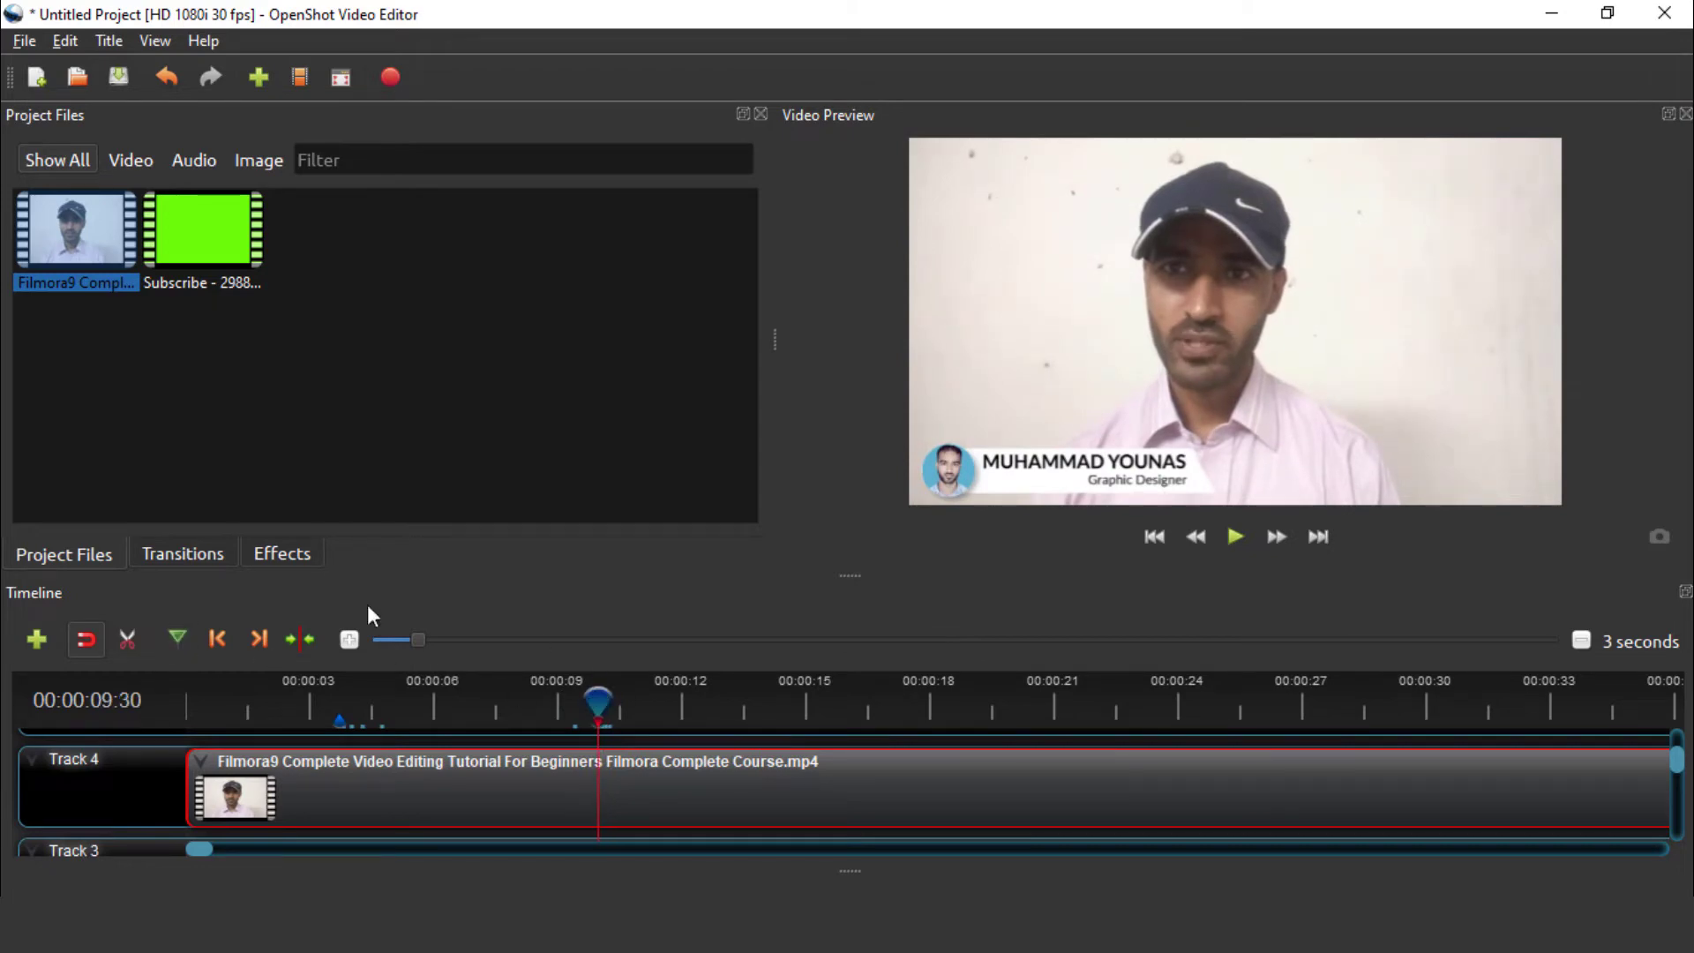
pyautogui.click(130, 642)
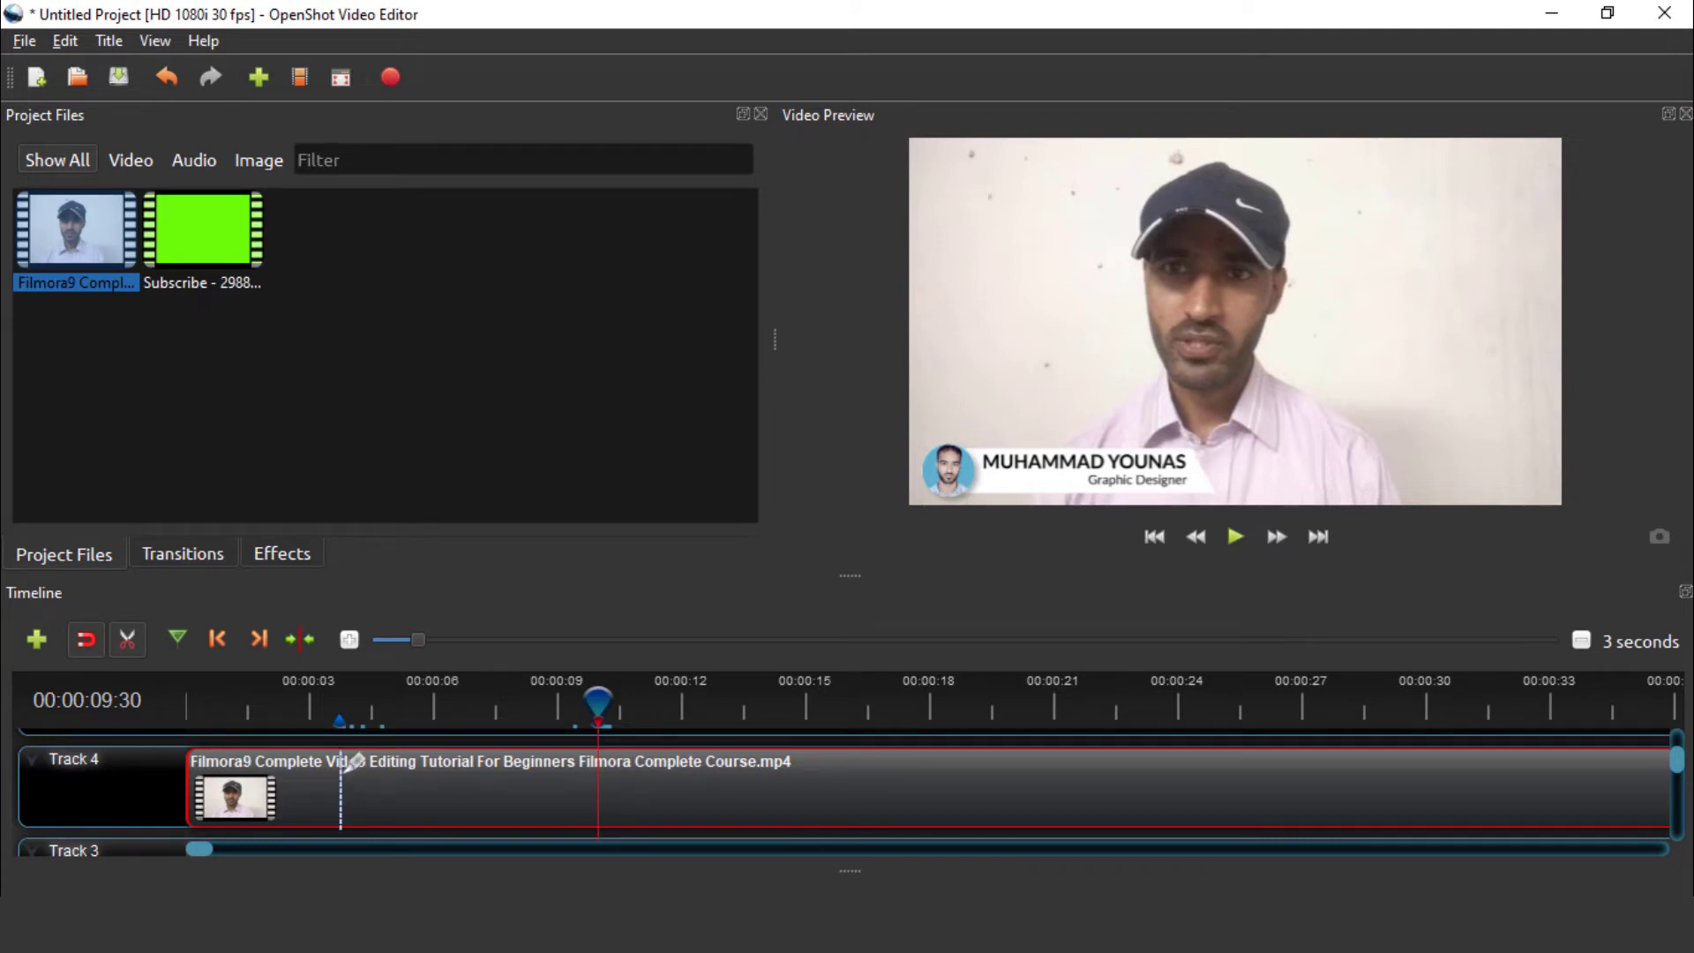
# Razor-split the Track 4 Filmora9 clip at about 3, 10, 15, 20 and 7 seconds
pyautogui.click(341, 761)
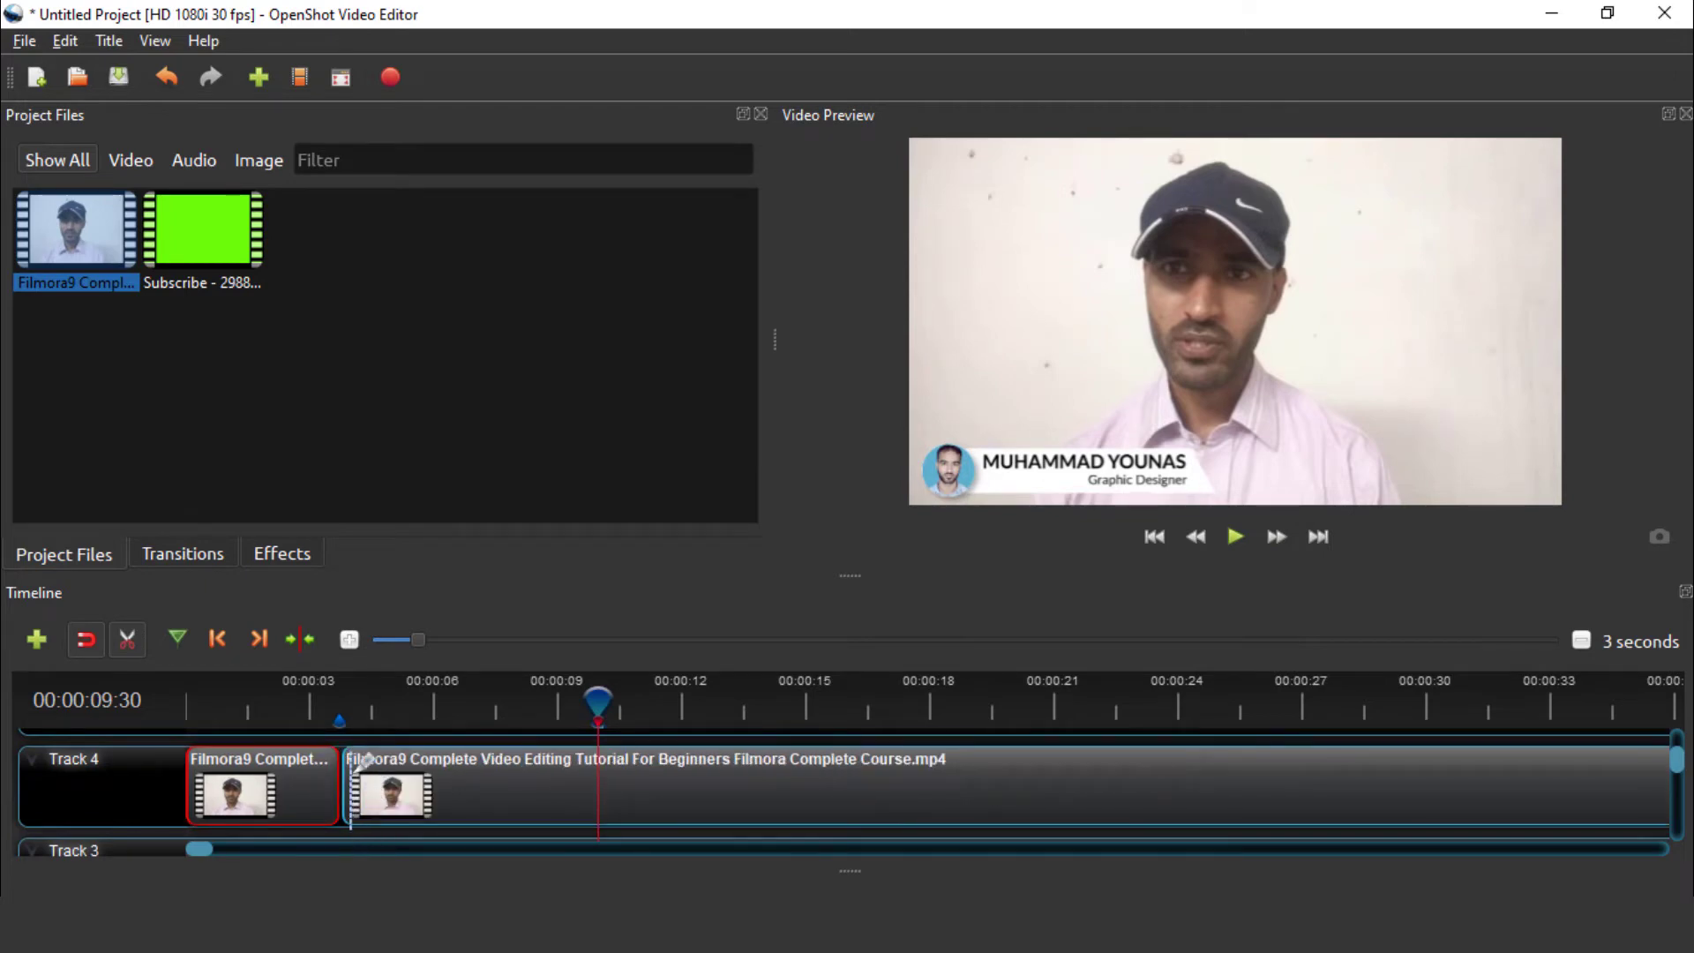
pyautogui.click(604, 710)
pyautogui.click(736, 702)
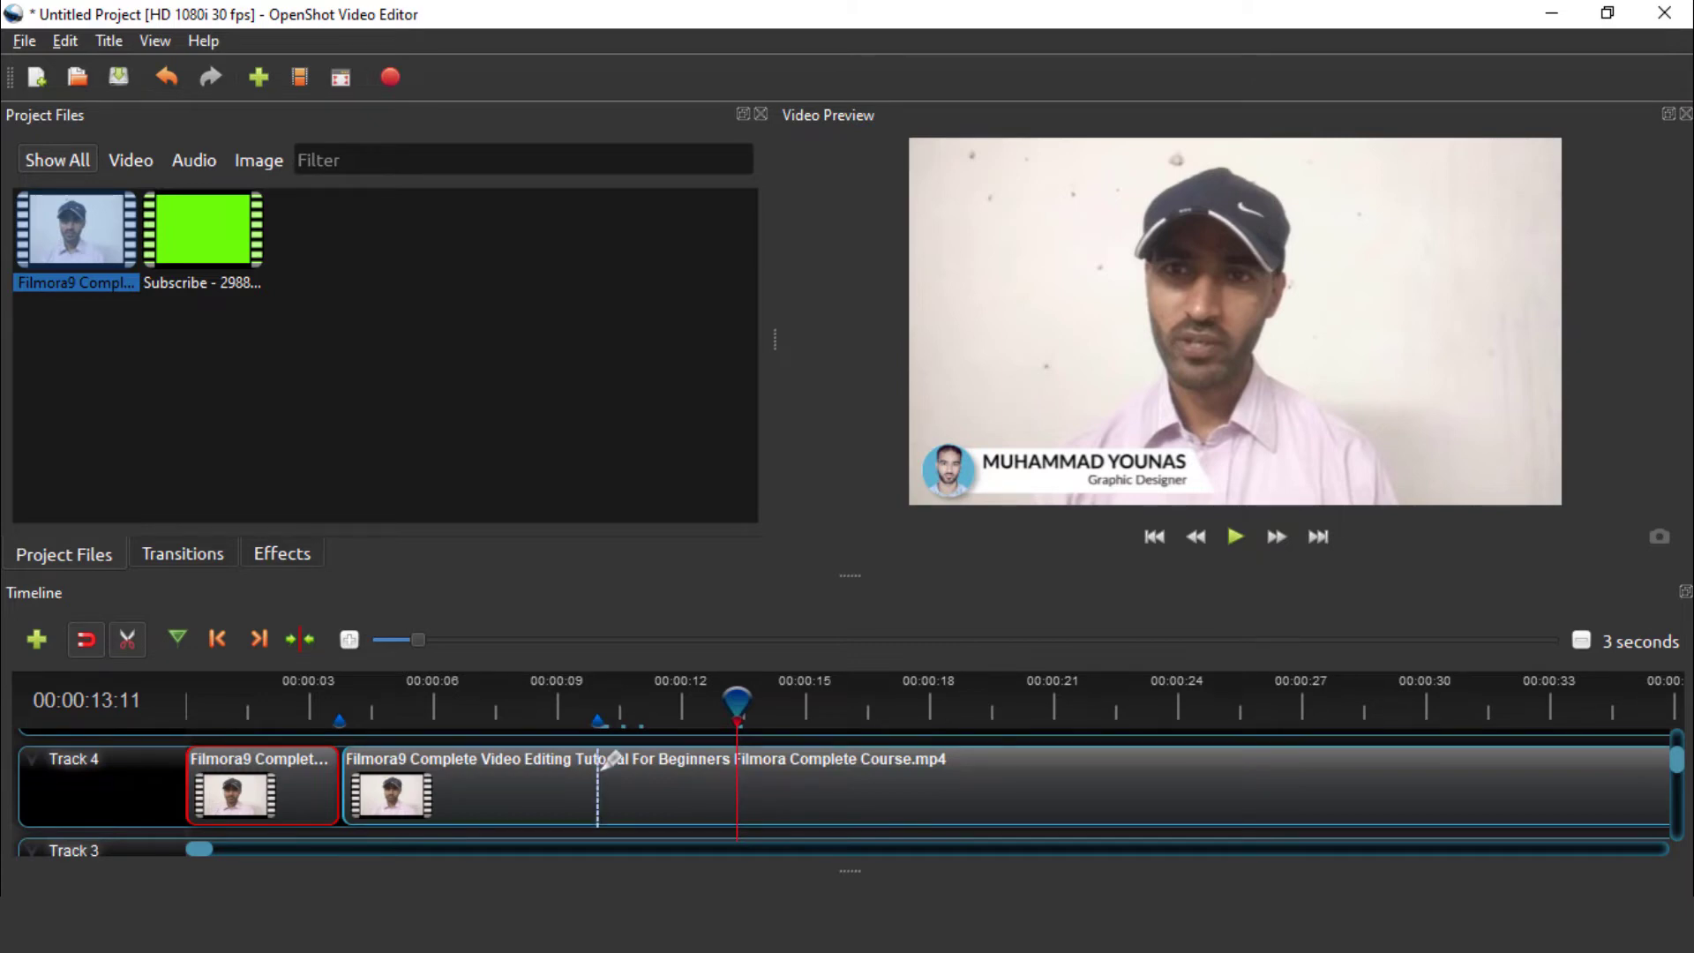
pyautogui.click(598, 760)
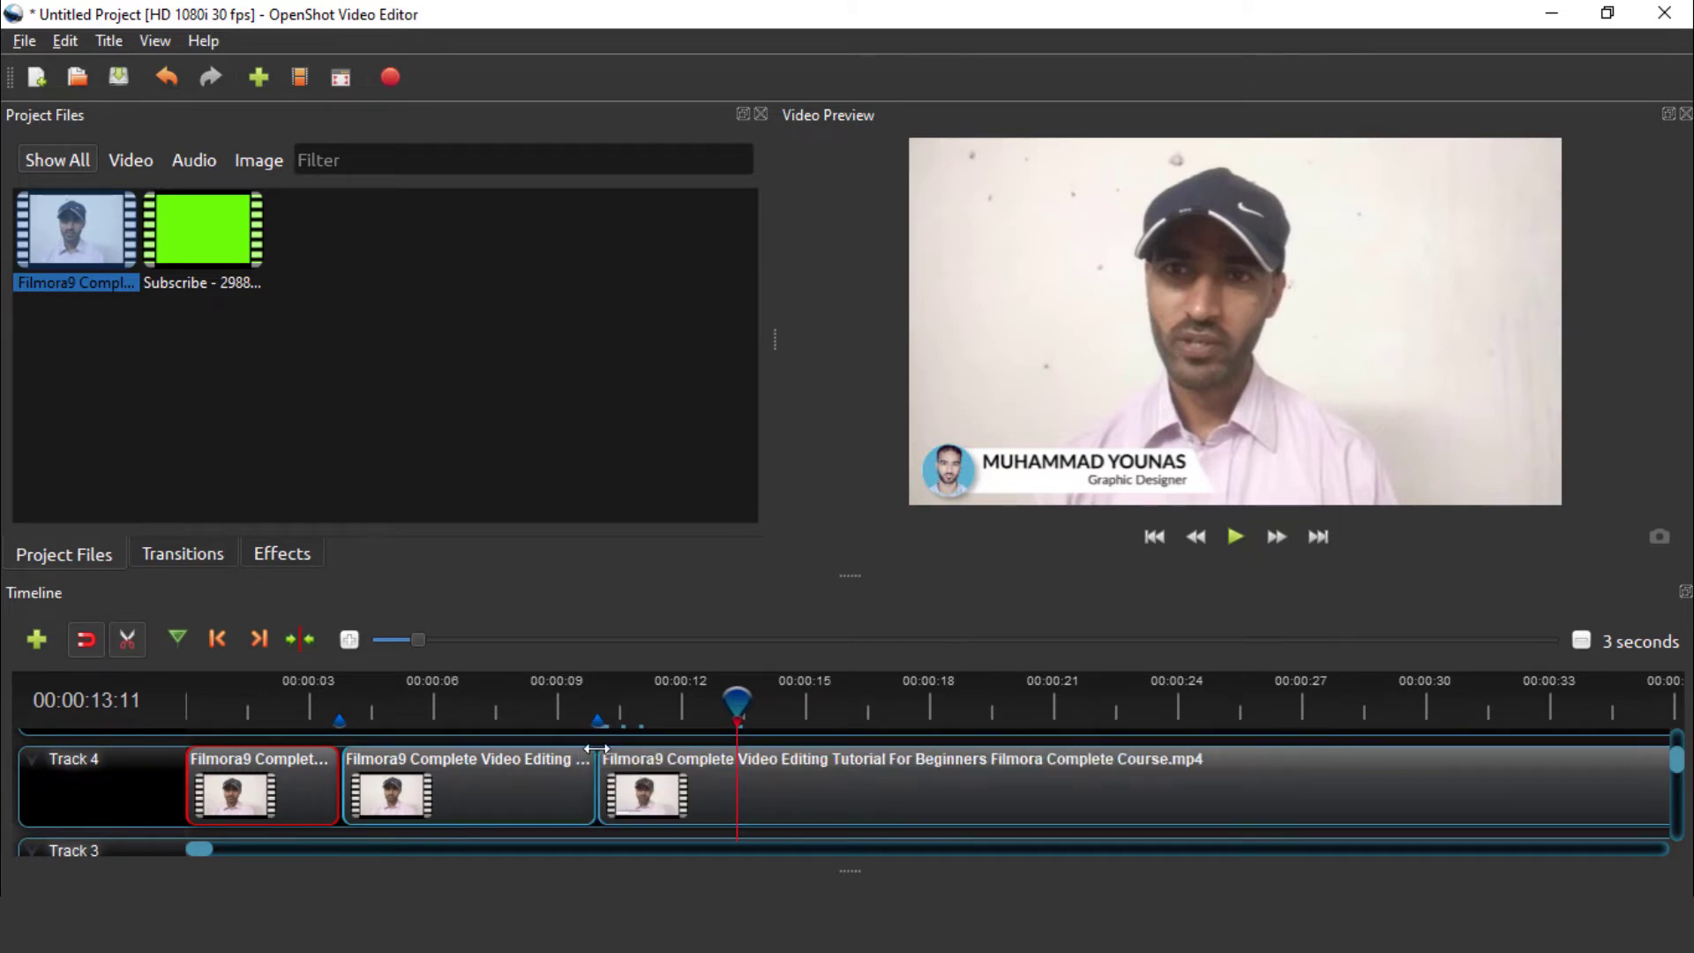
pyautogui.click(131, 638)
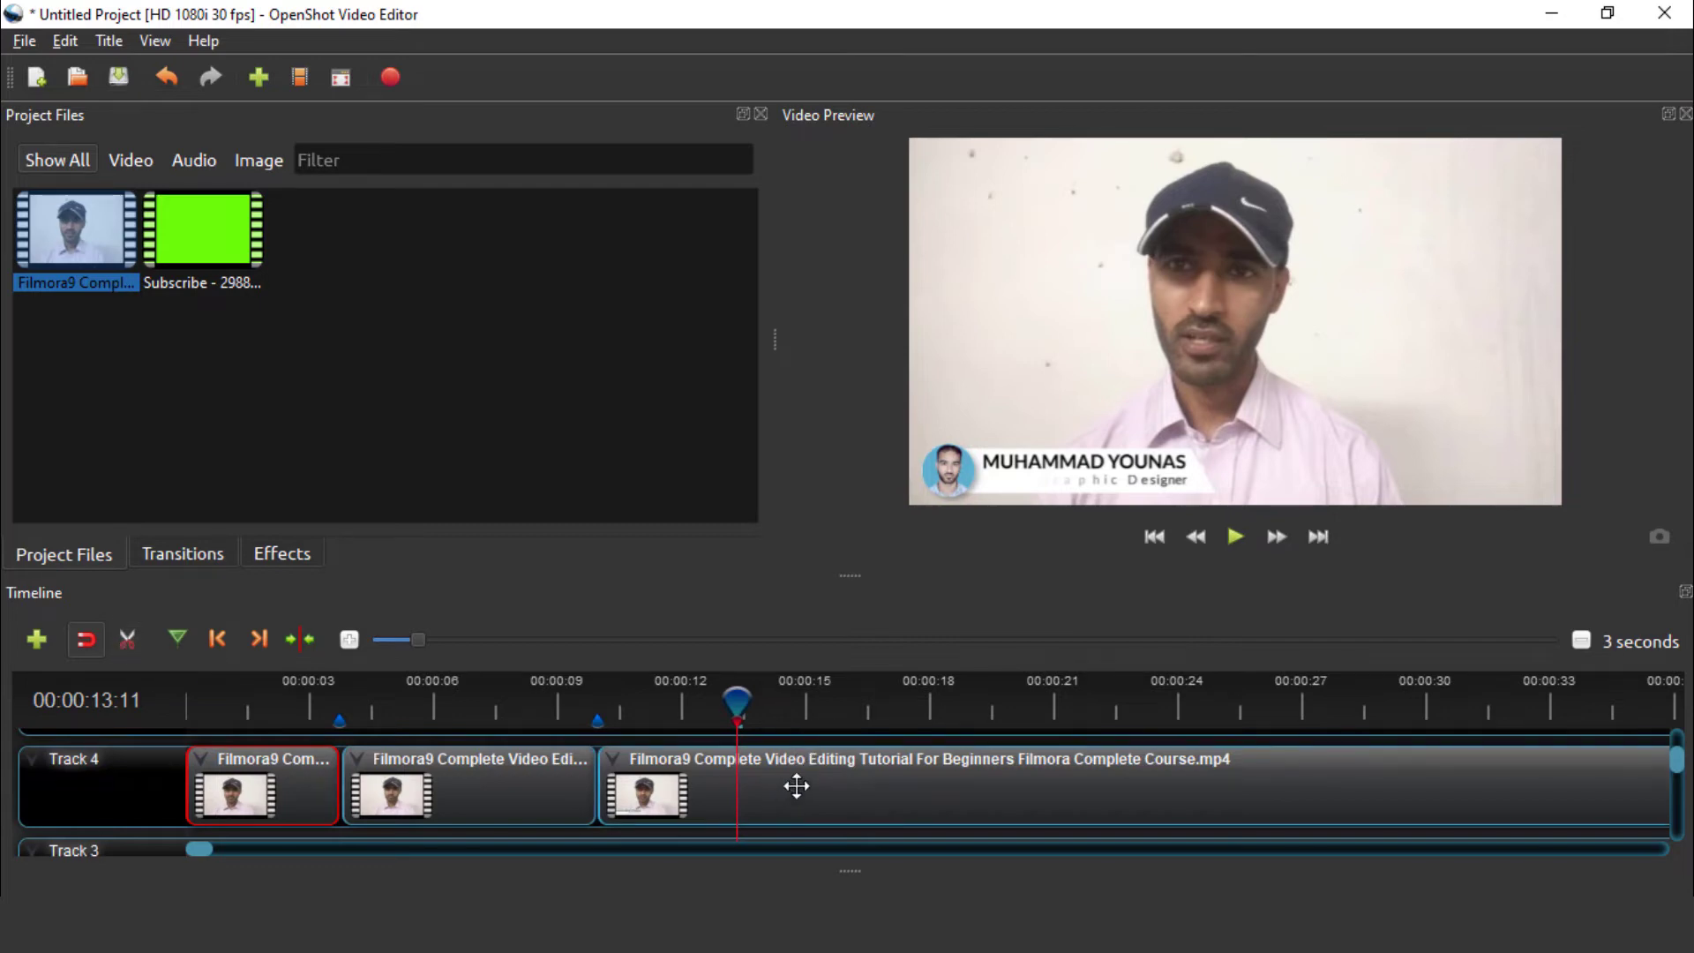
pyautogui.click(126, 641)
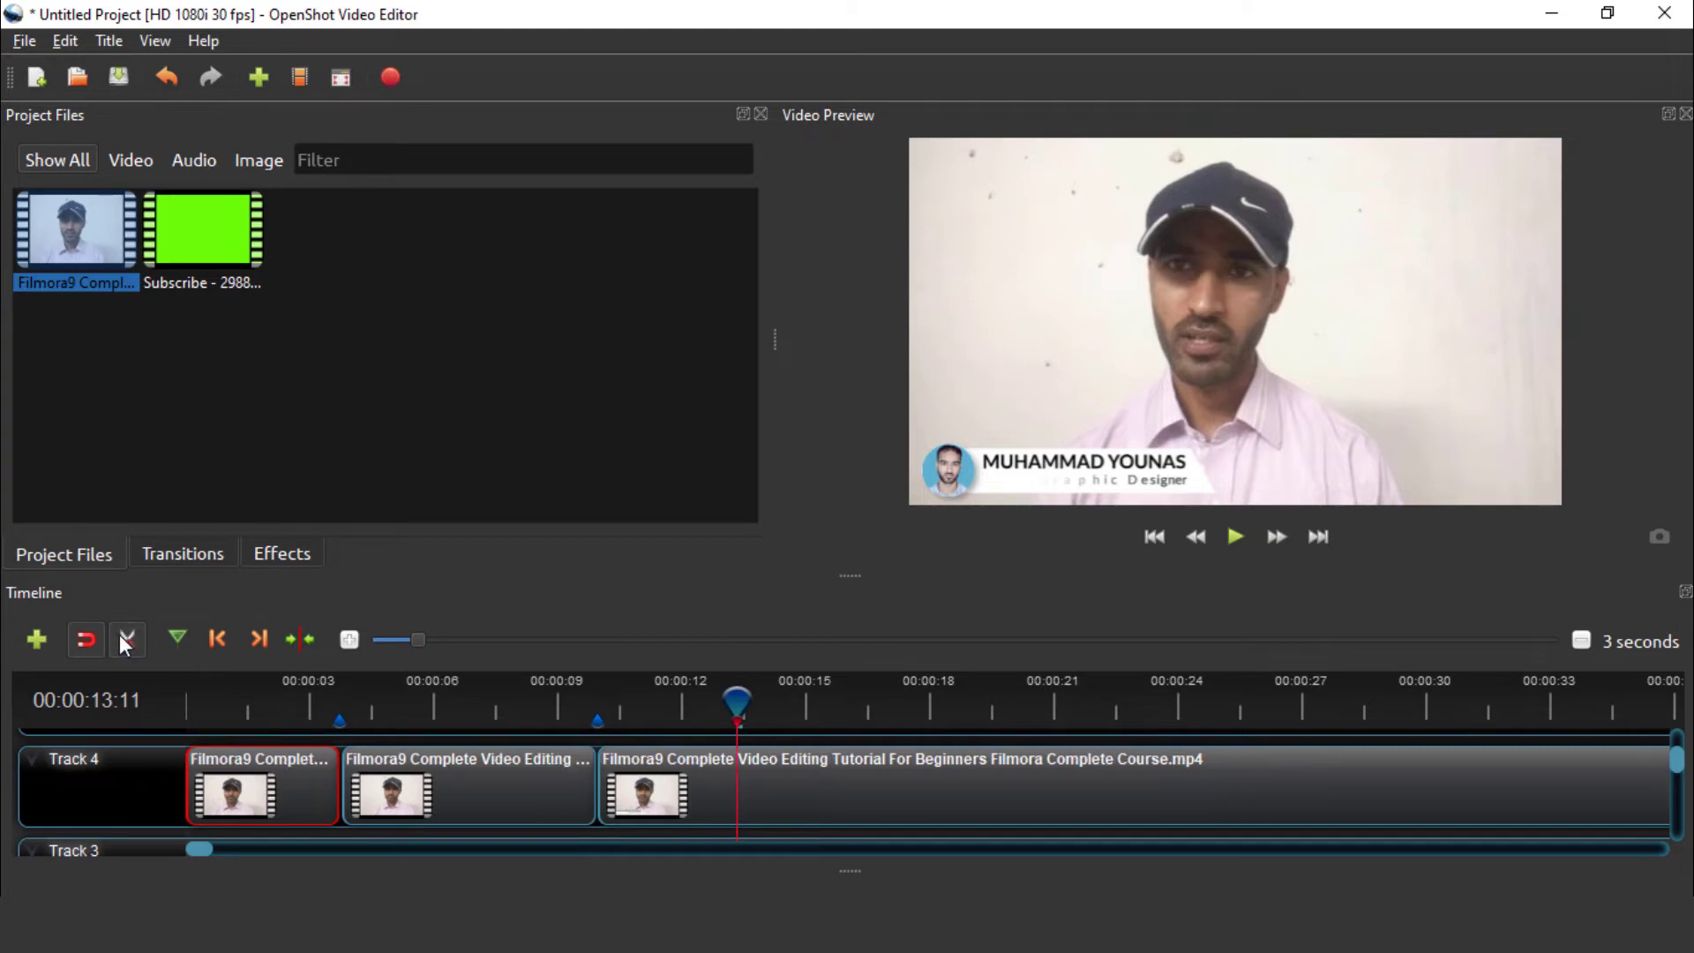
pyautogui.click(783, 764)
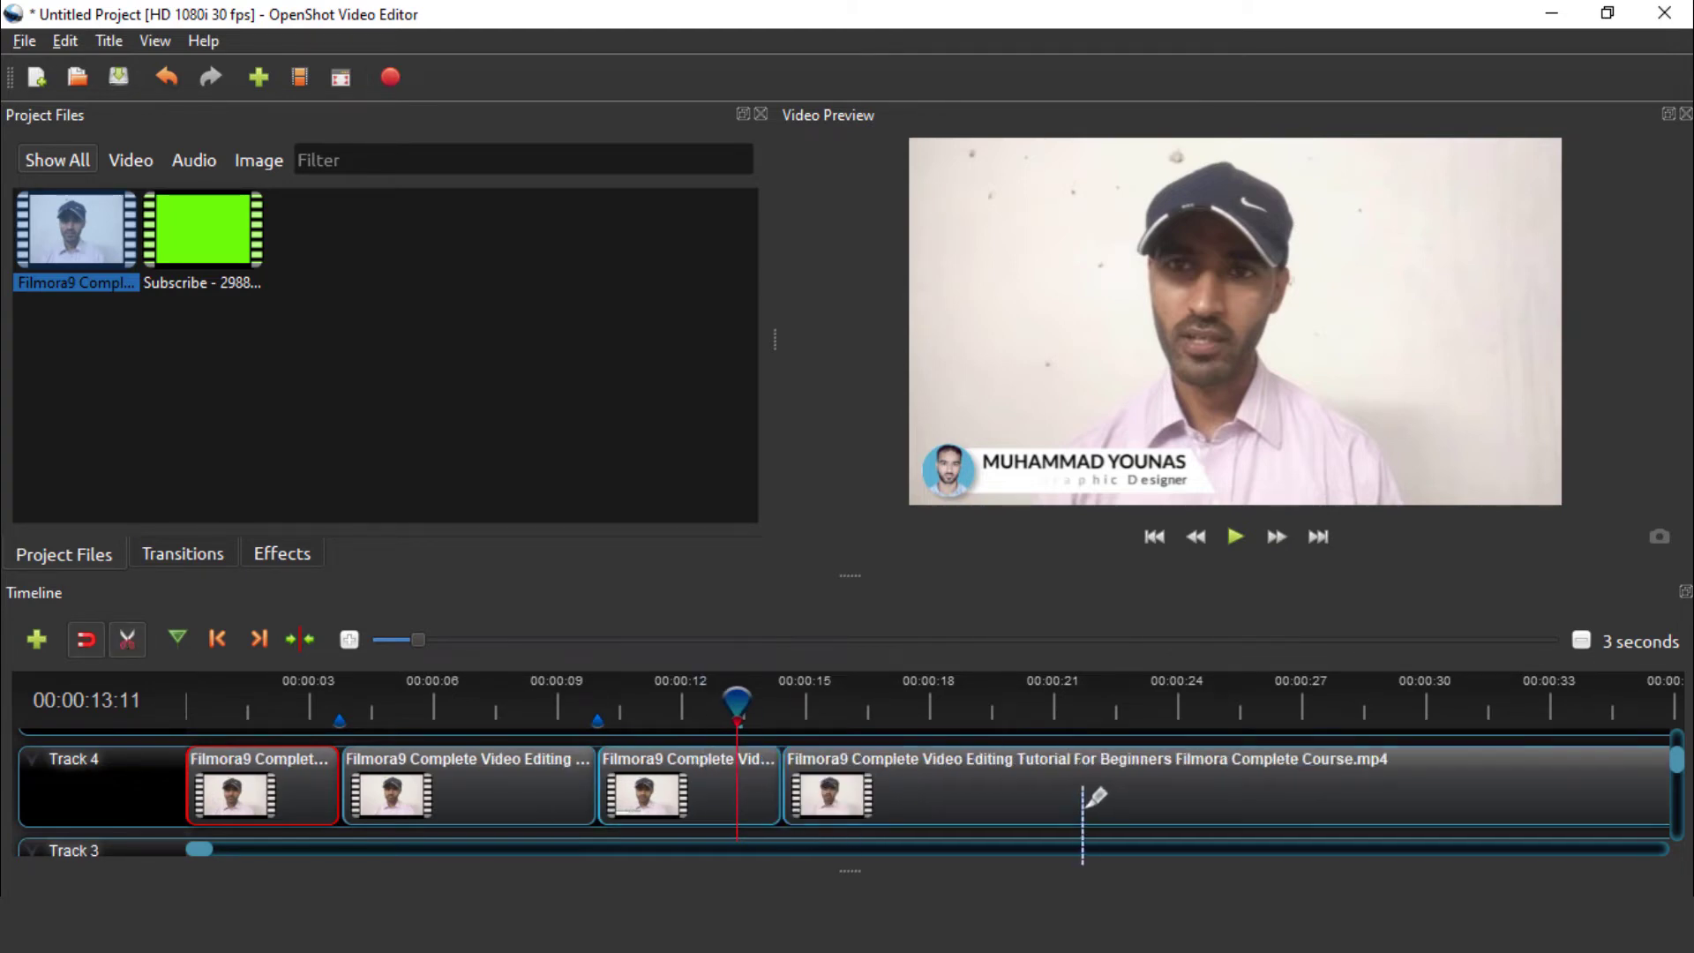
pyautogui.click(1008, 764)
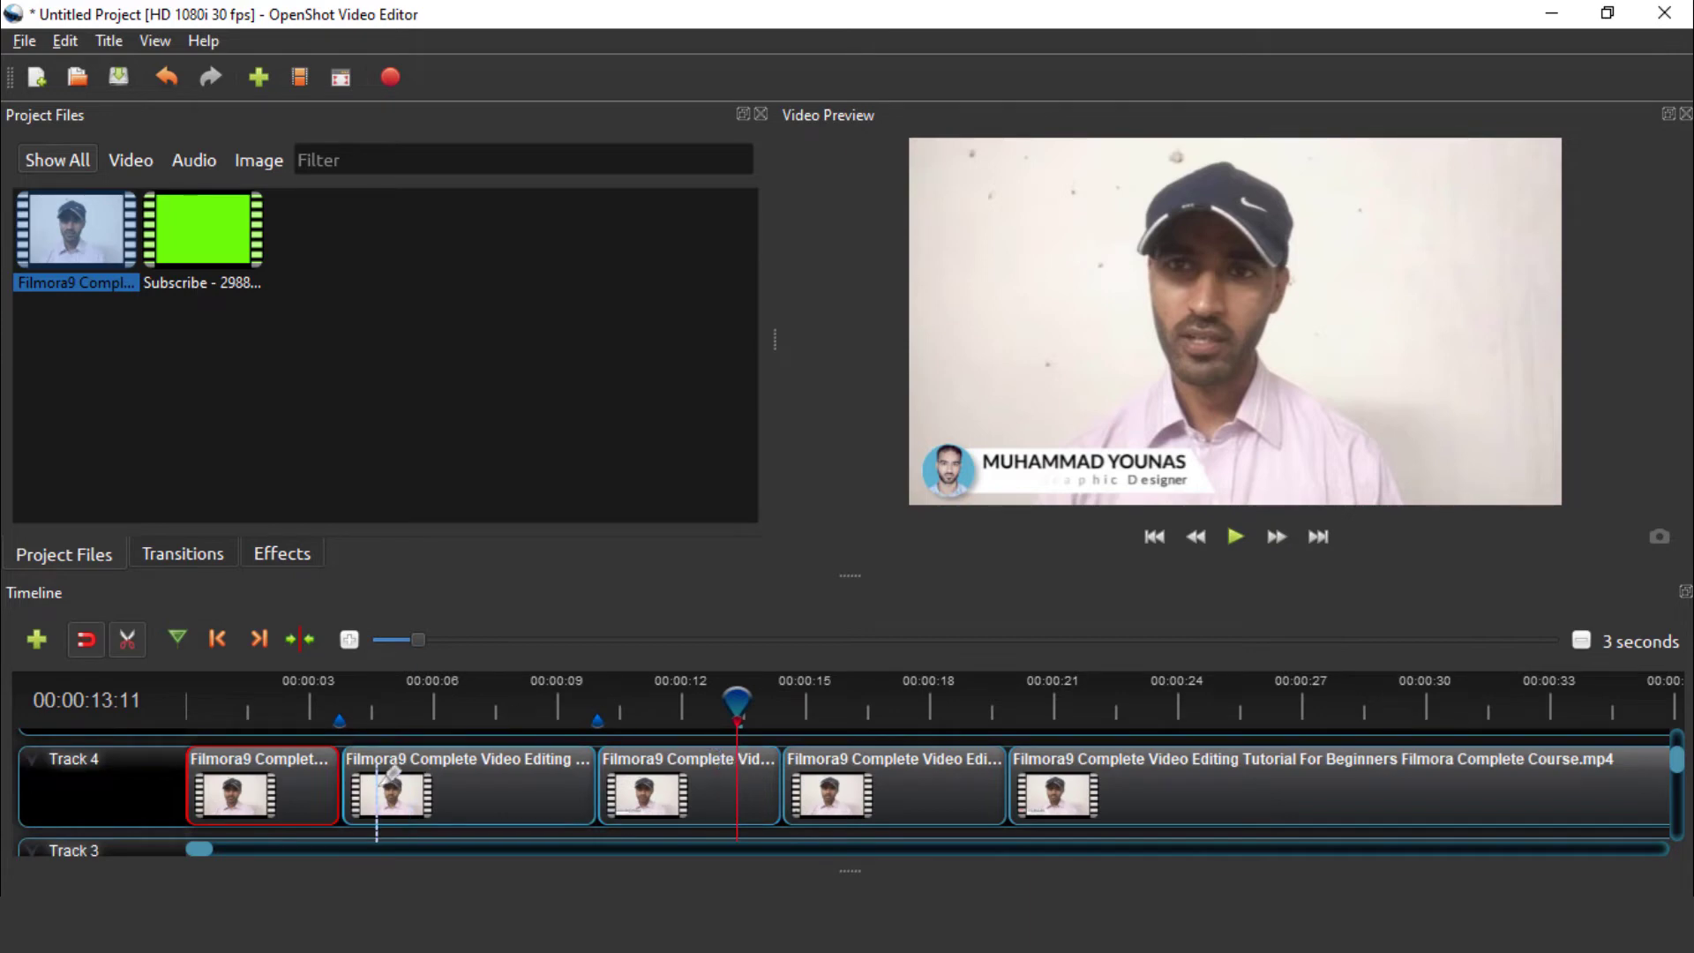
pyautogui.click(467, 776)
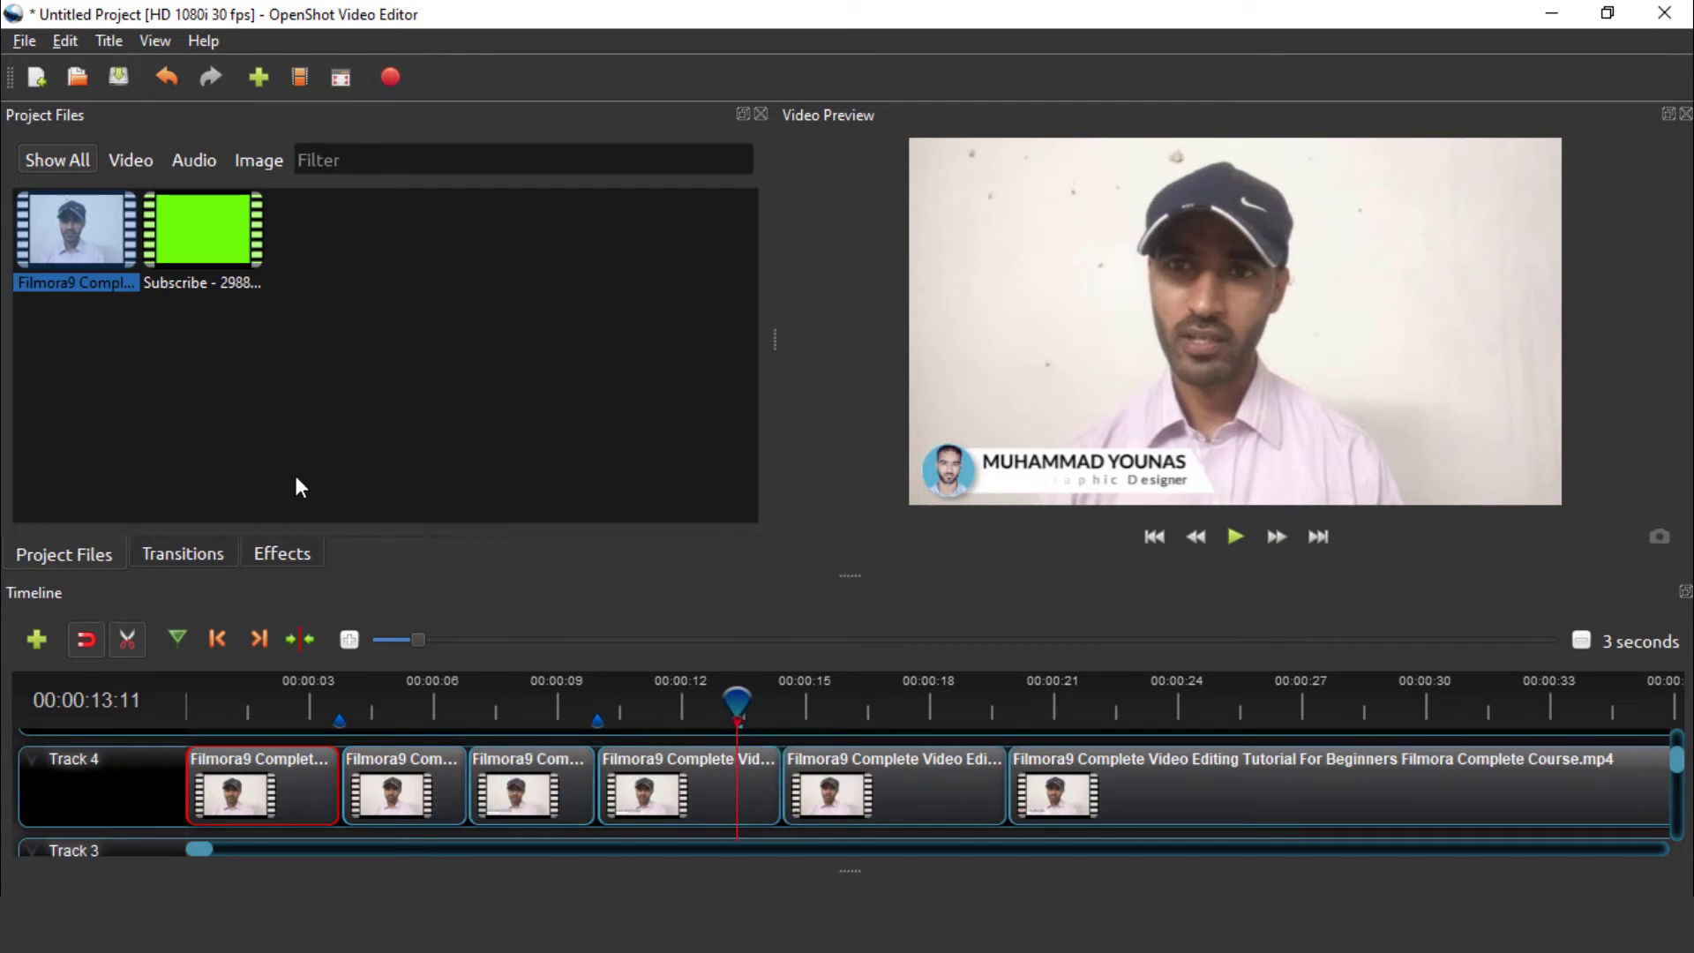
# Place a Wipe right to left transition on Track 4 and shorten it
pyautogui.click(182, 556)
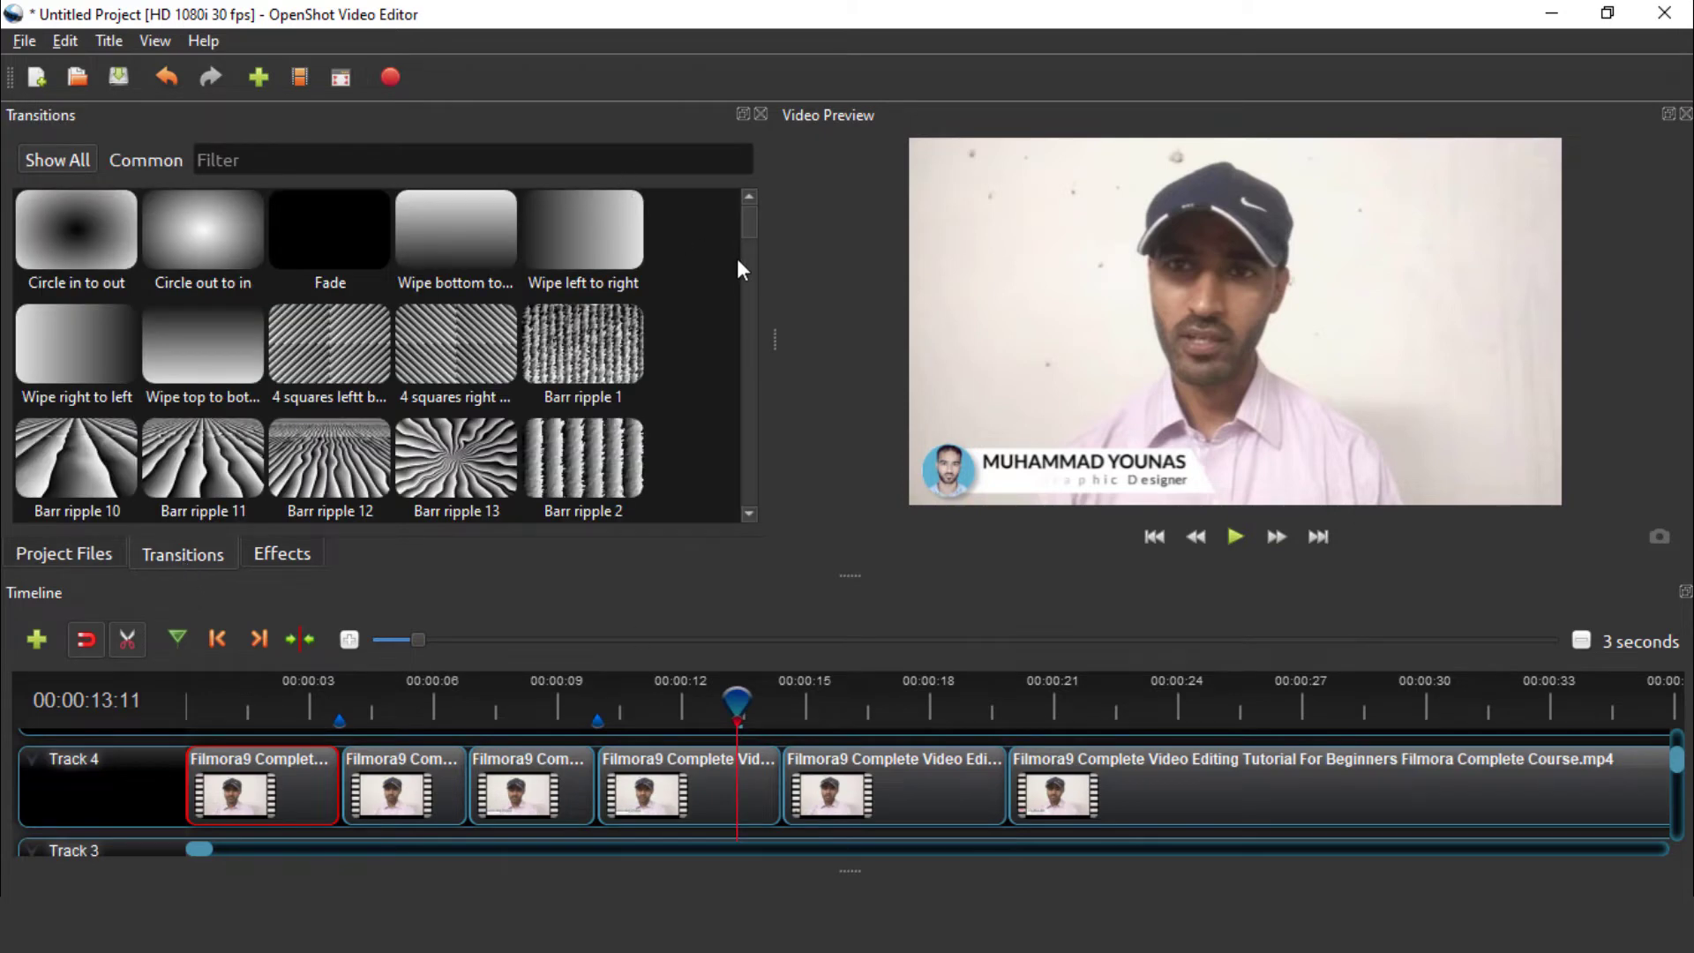
pyautogui.scroll(-3, 750, 218)
pyautogui.scroll(3, 753, 212)
pyautogui.scroll(-1, 750, 221)
pyautogui.scroll(1, 752, 213)
pyautogui.click(92, 338)
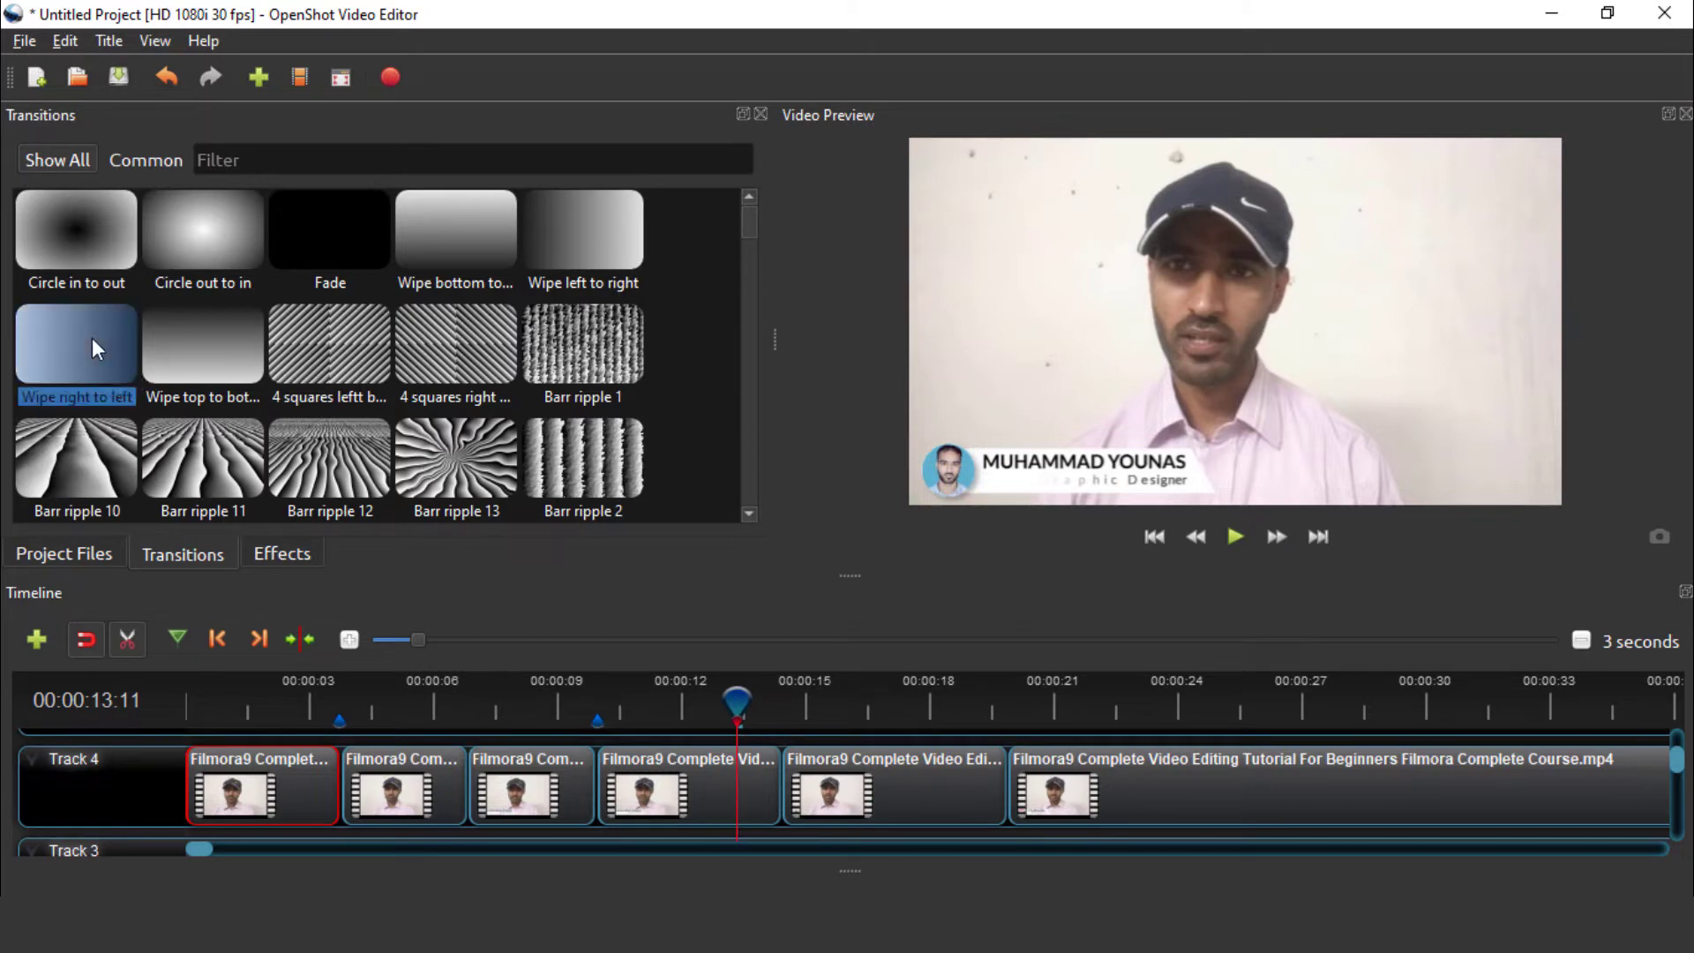
pyautogui.moveTo(98, 334); pyautogui.dragTo(286, 780)
pyautogui.moveTo(698, 777); pyautogui.dragTo(407, 775)
# Add a shortened Wipe top to bottom transition on Track 4 and return the playhead near the start
pyautogui.moveTo(209, 357); pyautogui.dragTo(548, 771)
pyautogui.moveTo(960, 788); pyautogui.dragTo(646, 790)
pyautogui.moveTo(734, 703); pyautogui.dragTo(283, 710)
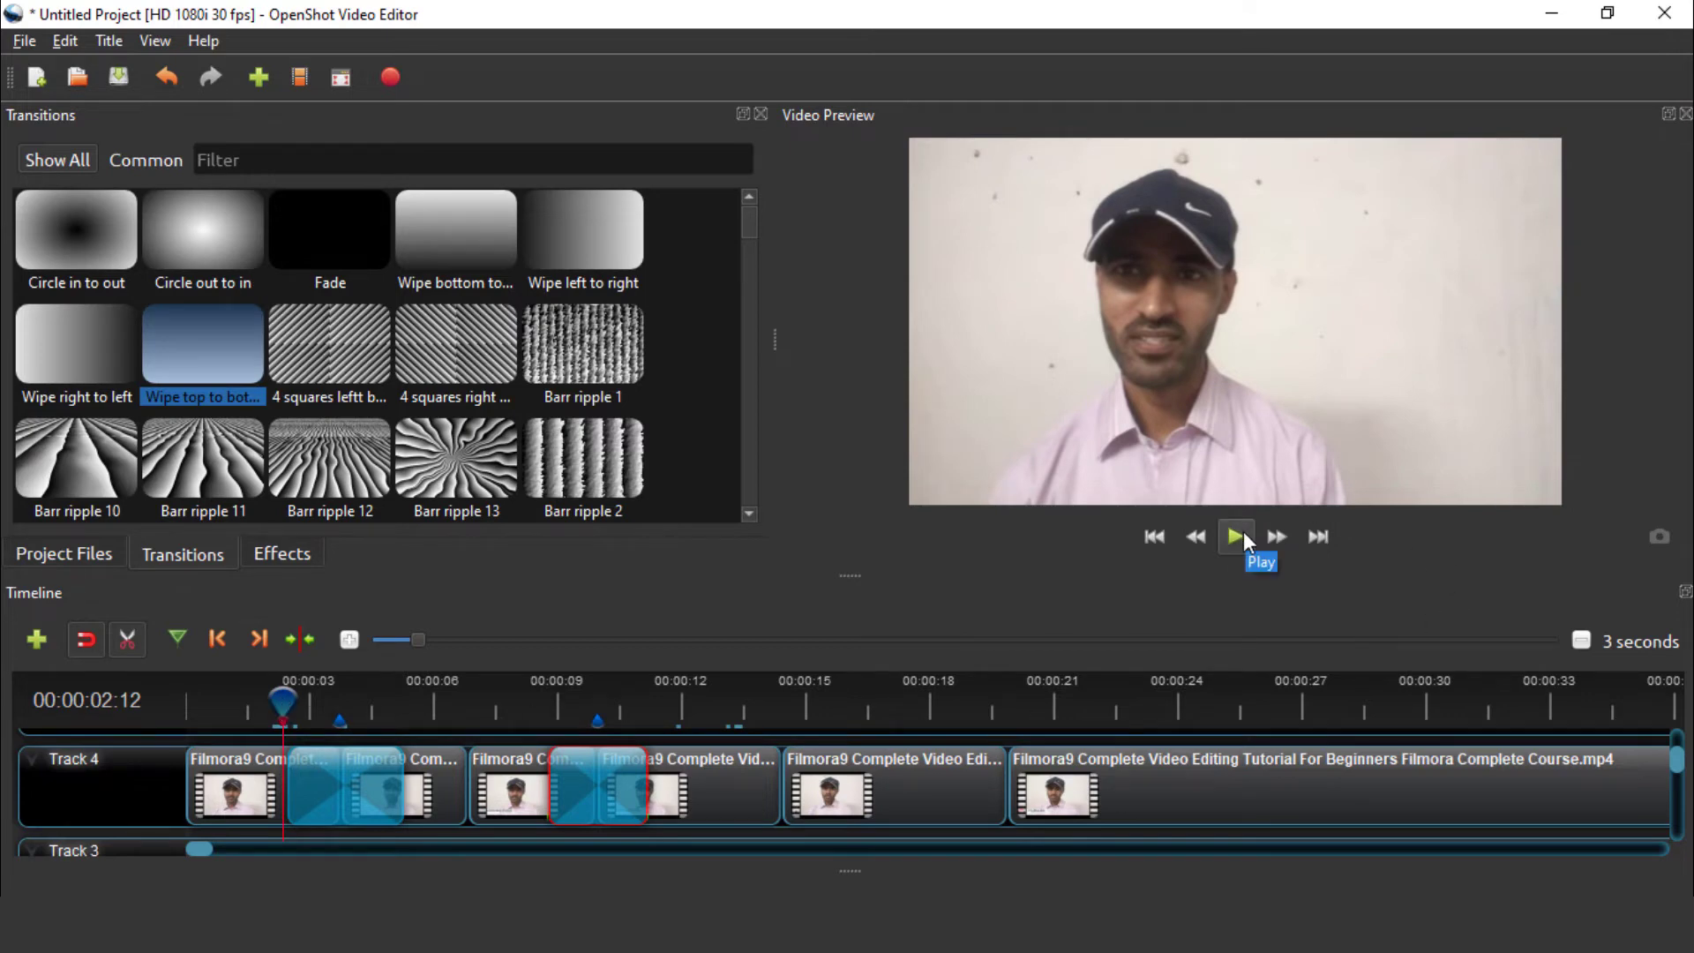
pyautogui.click(1235, 535)
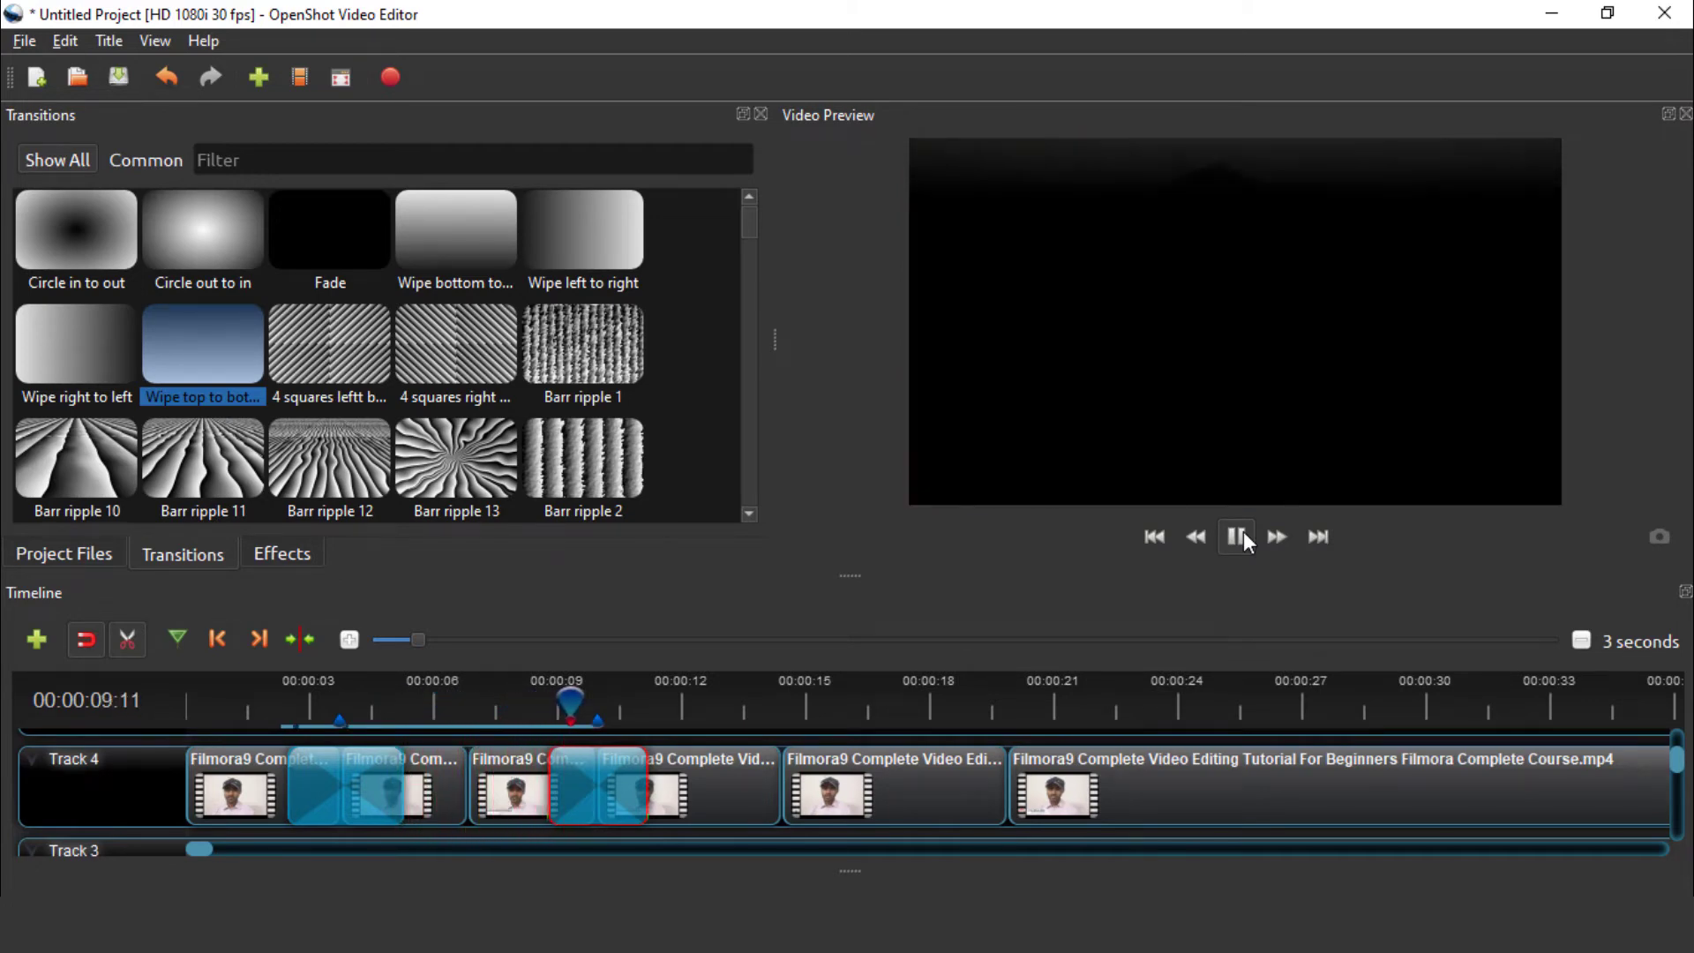
pyautogui.click(1243, 533)
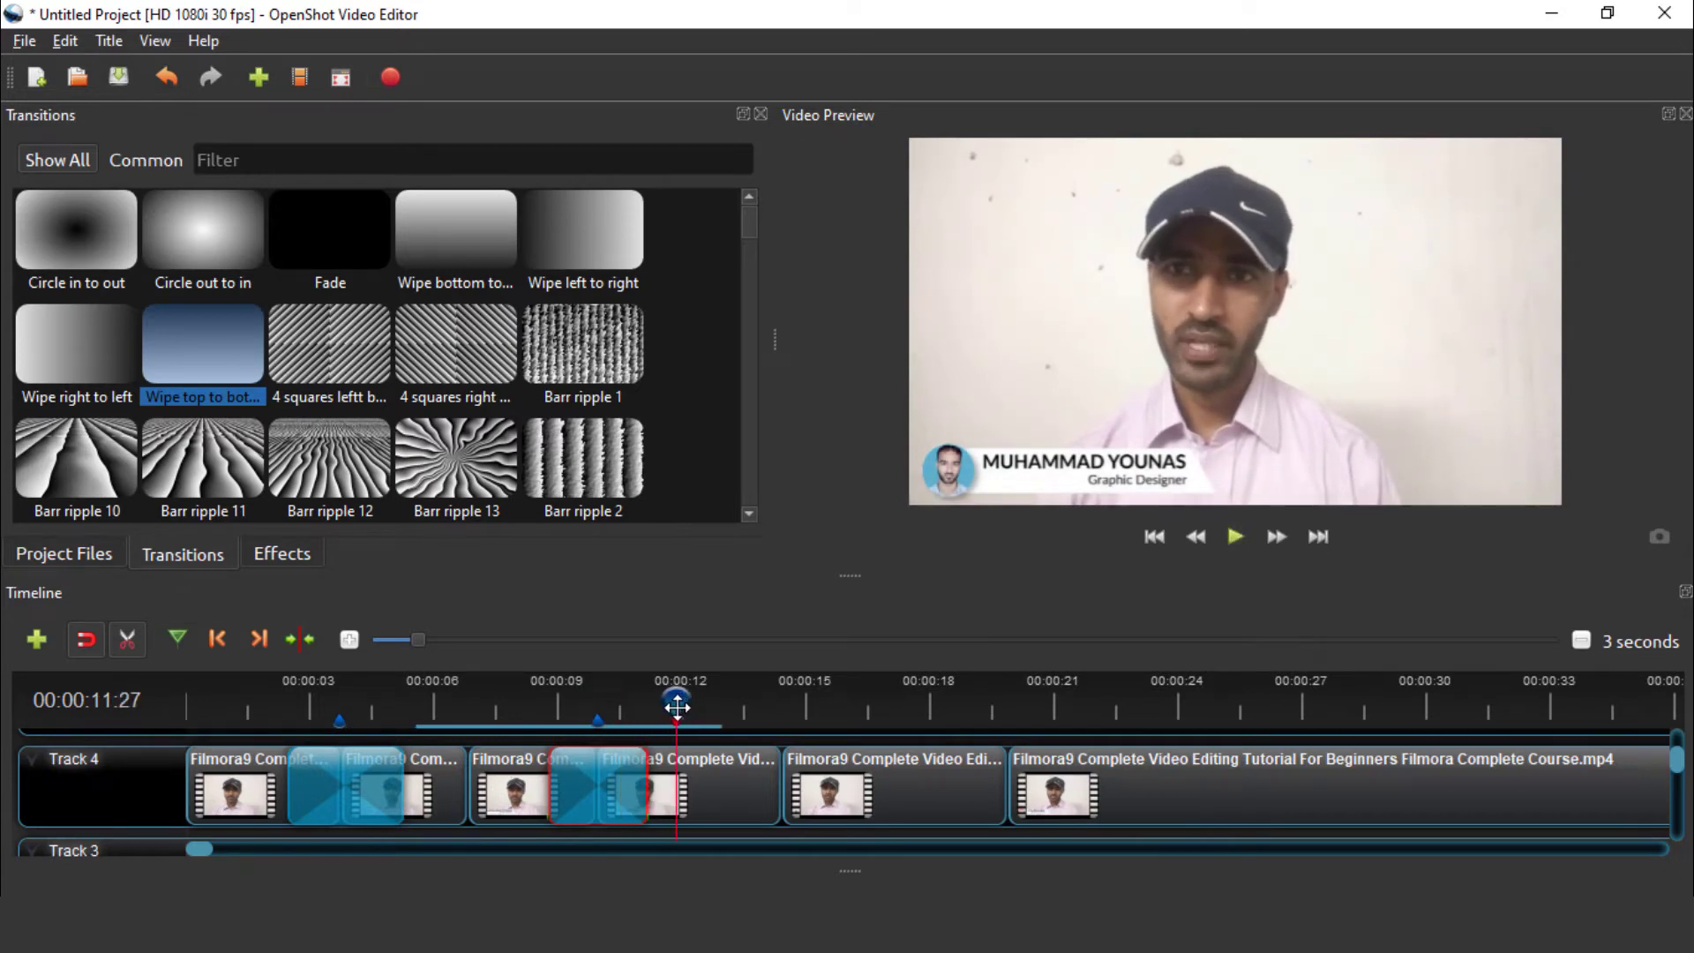
pyautogui.moveTo(677, 705); pyautogui.dragTo(760, 703)
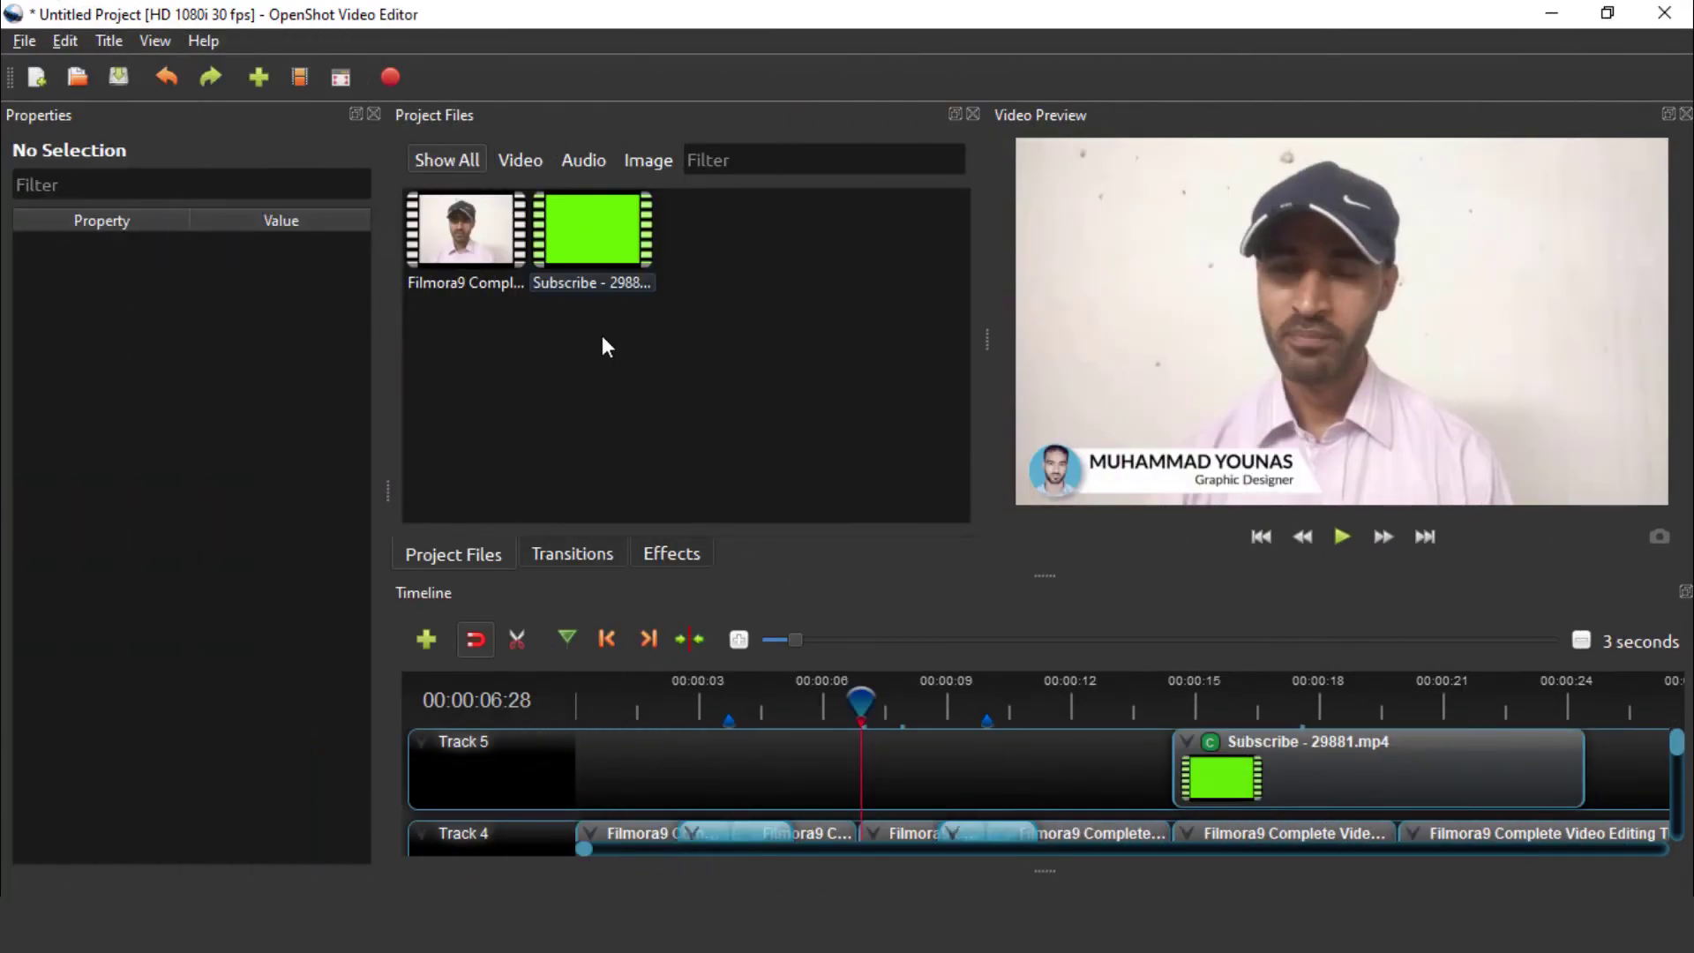
# Open the Title menu
pyautogui.click(108, 41)
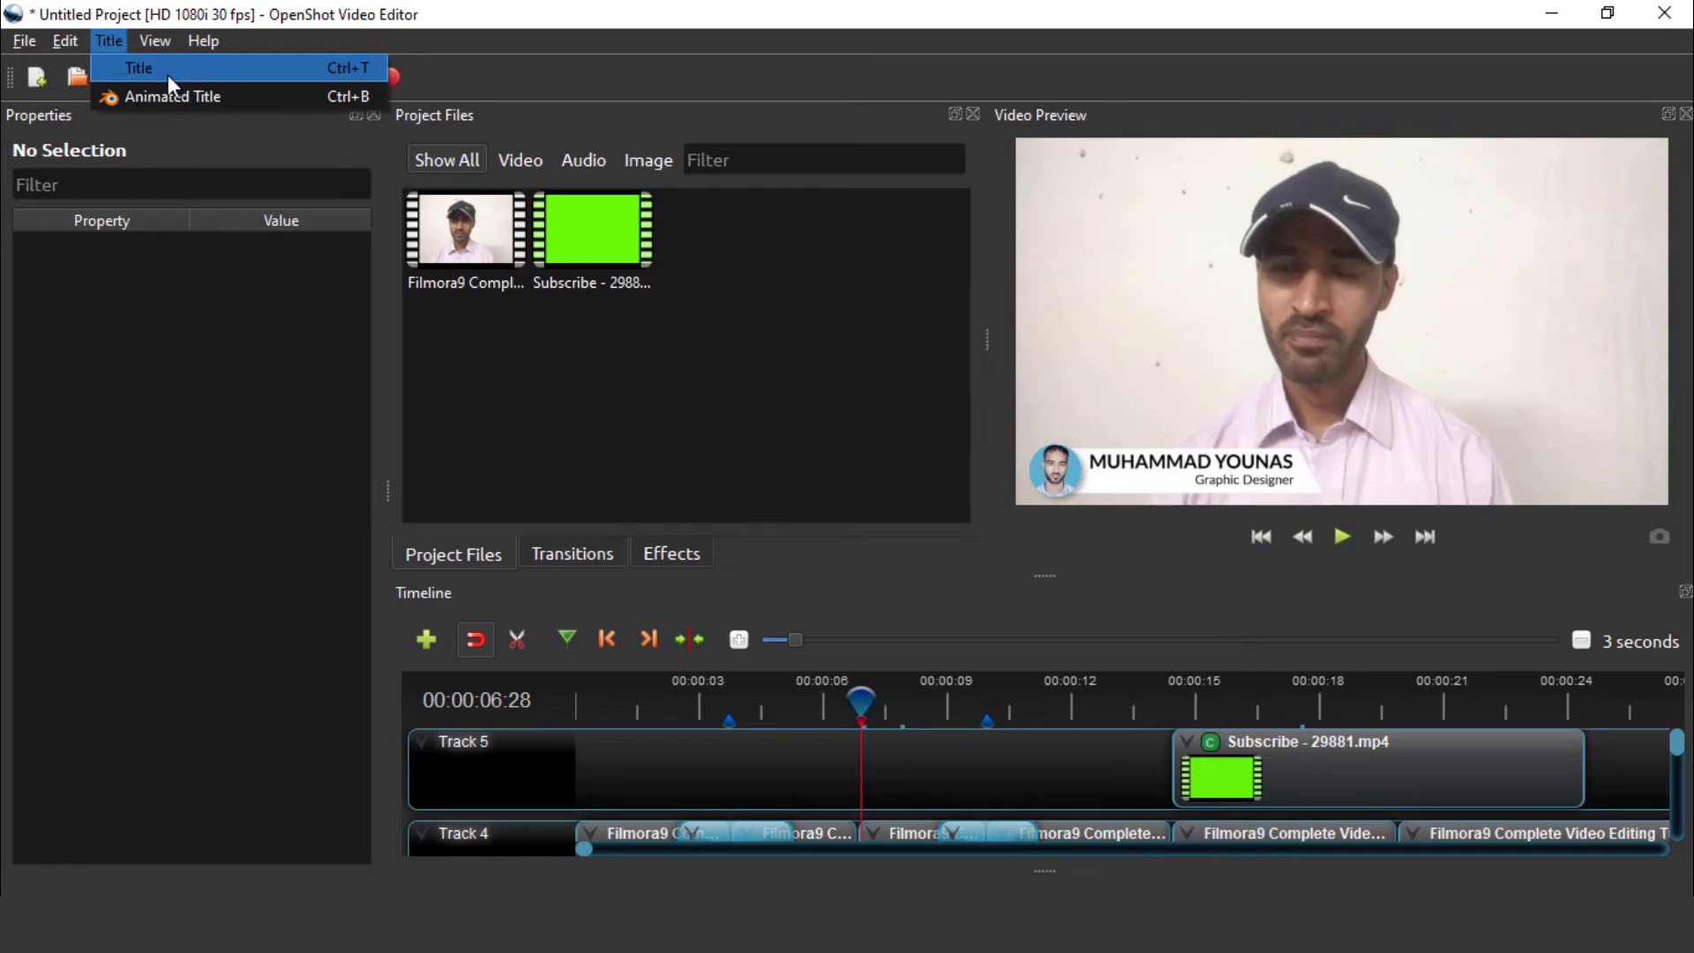
# Create a new static title and pick the Gray box 1 template
pyautogui.click(166, 72)
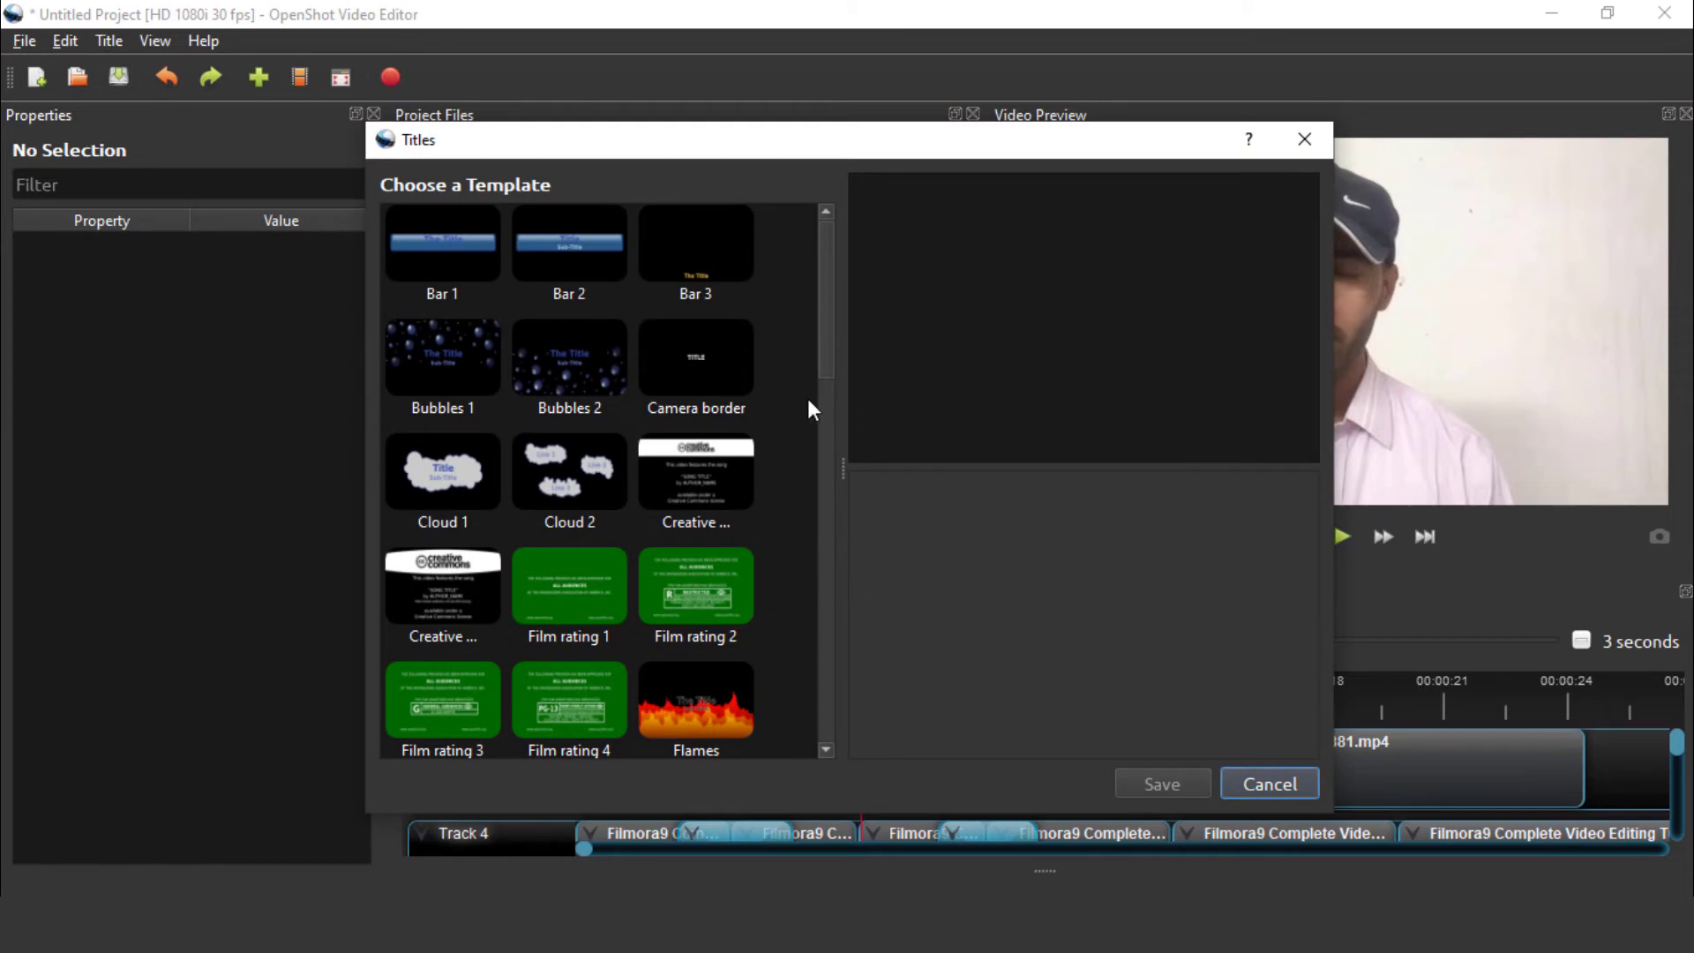
pyautogui.moveTo(824, 340)
pyautogui.mouseDown()
pyautogui.moveTo(835, 684)
pyautogui.moveTo(835, 321)
pyautogui.mouseUp()
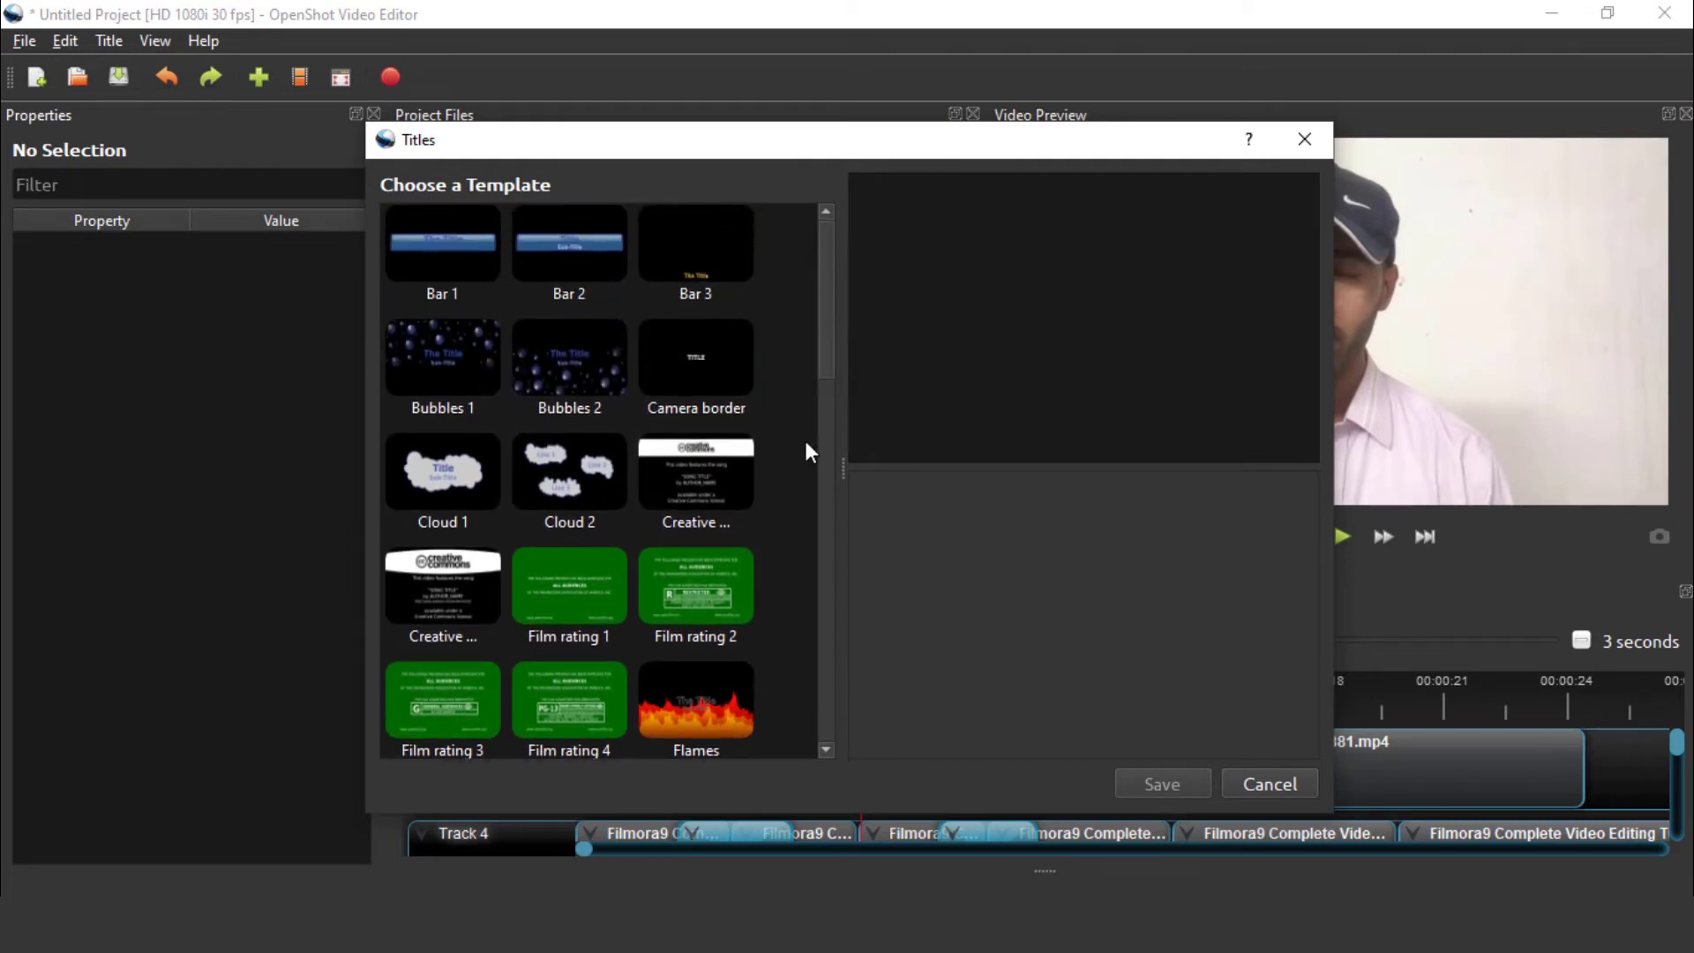
pyautogui.moveTo(816, 379); pyautogui.dragTo(836, 481)
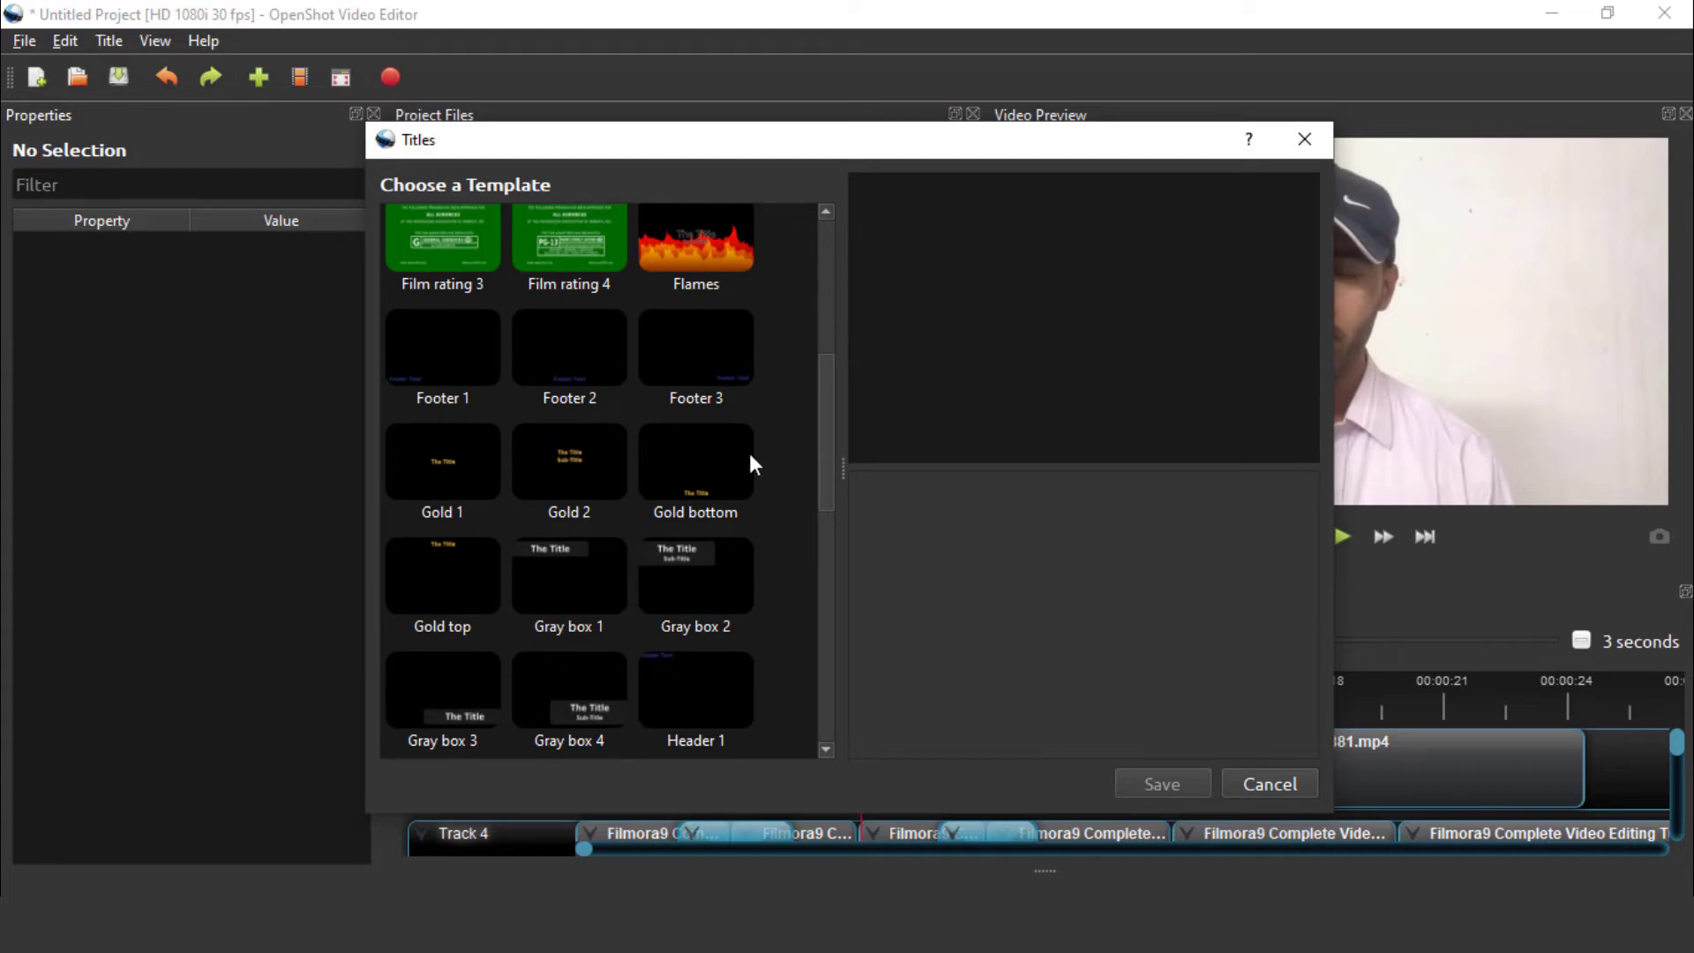
pyautogui.moveTo(828, 410); pyautogui.dragTo(828, 451)
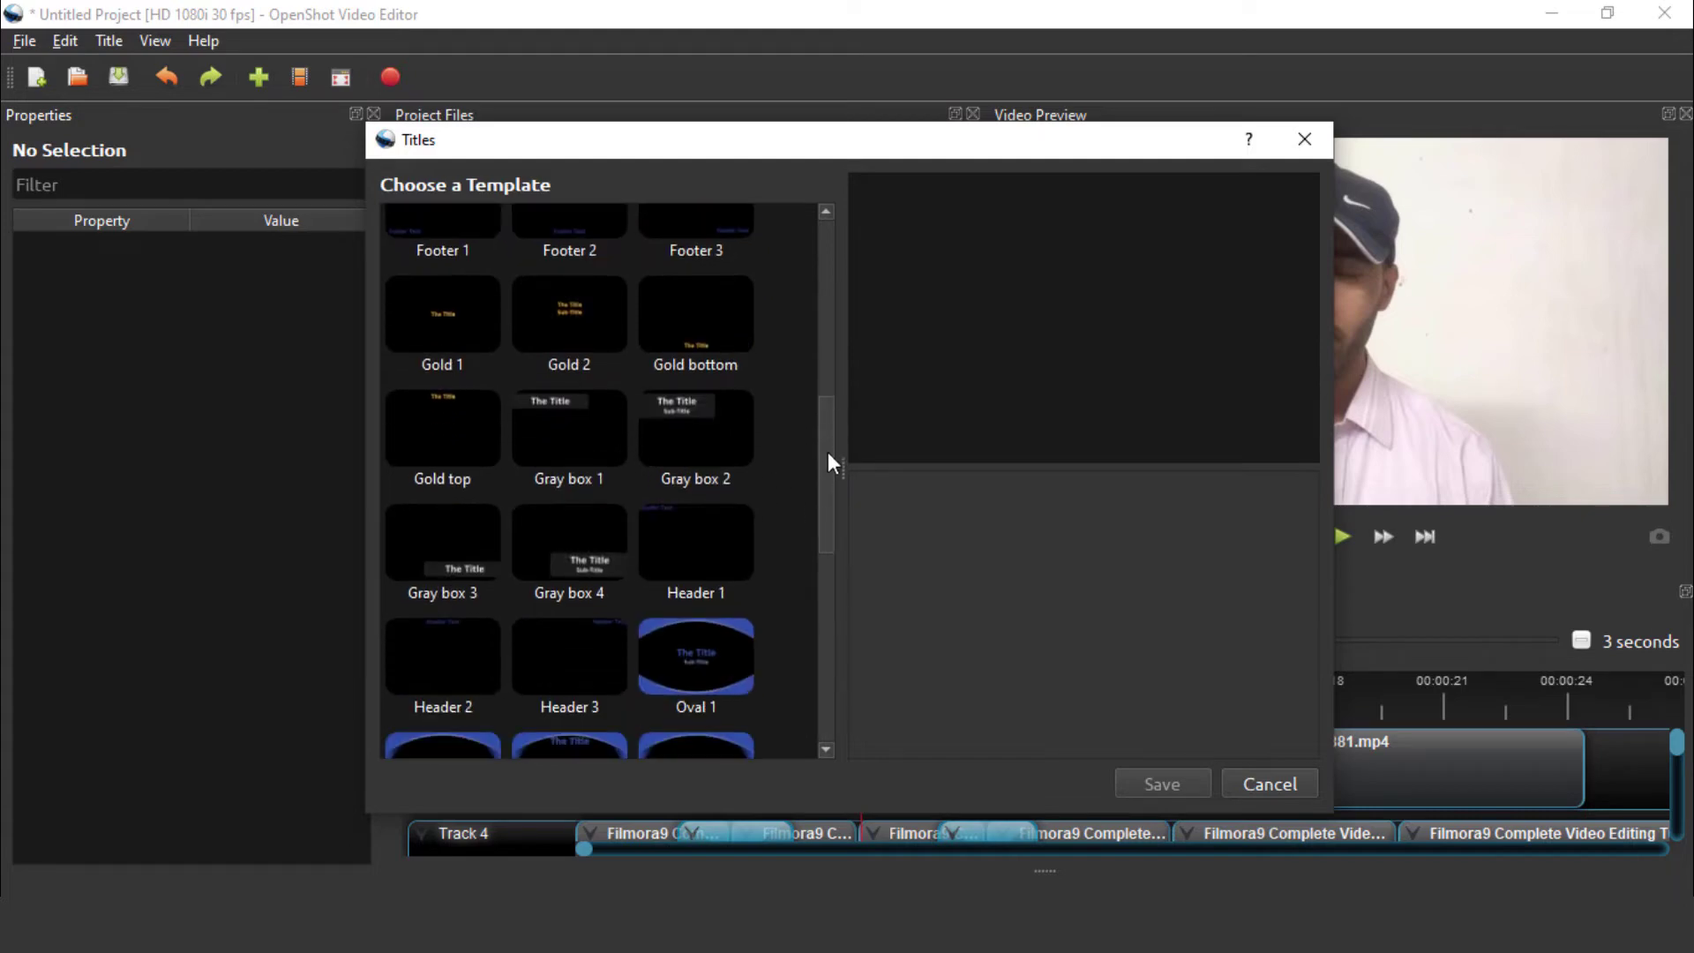
pyautogui.click(589, 428)
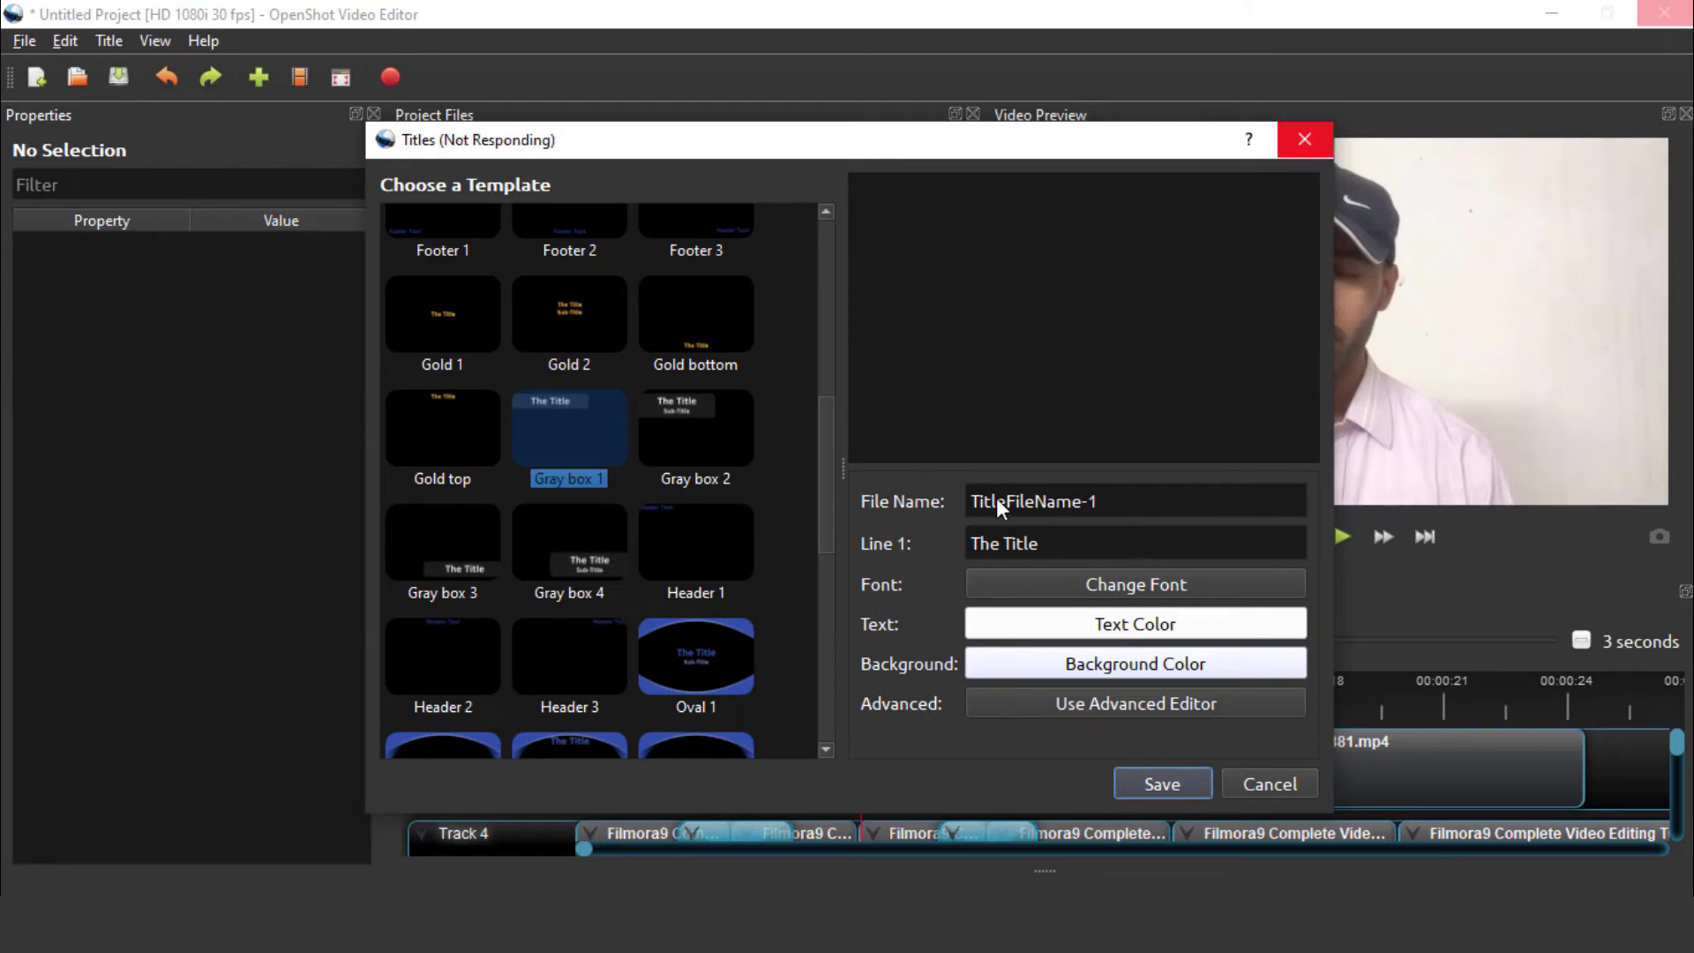
# Replace Line 1 'The Title' with the pasted name and save the title as TitleFileName-1
pyautogui.click(1130, 503)
pyautogui.moveTo(1138, 501); pyautogui.dragTo(970, 502)
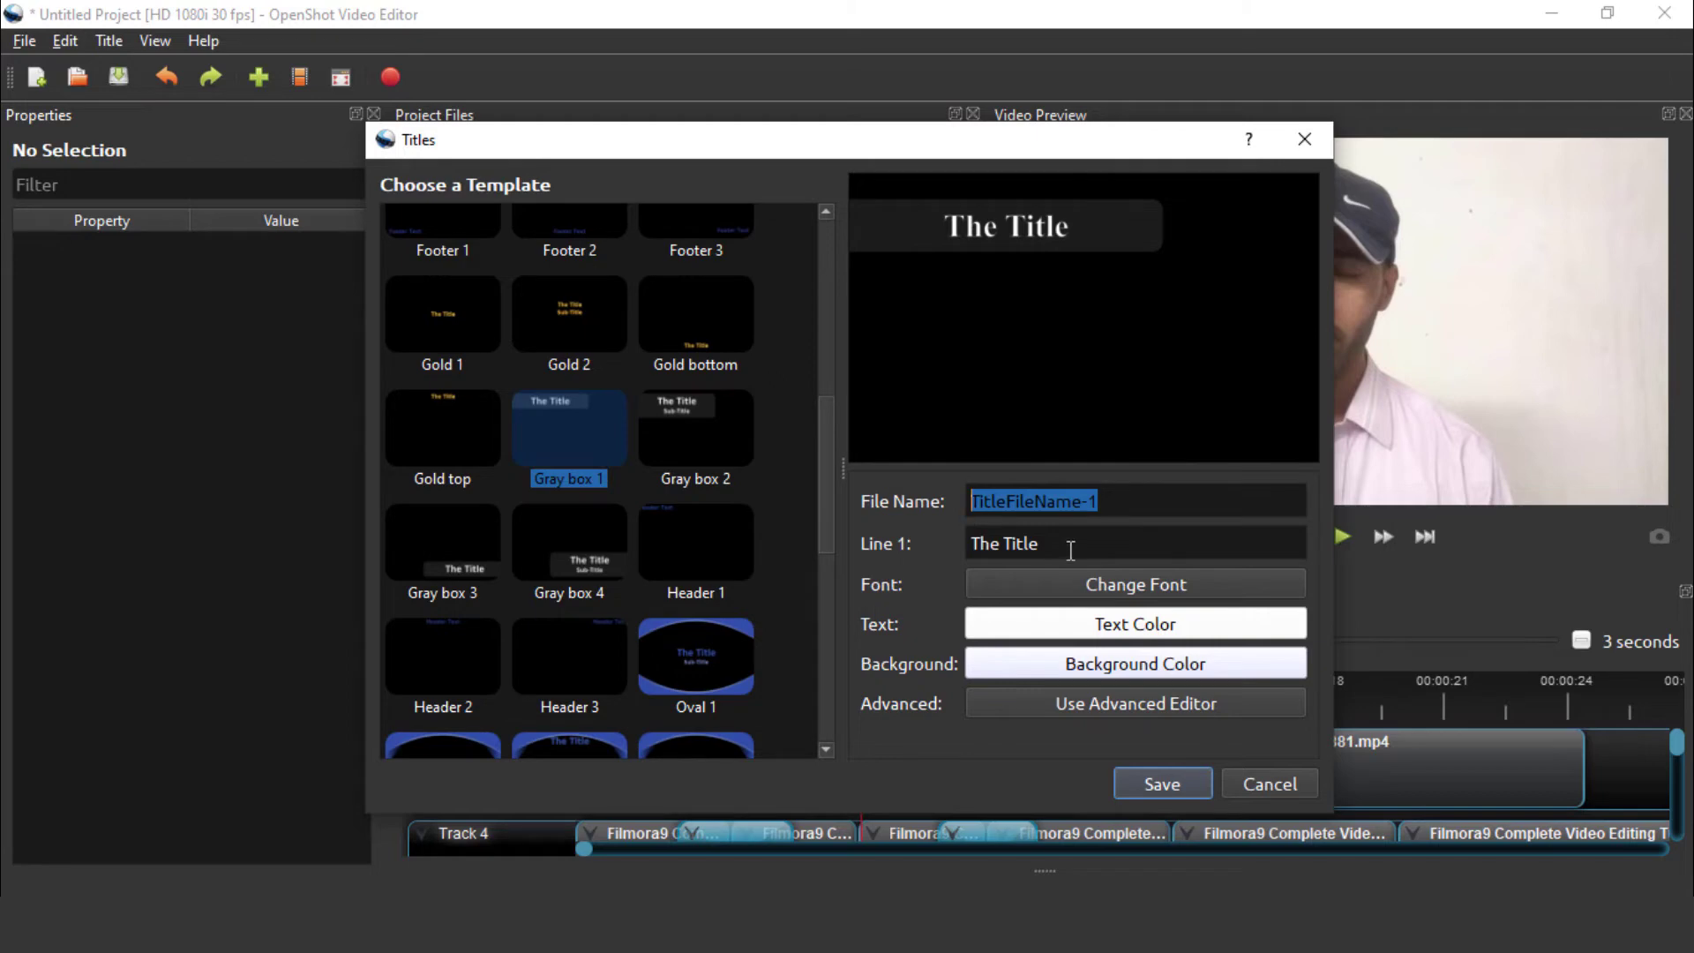
pyautogui.moveTo(1038, 544); pyautogui.dragTo(948, 554)
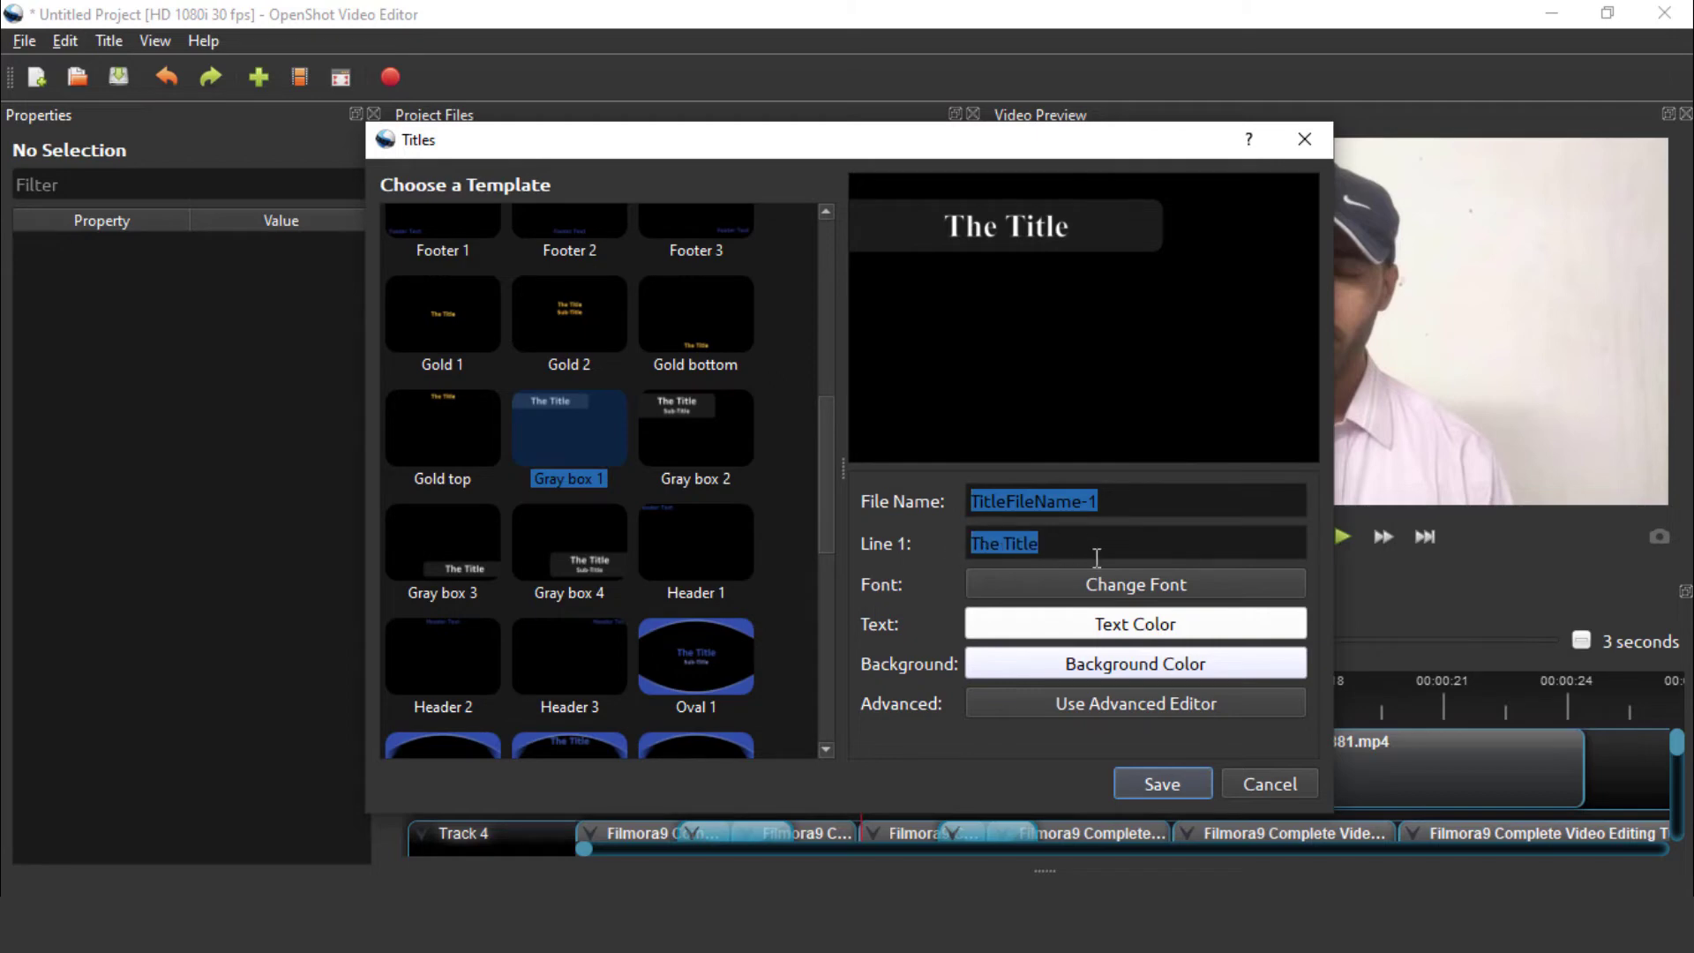
pyautogui.write('KYA Seakhein')
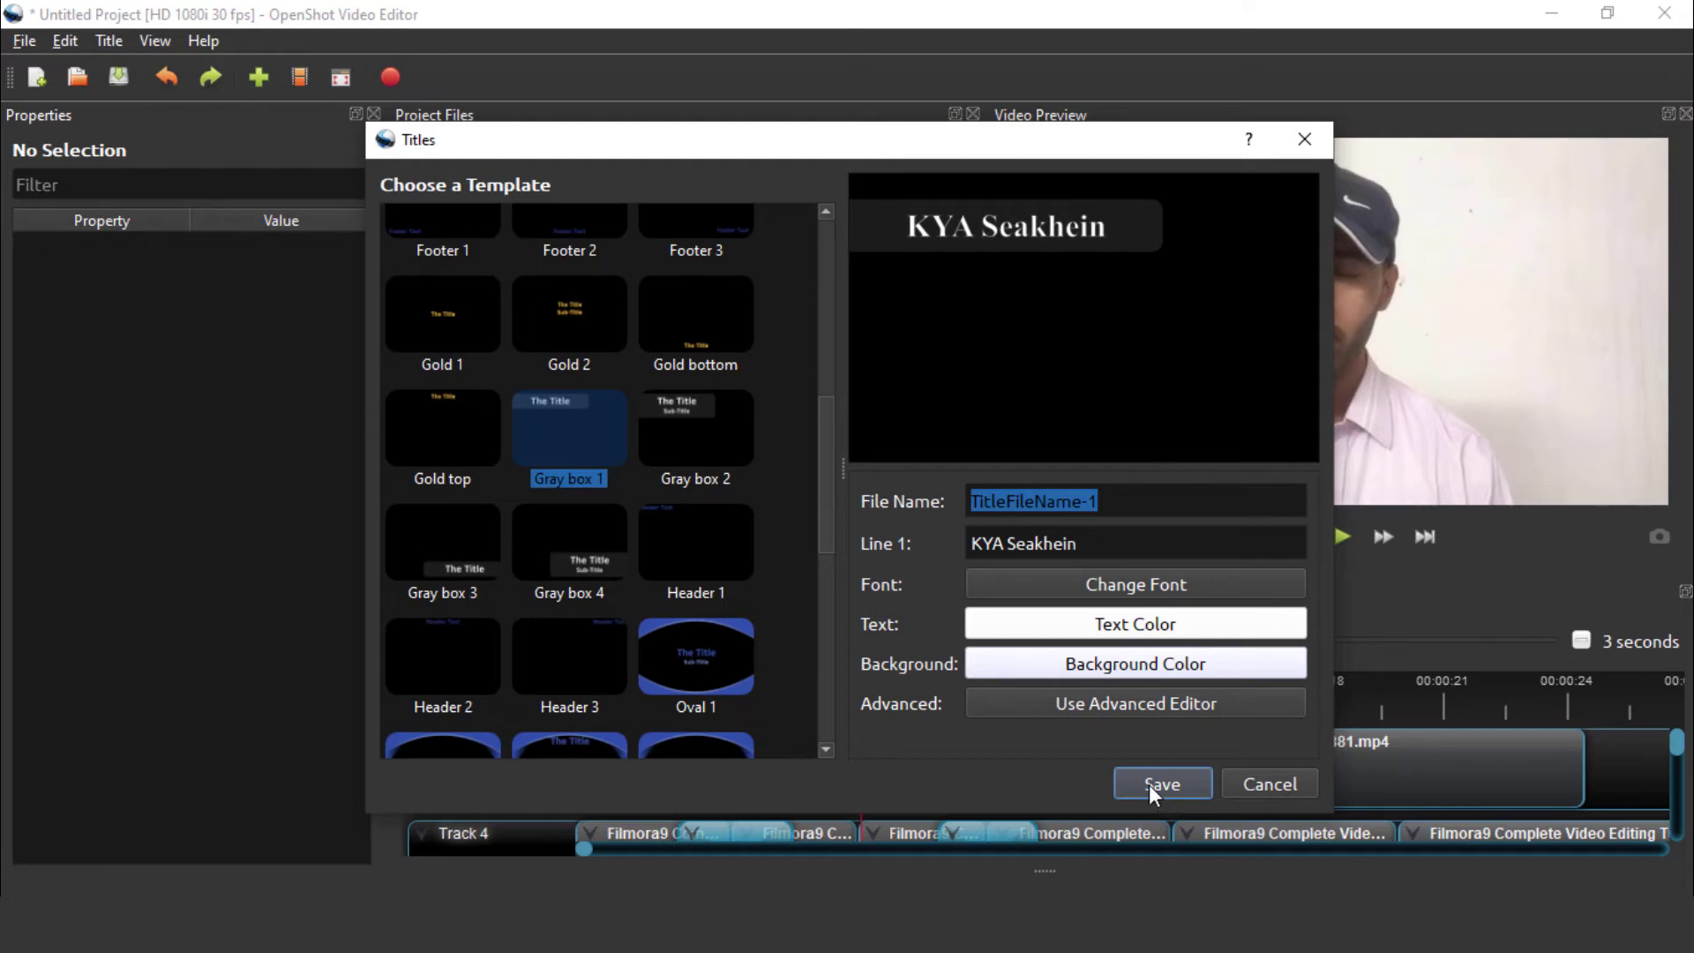
pyautogui.click(1148, 785)
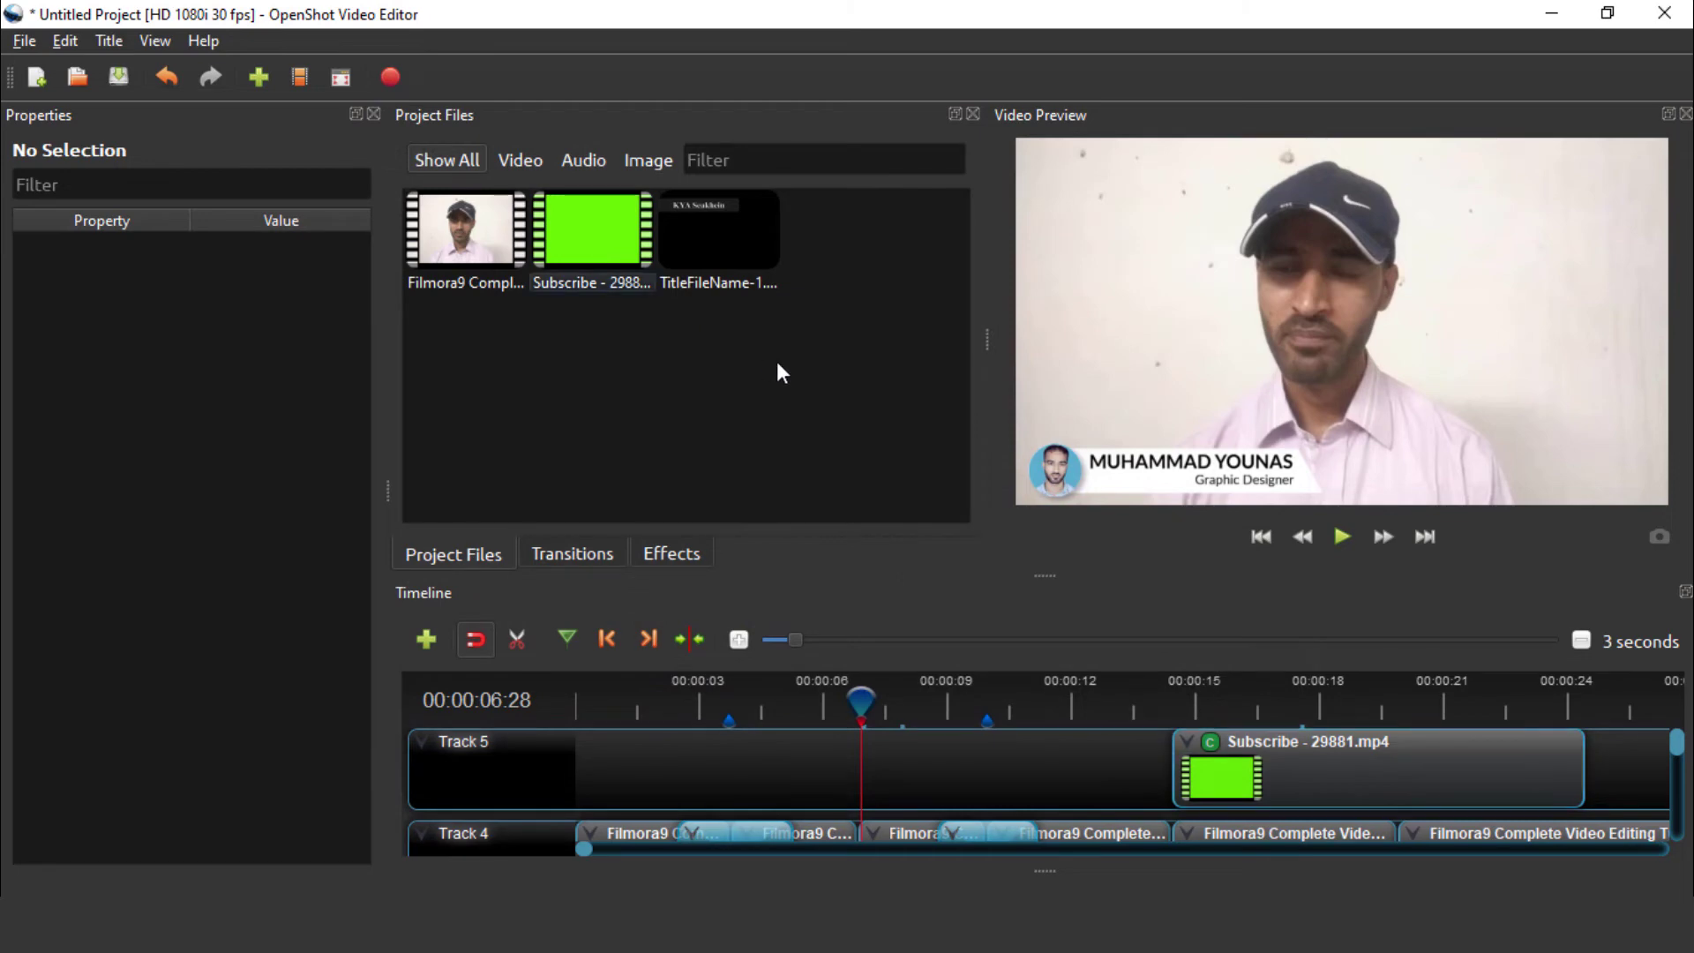
# Place TitleFileName-1 on Track 5 just ahead of the Subscribe clip
pyautogui.click(723, 225)
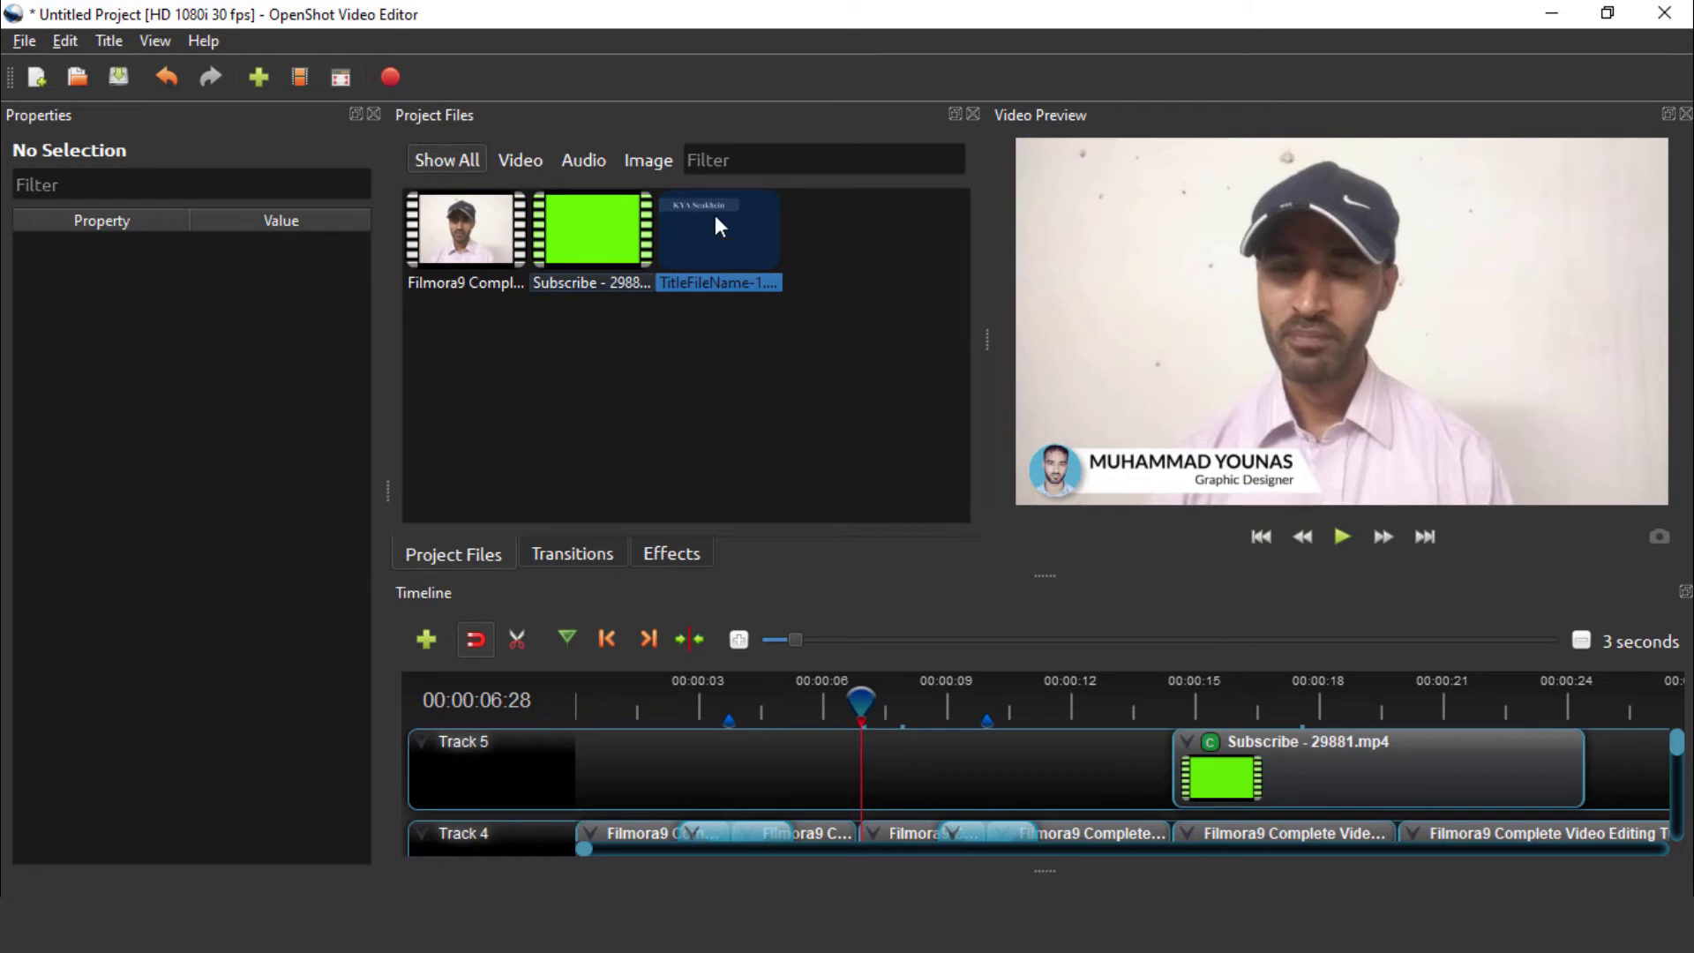
pyautogui.moveTo(743, 213); pyautogui.dragTo(808, 703)
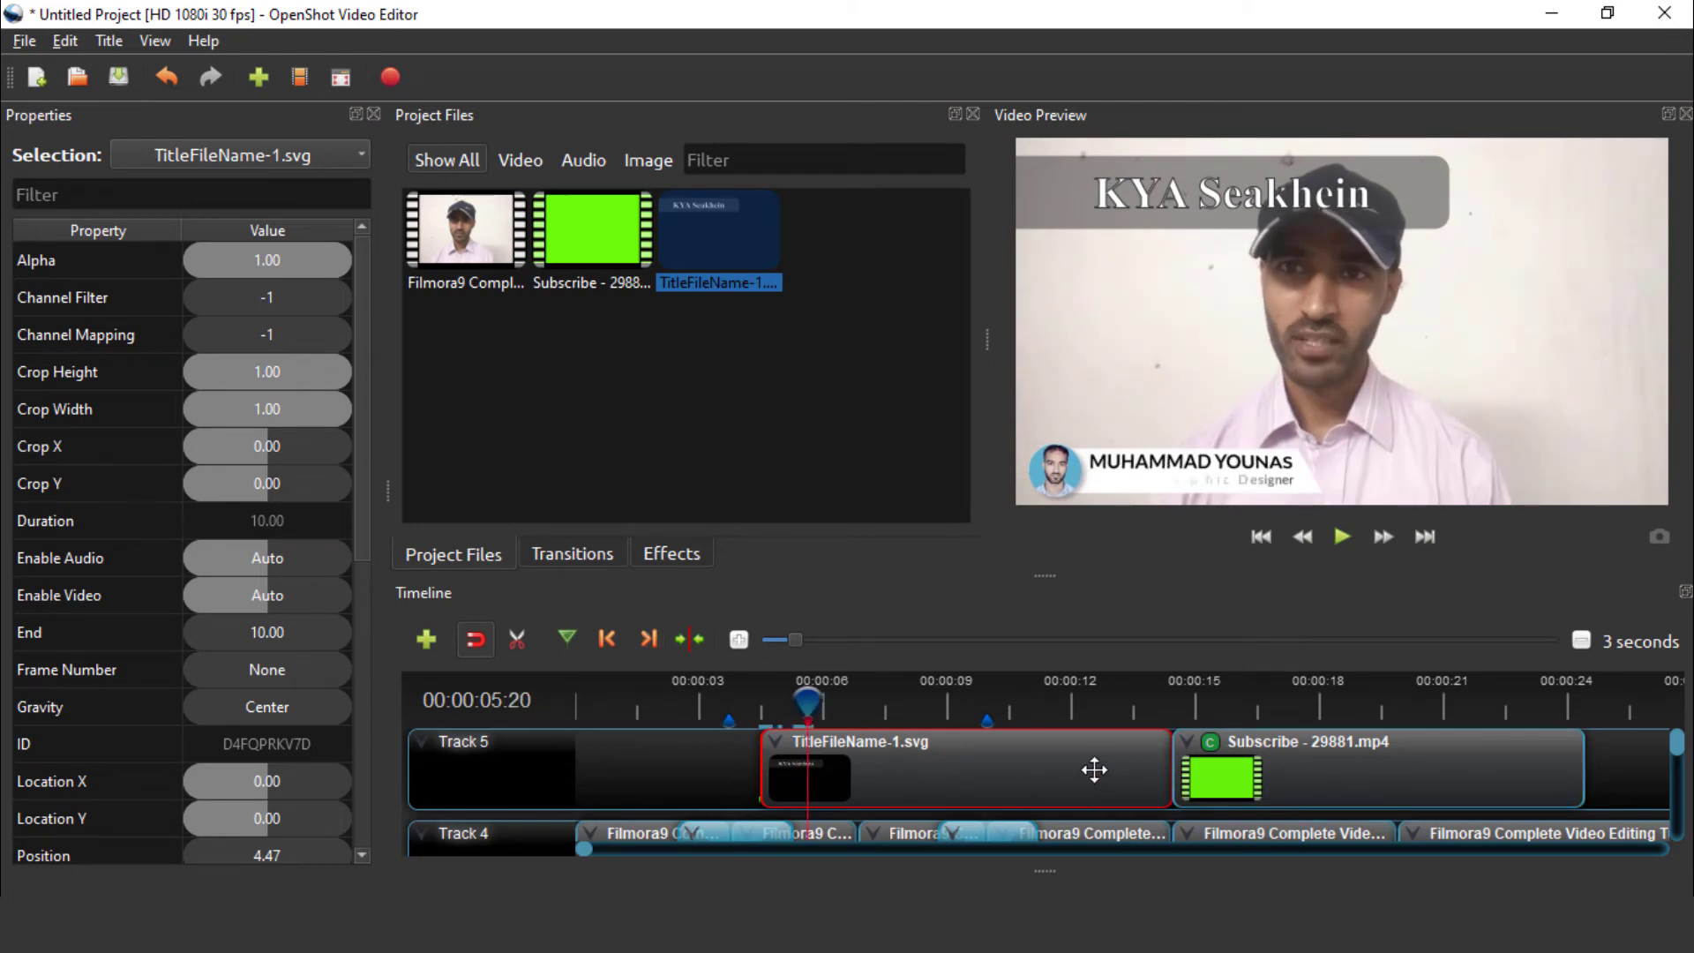
# Transform the title clip to a small size in the top-left corner (Location X -0.35, Y -0.32)
pyautogui.rightClick(1027, 782)
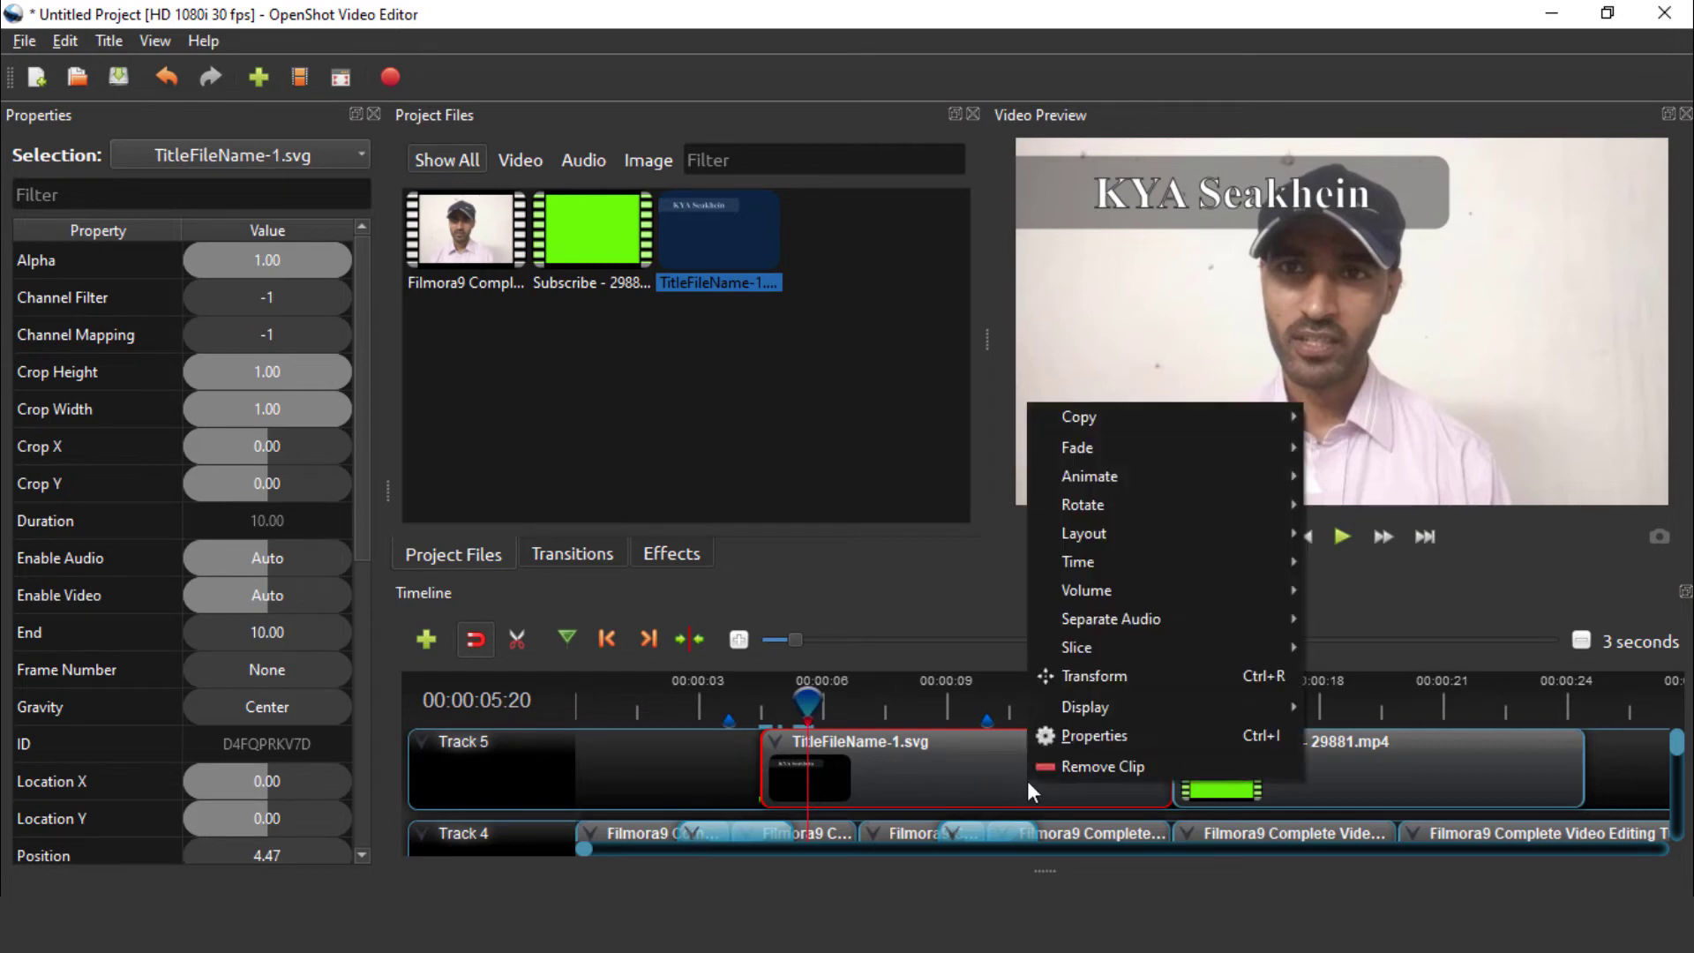
pyautogui.click(1110, 675)
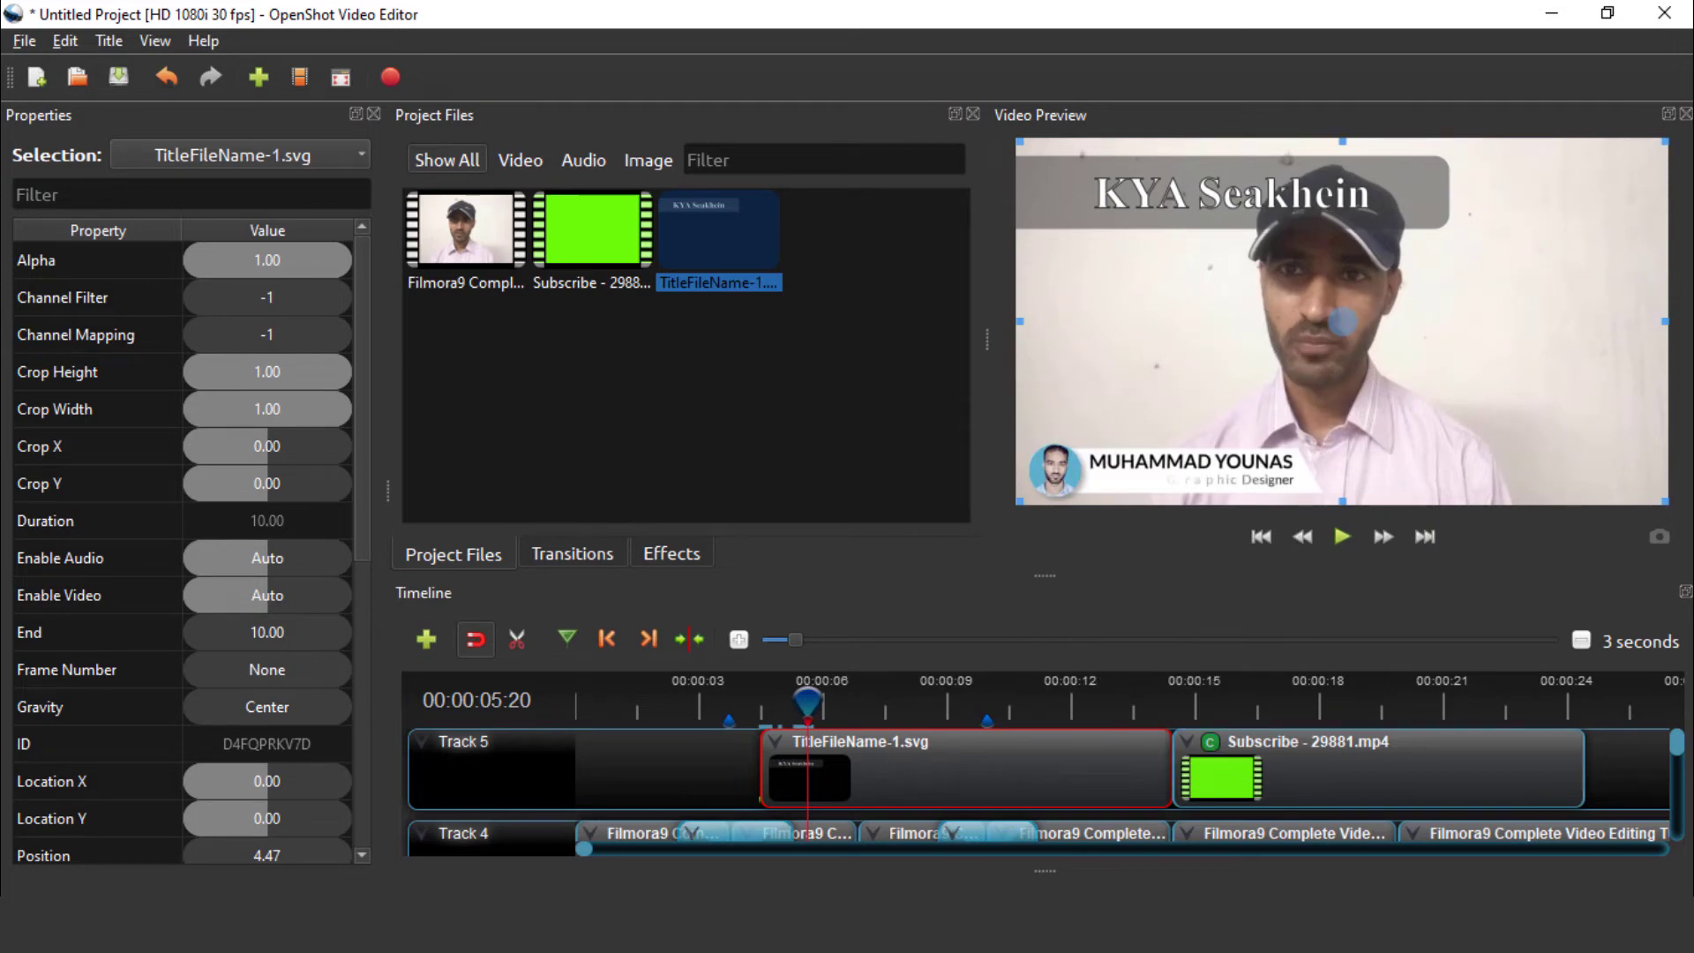
pyautogui.moveTo(1526, 384); pyautogui.dragTo(1445, 377)
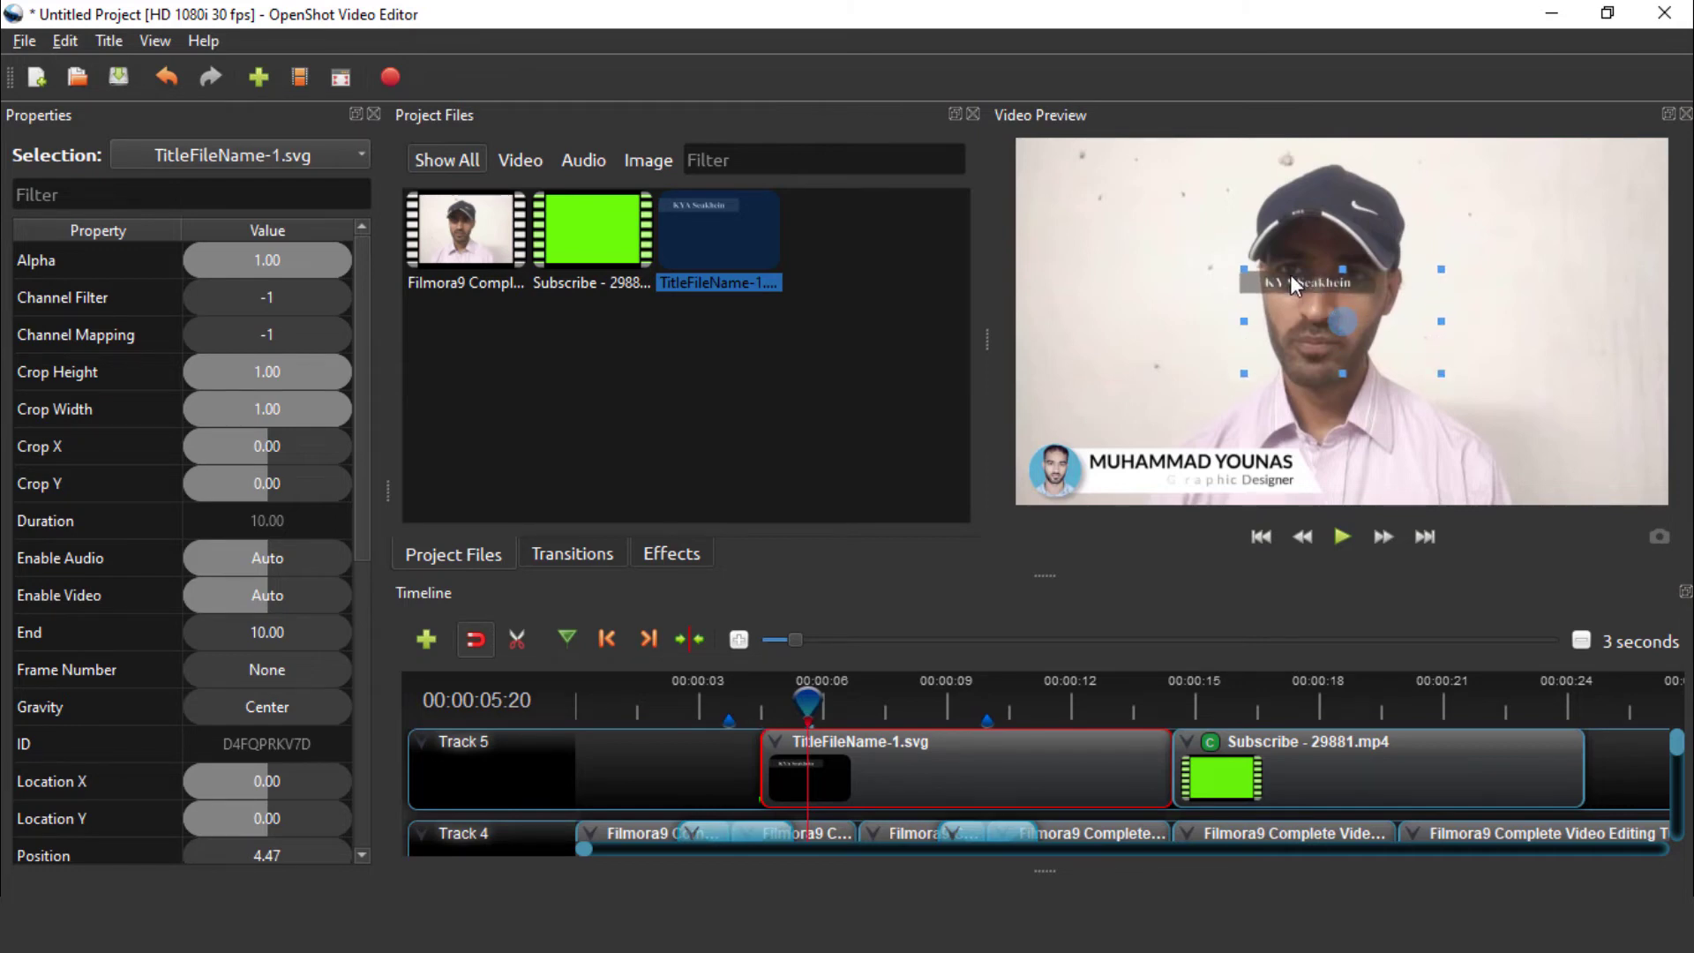
pyautogui.moveTo(1300, 286); pyautogui.dragTo(1102, 202)
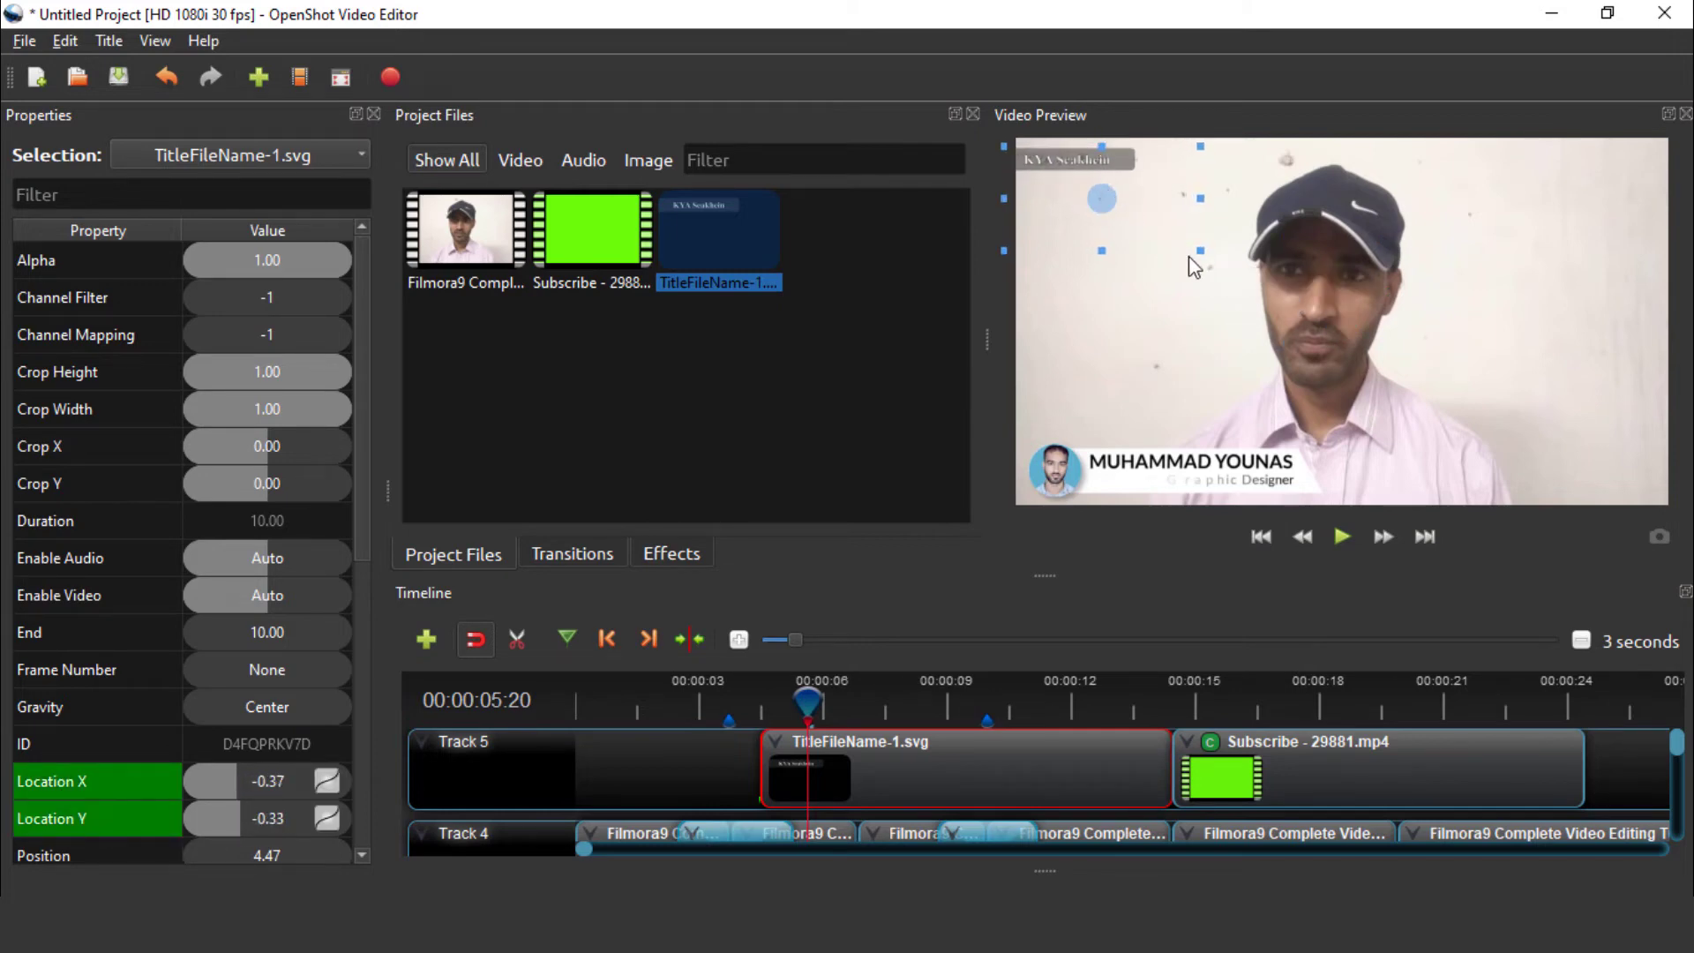
pyautogui.moveTo(1203, 250); pyautogui.dragTo(1232, 262)
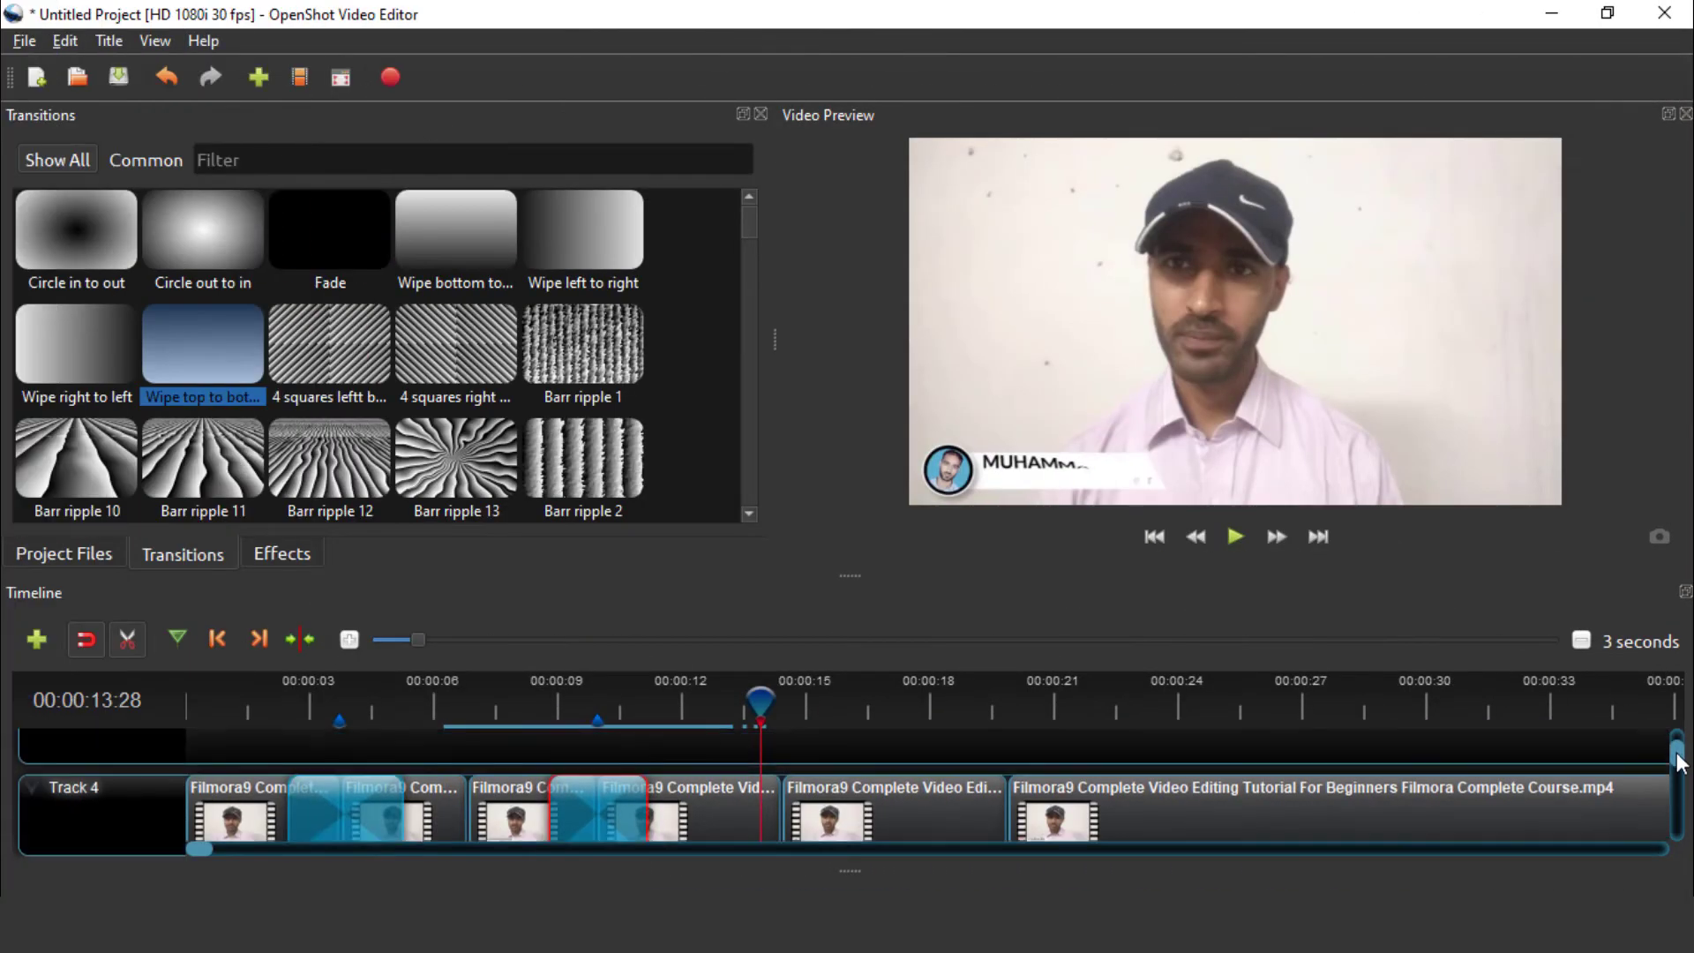
pyautogui.moveTo(1679, 769); pyautogui.dragTo(1681, 747)
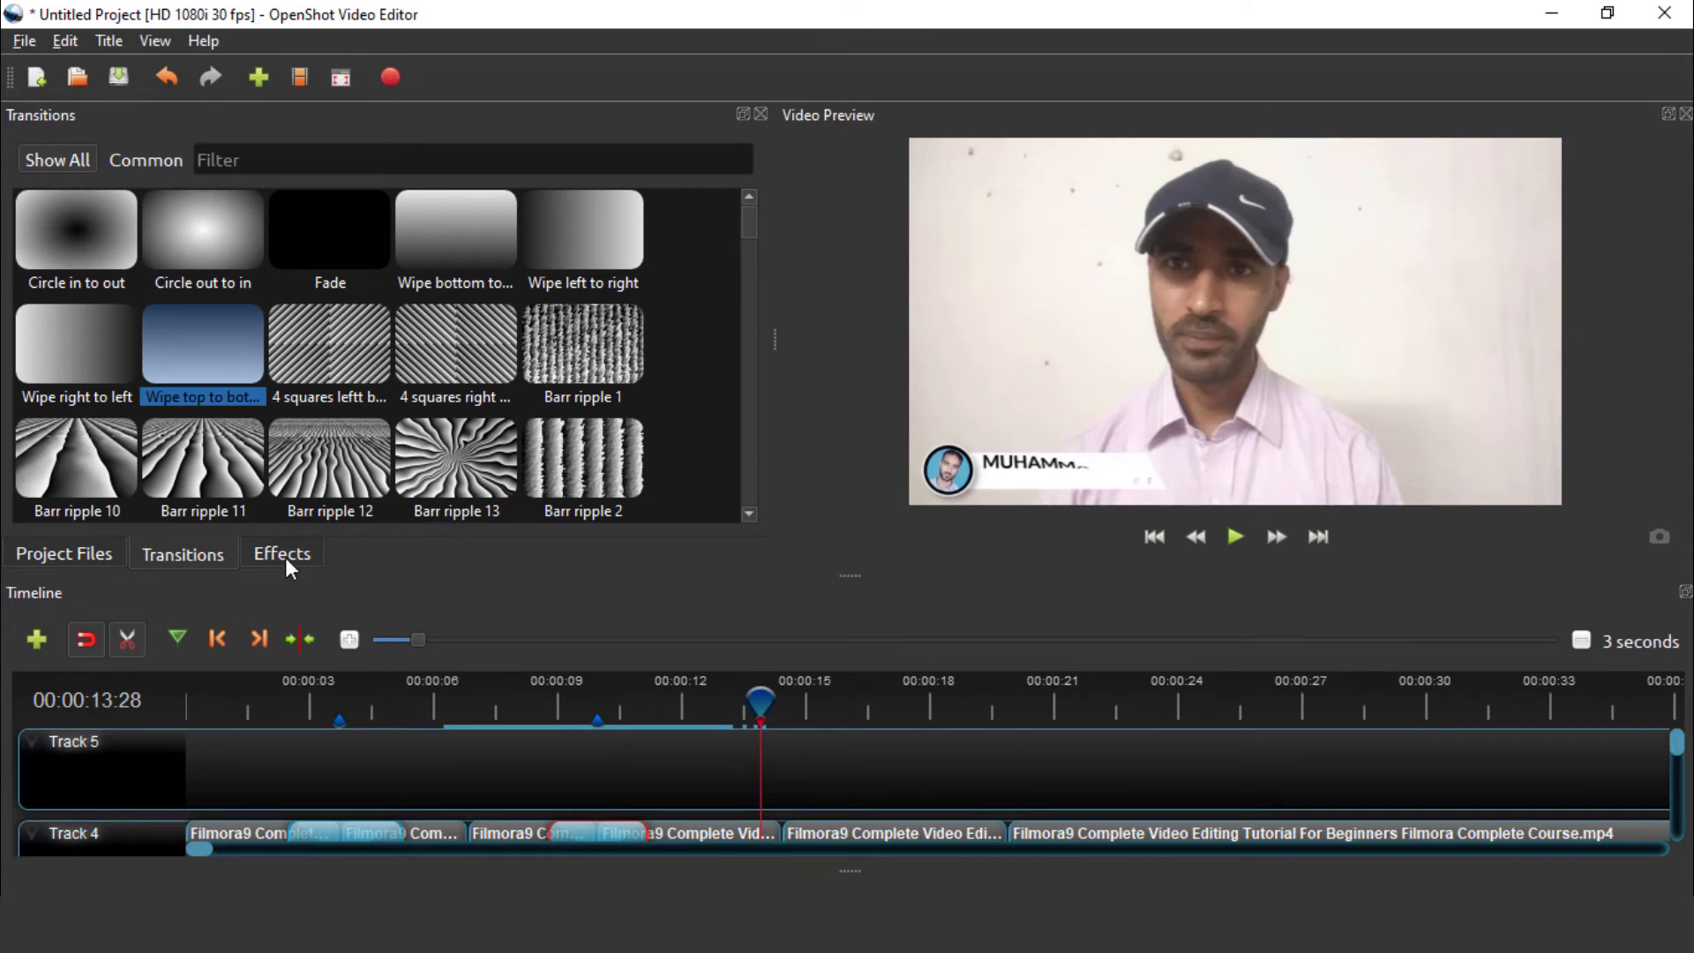
pyautogui.click(284, 556)
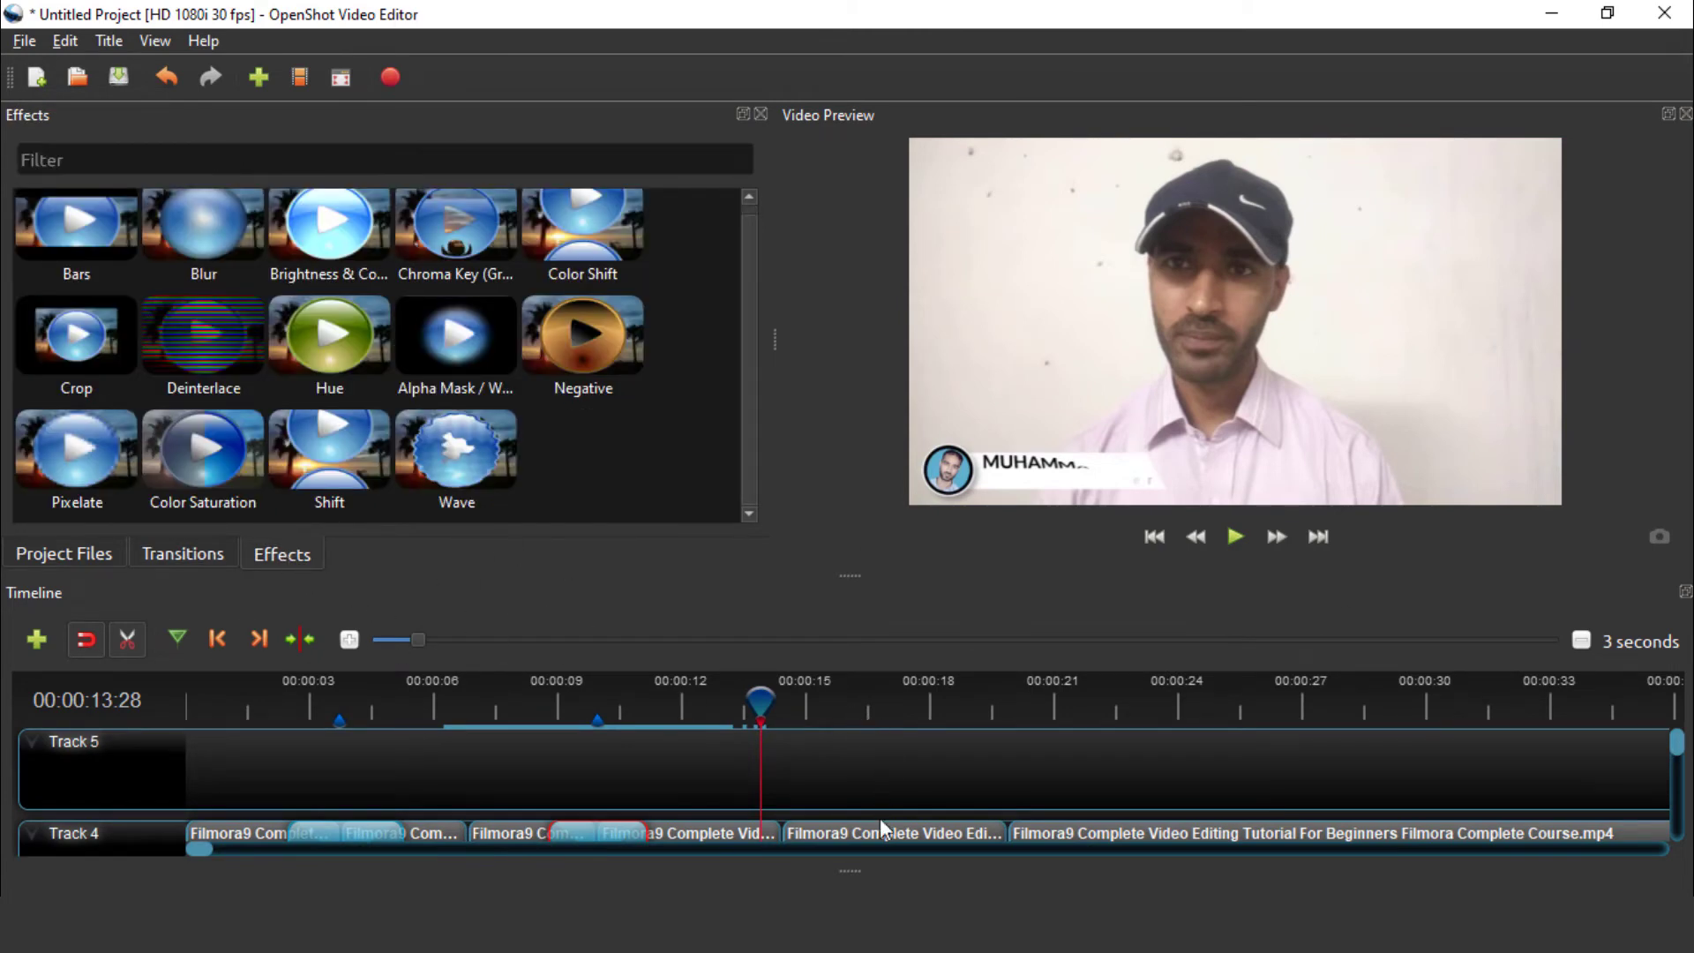
pyautogui.click(910, 705)
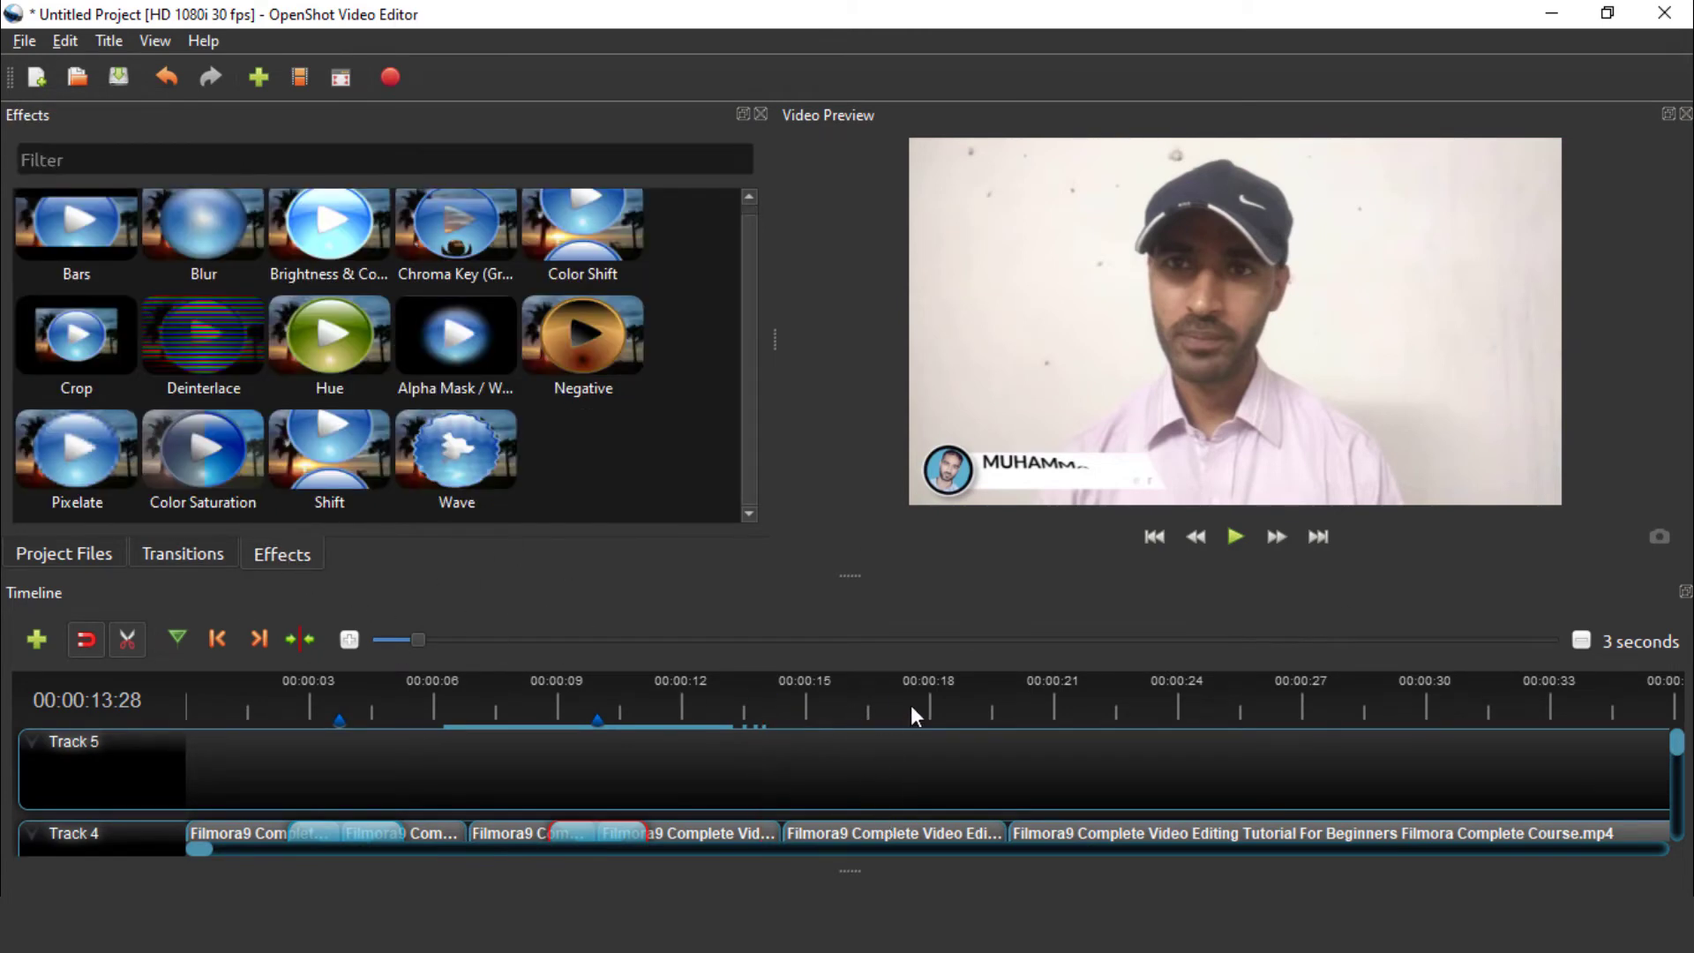
pyautogui.click(136, 627)
pyautogui.click(942, 833)
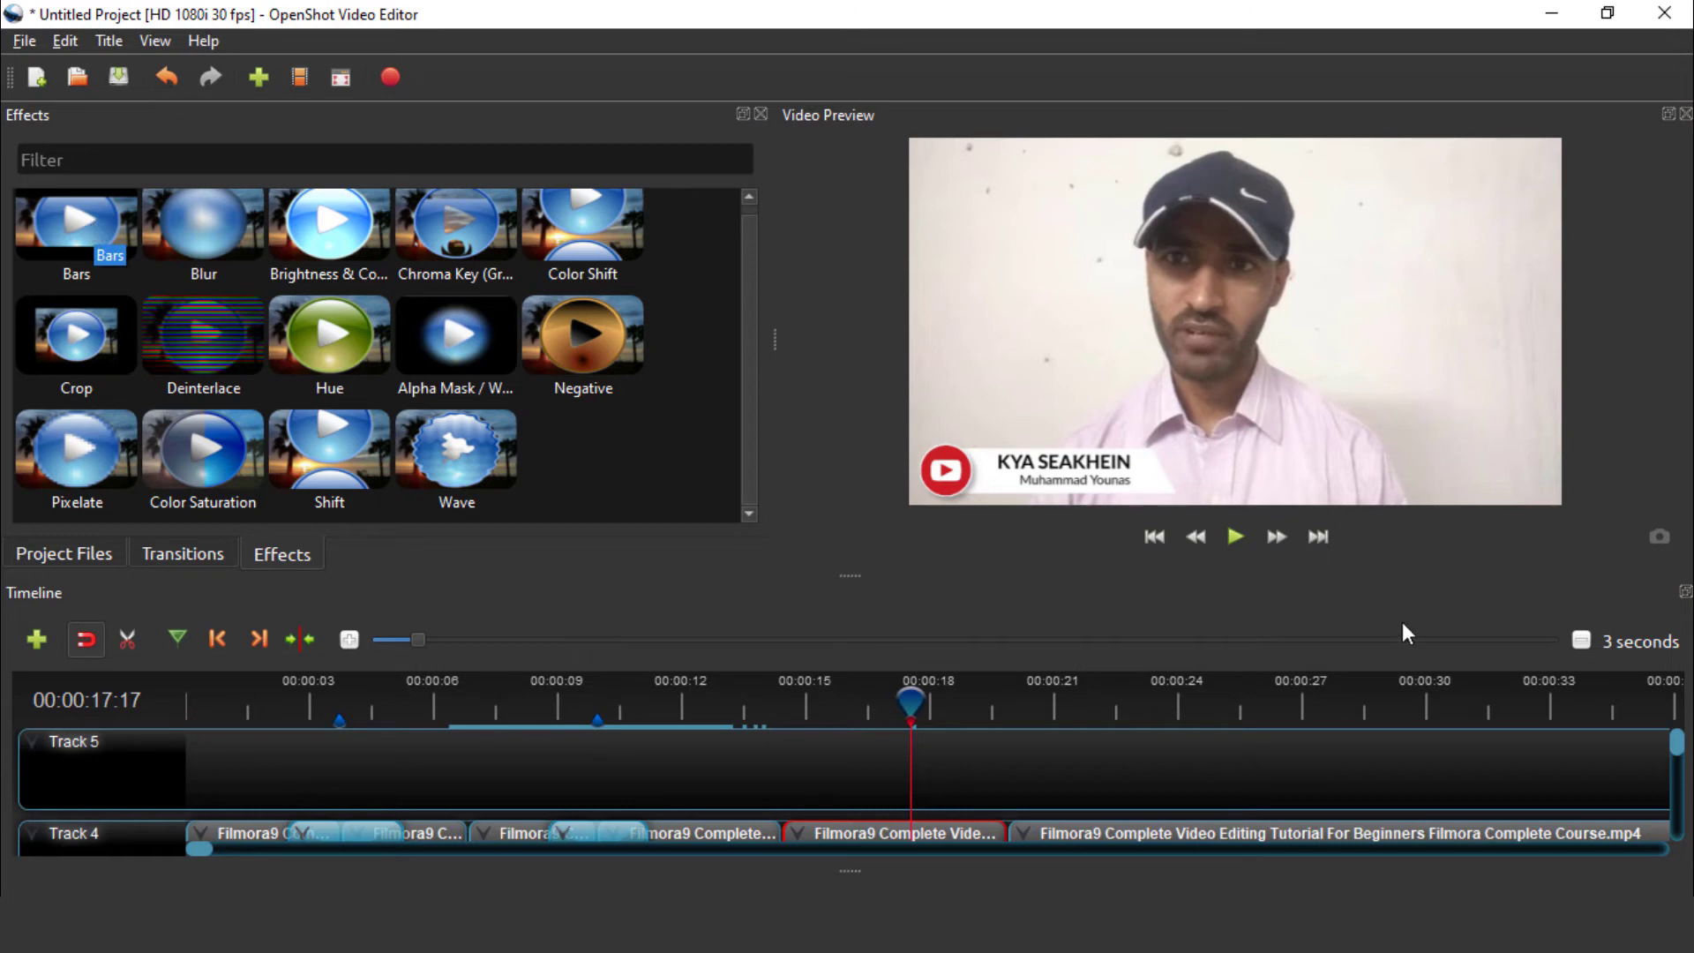
pyautogui.scroll(-1, 1225, 750)
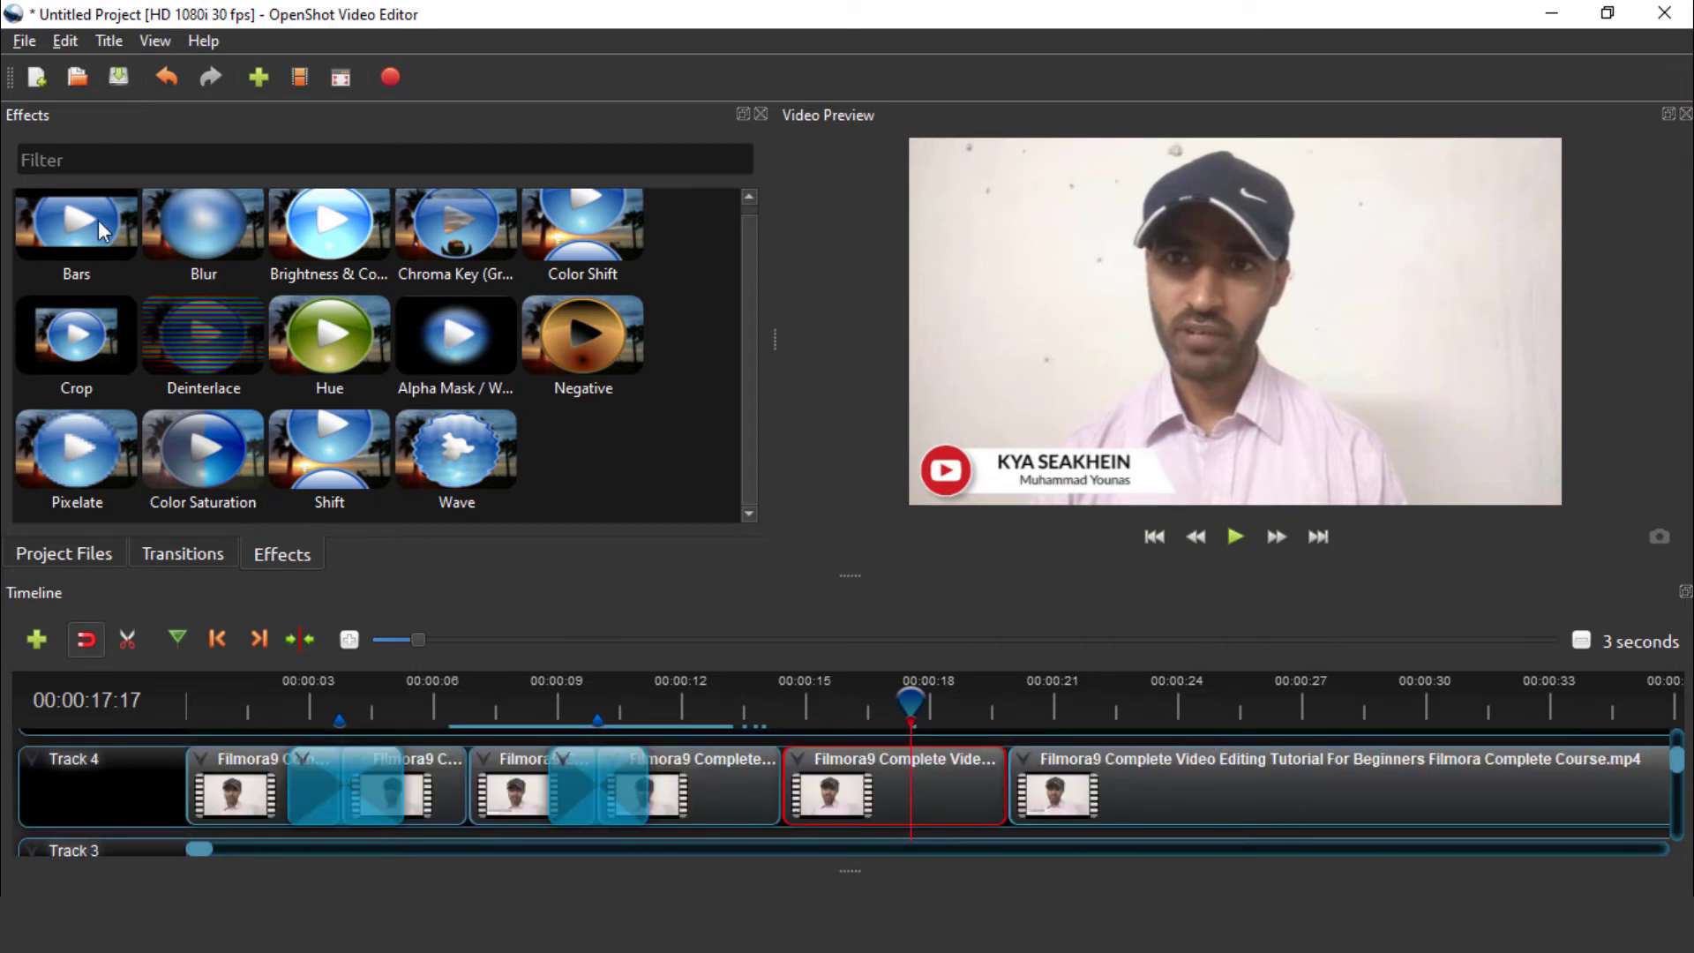
pyautogui.moveTo(86, 214); pyautogui.dragTo(861, 788)
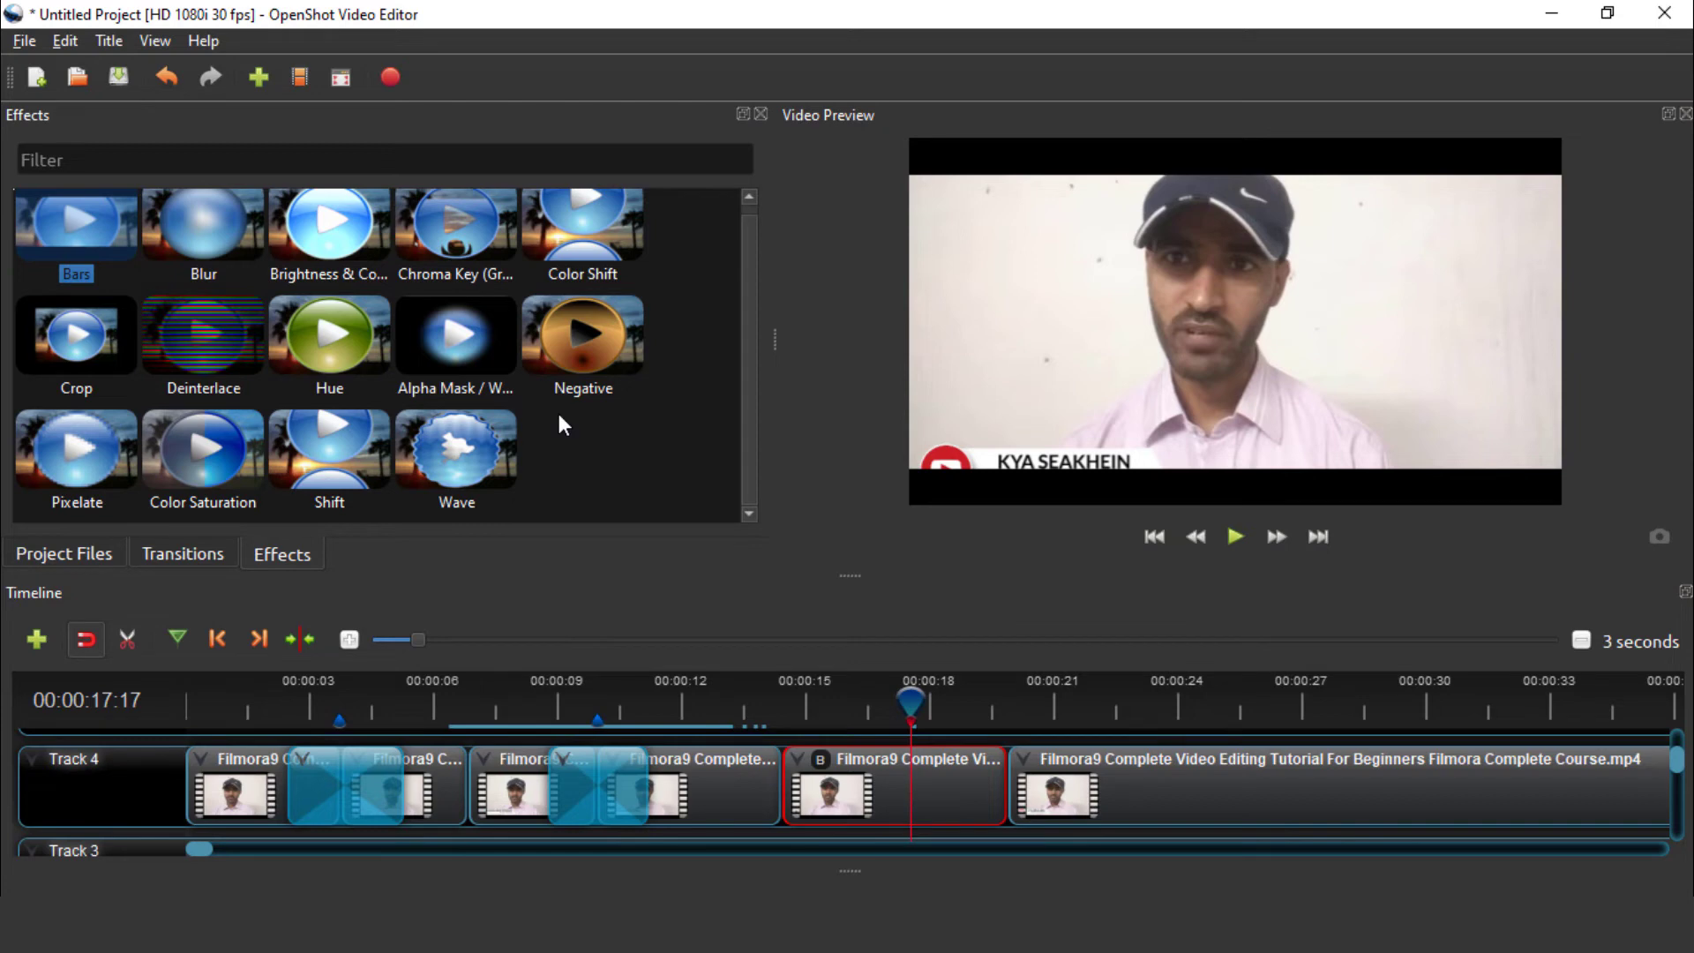
pyautogui.hotkey('ctrl', 'z')
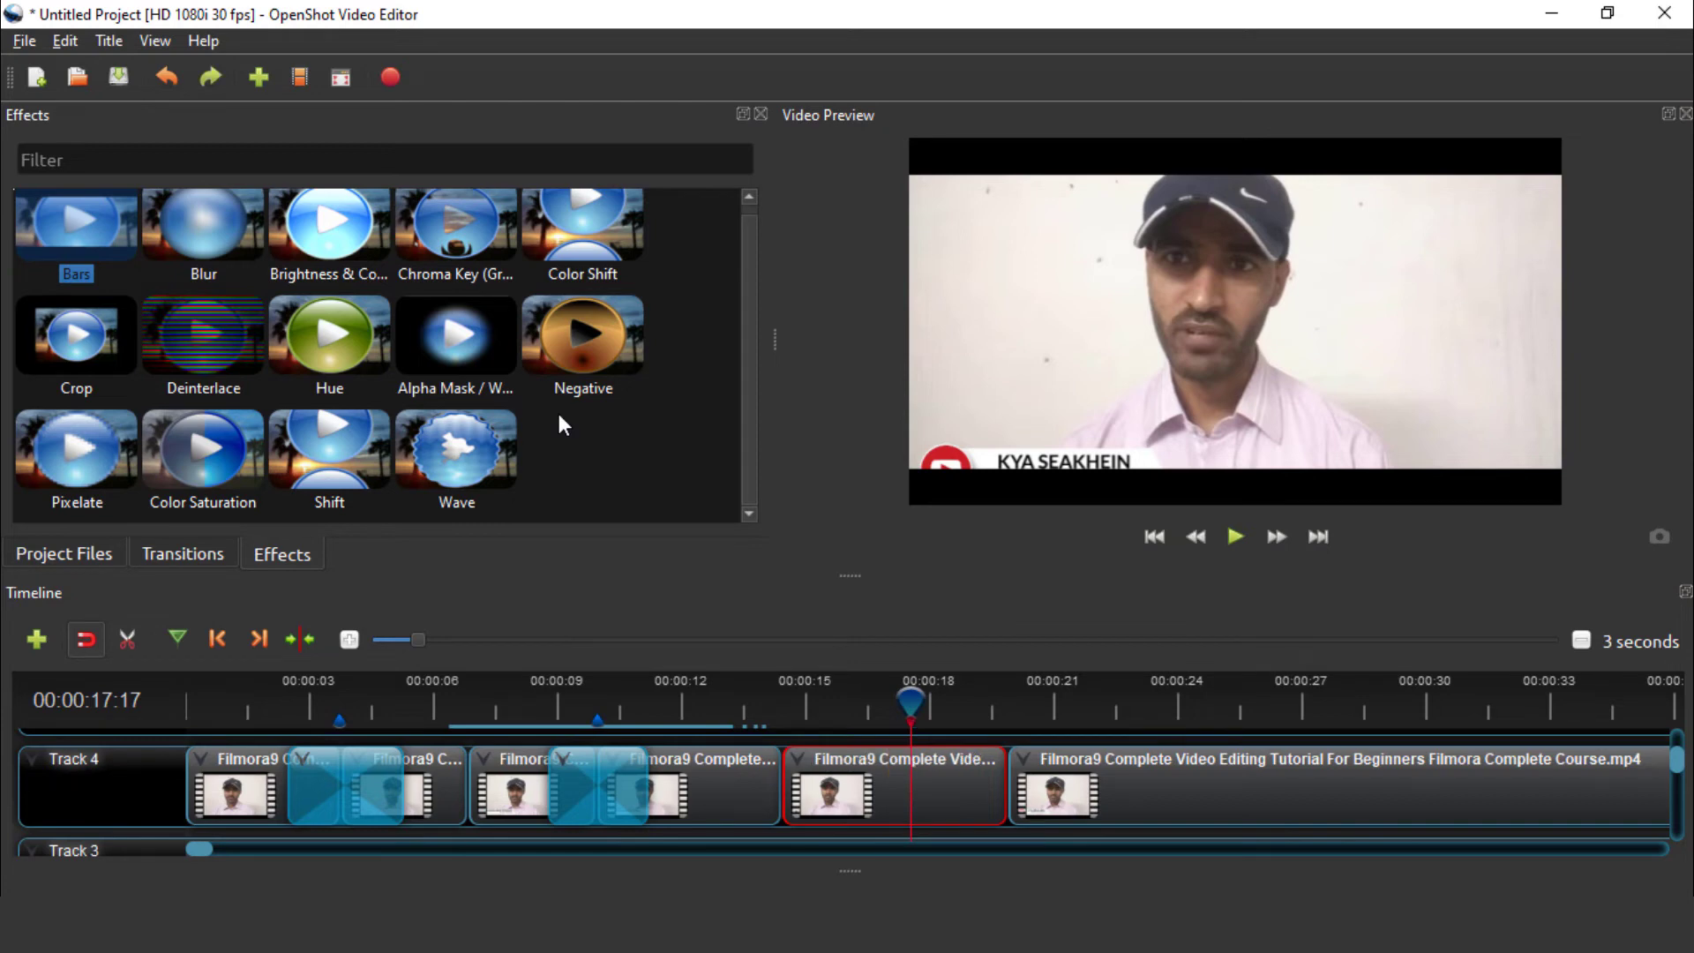
pyautogui.moveTo(205, 219); pyautogui.dragTo(875, 787)
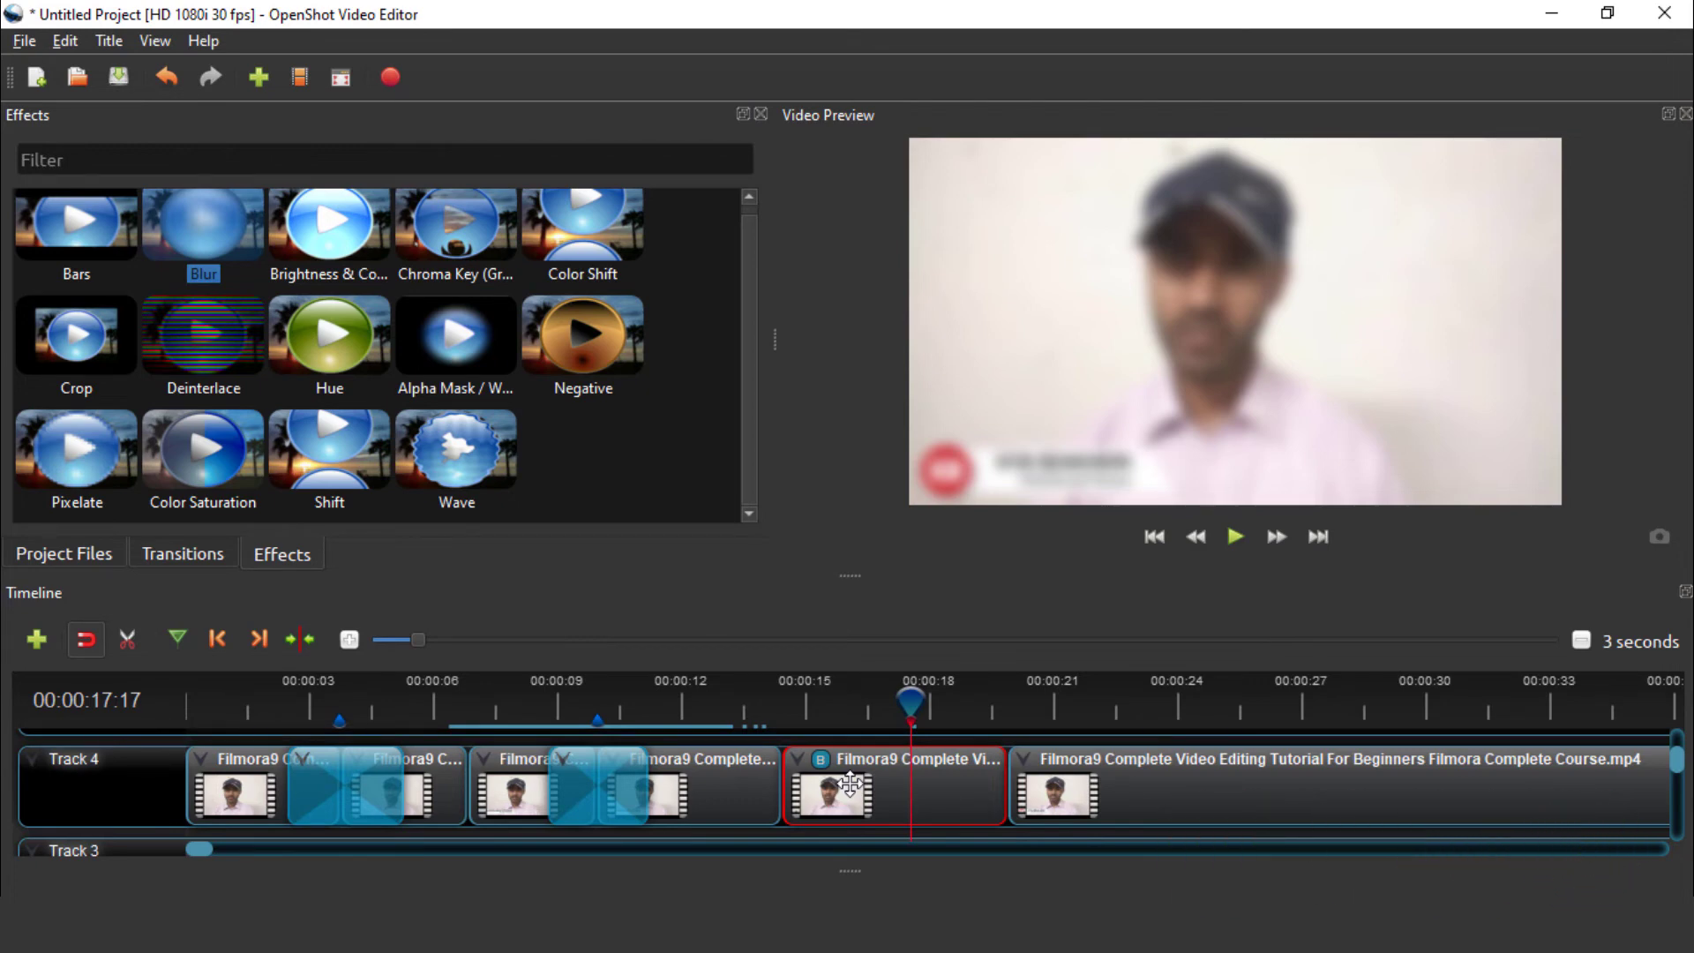
pyautogui.hotkey('ctrl', 'z')
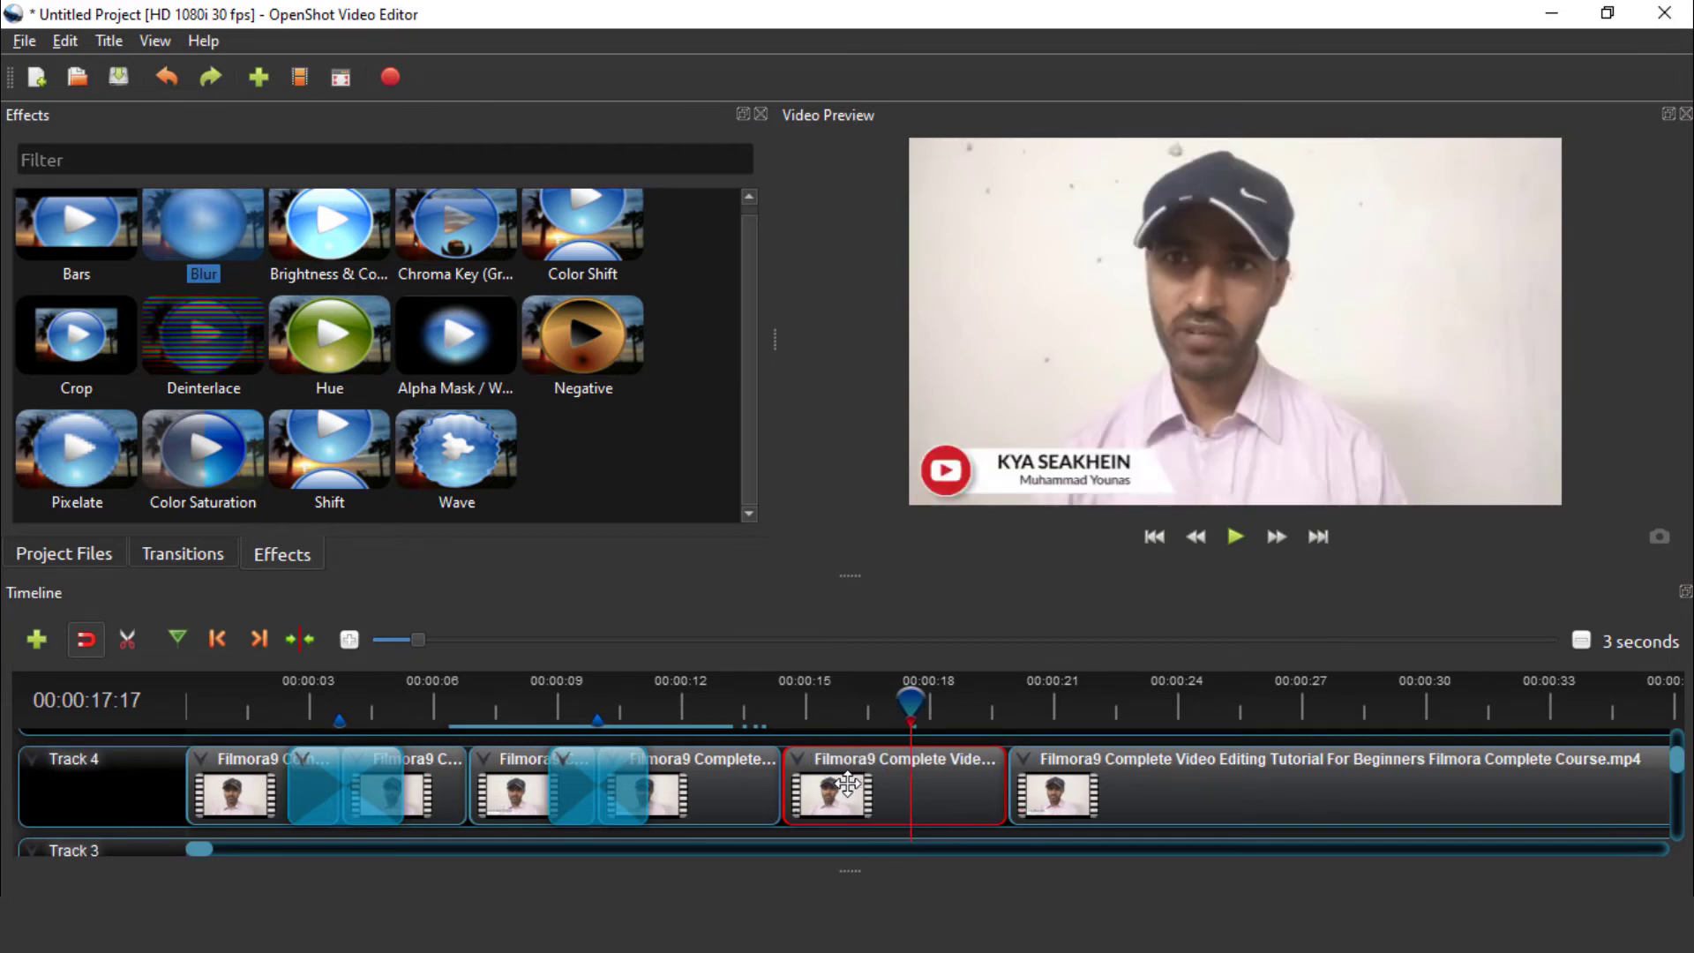
pyautogui.moveTo(348, 237); pyautogui.dragTo(870, 784)
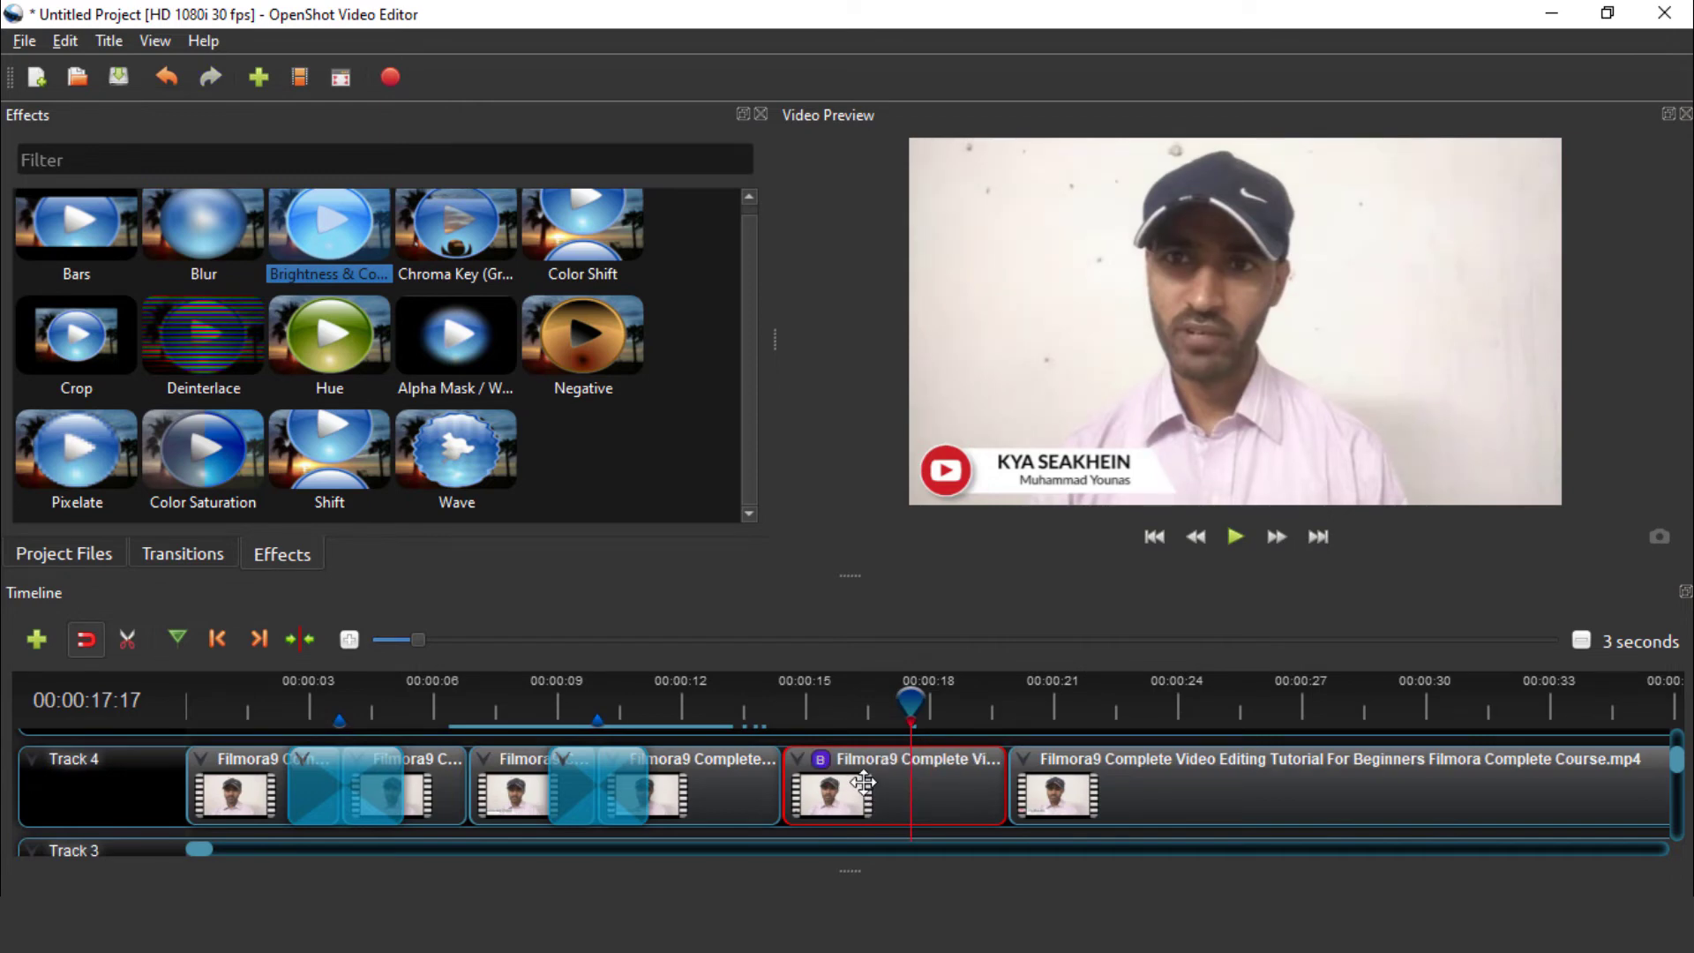
pyautogui.hotkey('ctrl', 'z')
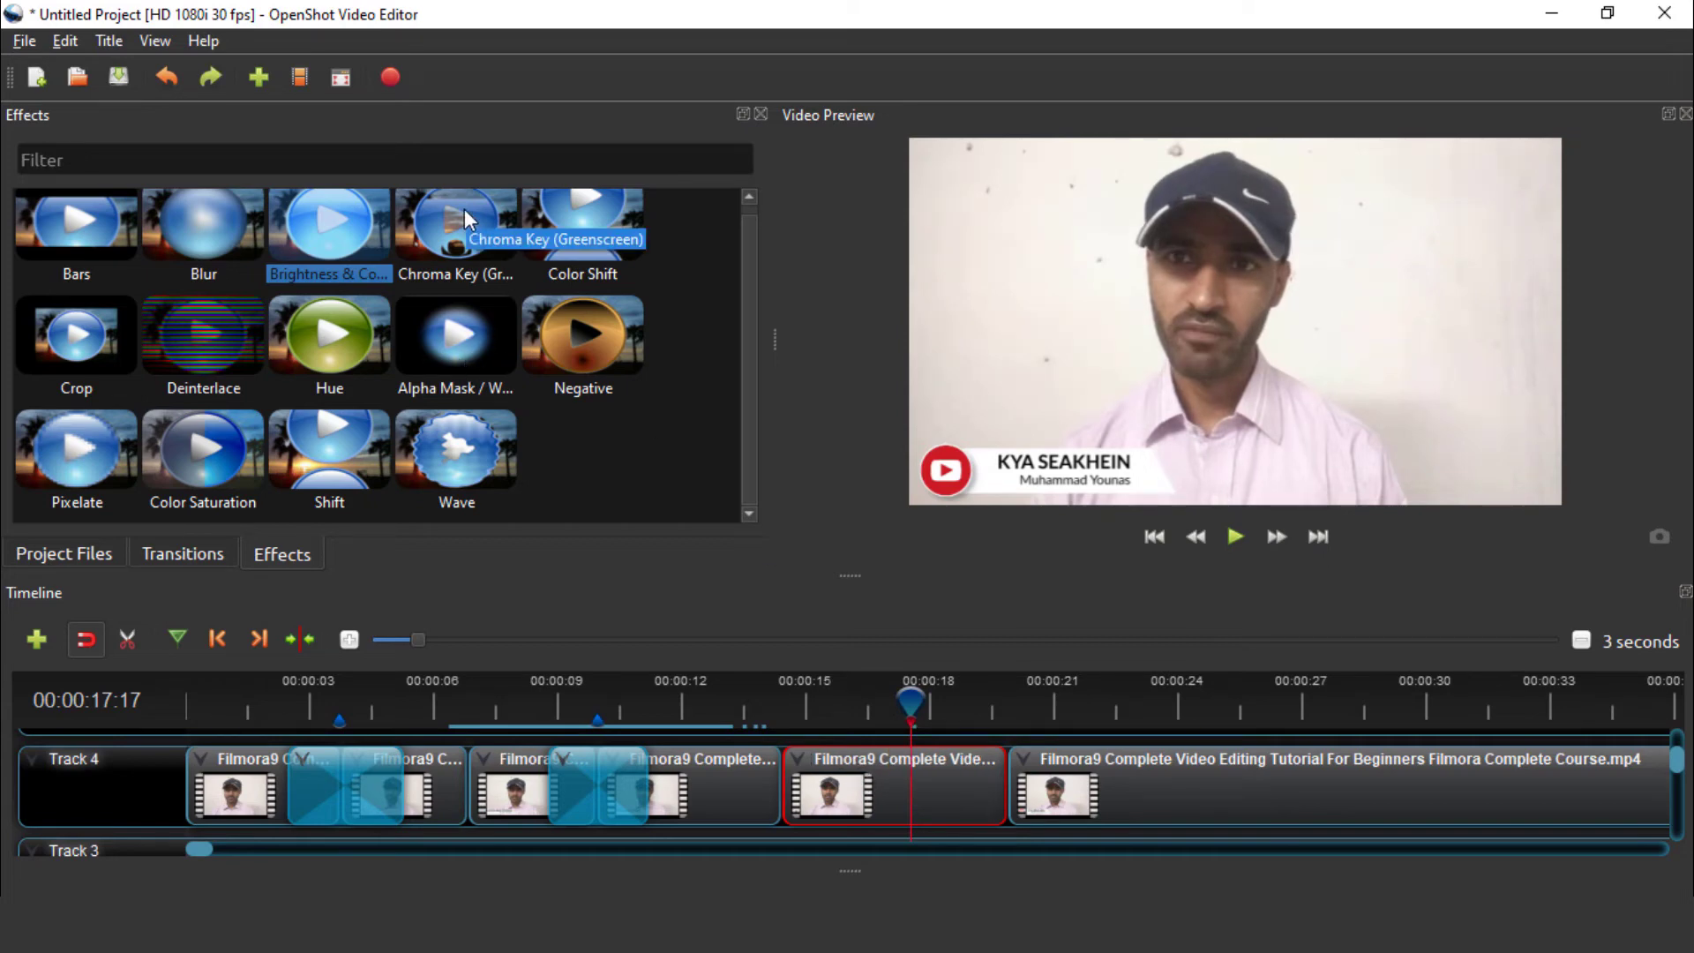
# Place the green-screen Subscribe clip from Project Files onto Track 5 above Track 4
pyautogui.scroll(1, 746, 450)
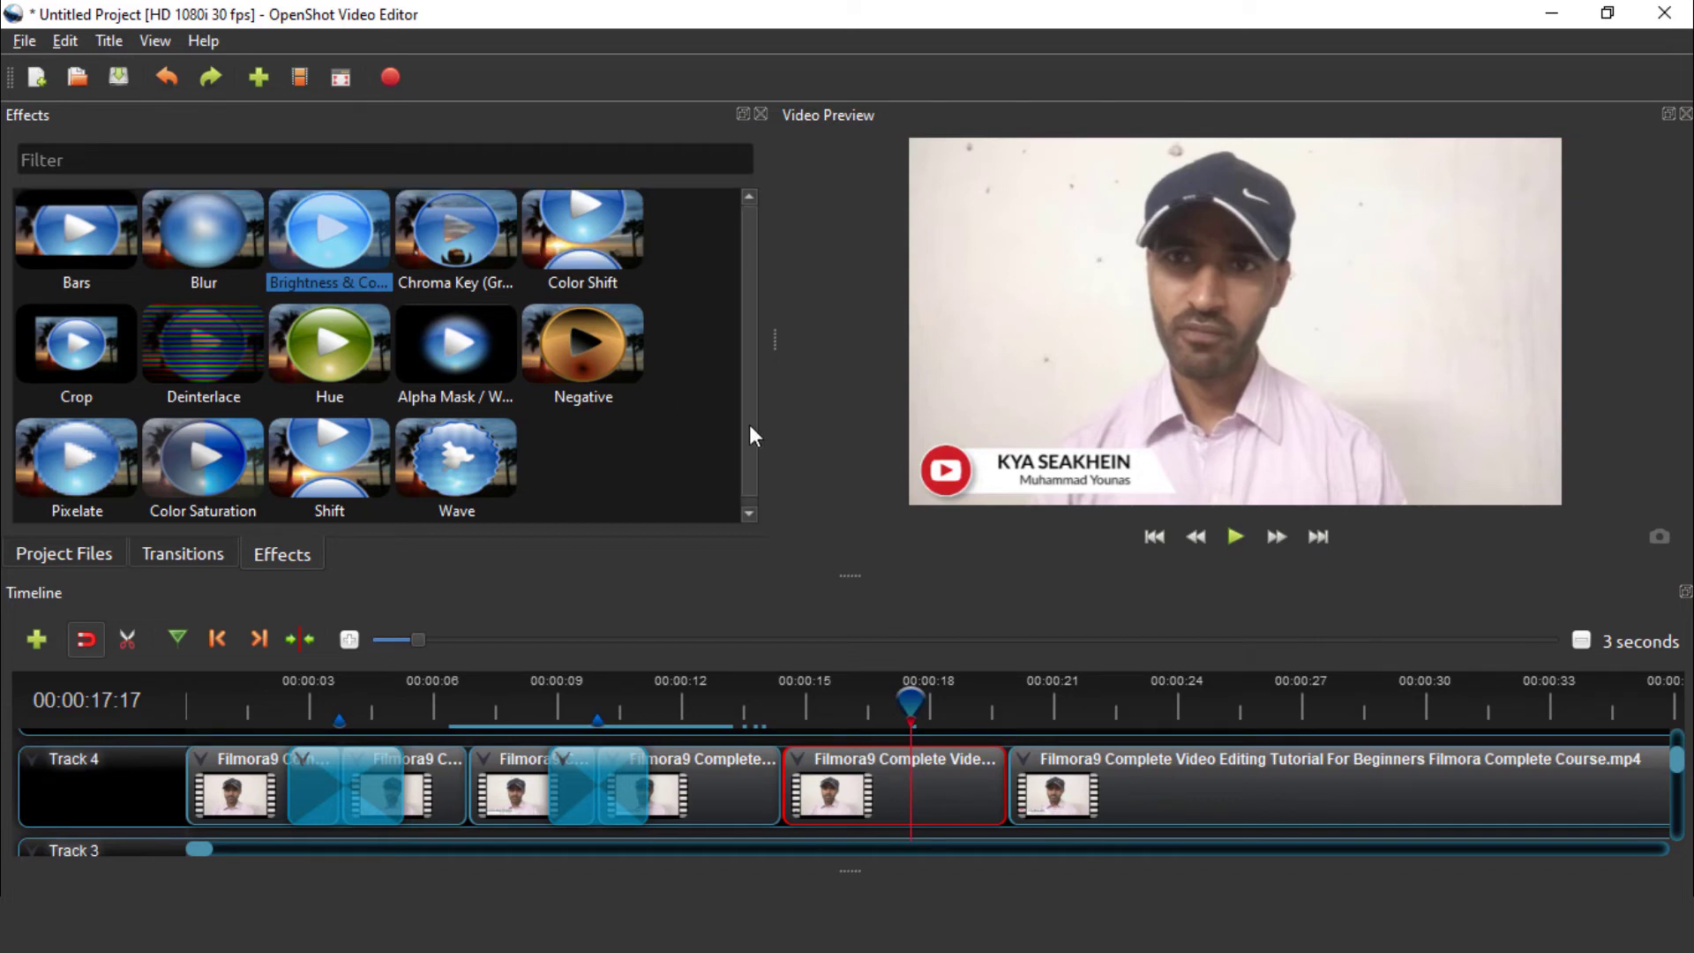
pyautogui.click(47, 544)
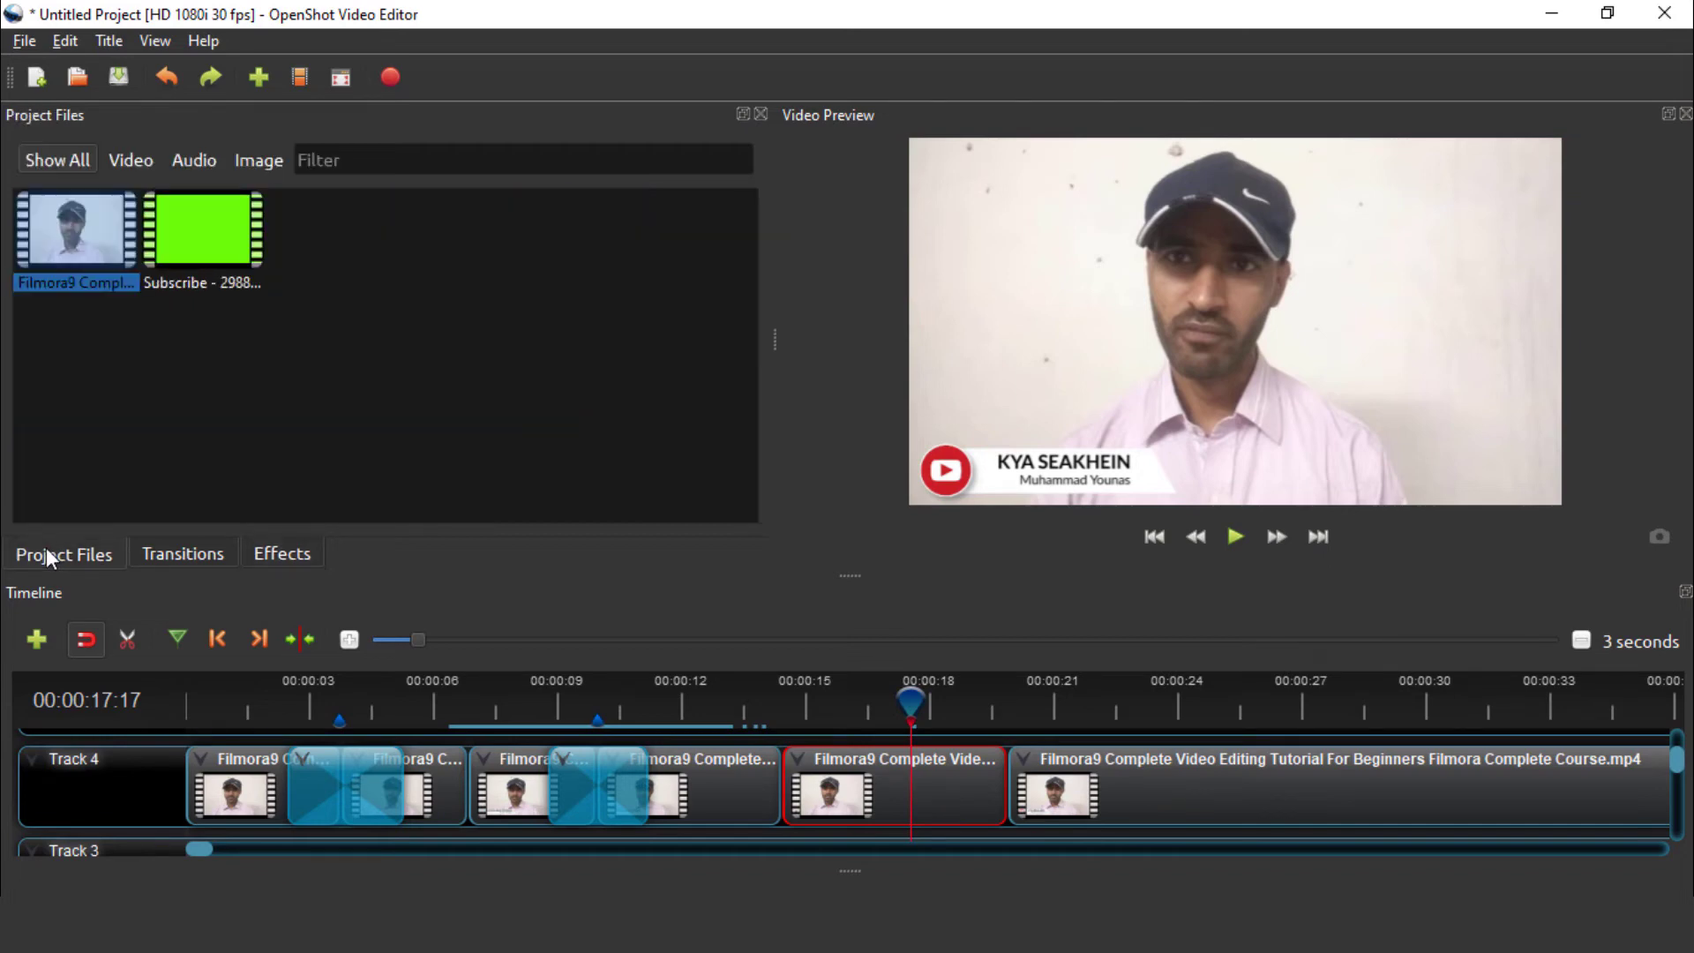
pyautogui.click(376, 372)
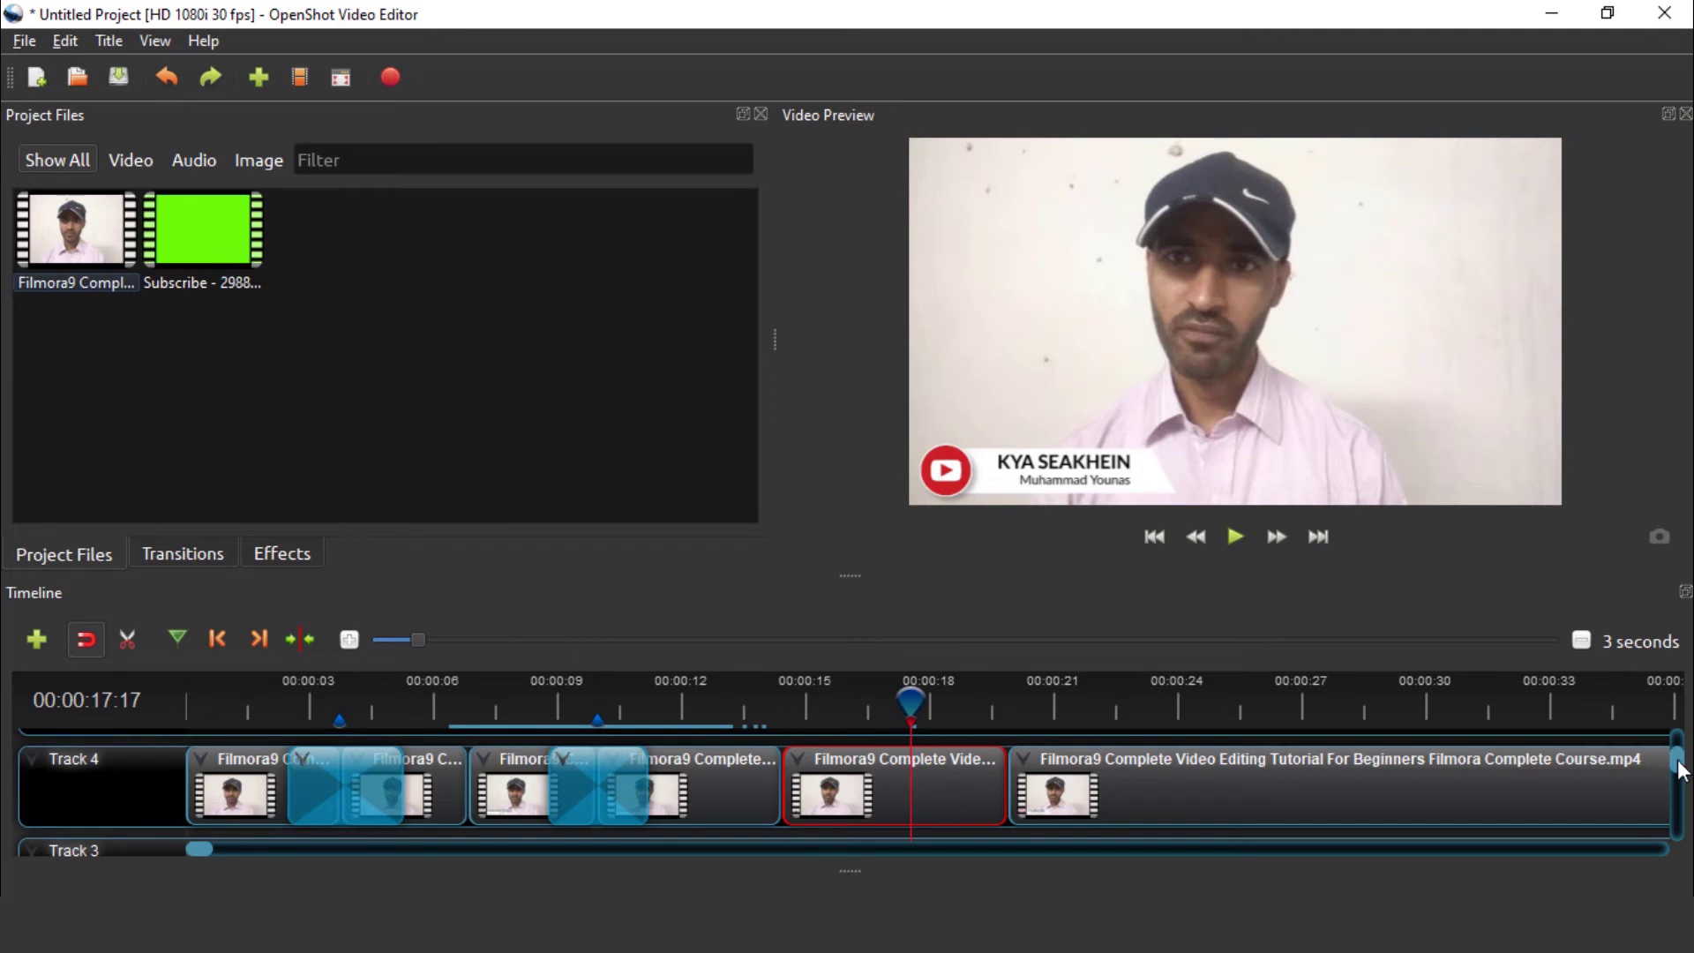
pyautogui.moveTo(1677, 770); pyautogui.dragTo(1679, 748)
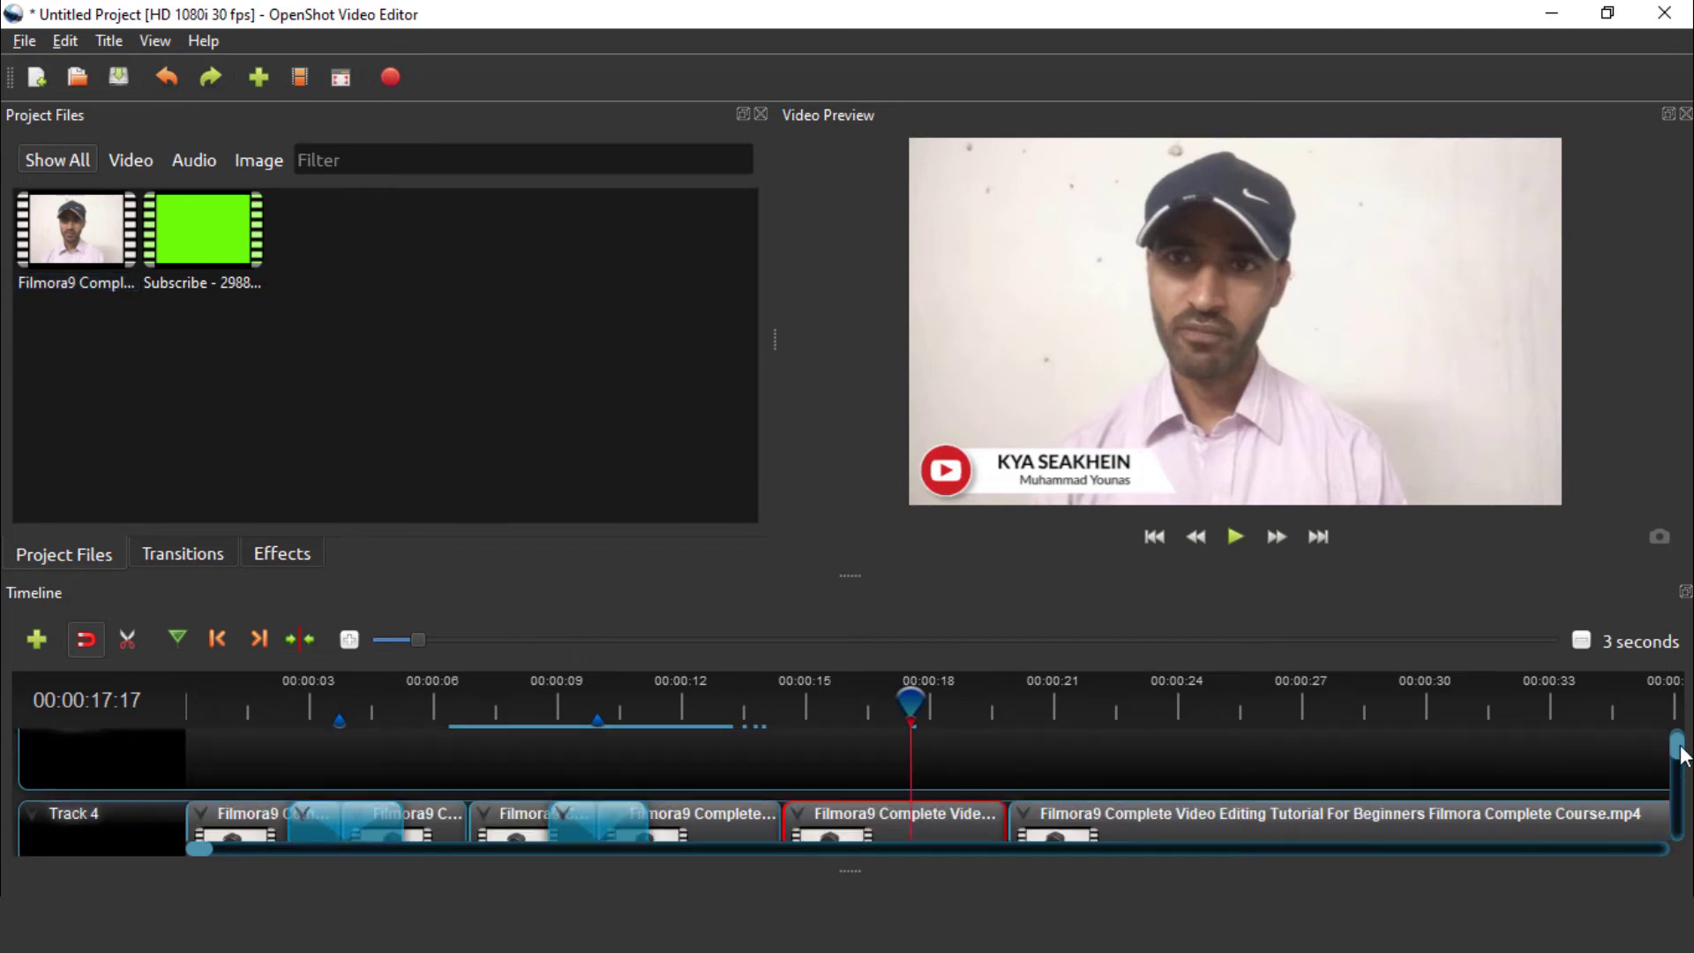
pyautogui.click(222, 235)
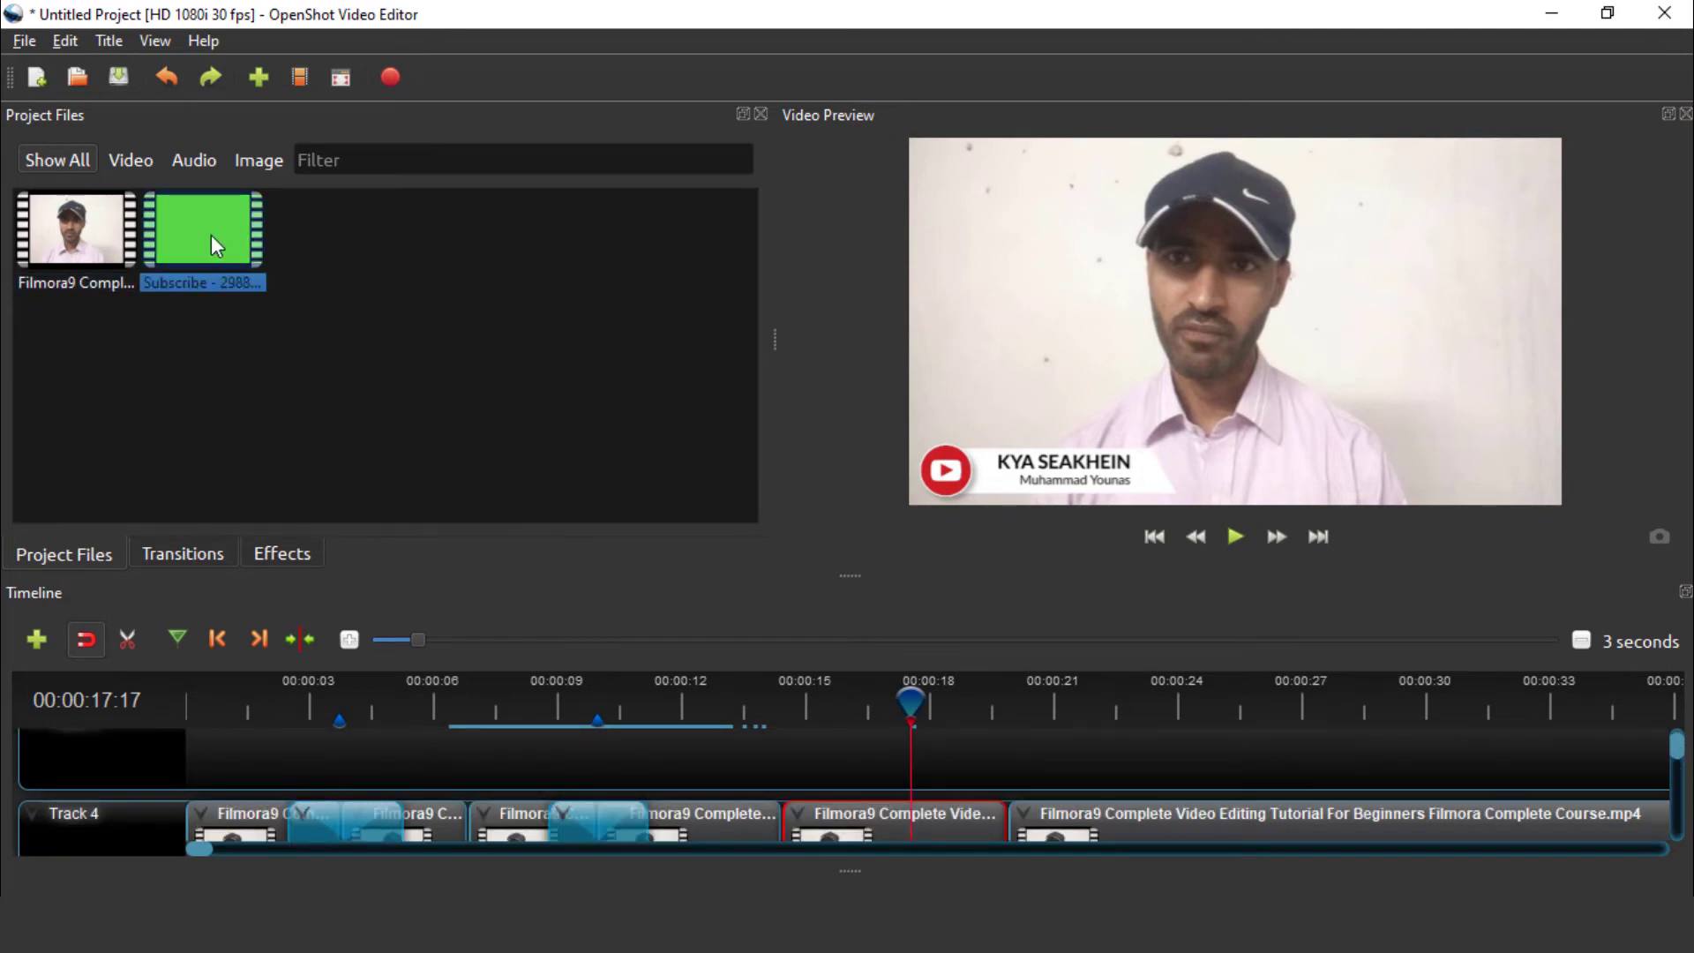
pyautogui.moveTo(202, 233); pyautogui.dragTo(792, 746)
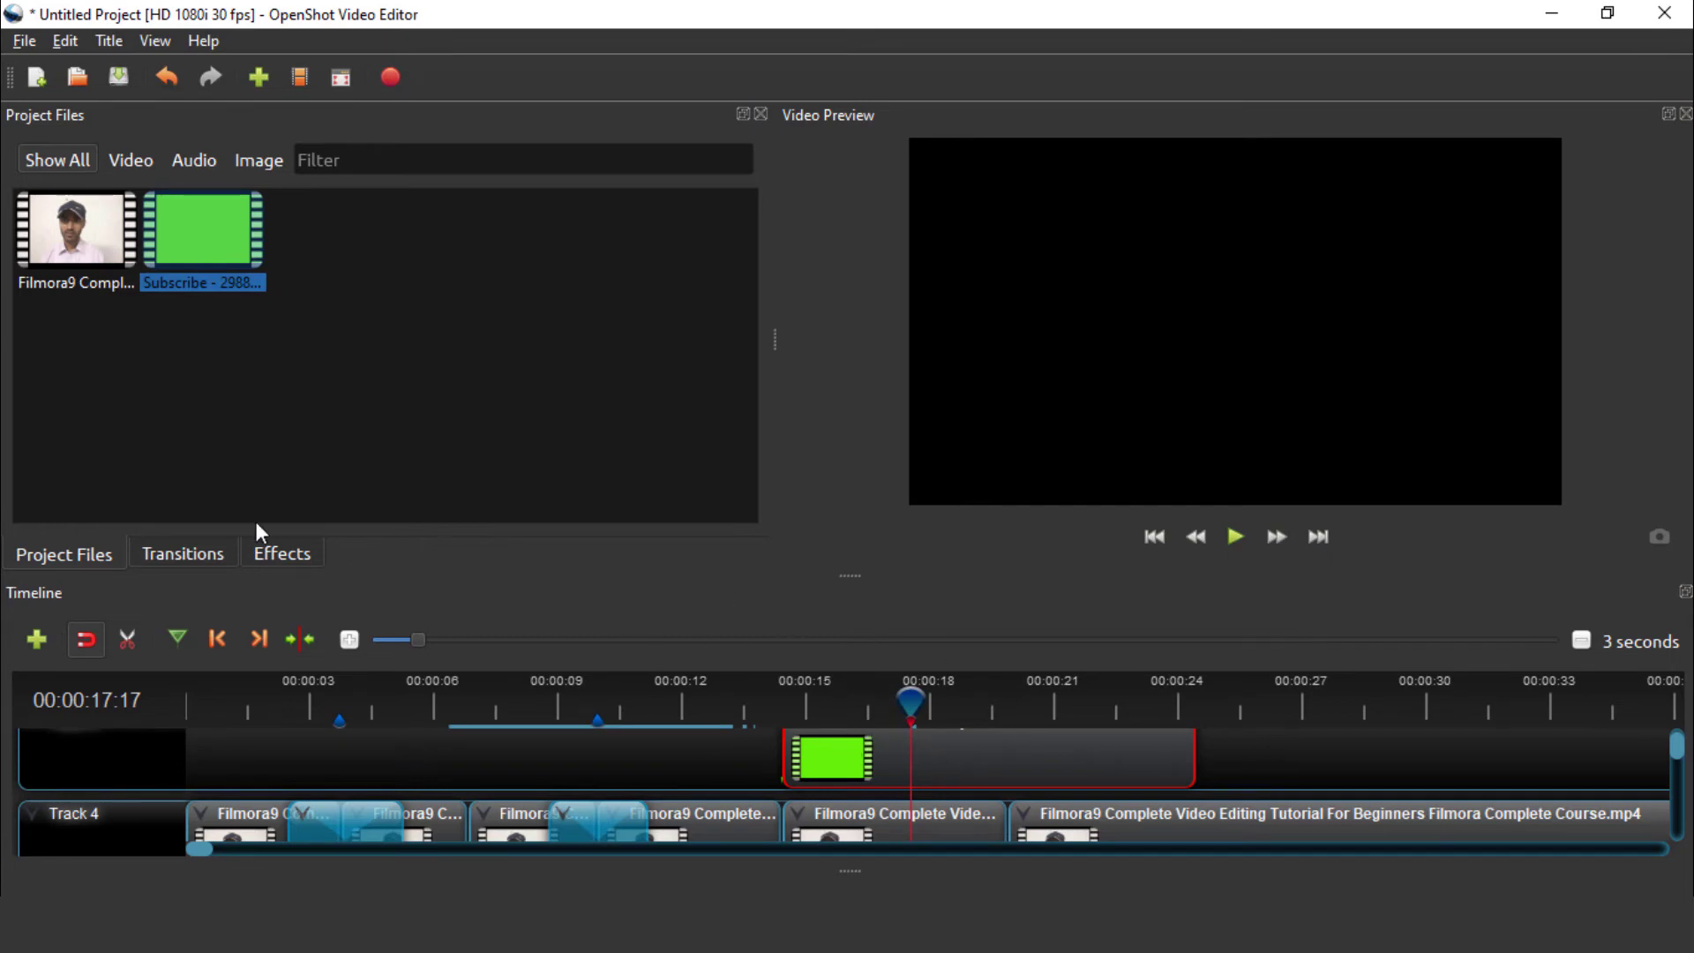
# Apply the Chroma Key (Greenscreen) effect to the Subscribe clip
pyautogui.click(264, 553)
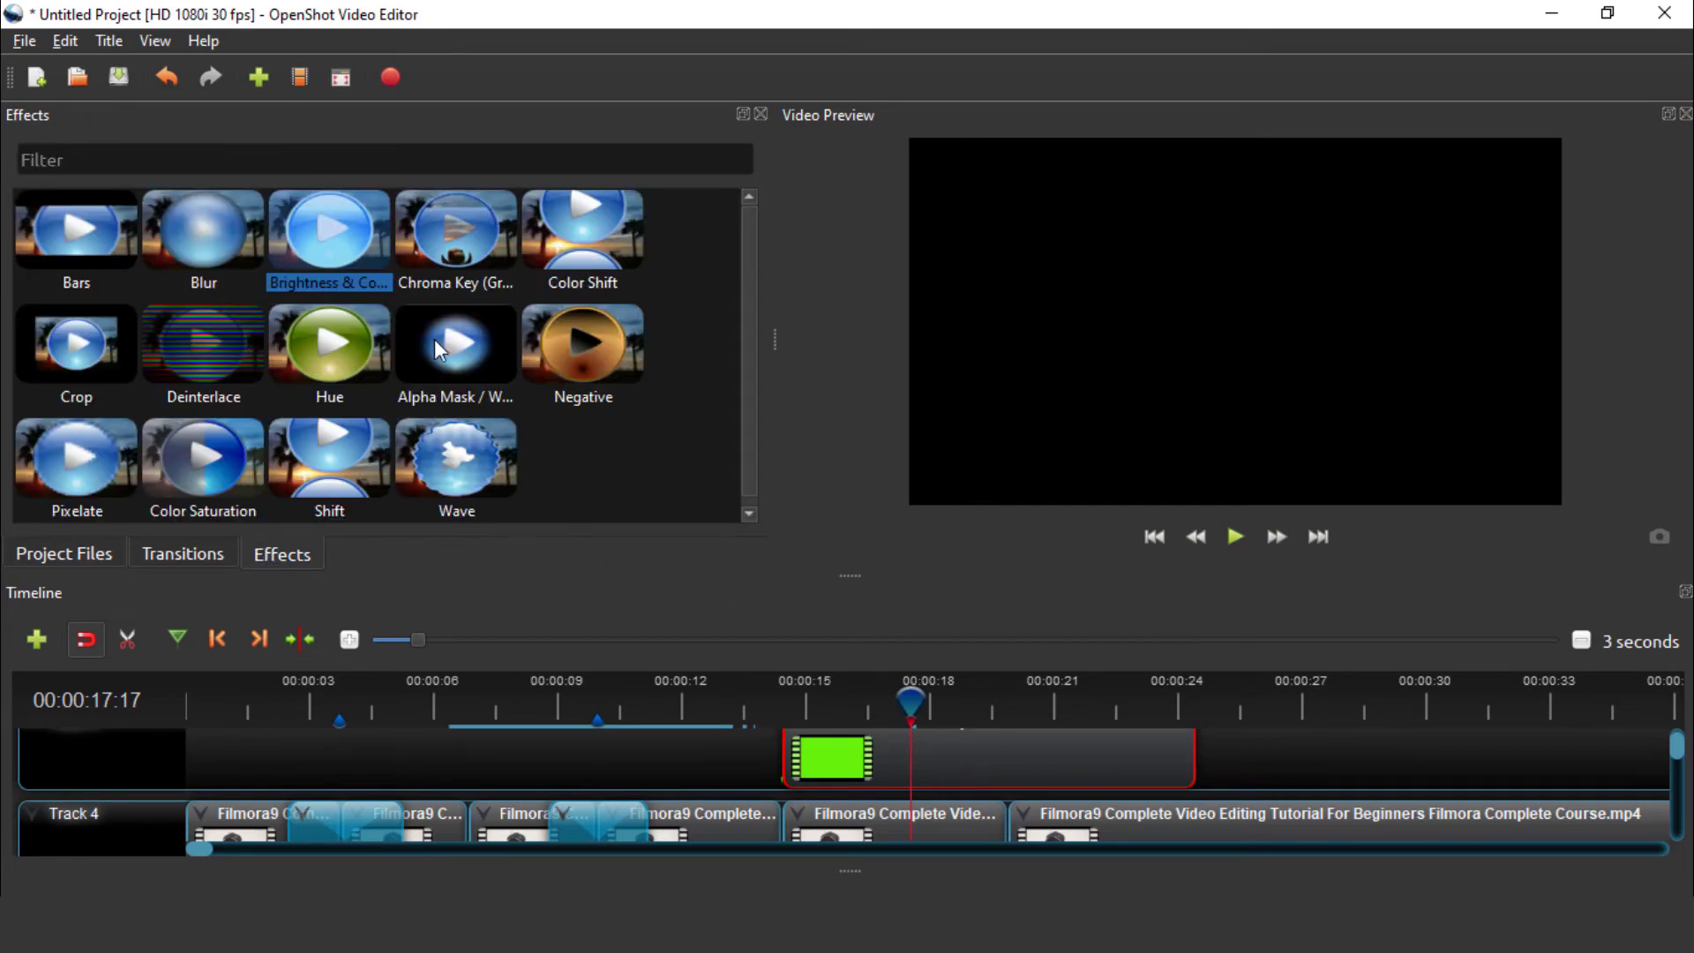
pyautogui.click(465, 230)
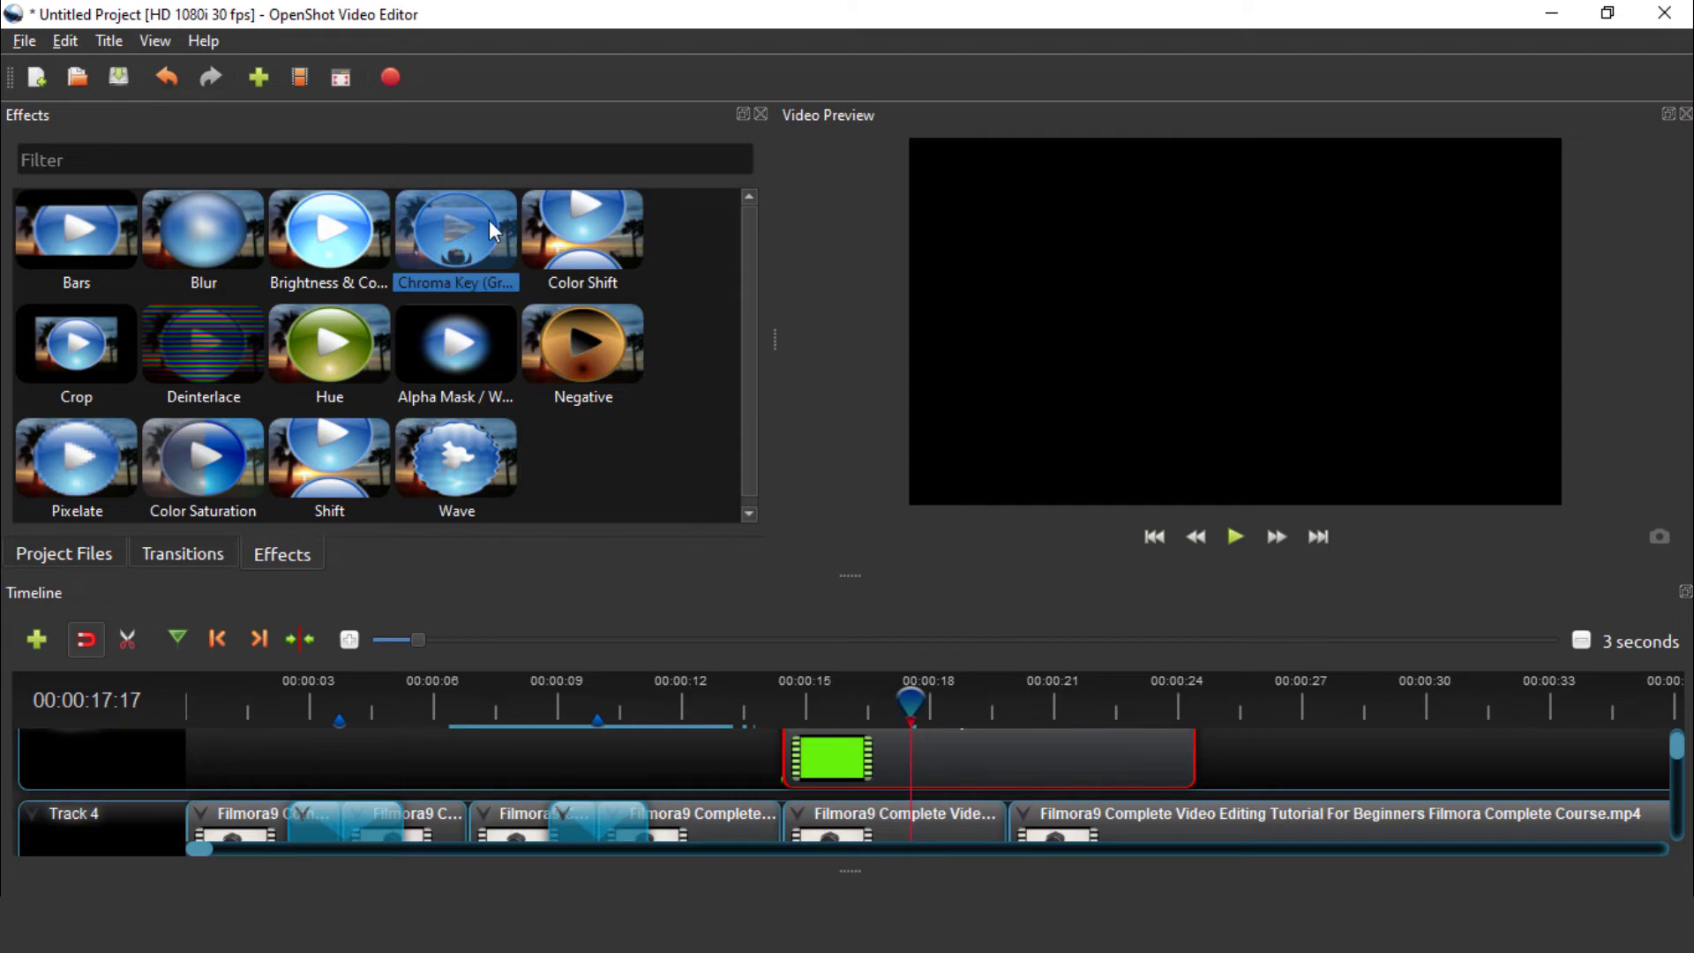
pyautogui.moveTo(483, 221); pyautogui.dragTo(1087, 716)
pyautogui.moveTo(966, 763); pyautogui.dragTo(966, 764)
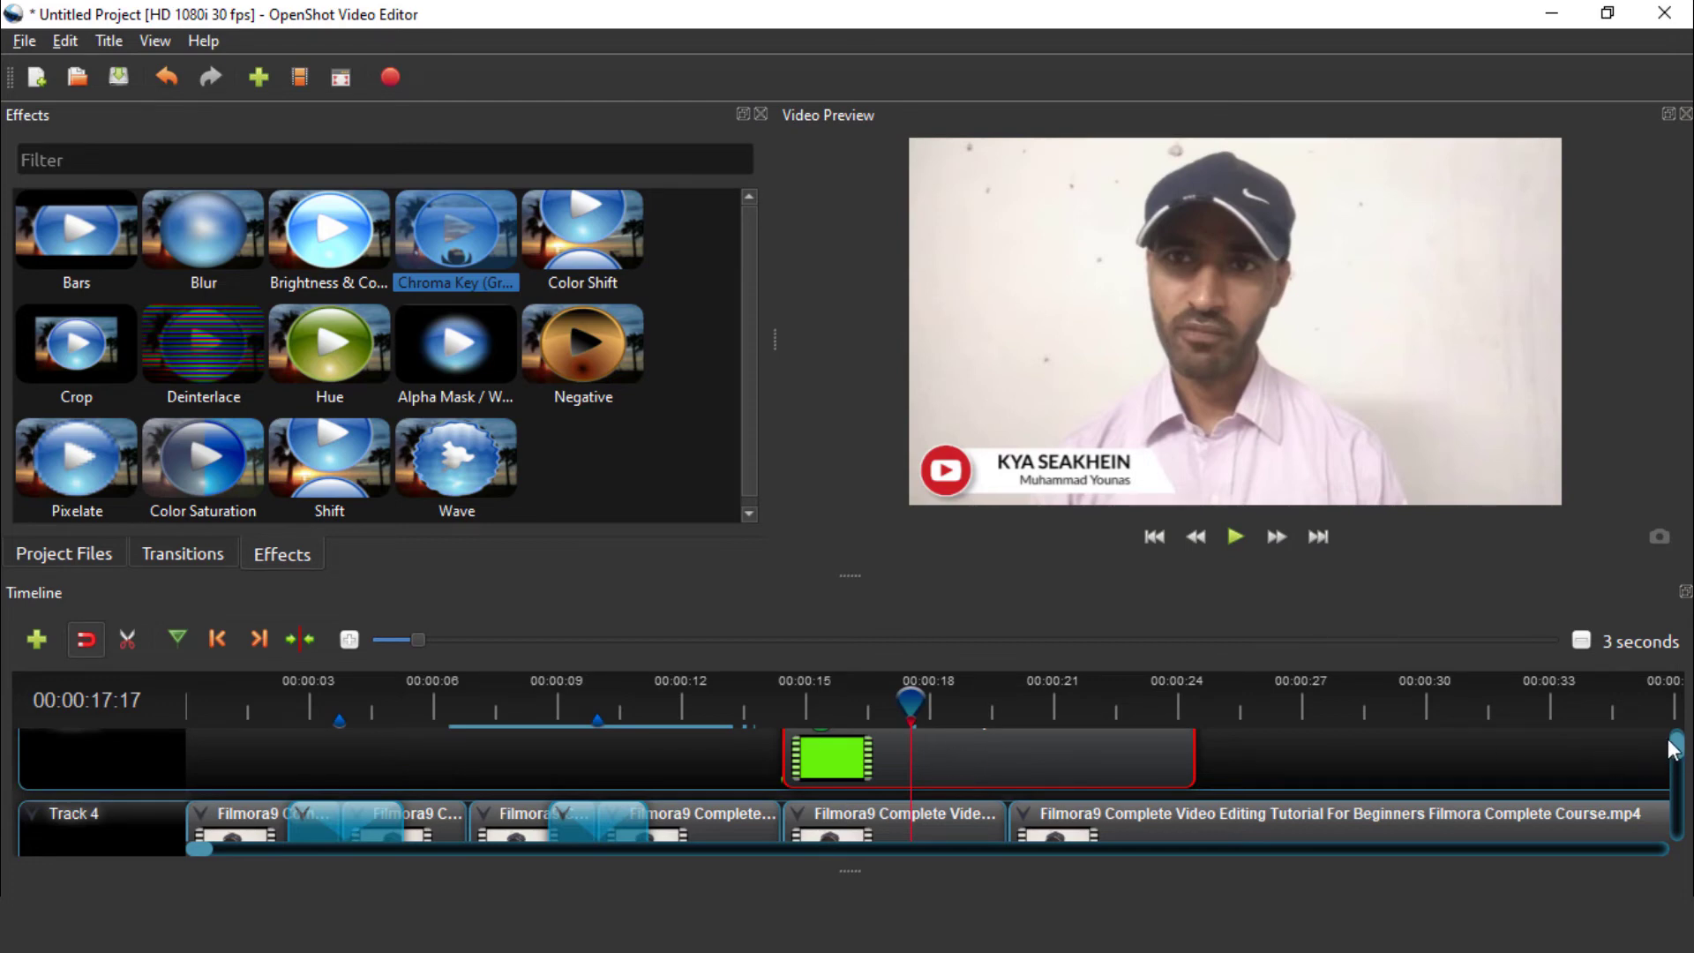
pyautogui.scroll(2, 1674, 745)
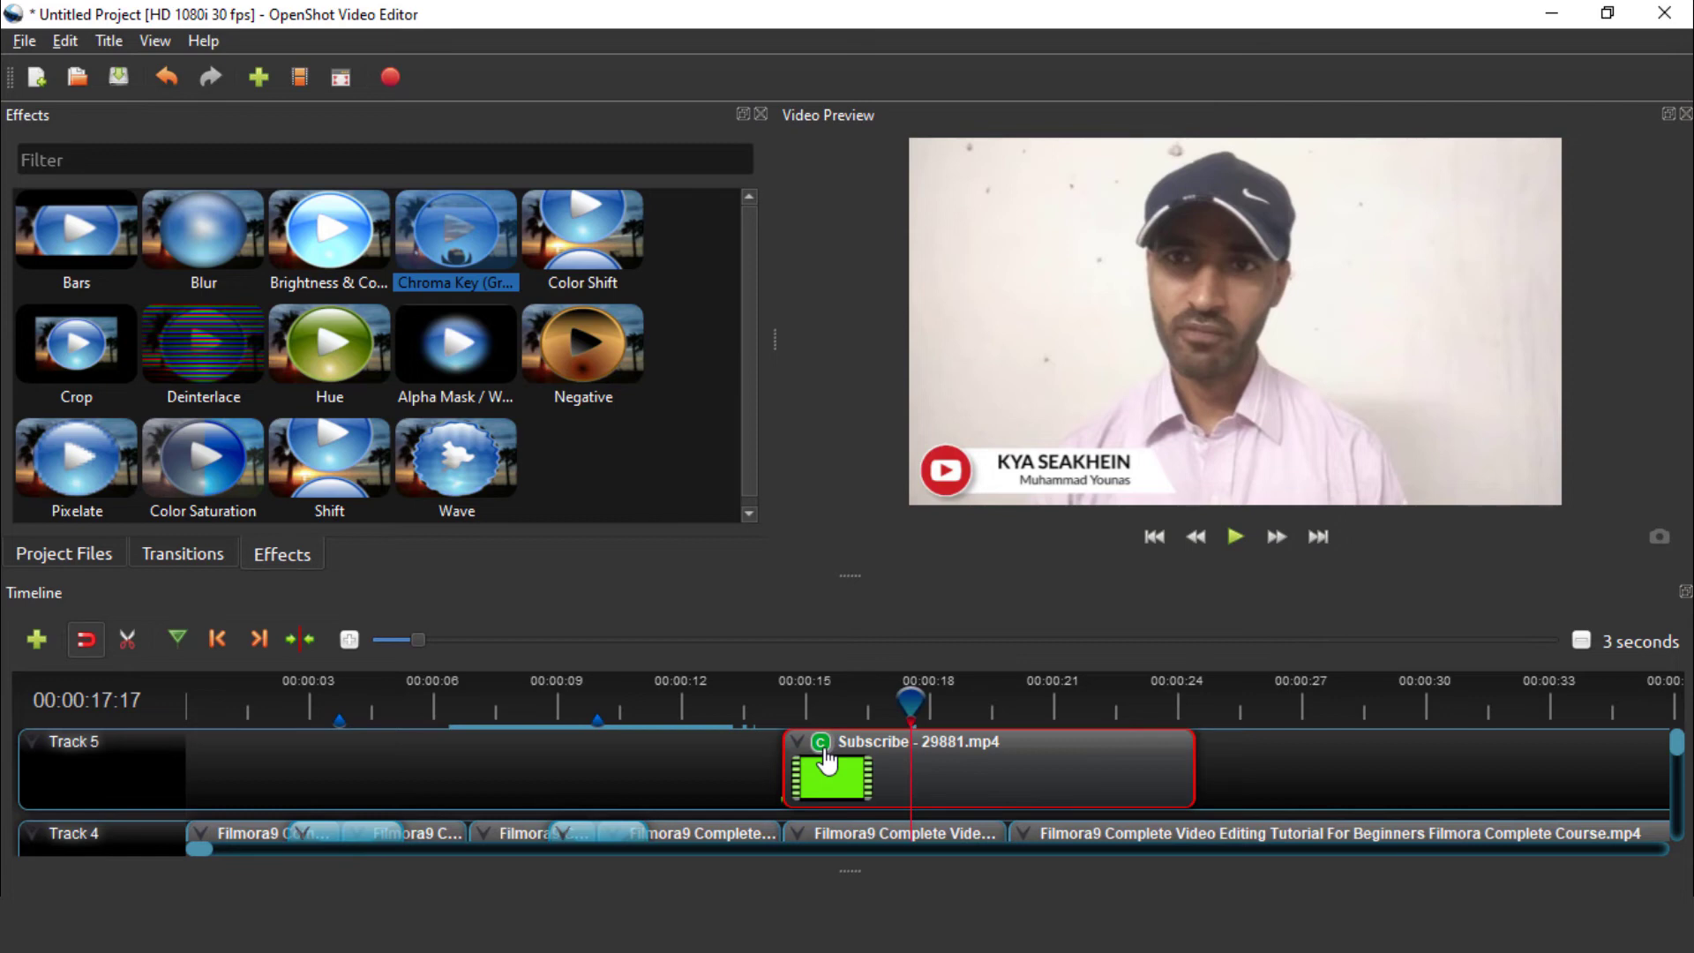
# Open the Properties of the Subscribe clip's Chroma Key effect
pyautogui.rightClick(825, 754)
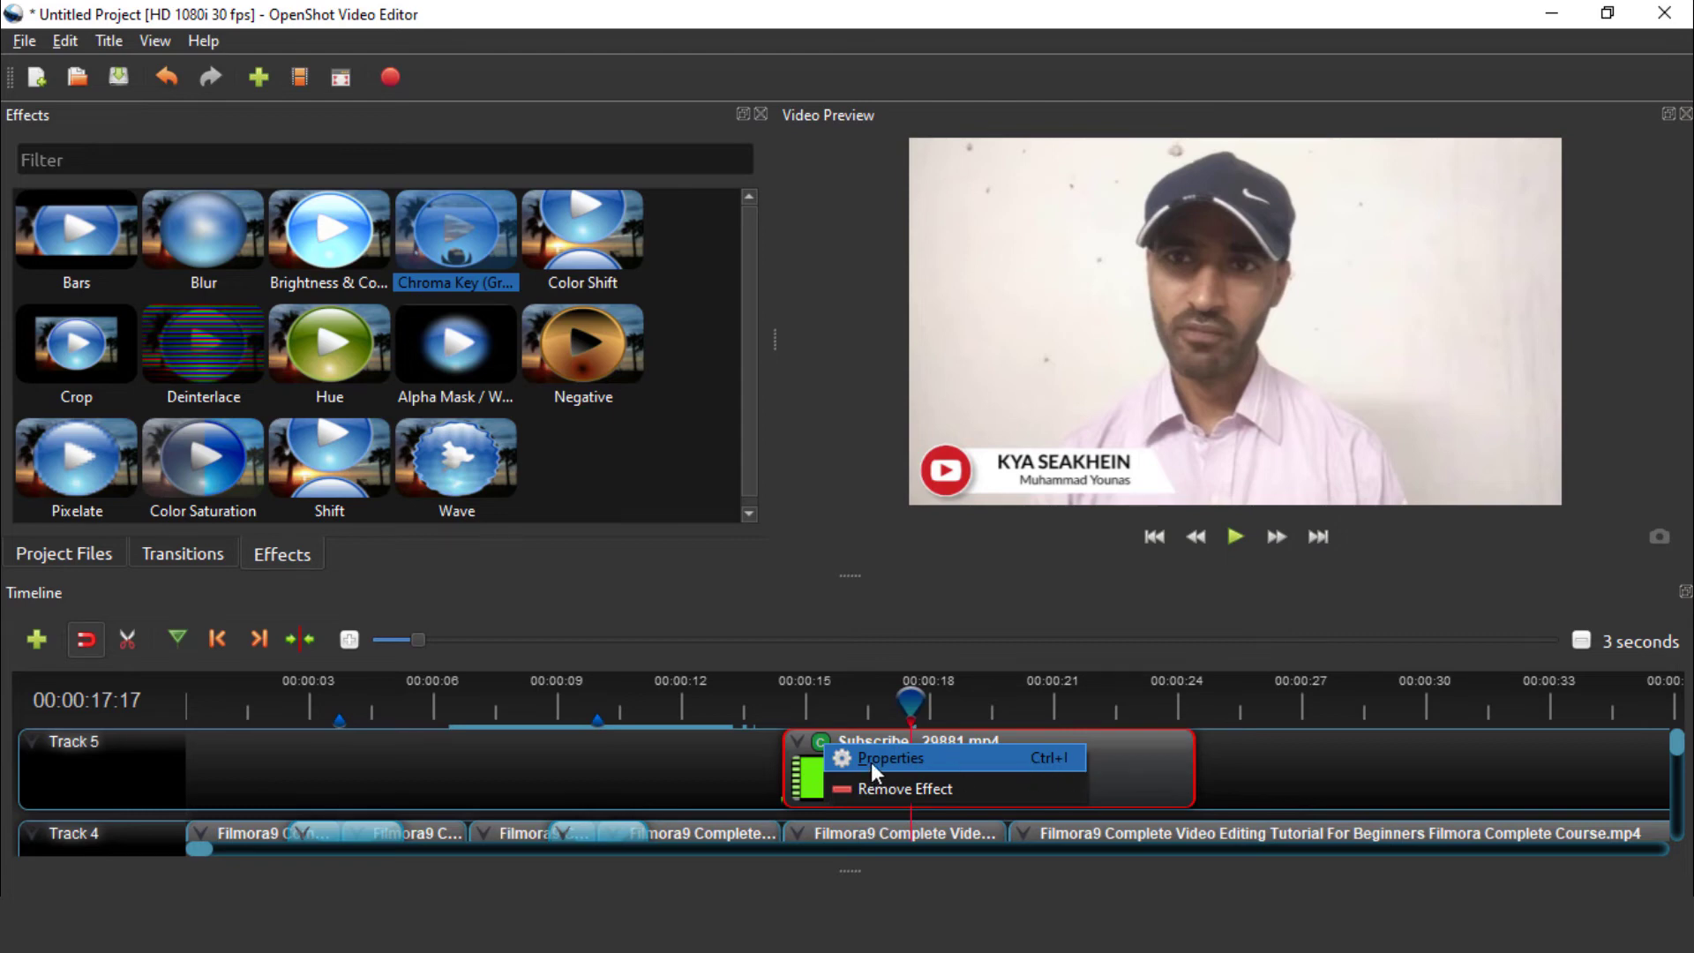
pyautogui.click(872, 764)
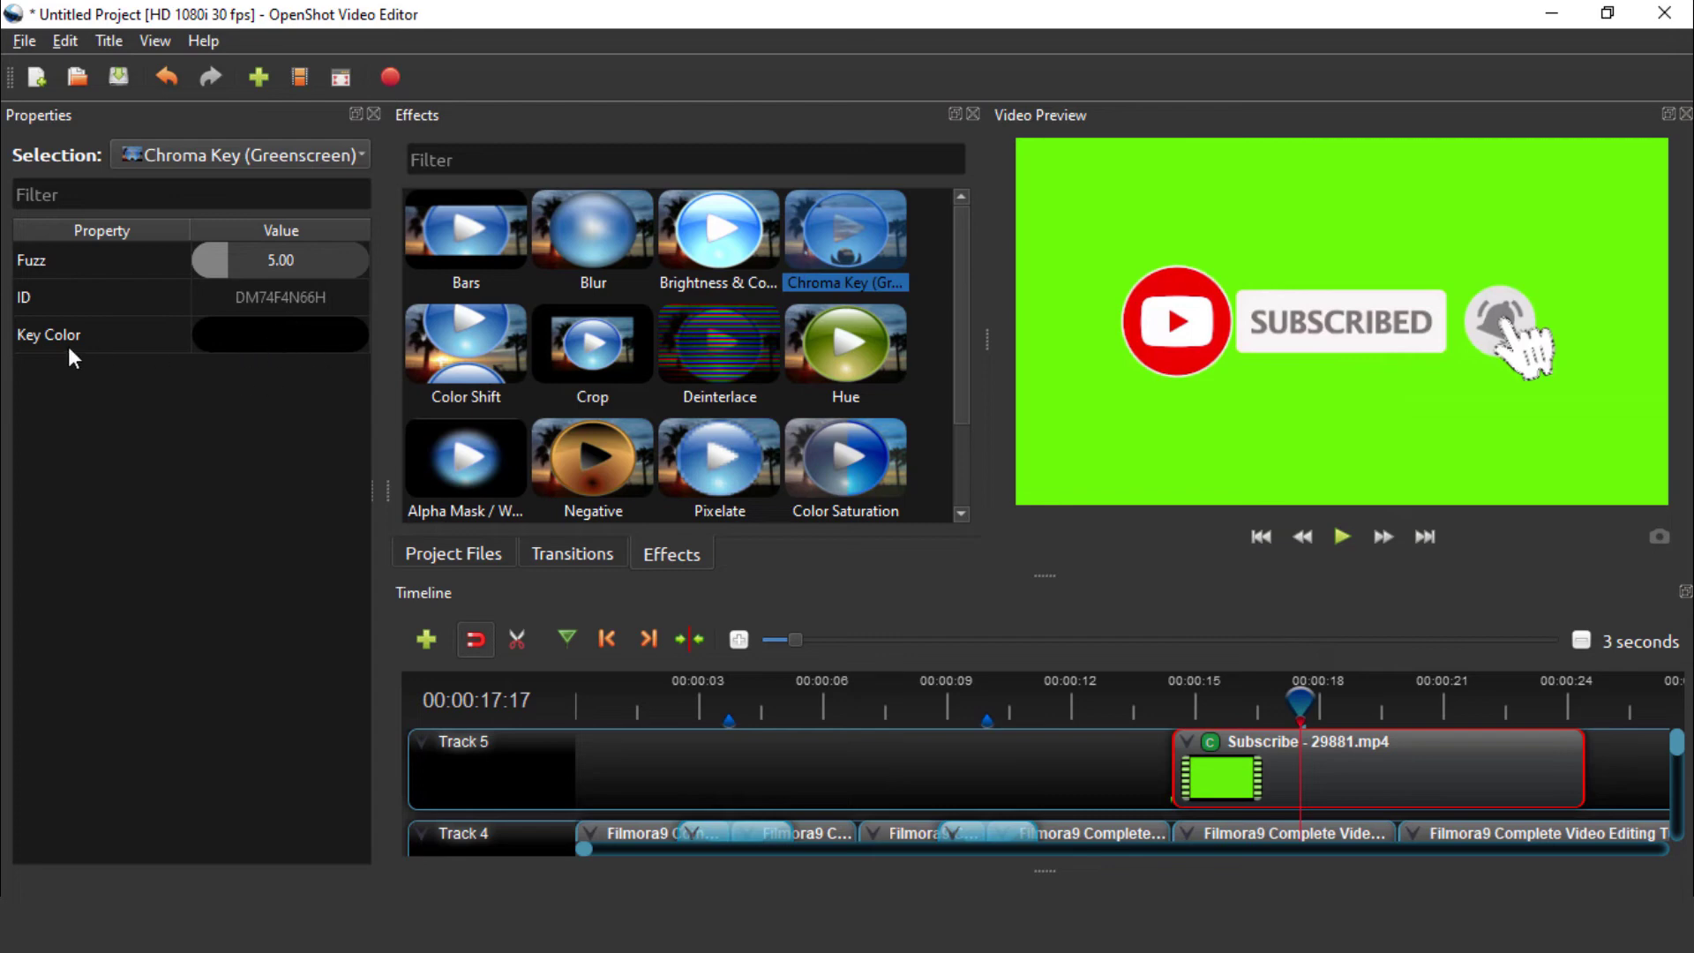
# Set Chroma Key colour to the sampled green #6cff0b and Fuzz 25, then select the Subscribe clip
pyautogui.doubleClick(284, 343)
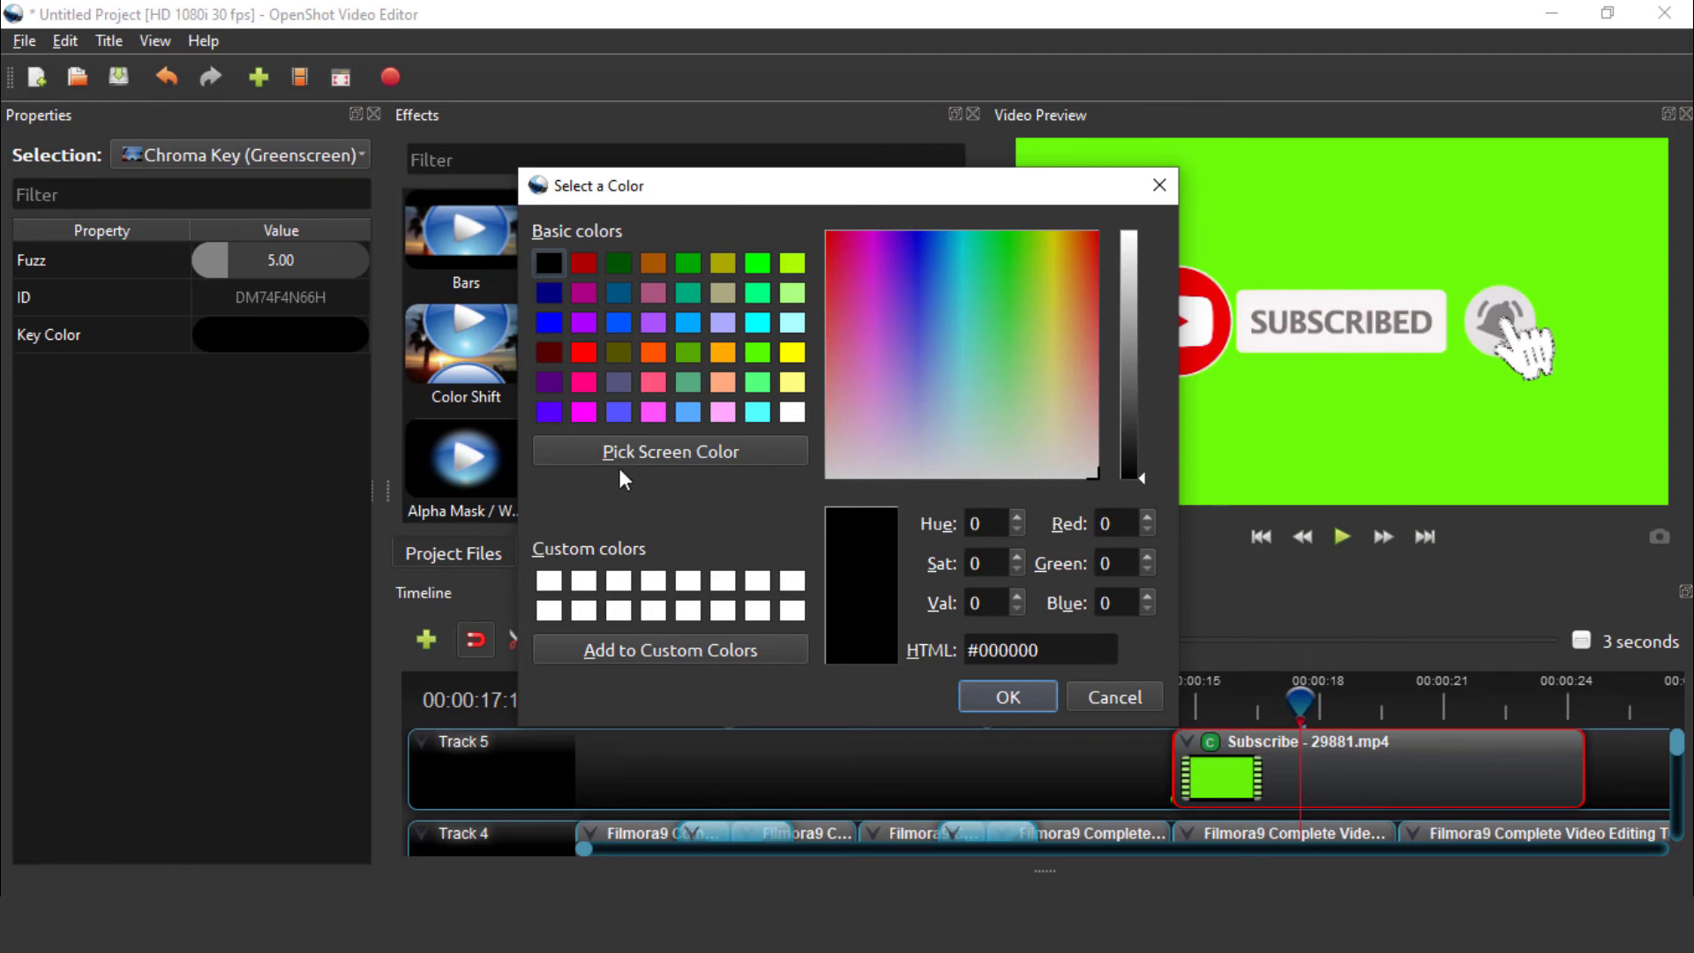
pyautogui.click(670, 452)
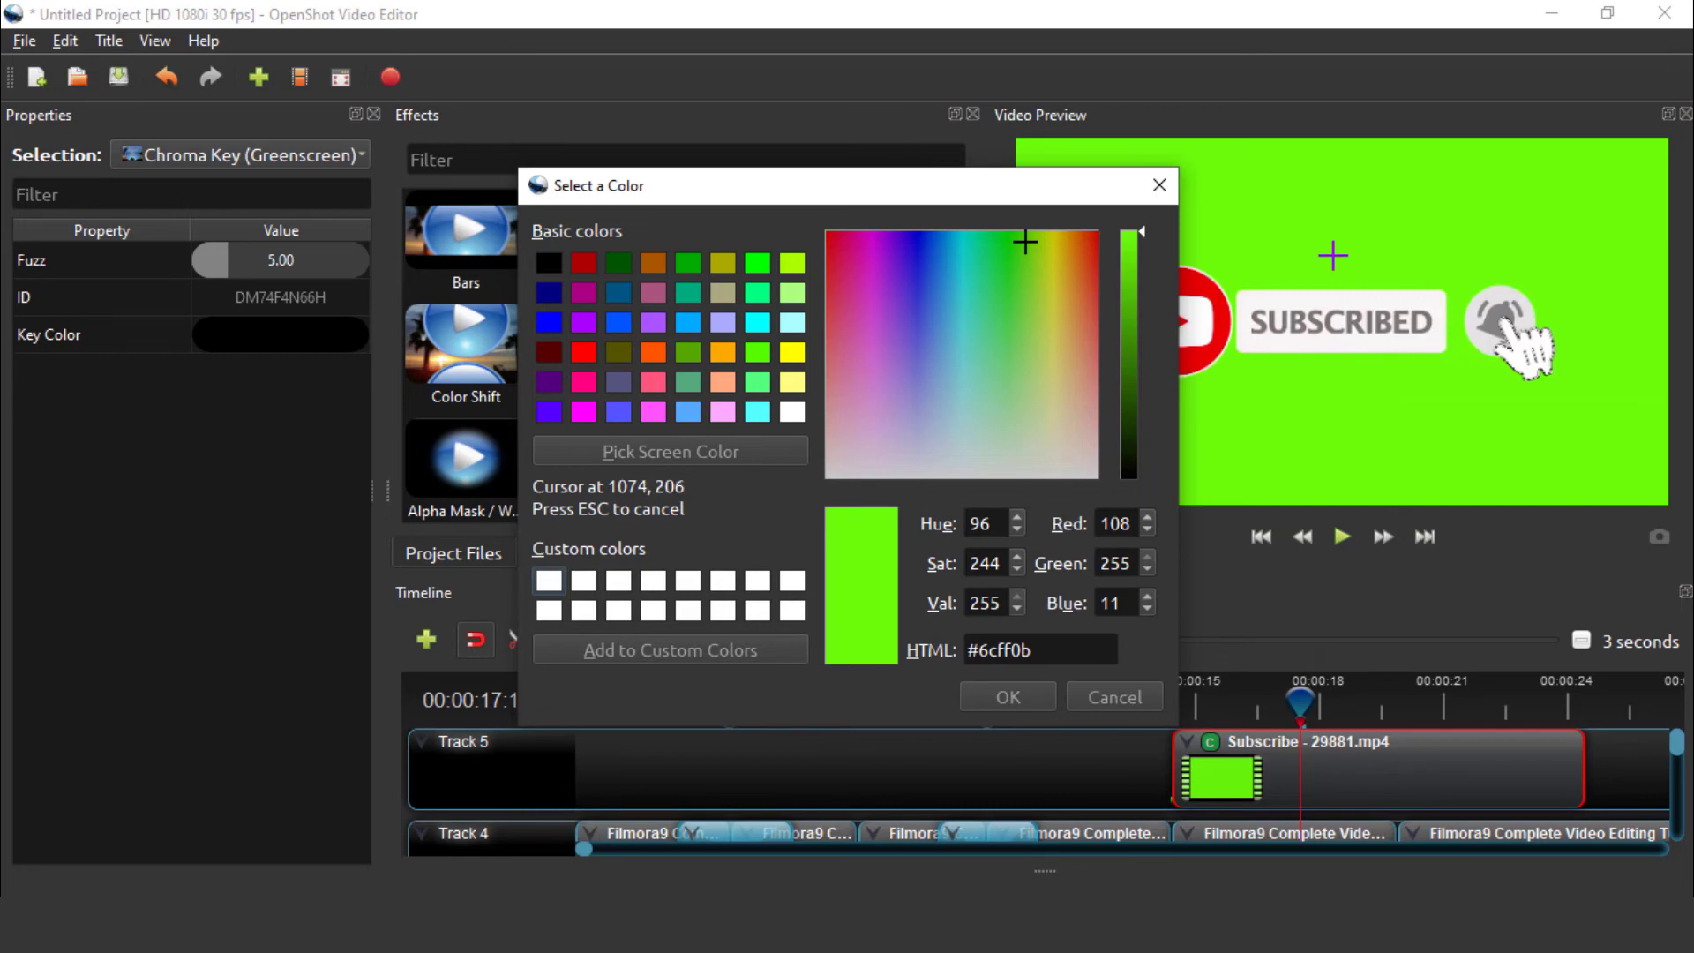
pyautogui.click(1333, 256)
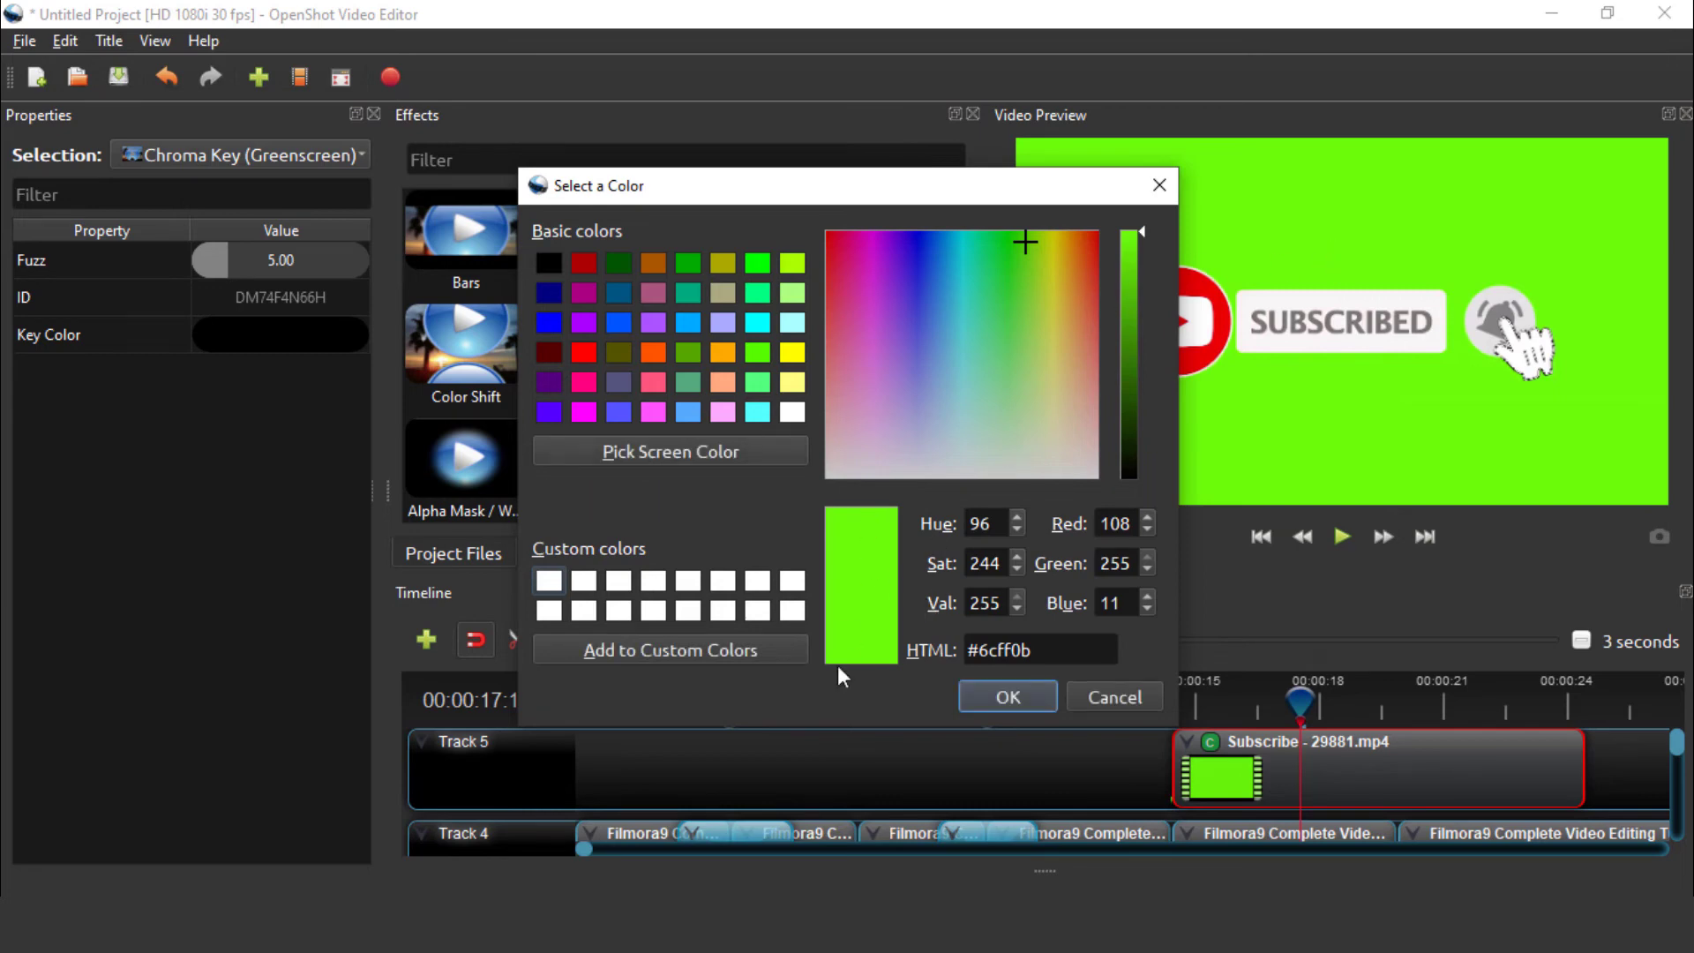
pyautogui.click(1006, 696)
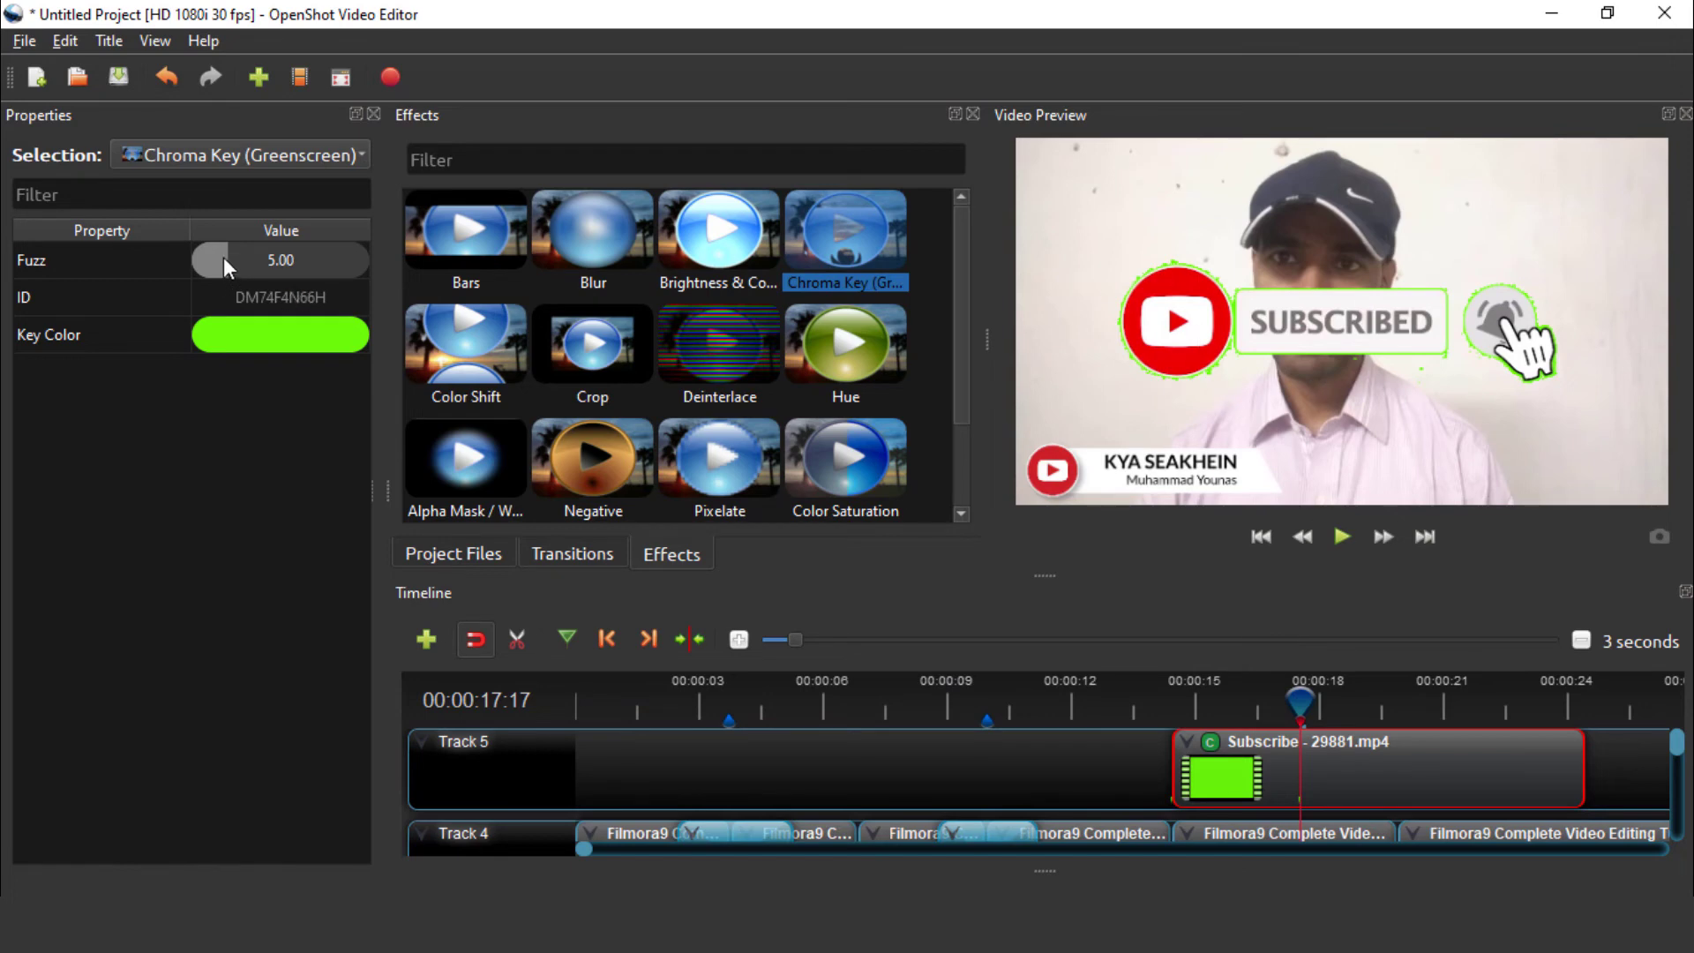
pyautogui.moveTo(224, 257); pyautogui.dragTo(377, 263)
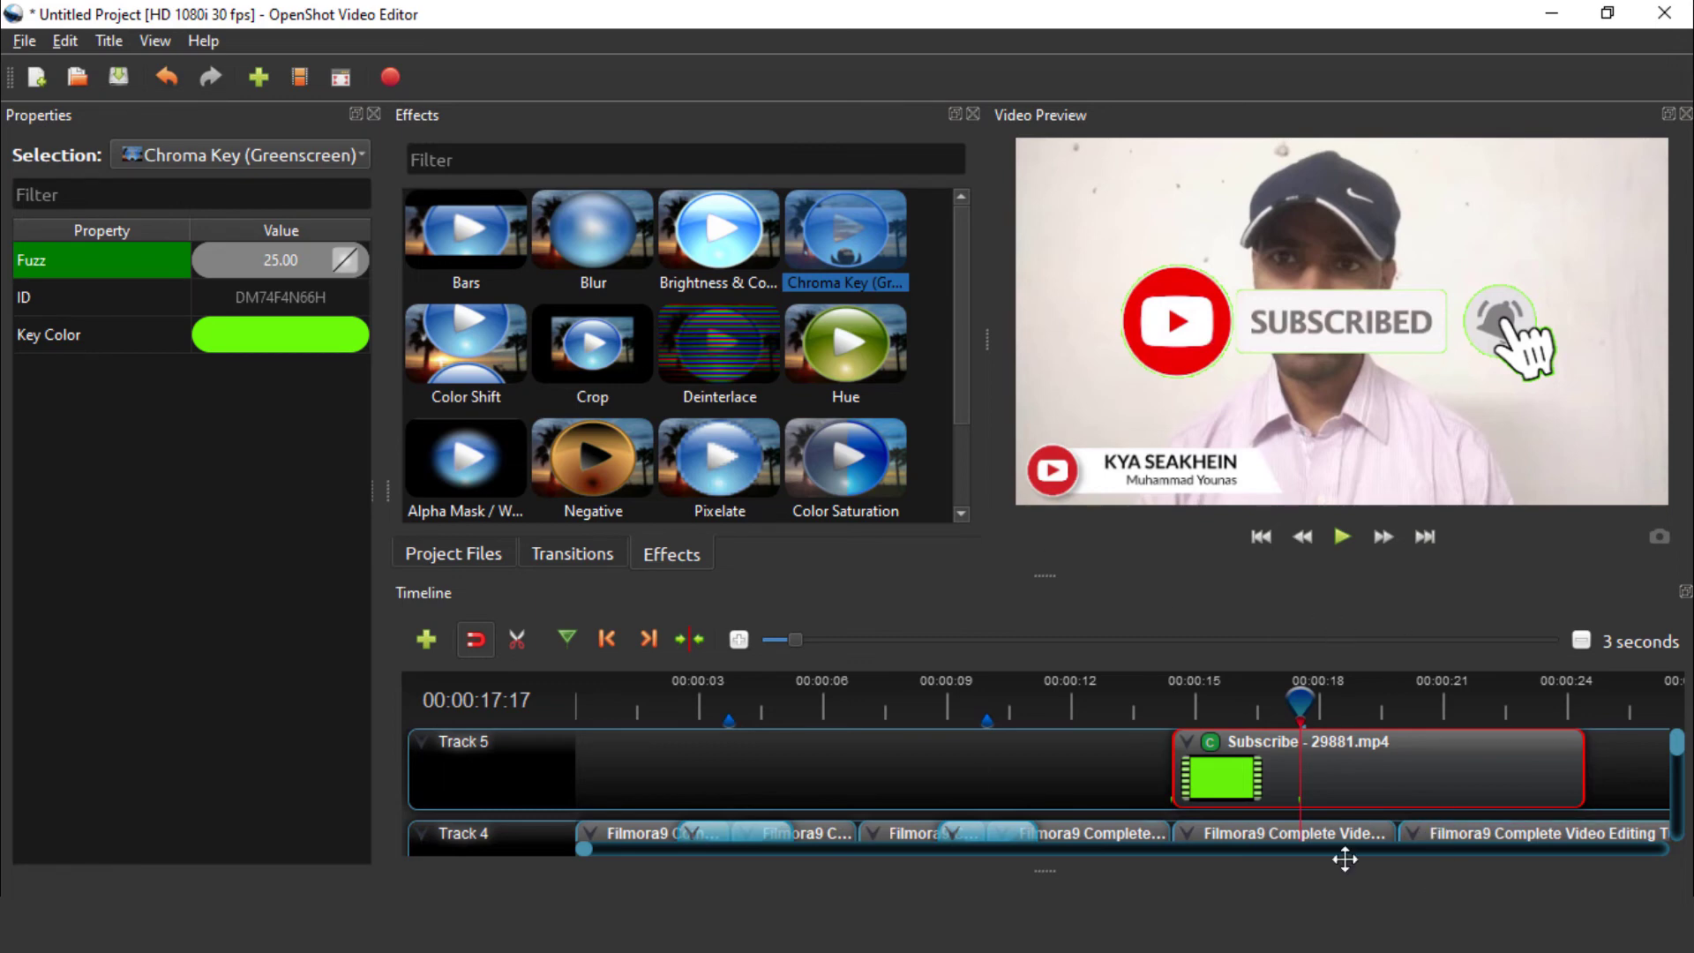
pyautogui.click(1272, 779)
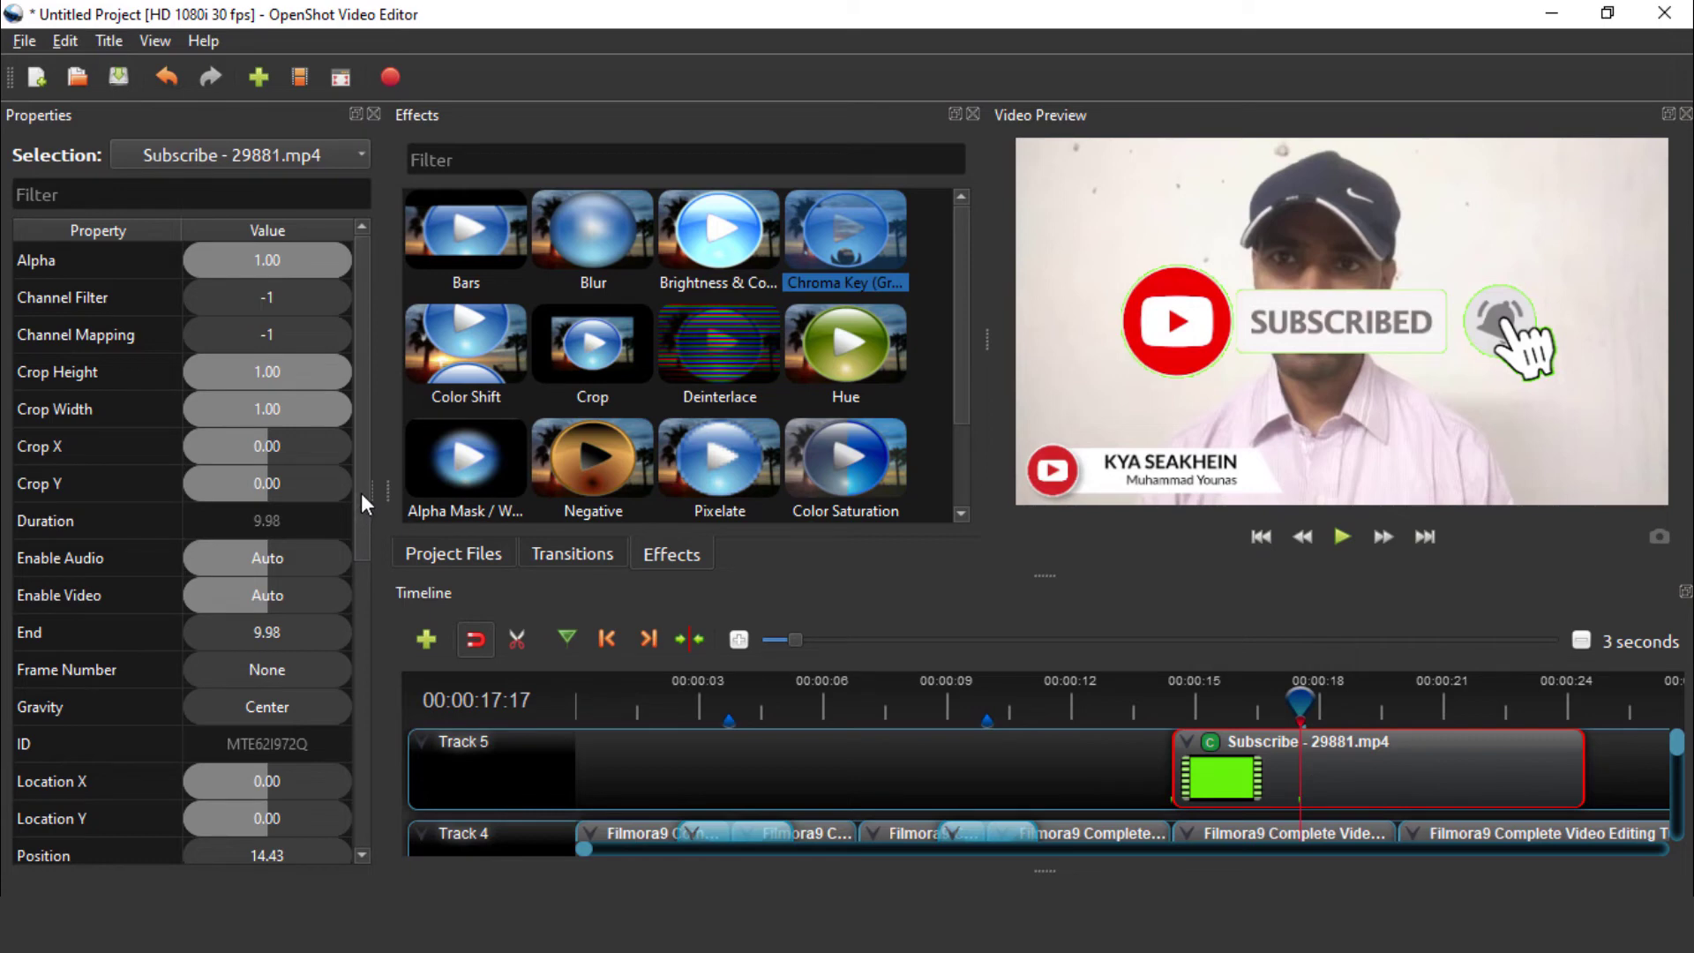
# Select the Subscribe clip on Track 5 and browse its Fade, Animate, Layout and Transform menu options
pyautogui.moveTo(361, 508); pyautogui.dragTo(356, 773)
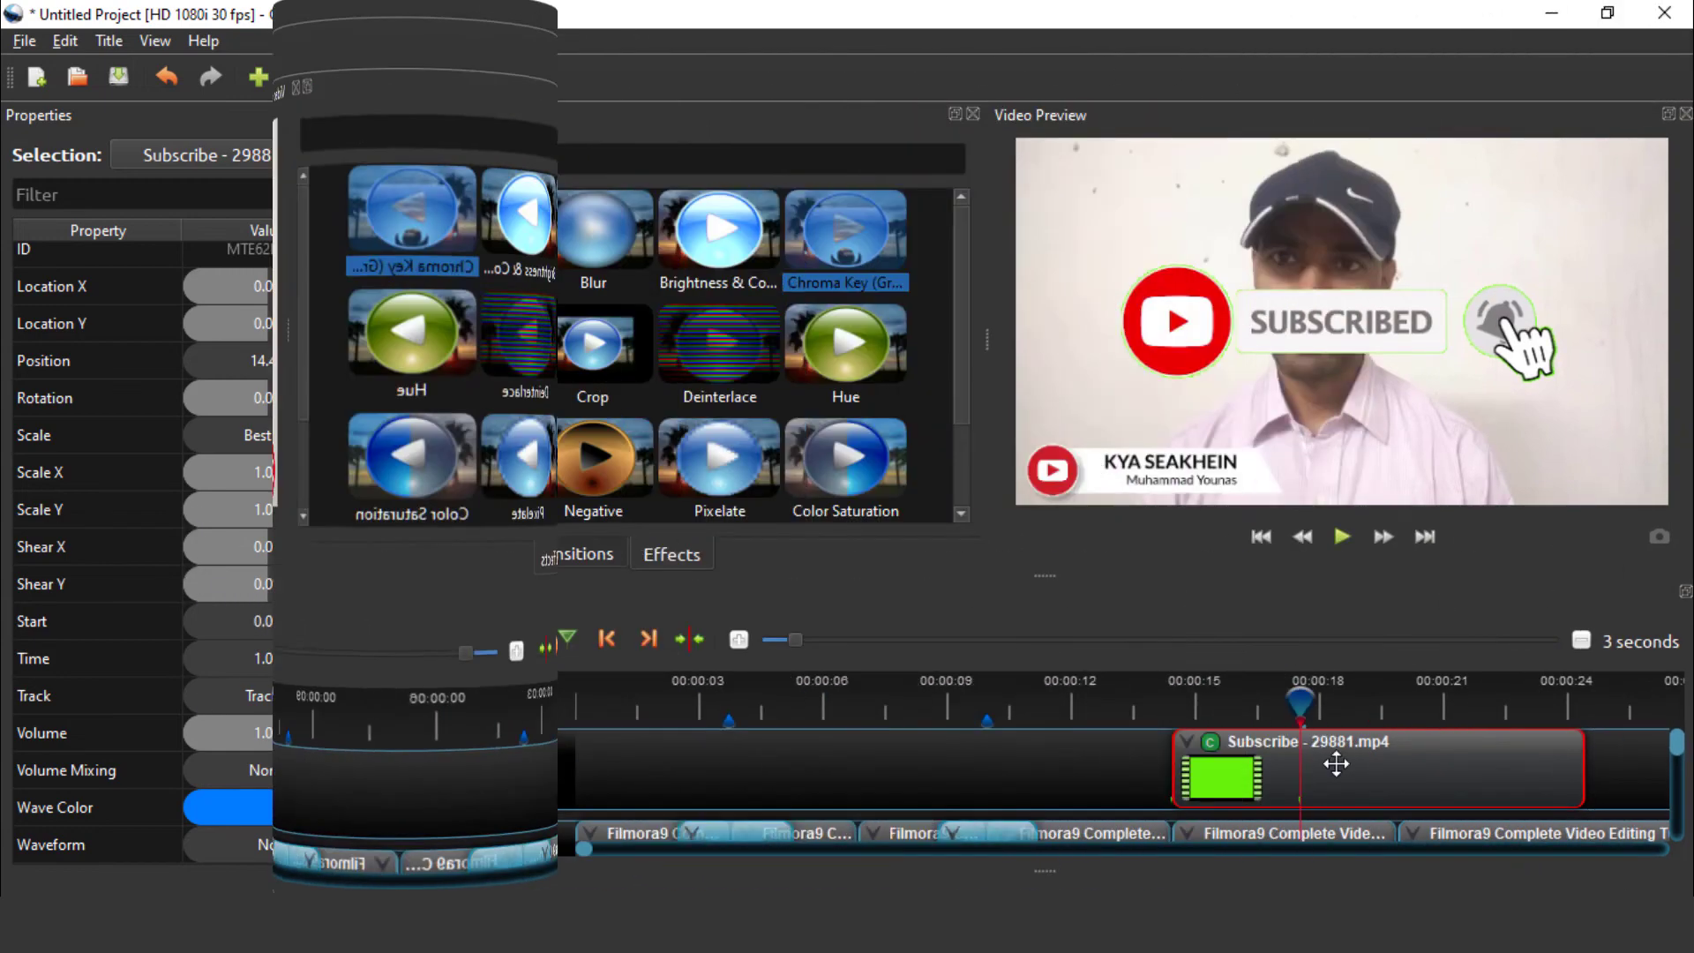
pyautogui.click(1330, 764)
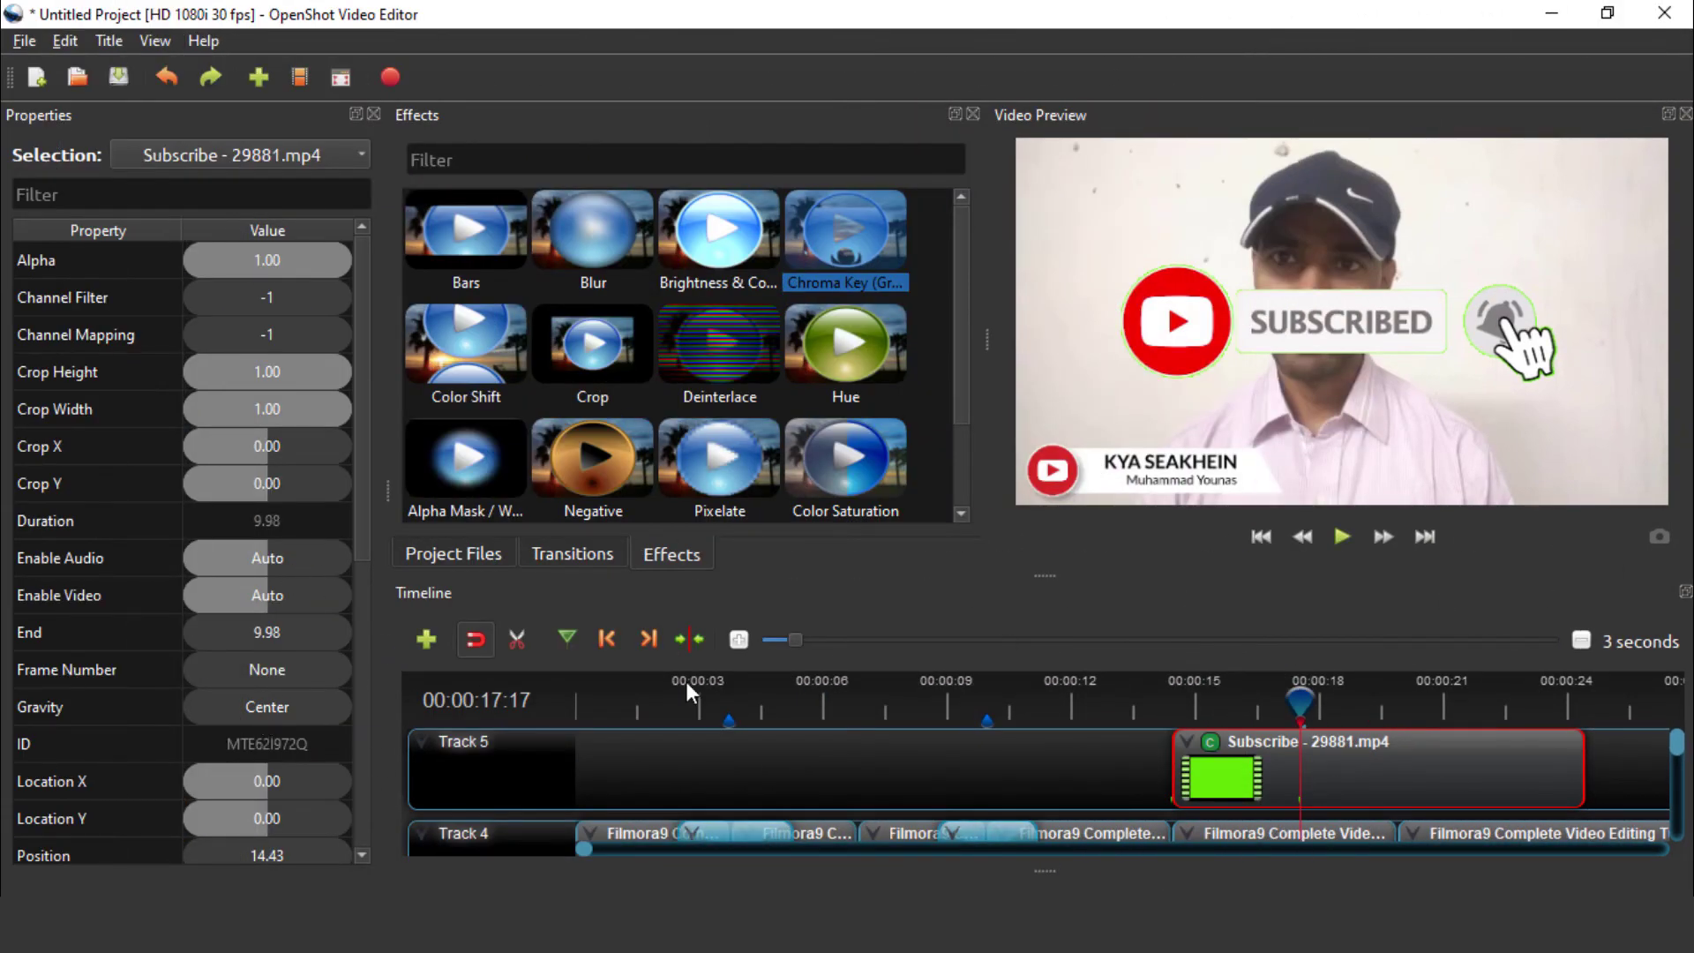
pyautogui.rightClick(1331, 774)
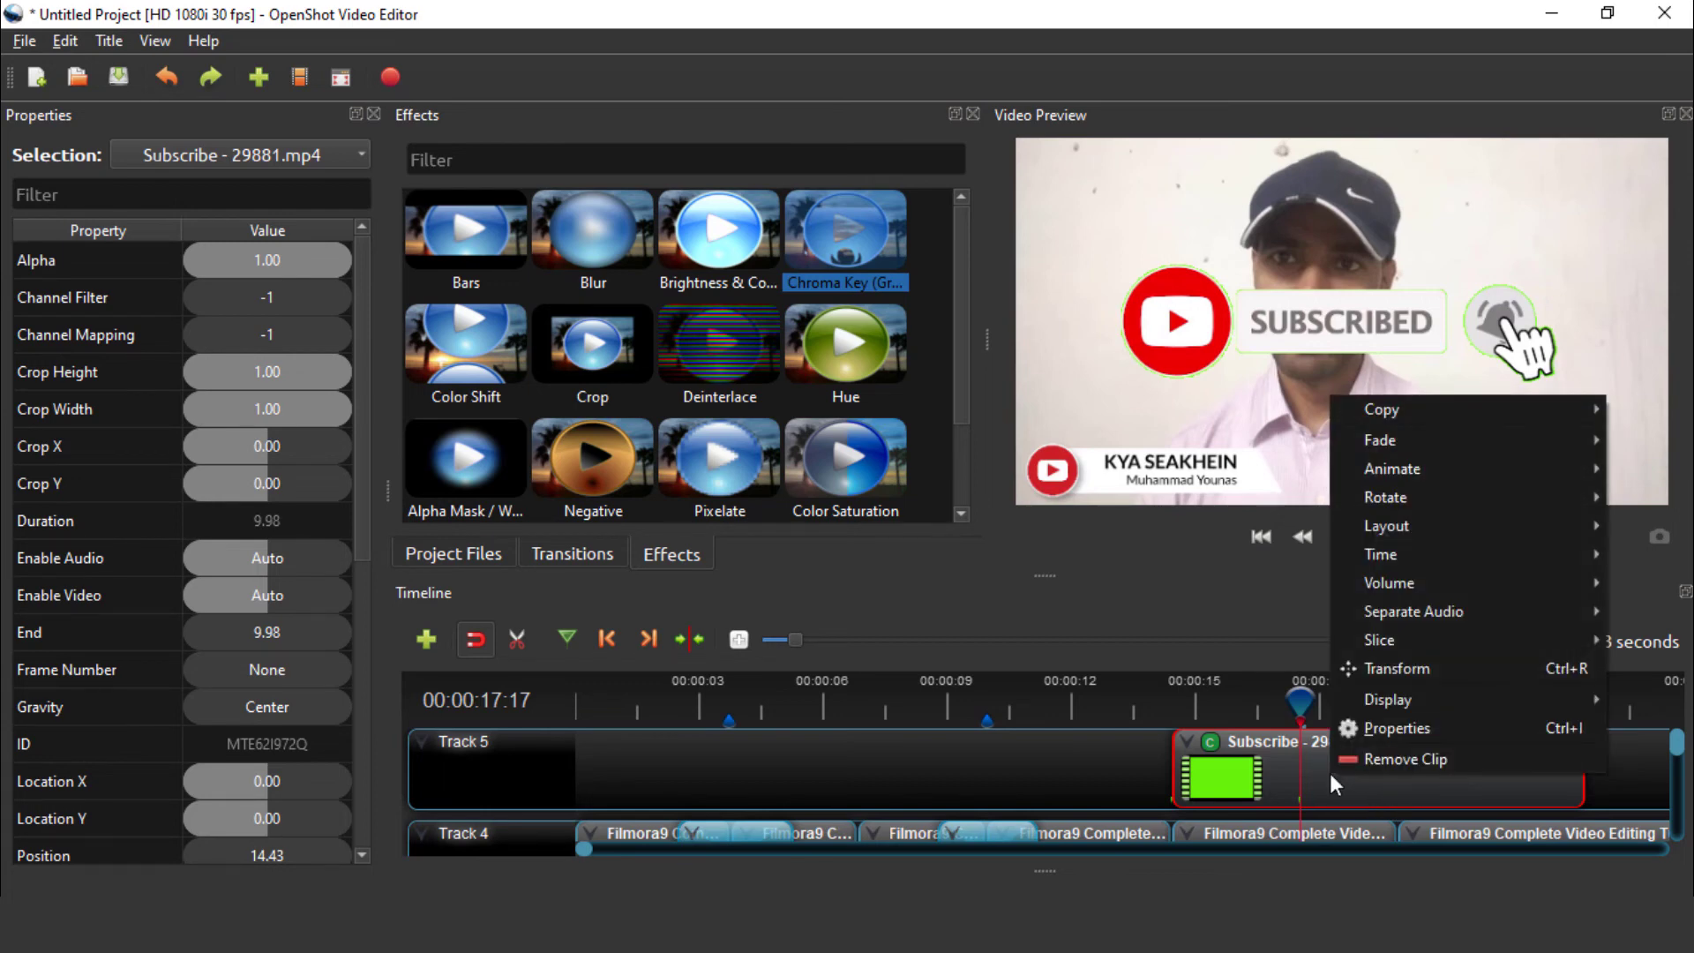
pyautogui.moveTo(1383, 412)
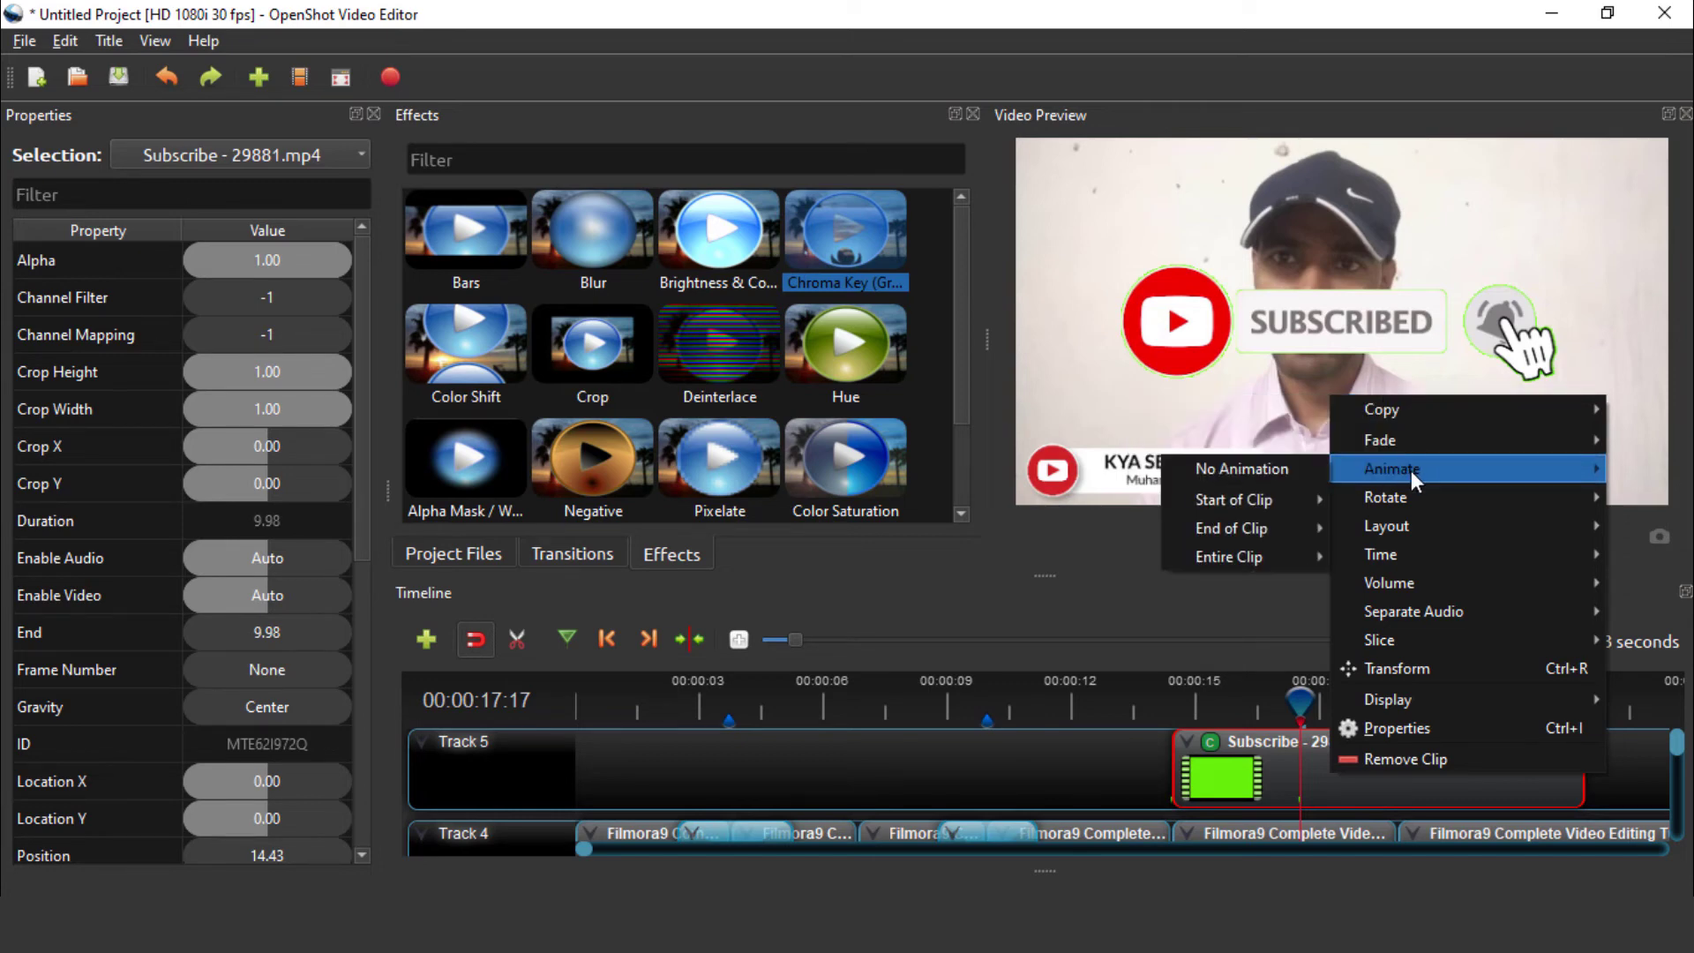
pyautogui.moveTo(1414, 528)
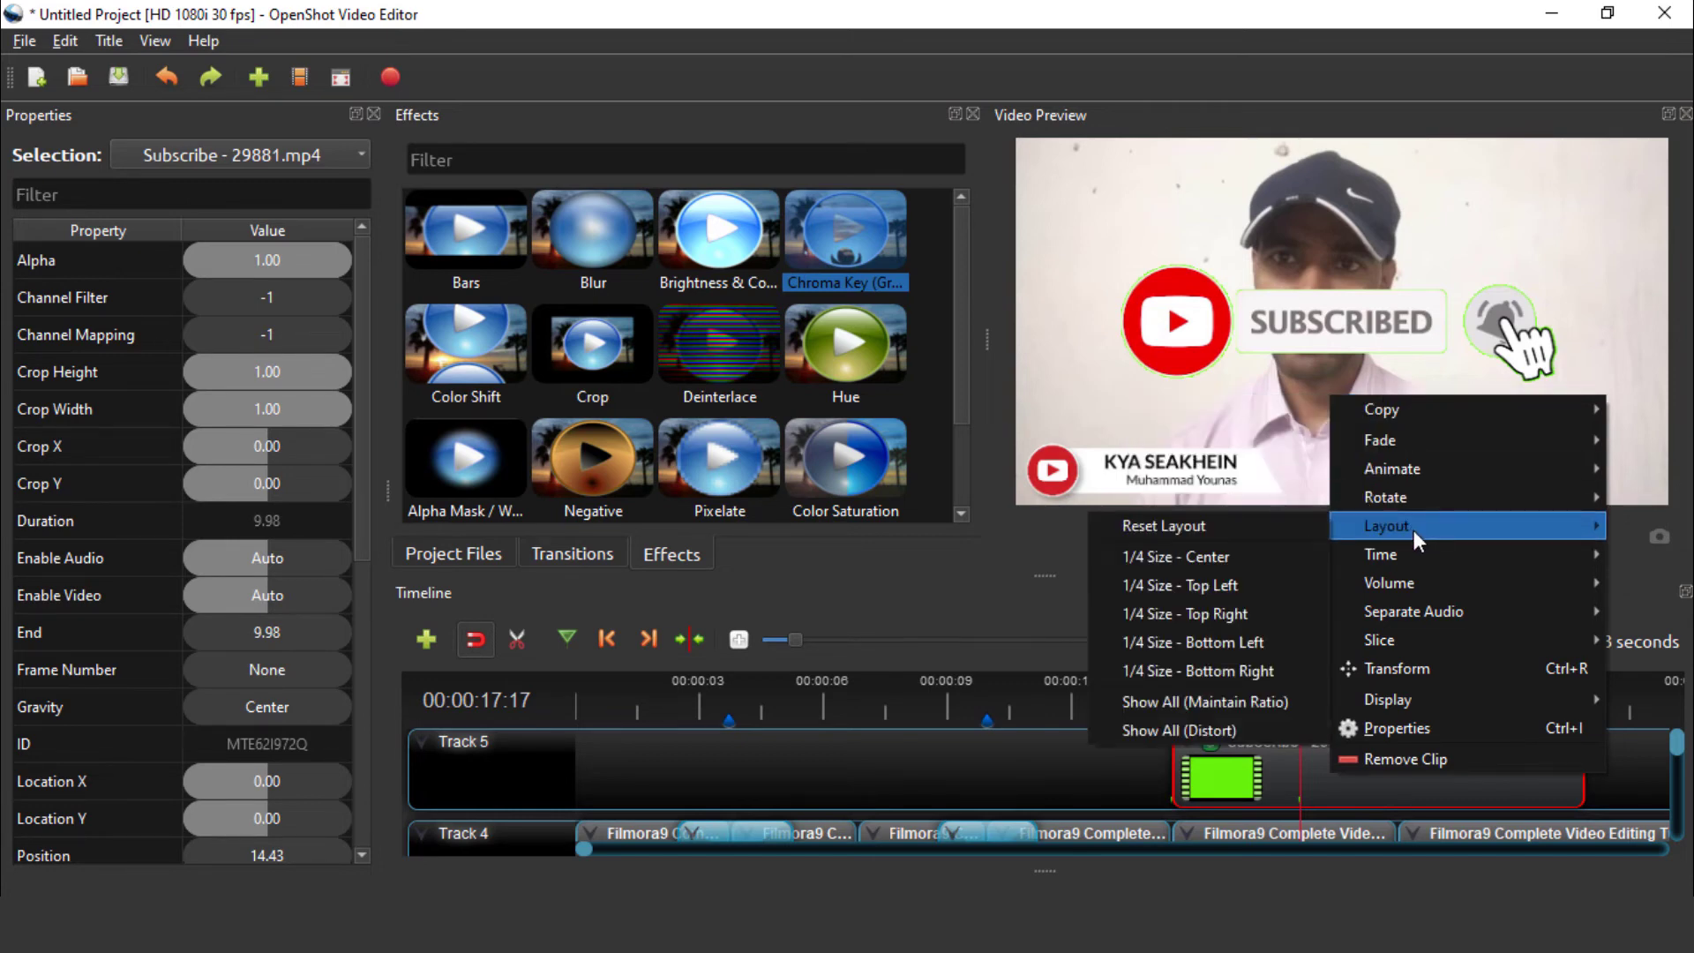
pyautogui.moveTo(1417, 590)
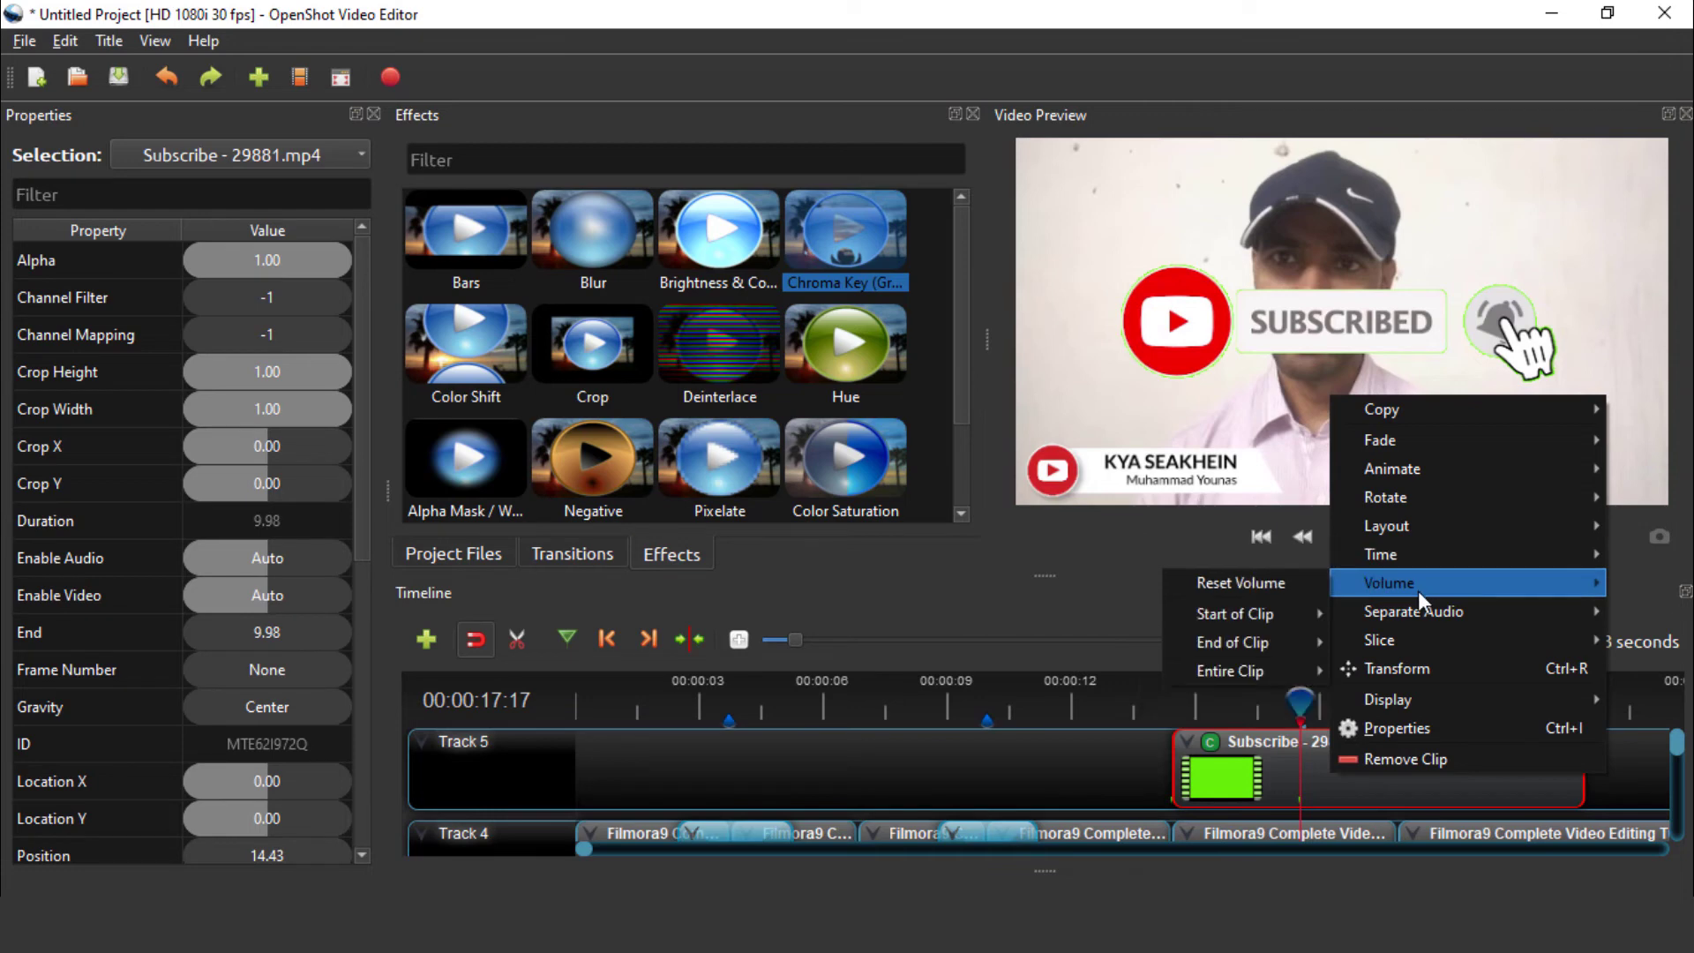
pyautogui.moveTo(1403, 622)
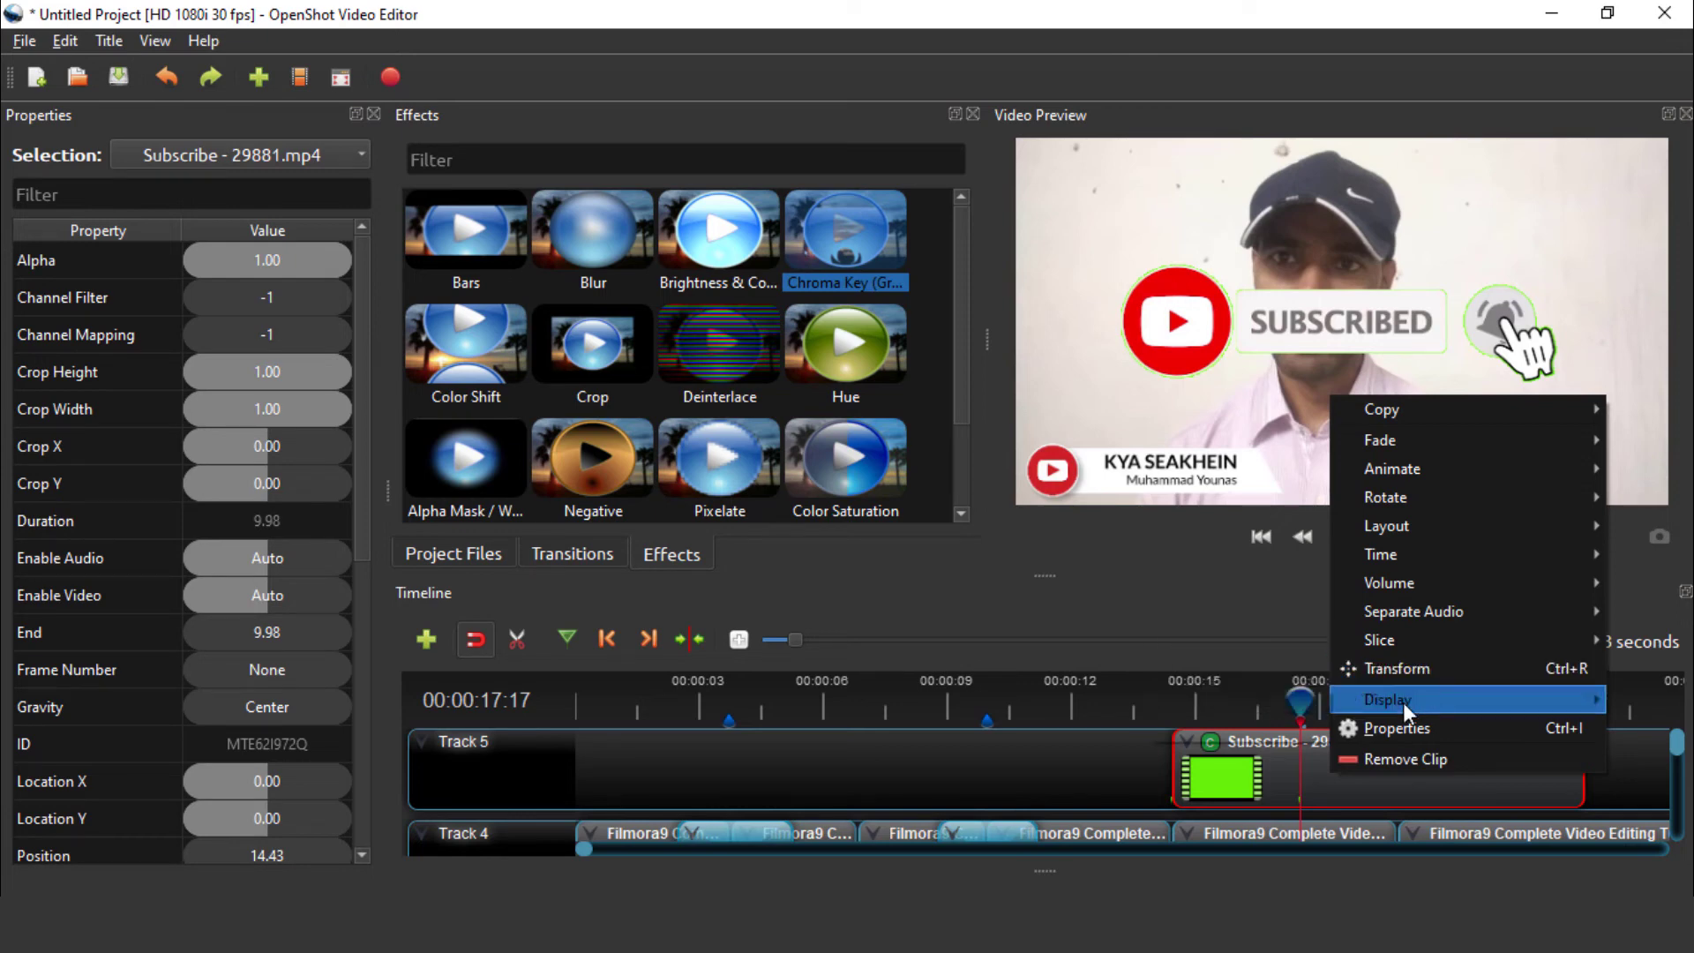
pyautogui.moveTo(1404, 704)
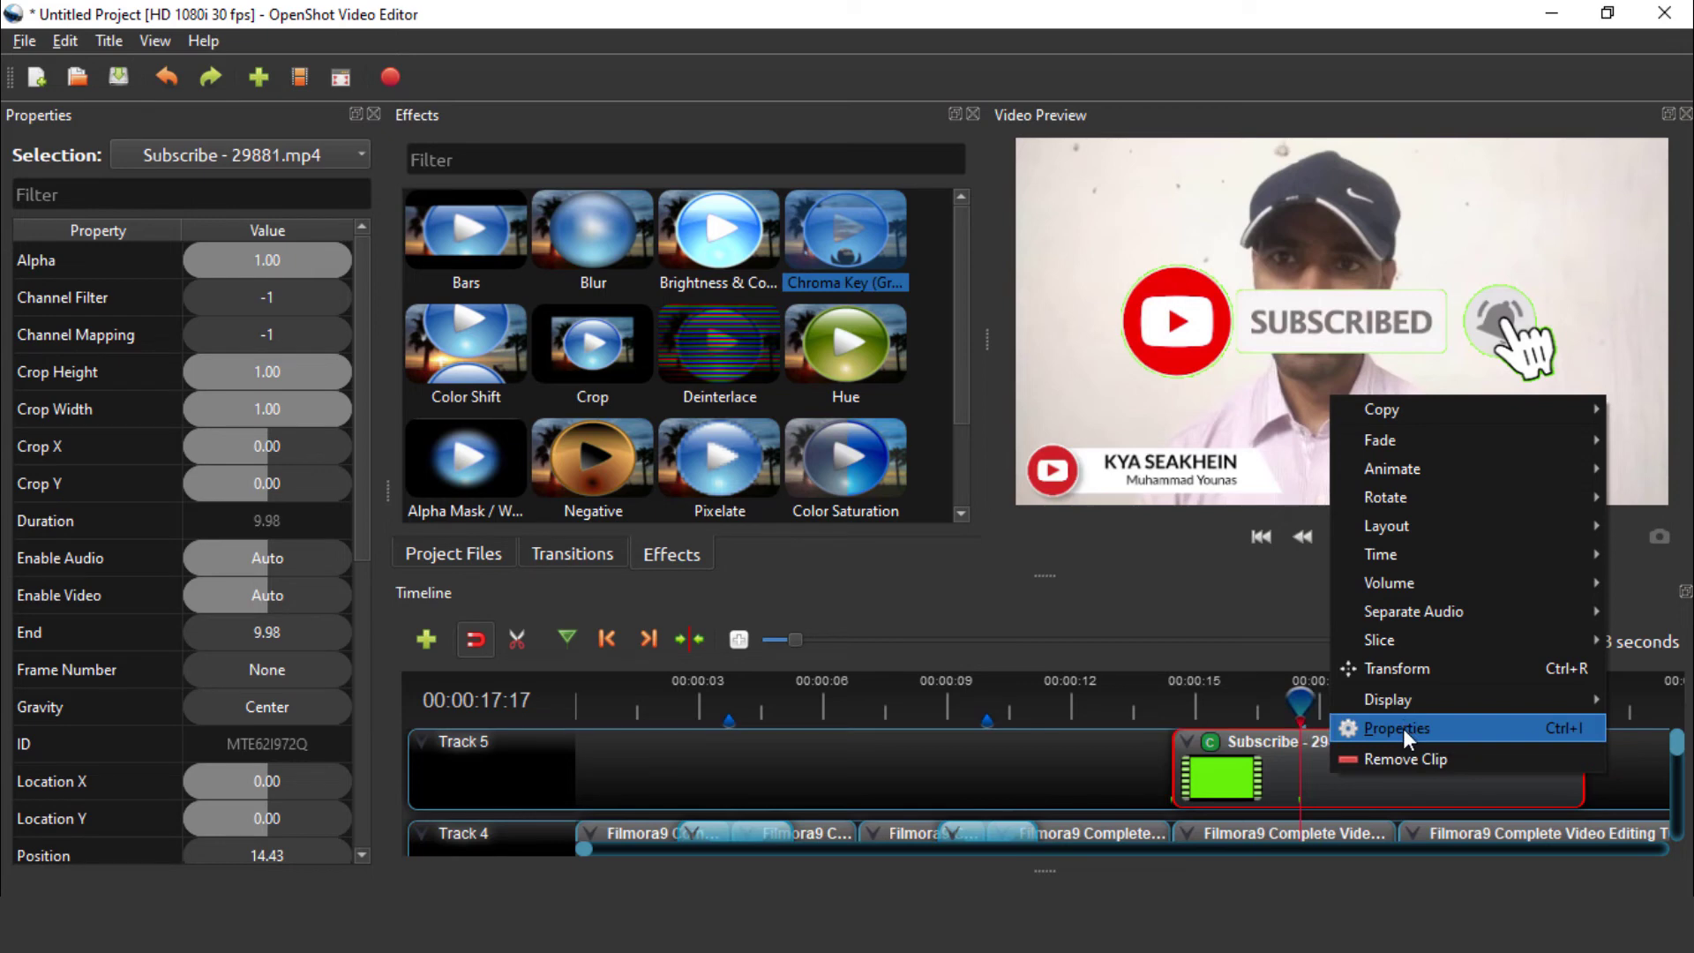
# Transform the Subscribe overlay smaller and move it to Location X 0.05, Y 0.40 beside the banner
pyautogui.click(1392, 670)
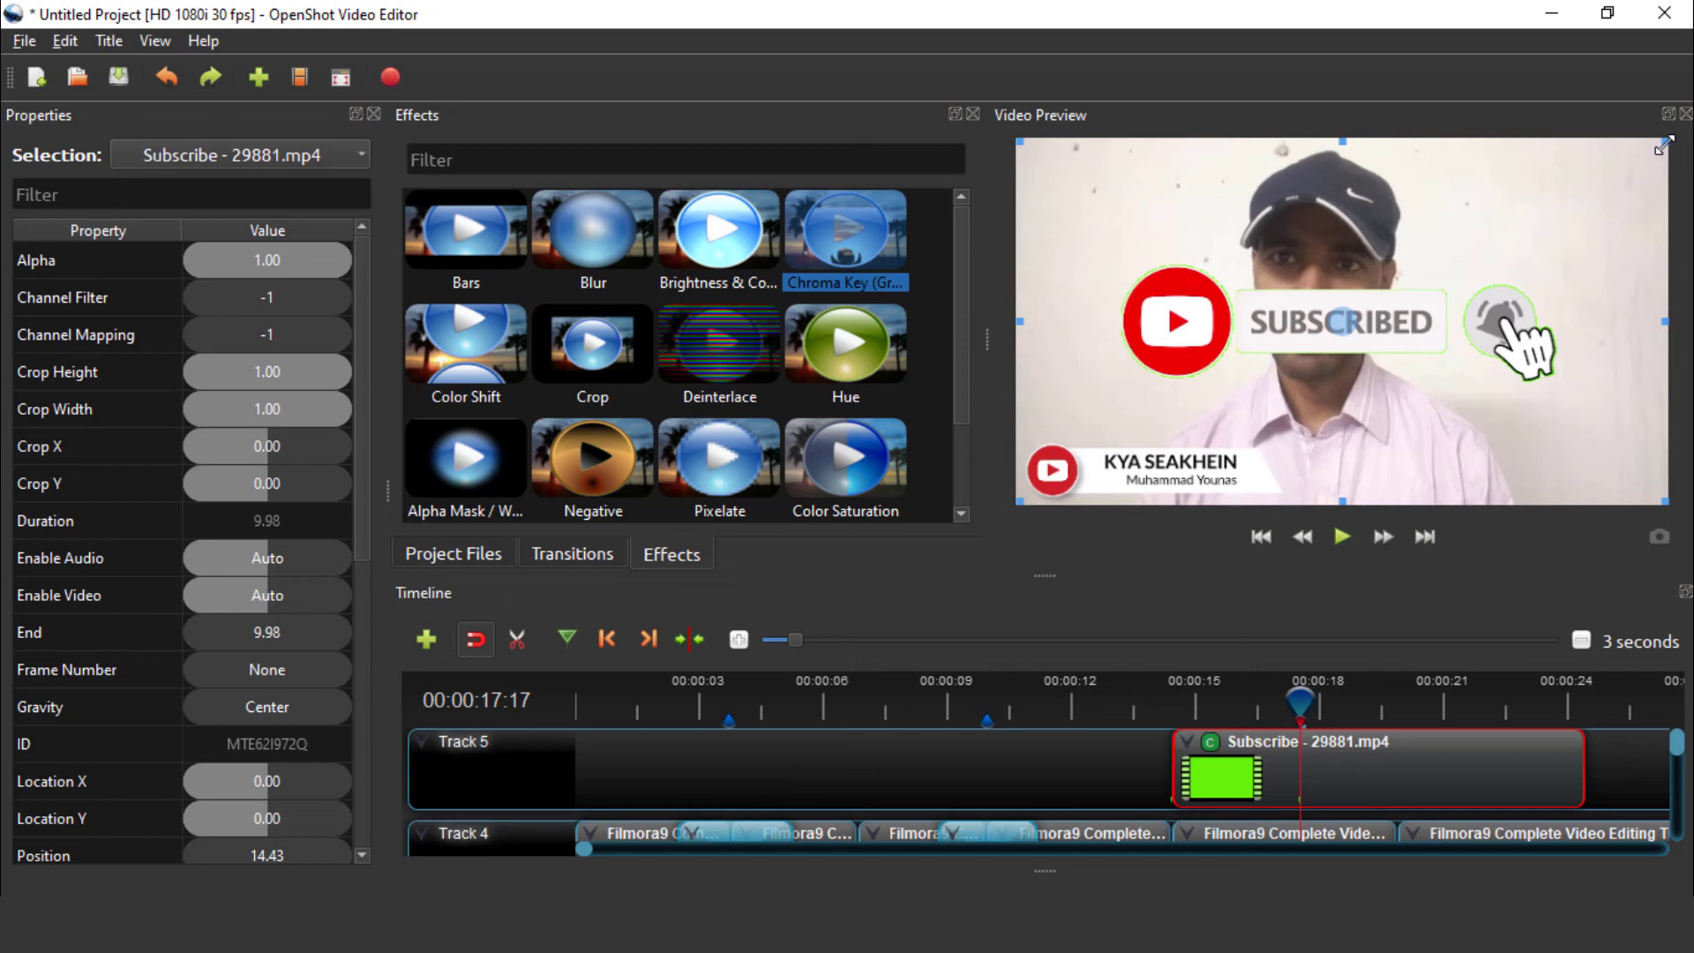
pyautogui.moveTo(1664, 143); pyautogui.dragTo(1477, 248)
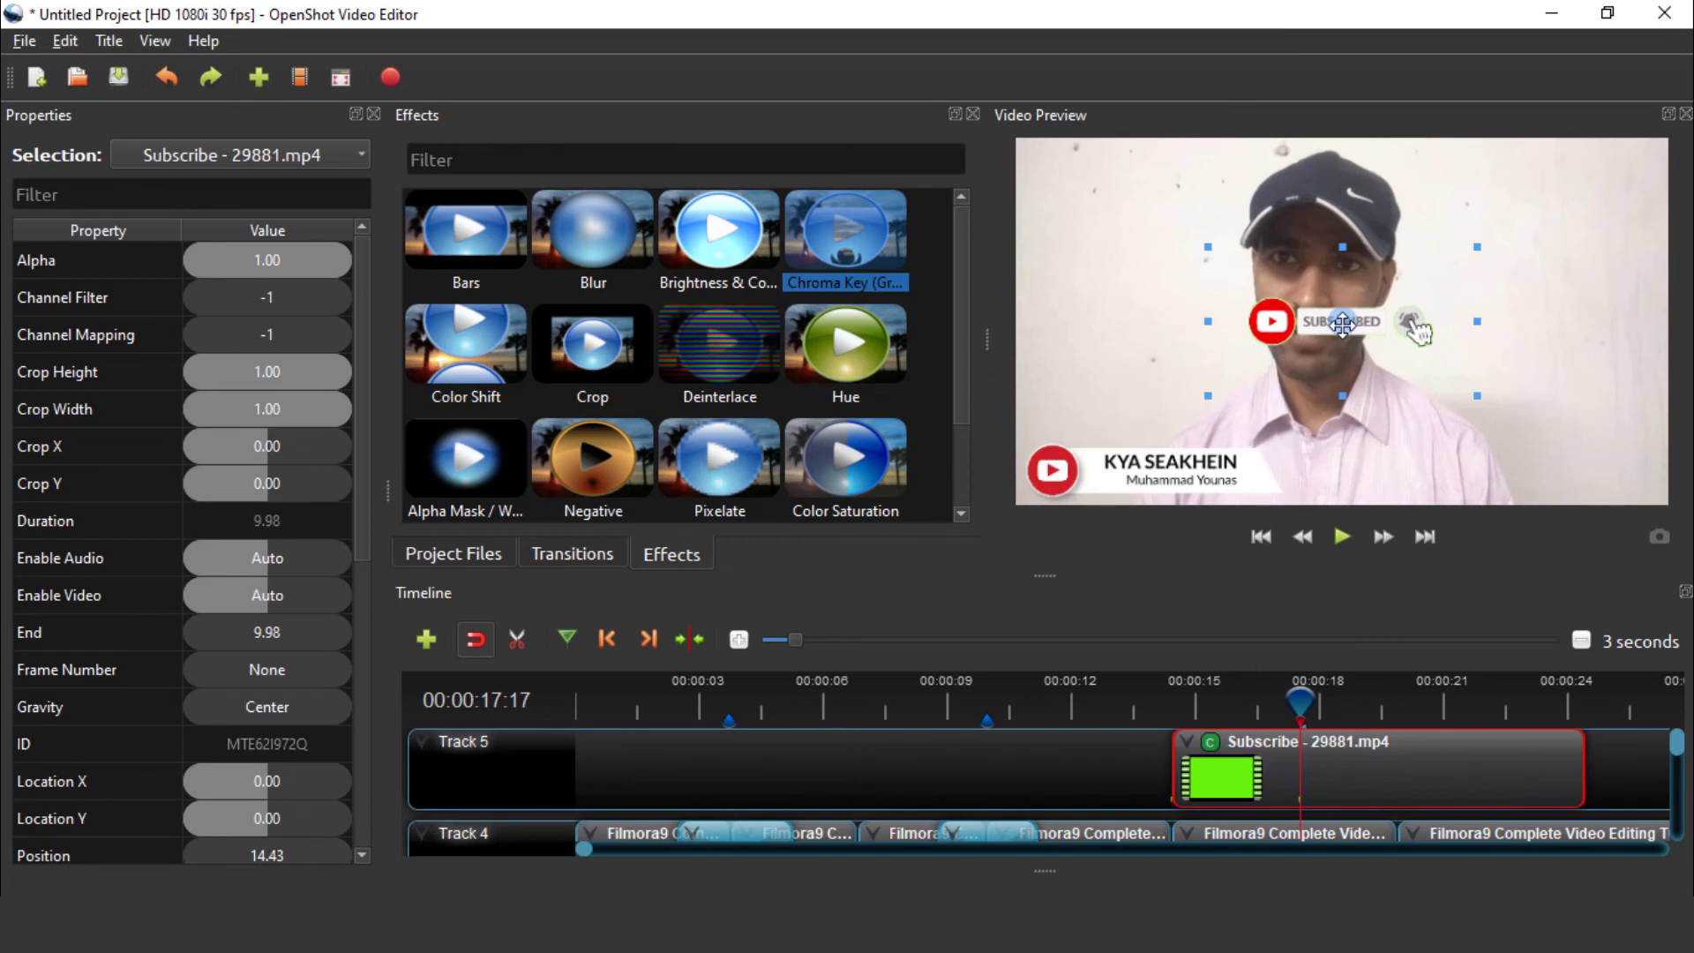
pyautogui.moveTo(1341, 323); pyautogui.dragTo(1374, 469)
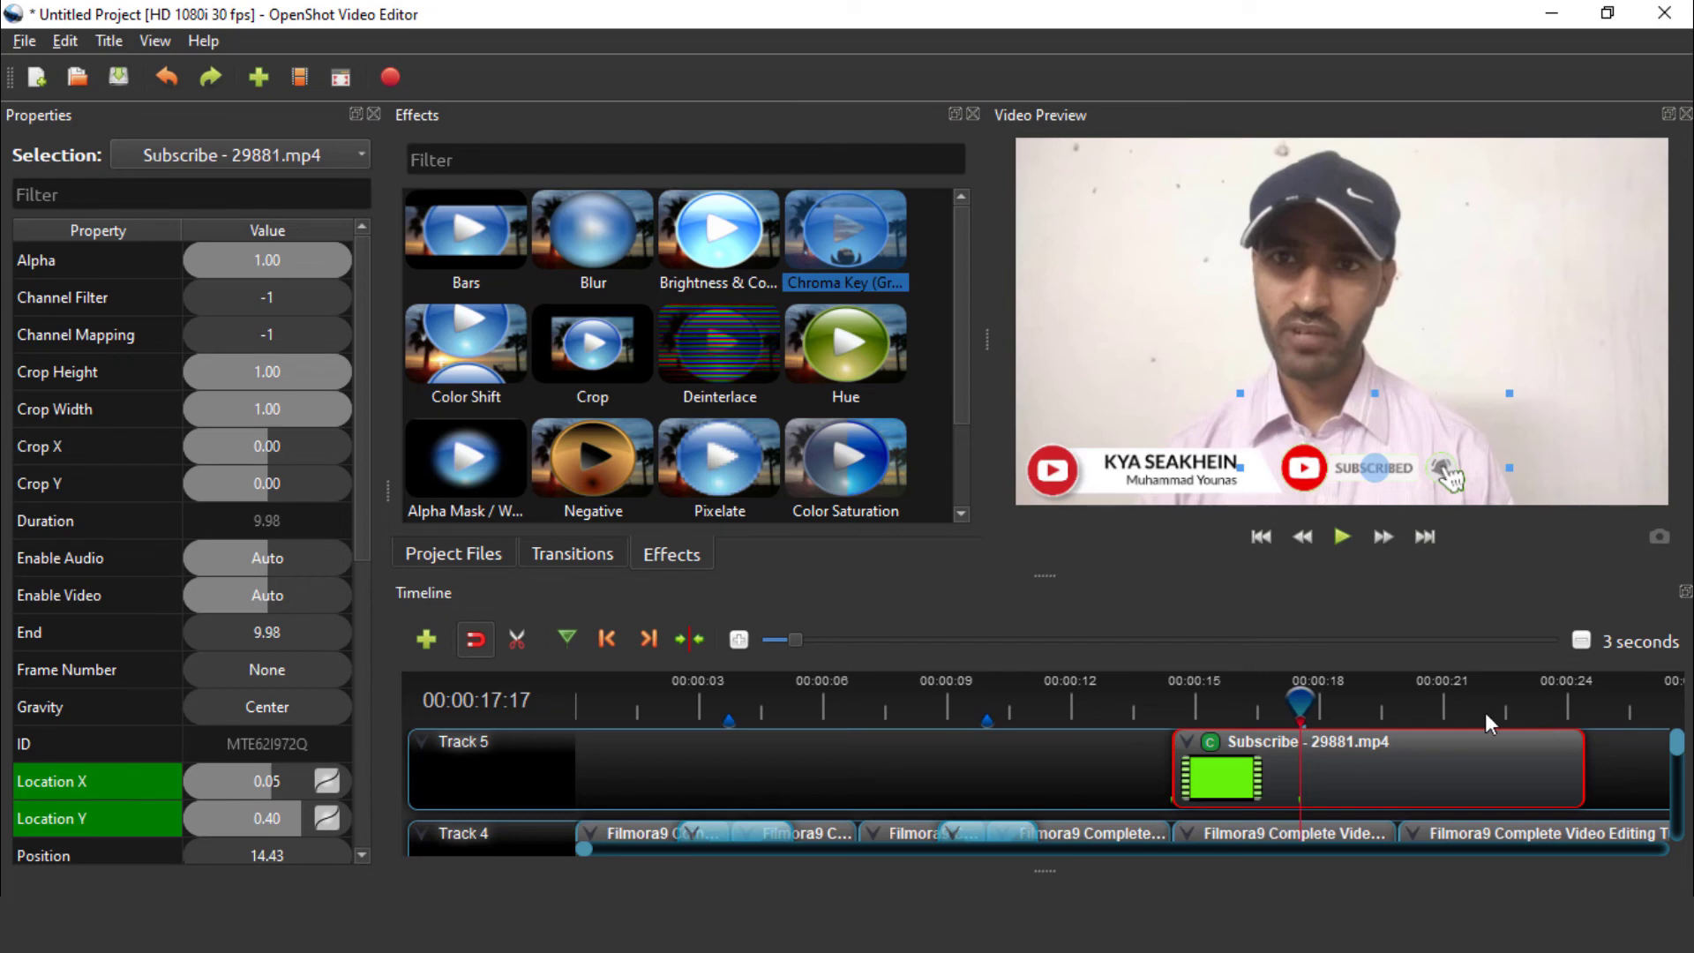
pyautogui.rightClick(1390, 785)
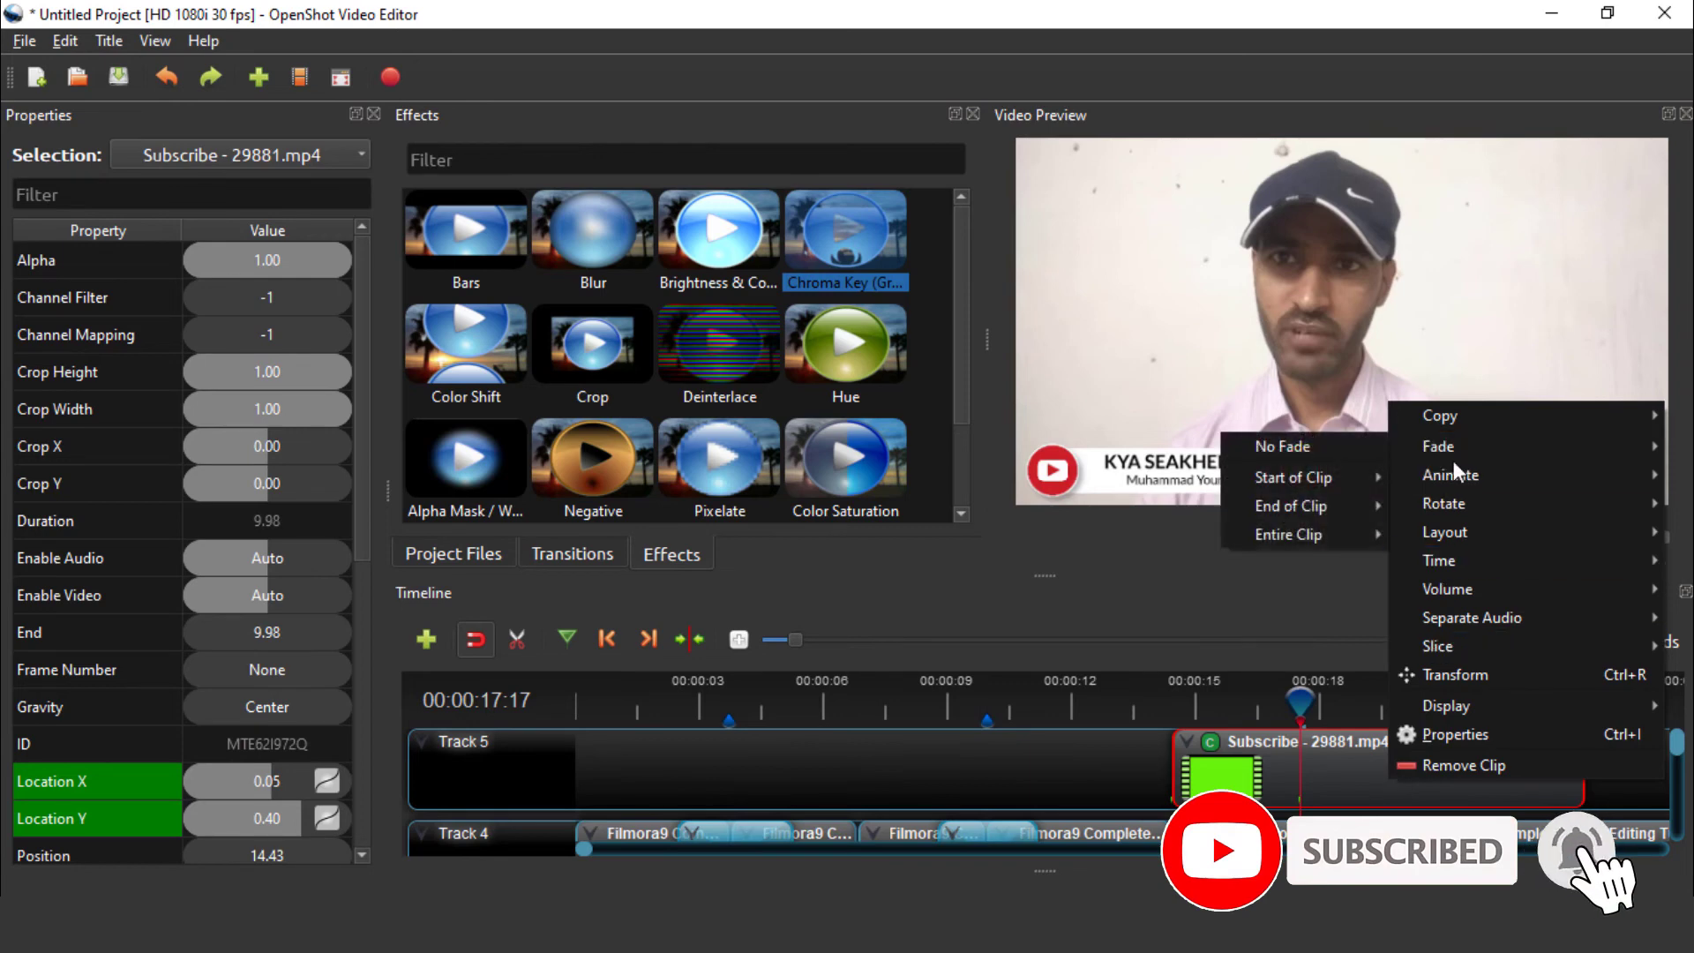
pyautogui.moveTo(1451, 422)
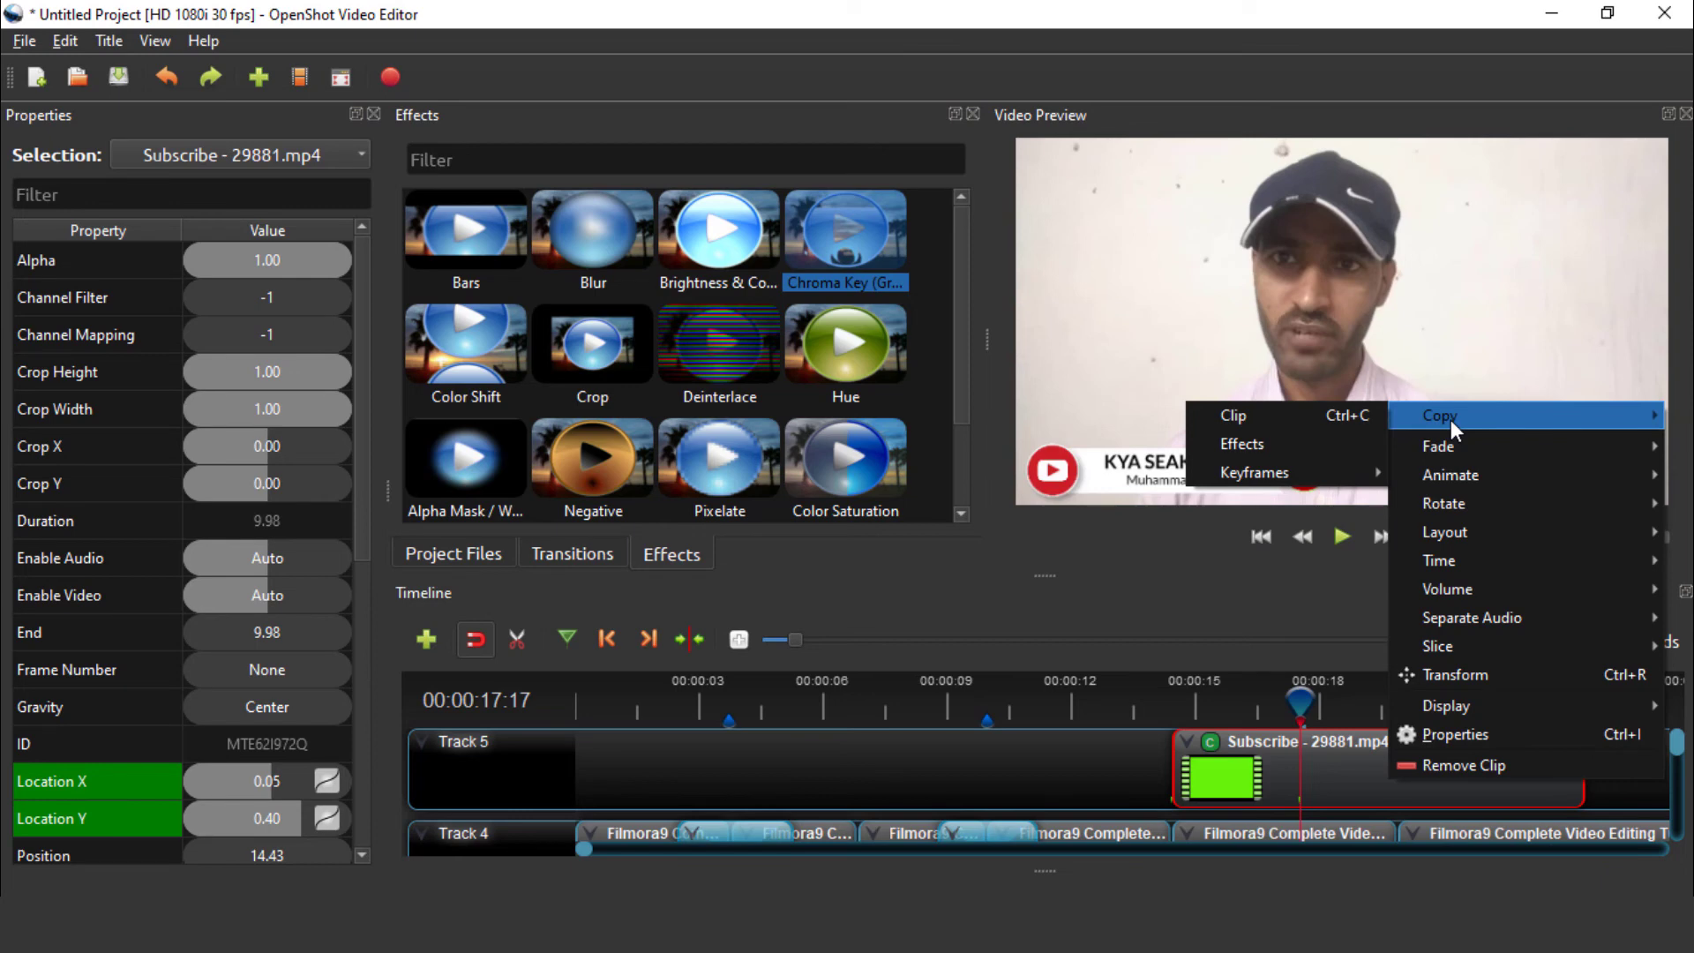
pyautogui.moveTo(1454, 459)
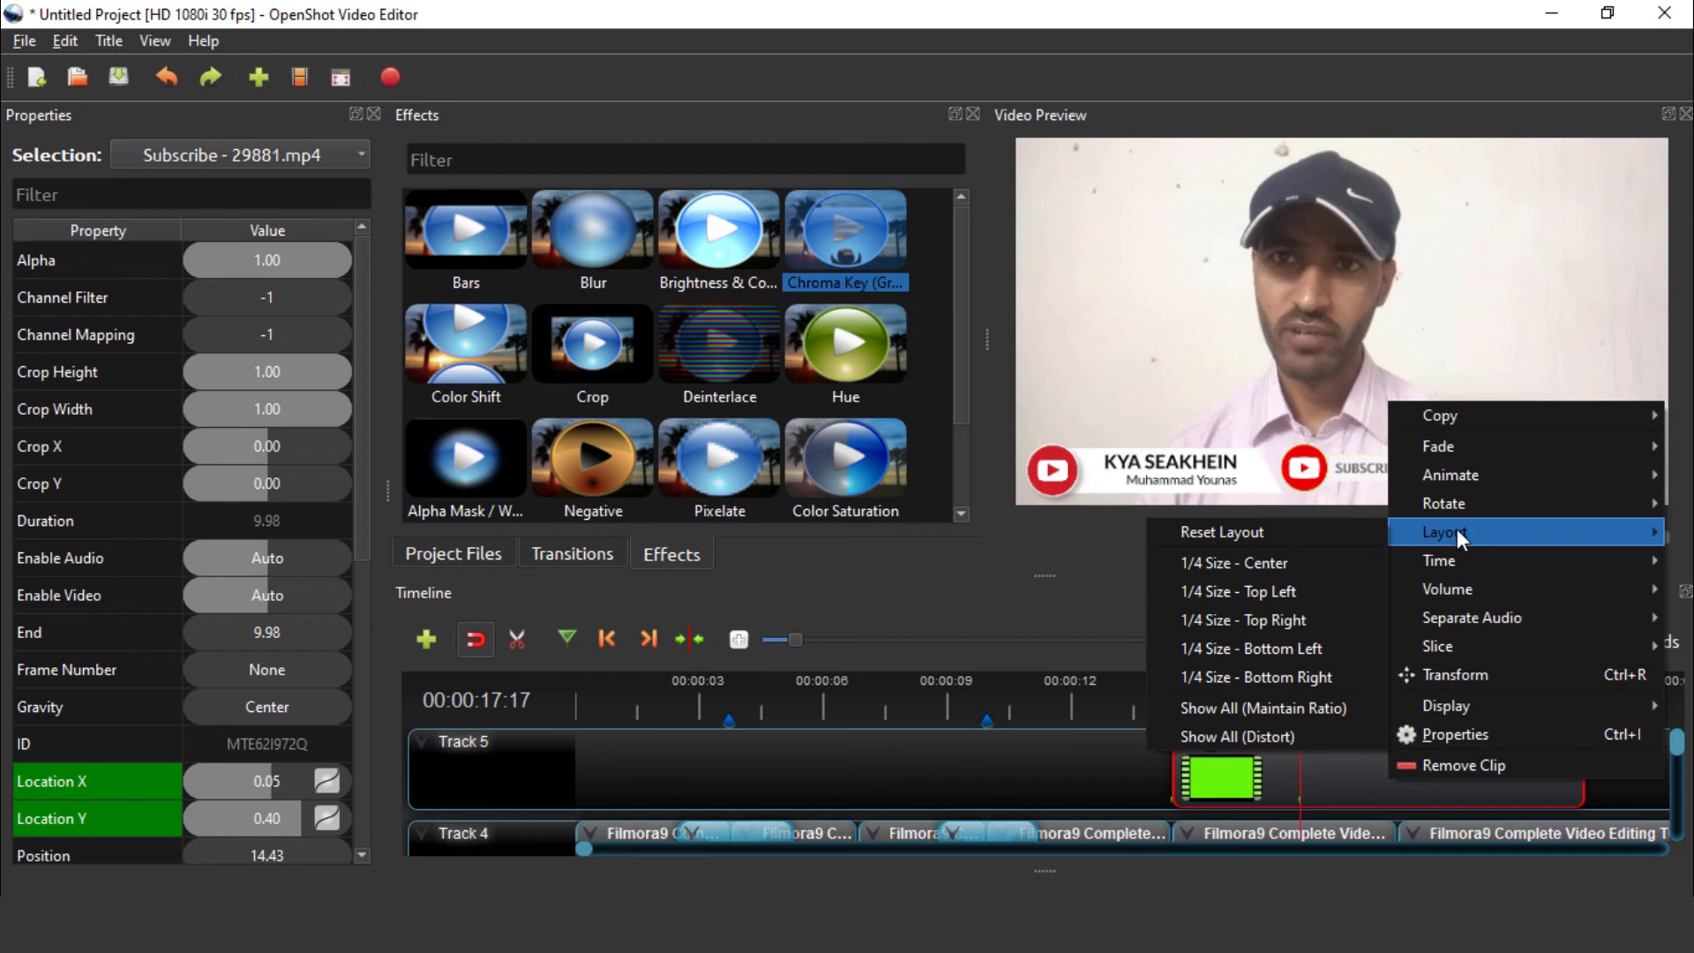
pyautogui.click(982, 791)
pyautogui.click(986, 787)
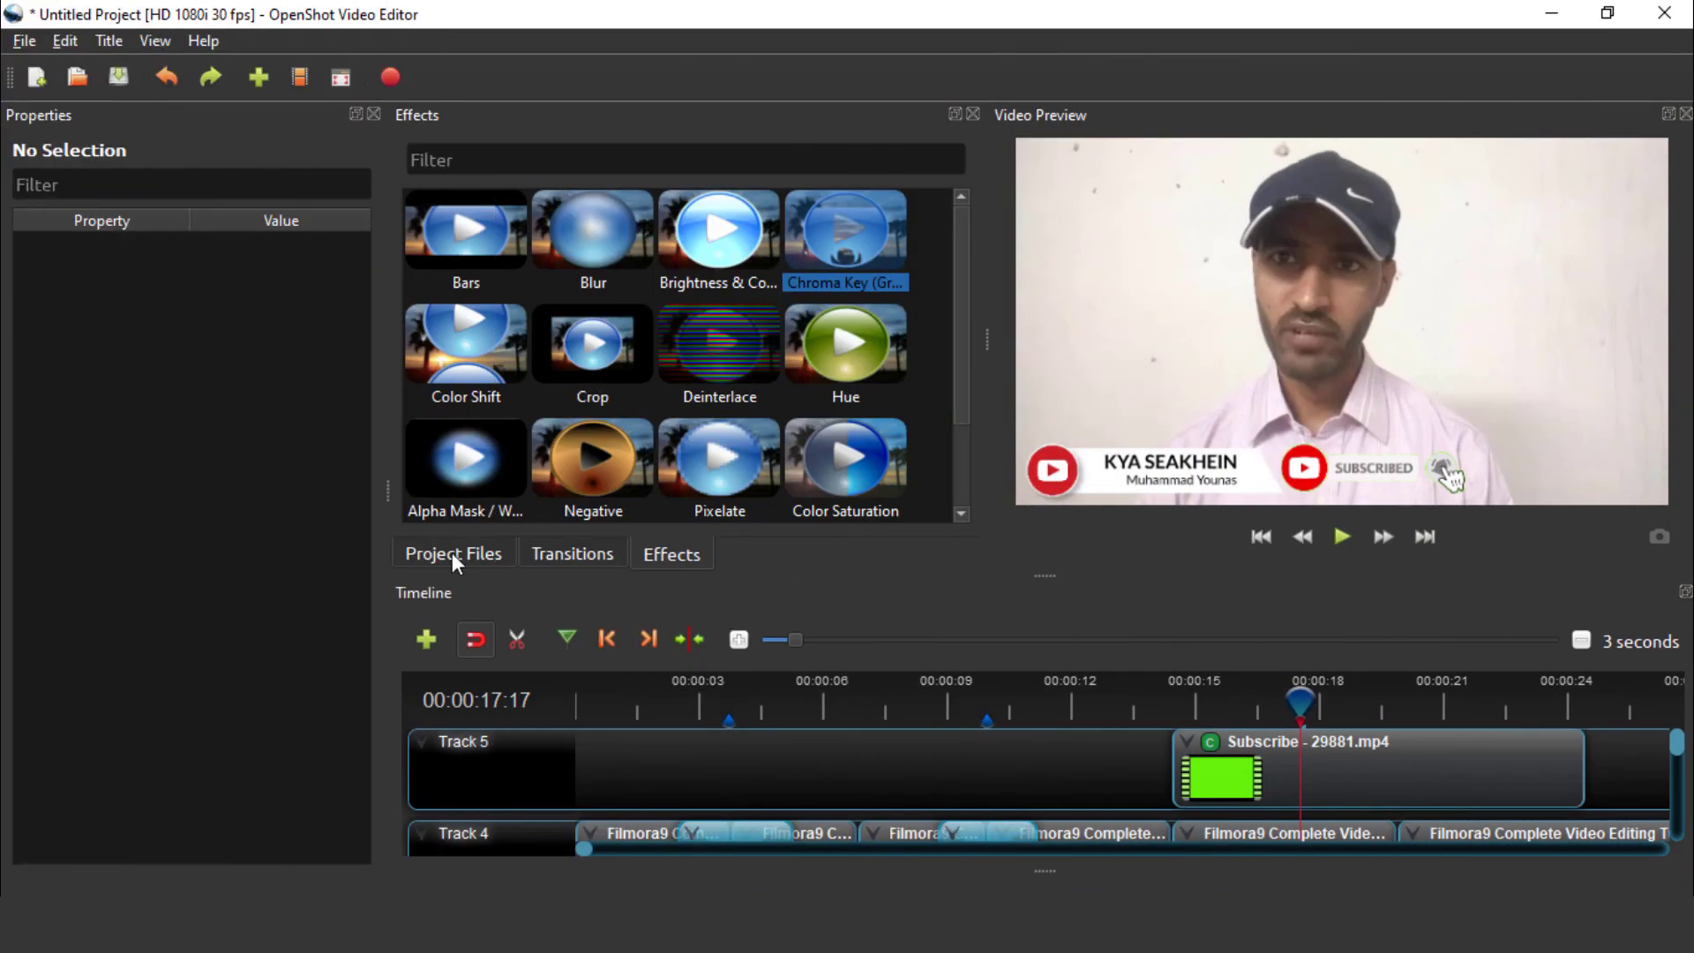
# Open the Export Video dialog from Project Files, preset to MP4 (h.264), HD 1080i 30 fps, High quality
pyautogui.click(448, 555)
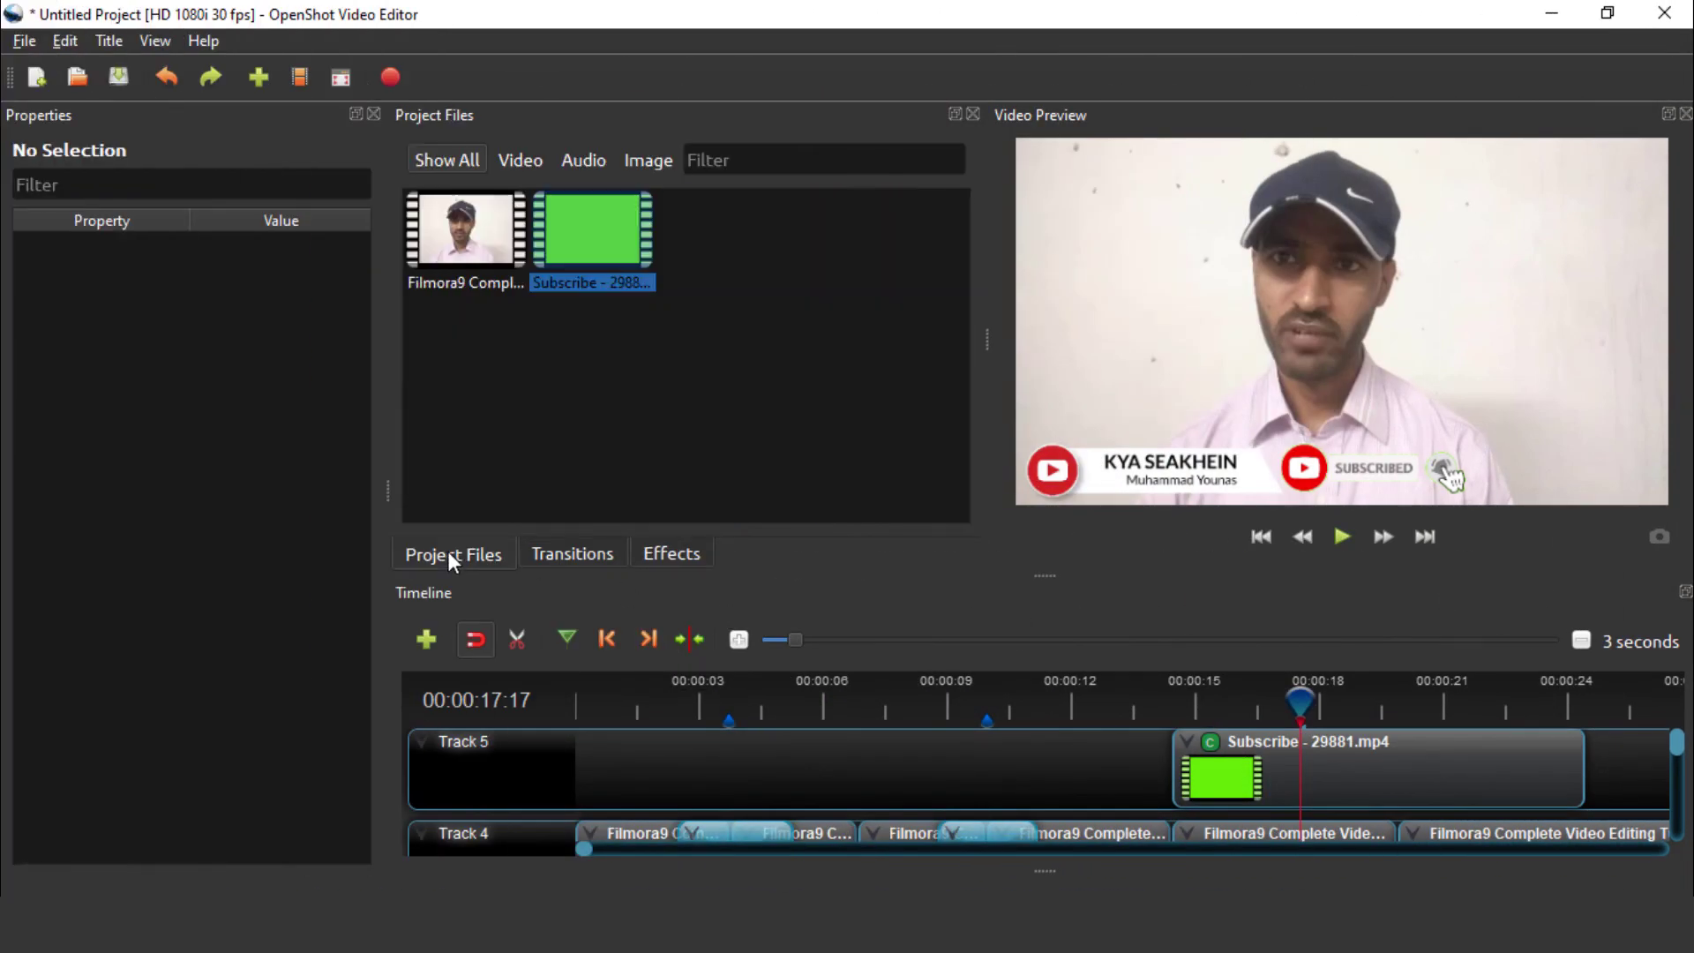
pyautogui.click(683, 384)
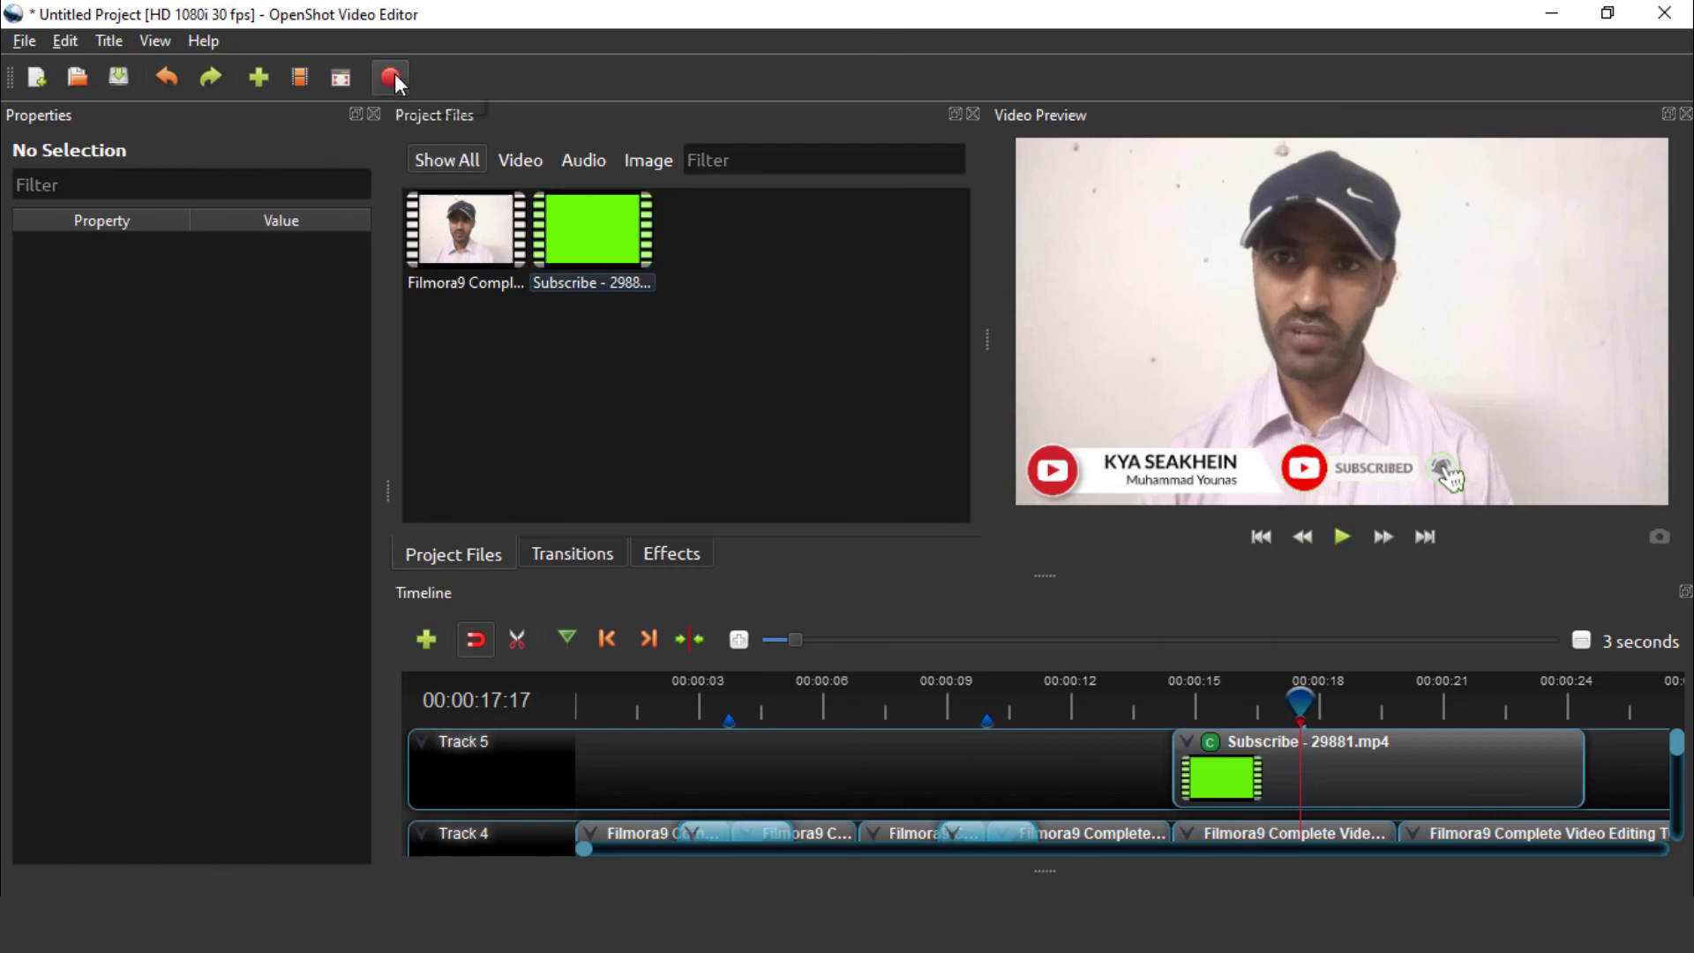
pyautogui.click(391, 77)
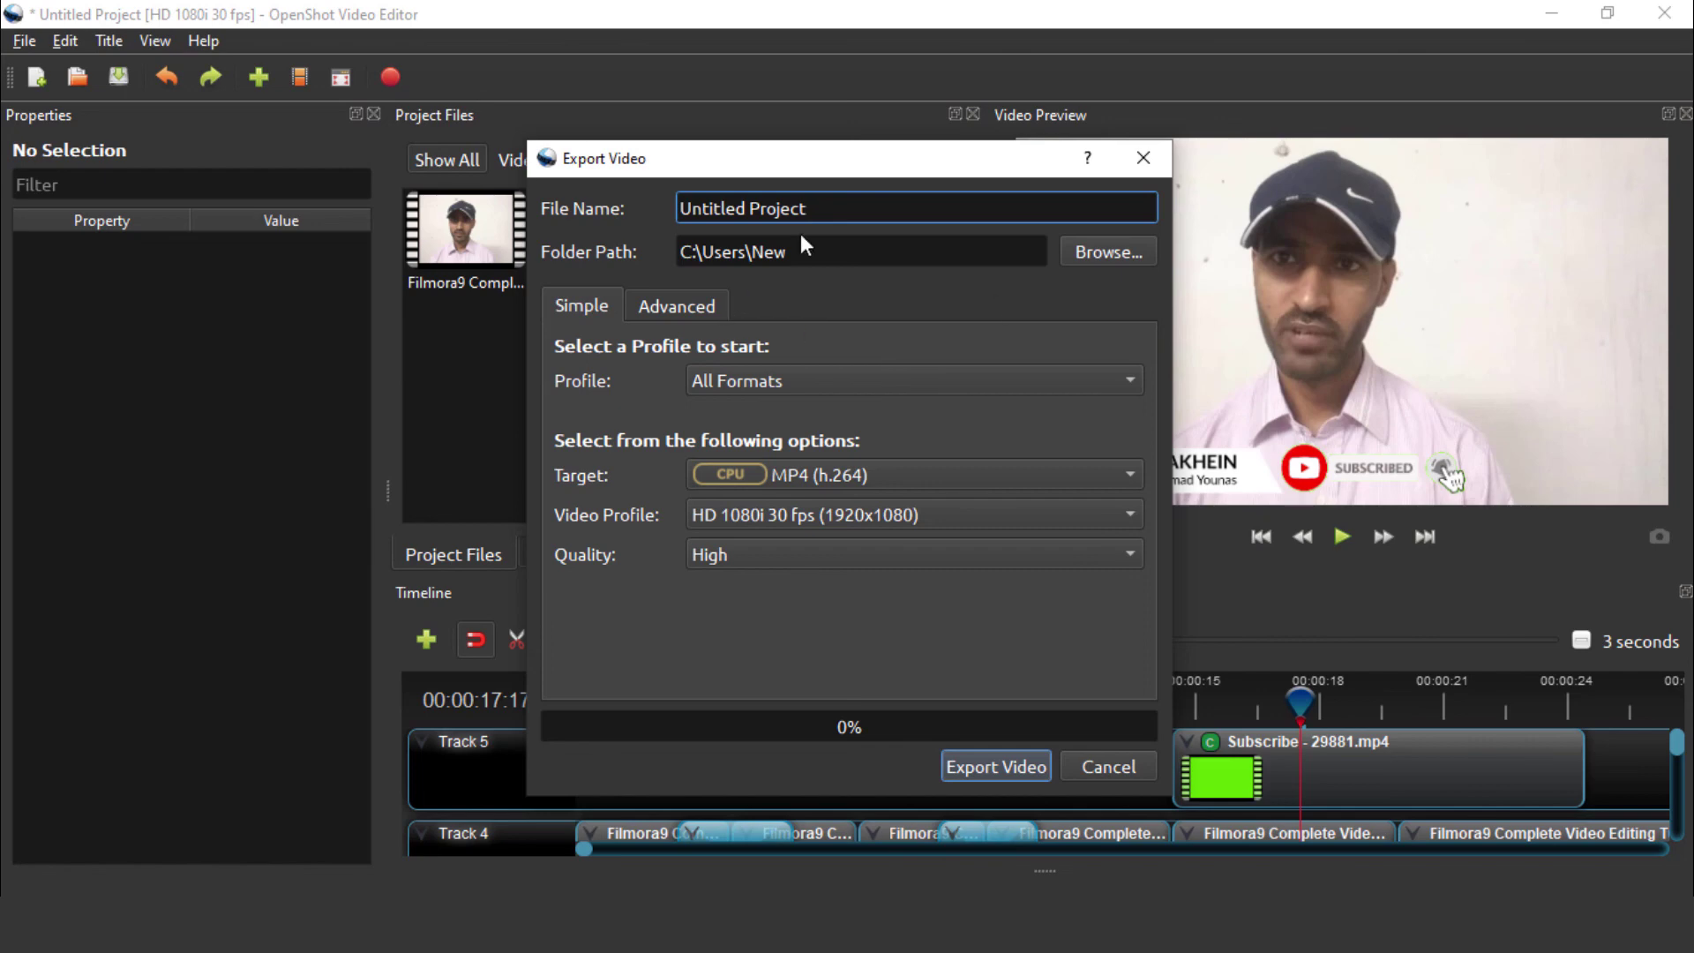
# Review the Untitled Project file name and Advanced options, then export, hitting the replace-file warning
pyautogui.moveTo(832, 209); pyautogui.dragTo(650, 215)
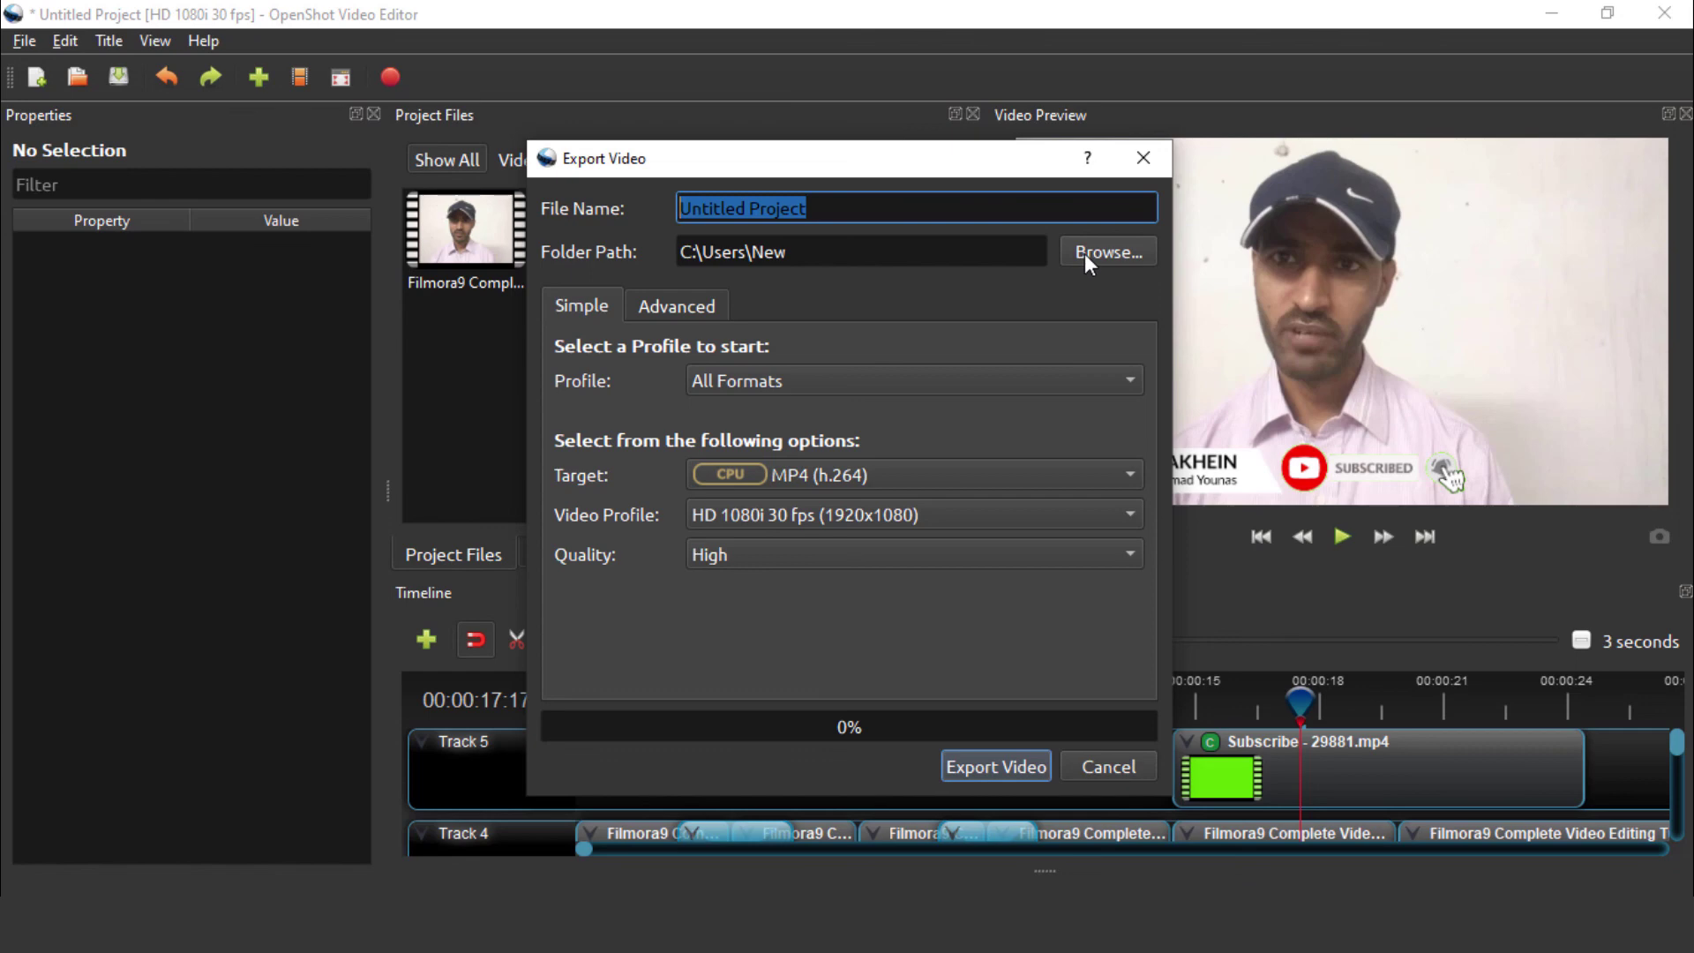
pyautogui.click(669, 304)
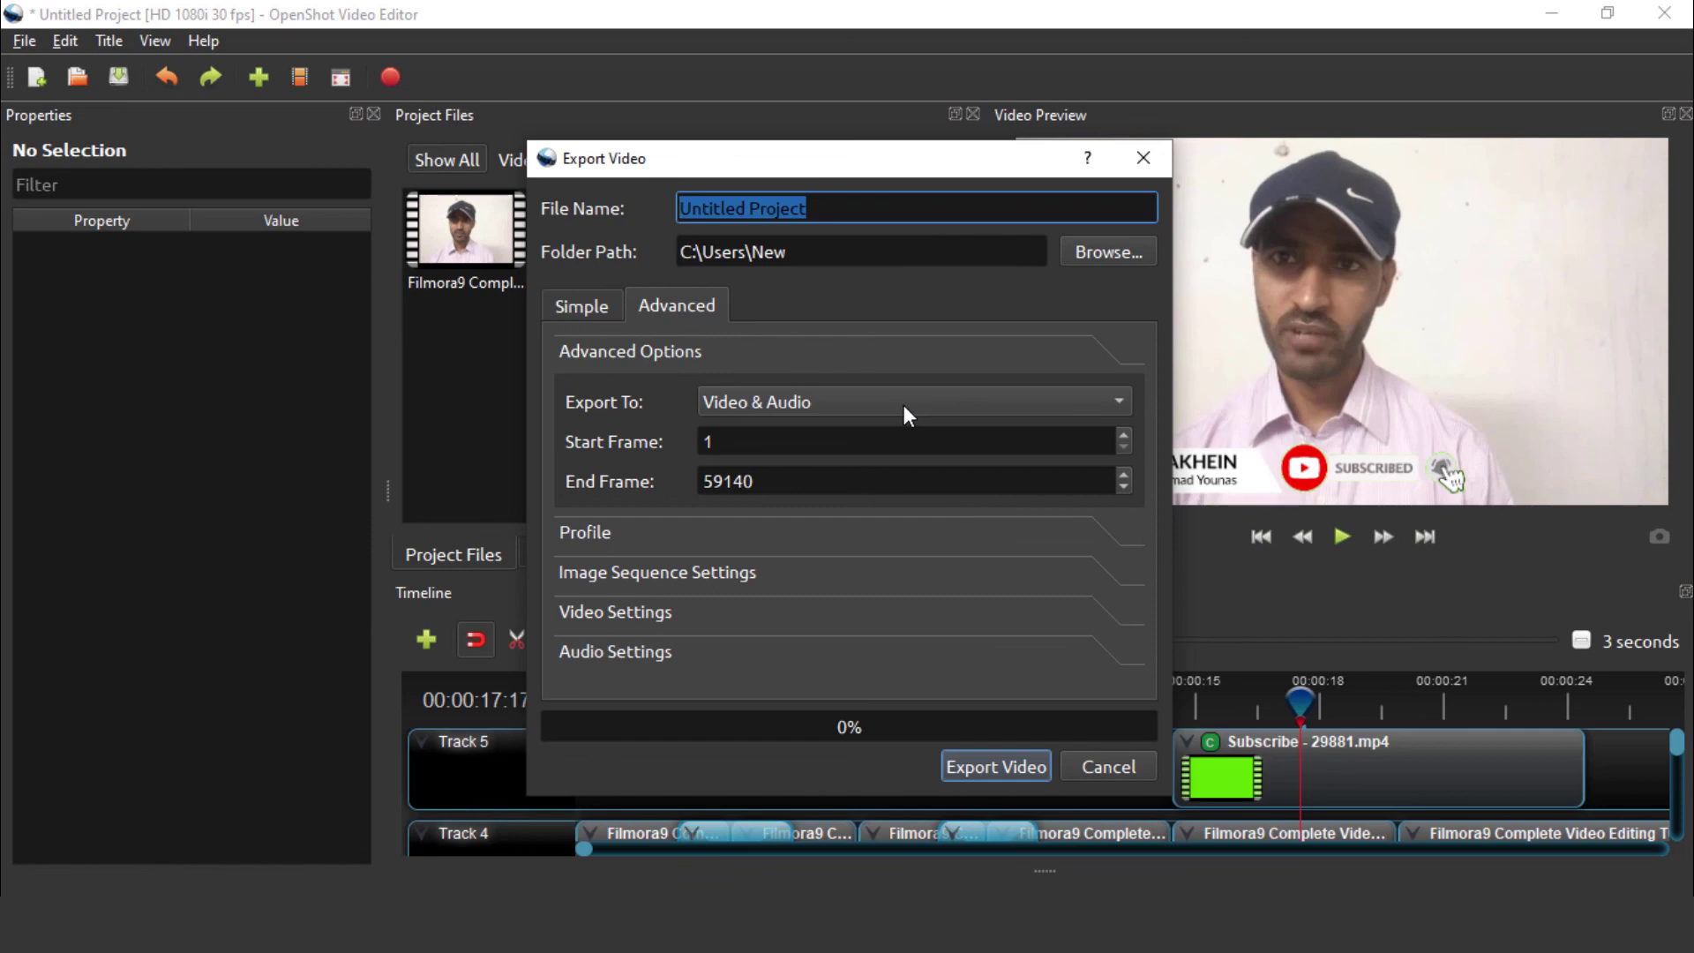
pyautogui.click(584, 307)
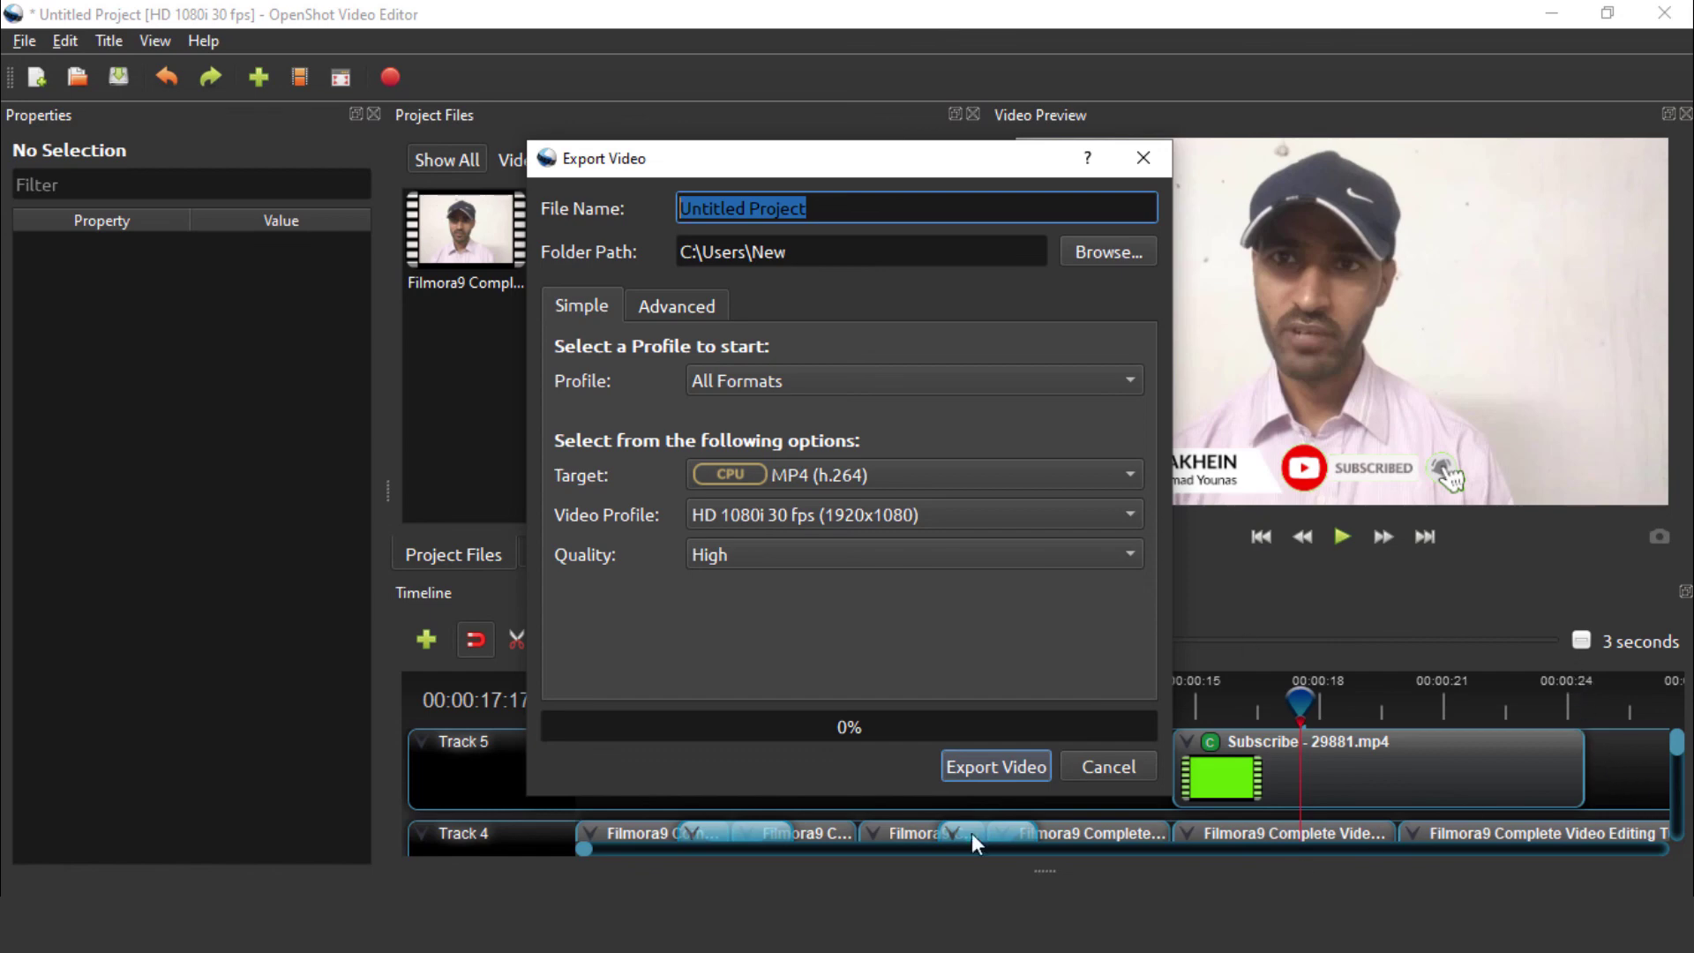
pyautogui.click(966, 770)
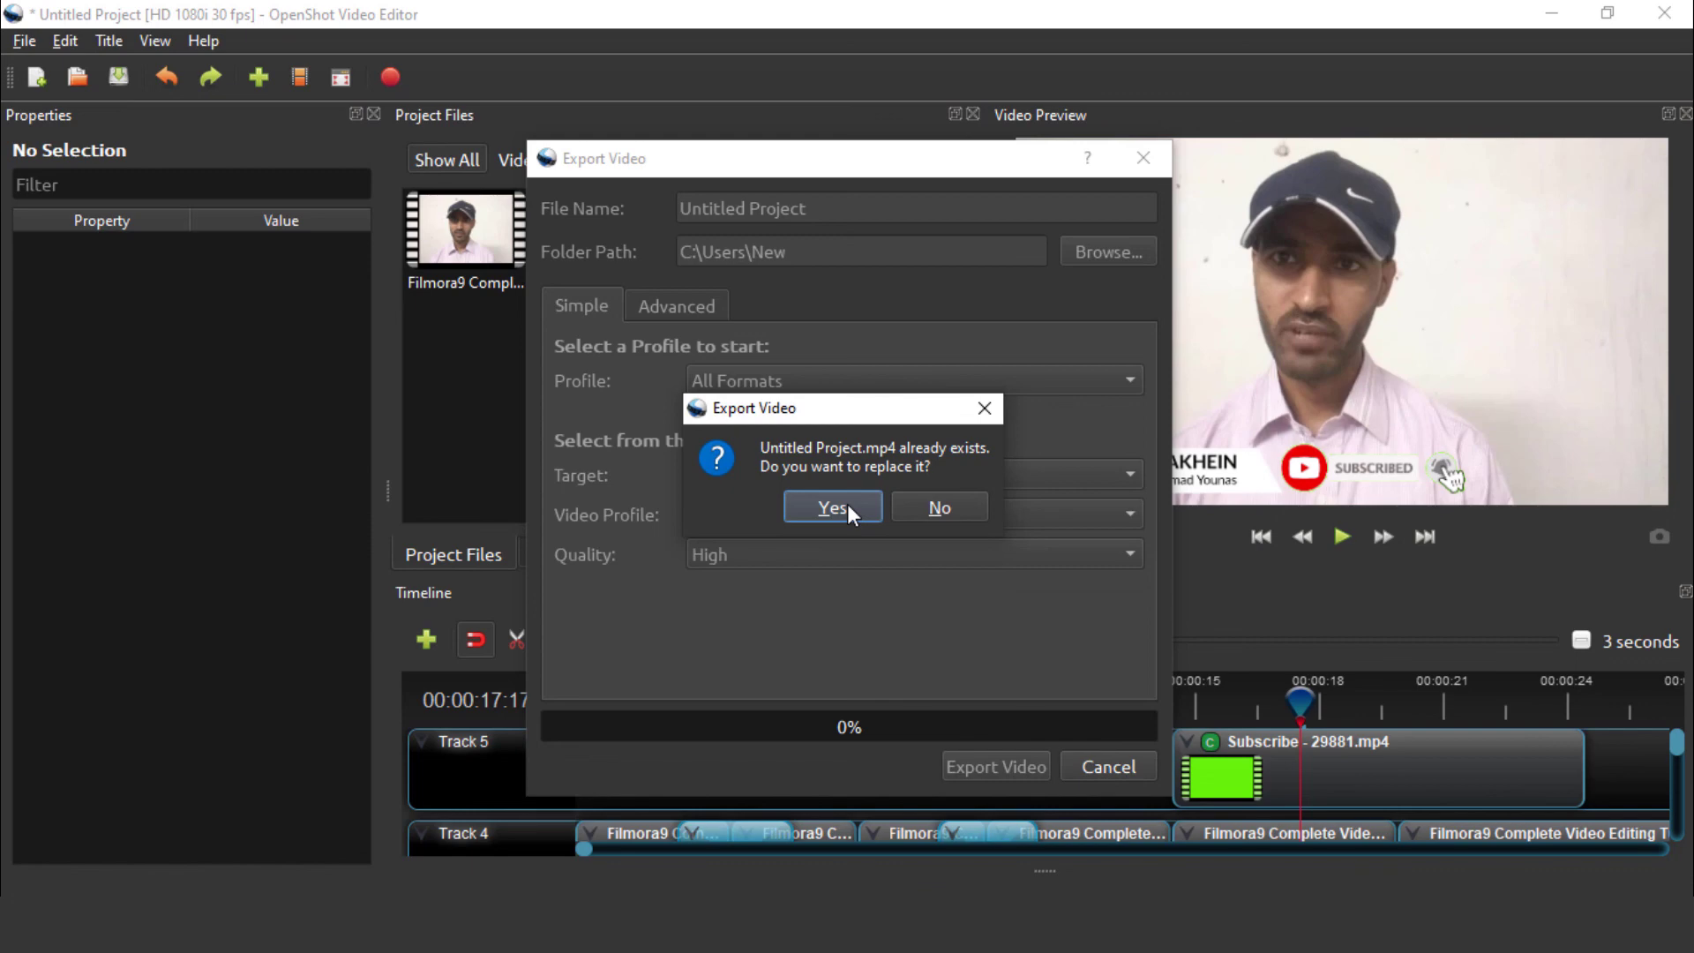
# Decline replacing, rename the export to Untitled Project2 and export it, cancelling at 0.3%
pyautogui.click(920, 504)
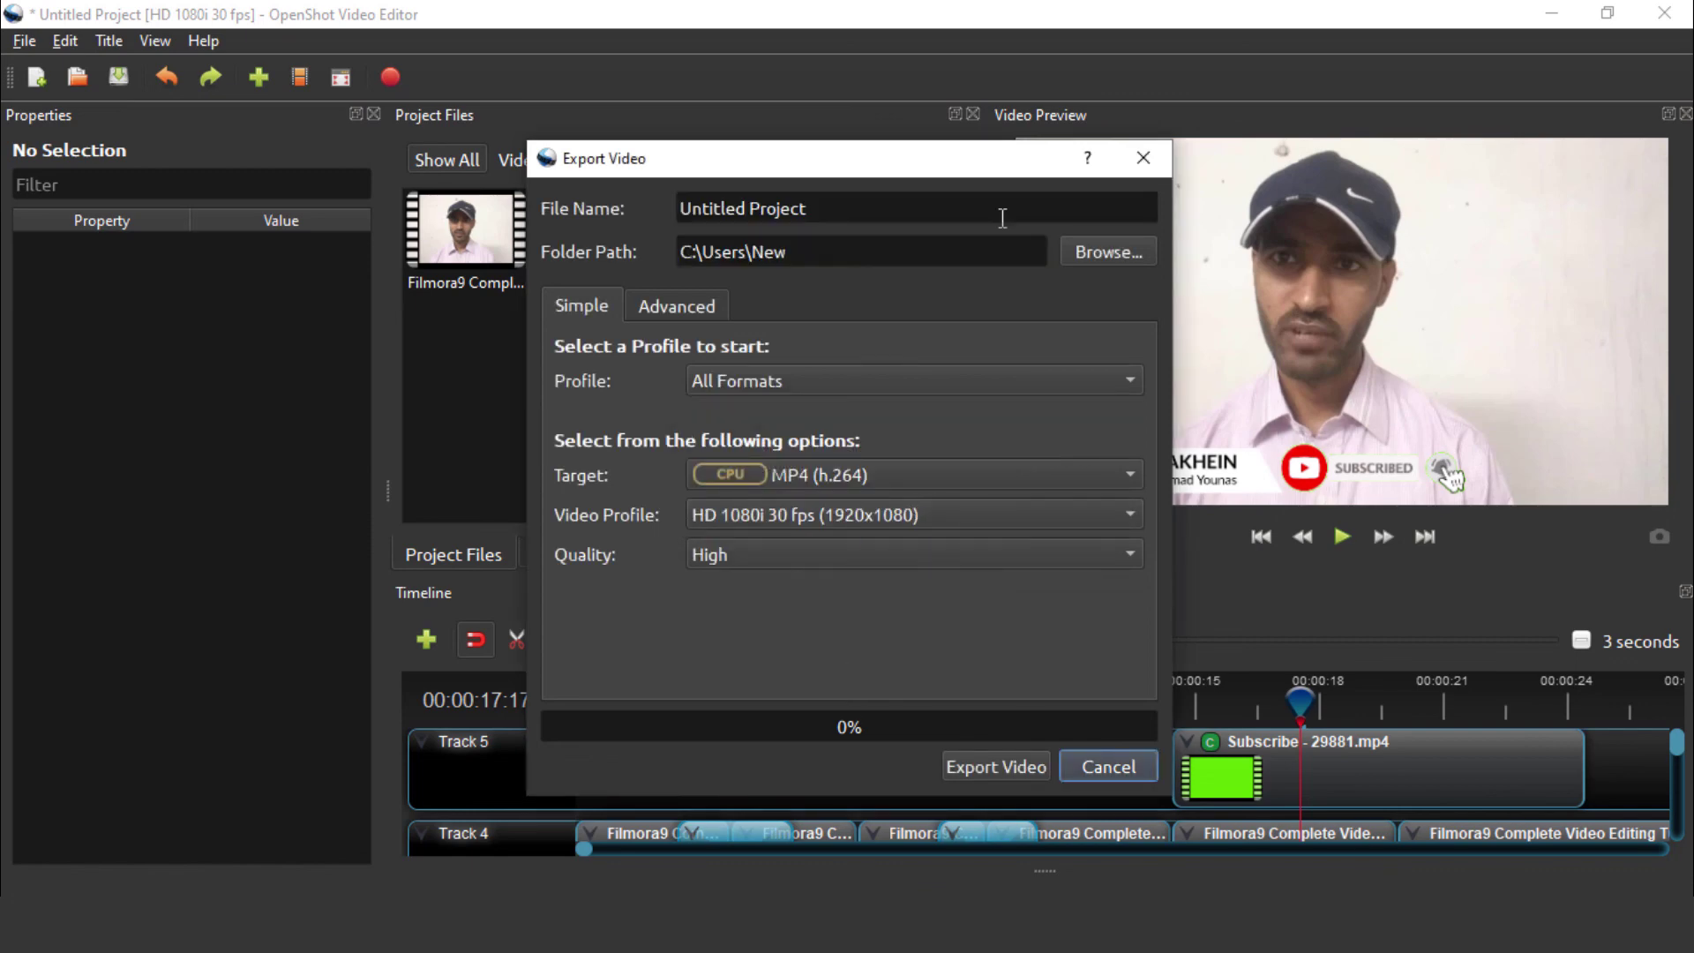
pyautogui.click(836, 200)
pyautogui.write('2')
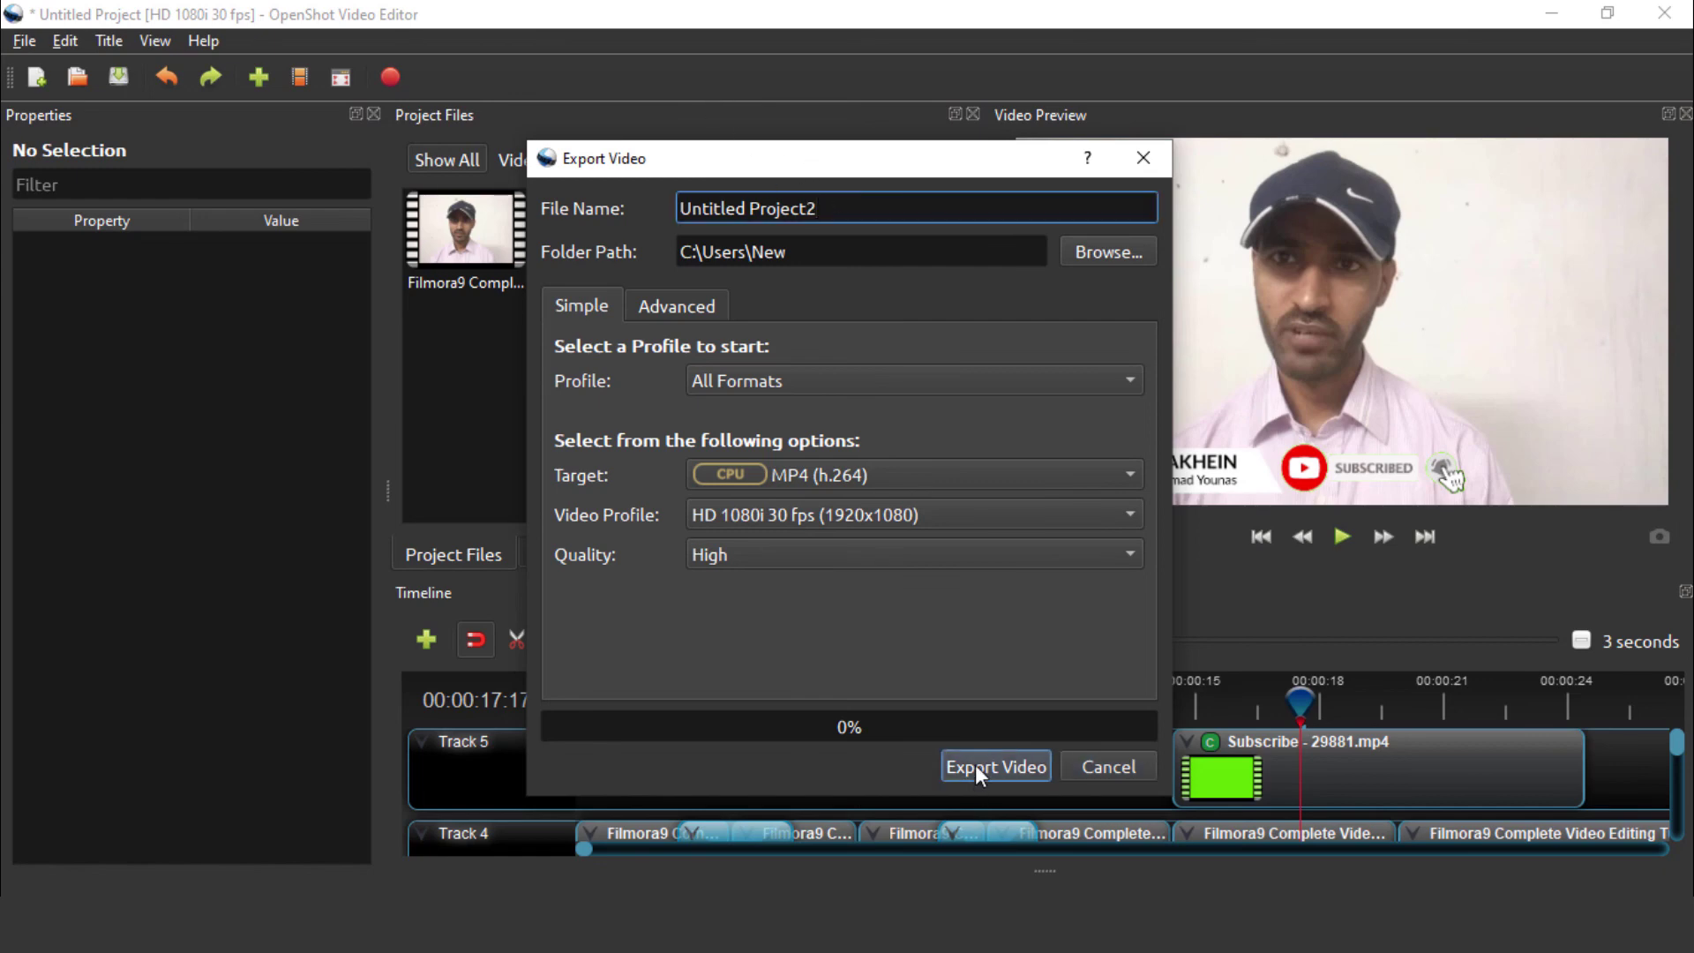
pyautogui.click(976, 764)
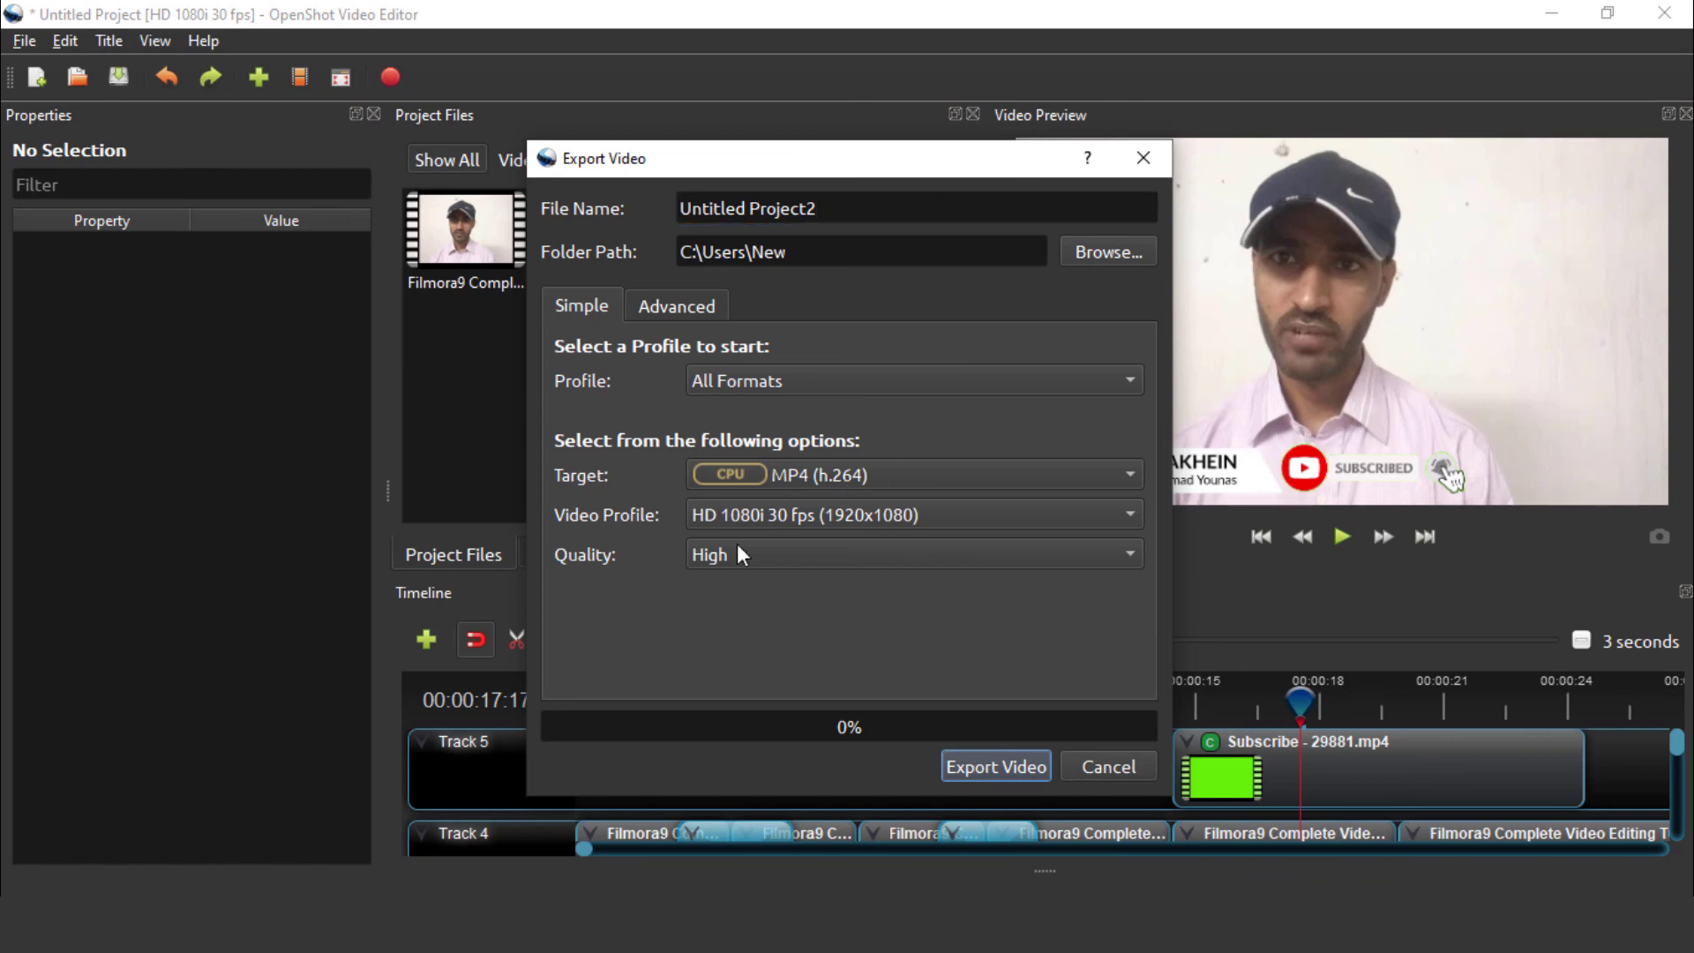
pyautogui.click(979, 766)
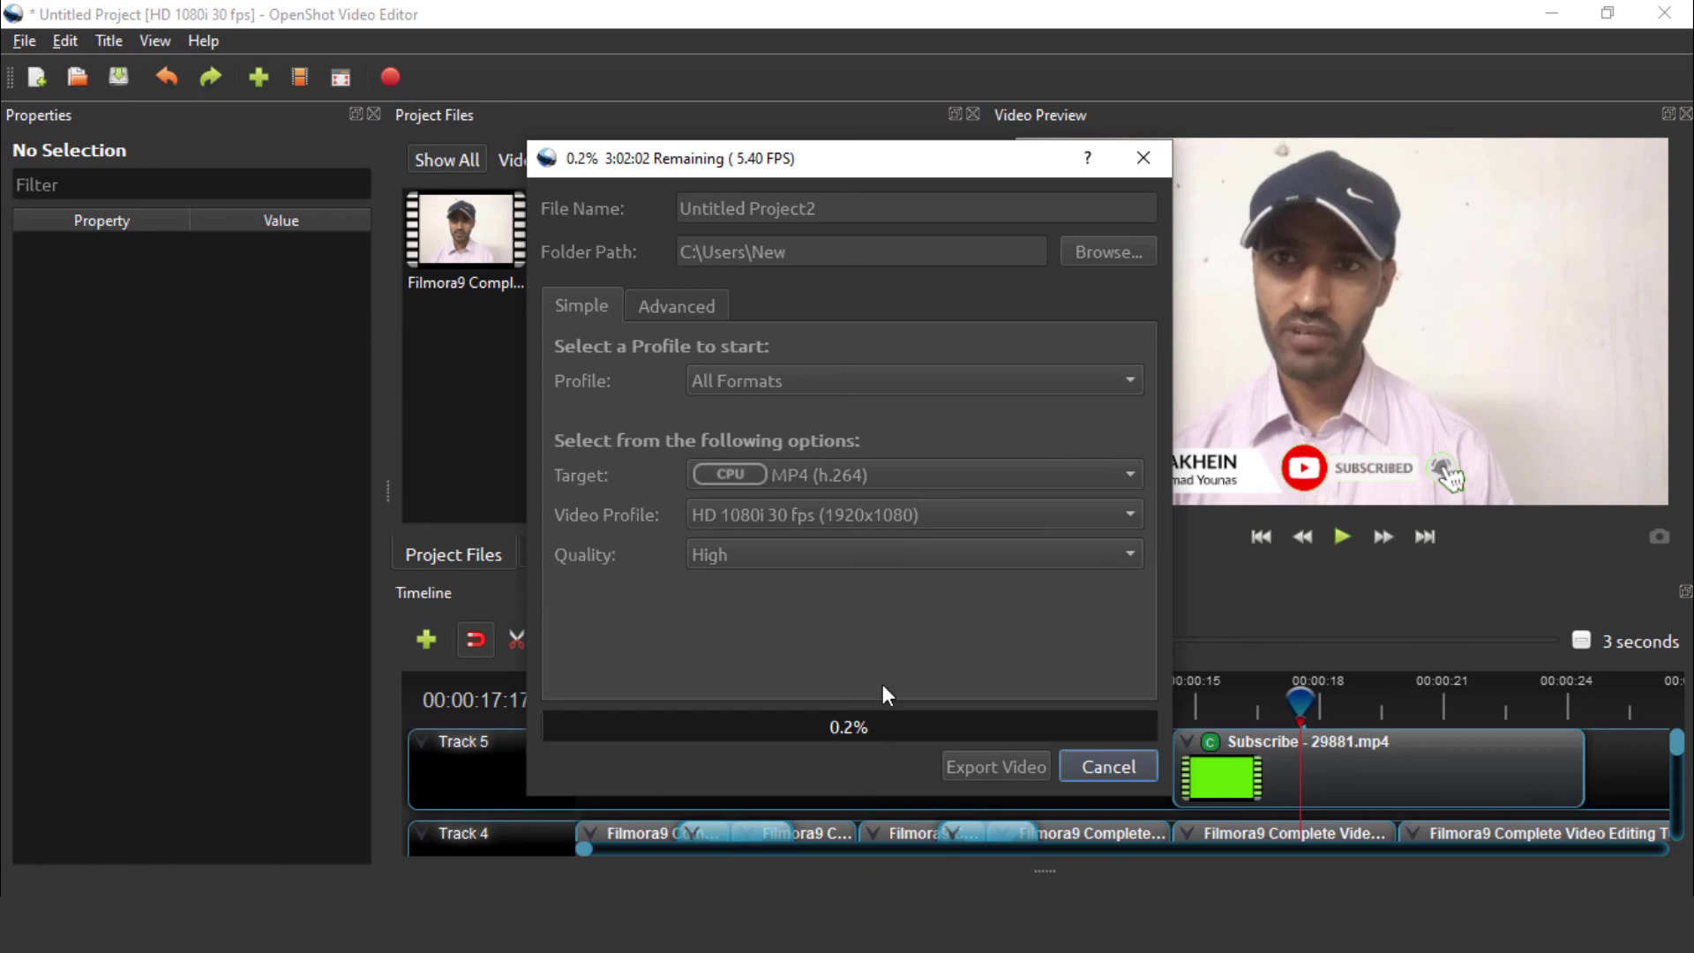
pyautogui.click(1109, 766)
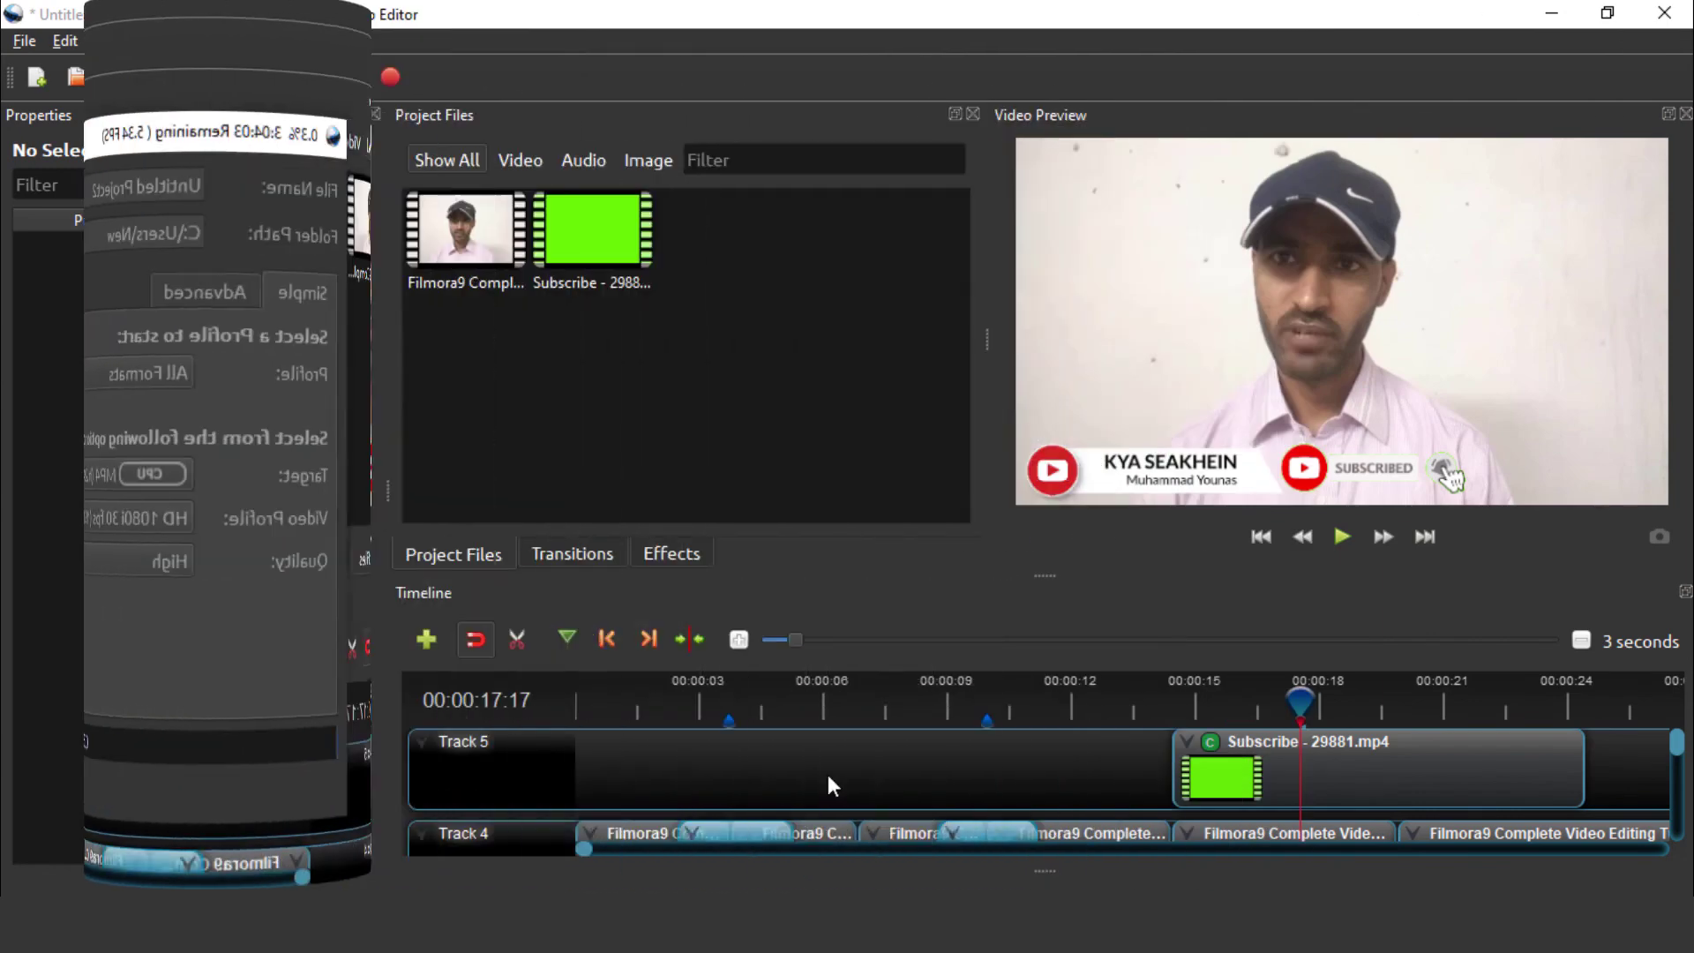